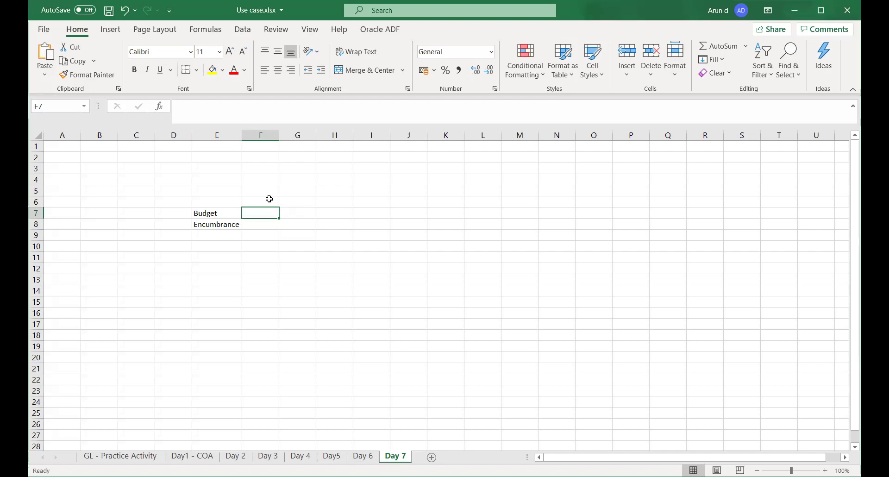
- Label Budget as "Planned" in F7 and Encumbrance as "Unplanned" in F8
text(P)
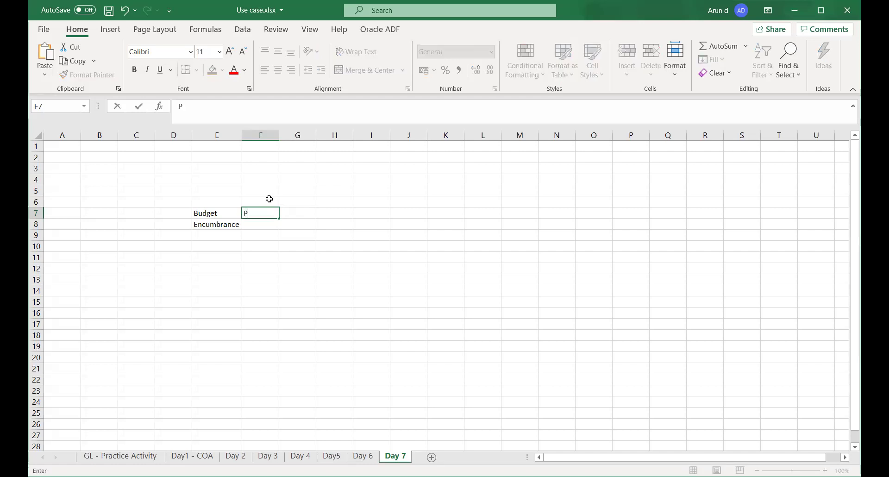
text(lanned)
key(Return)
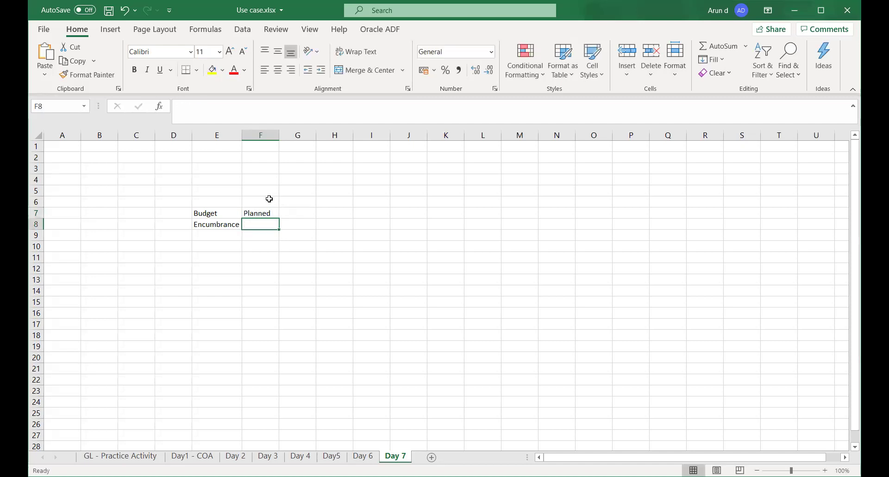
text(Unplanned)
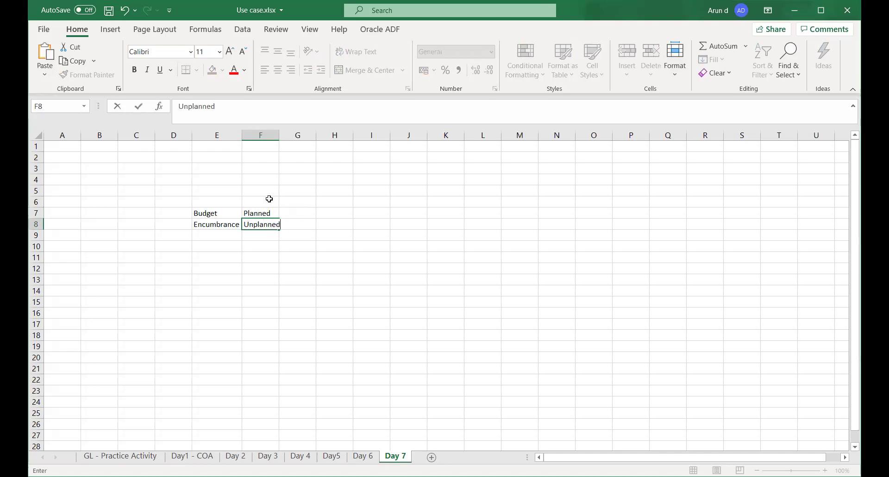
key(Tab)
- Add the example "Rent" for the Budget row in G7 and "Material procurement" for the Encumbrance row in G8
key(Up)
key(Up)
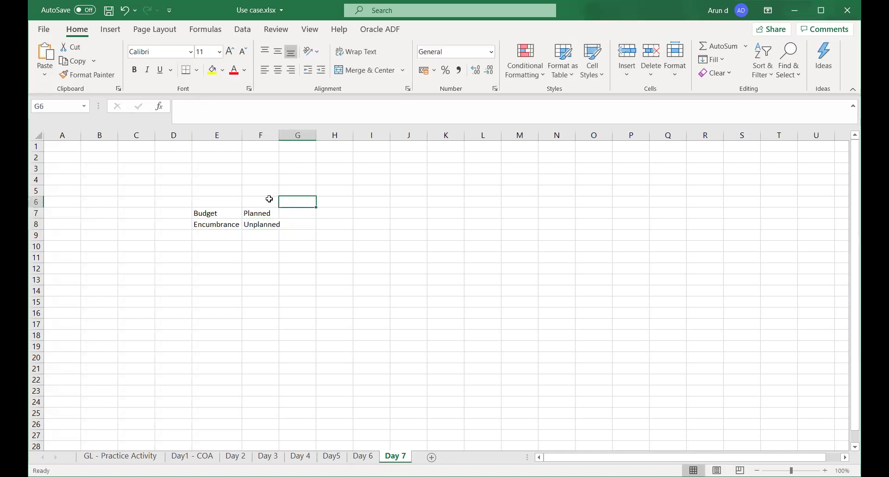
key(Down)
key(Right)
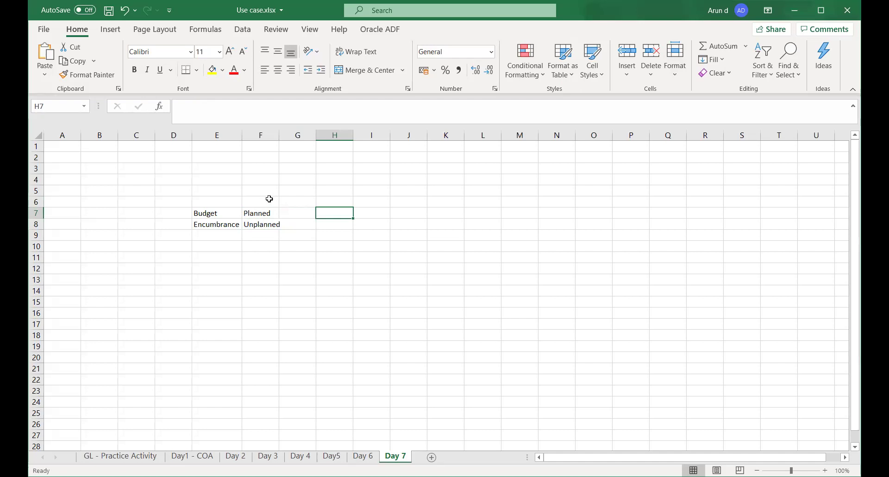
key(Left)
text(Rent)
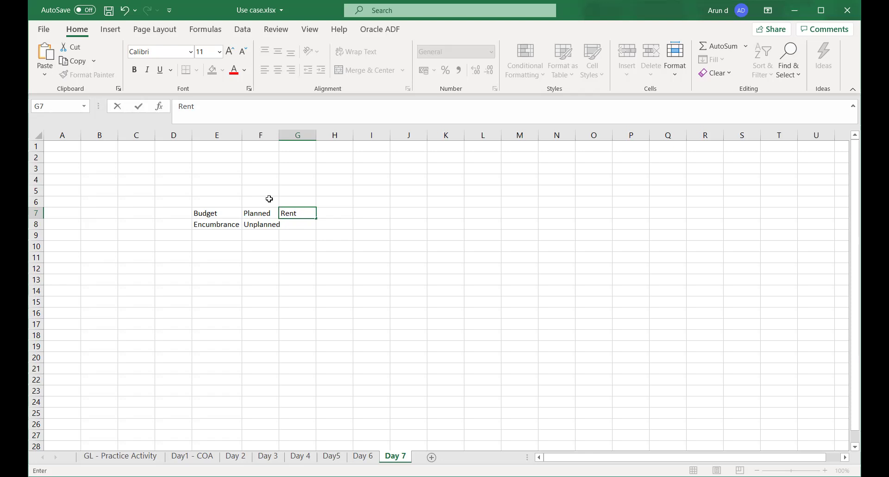
key(Return)
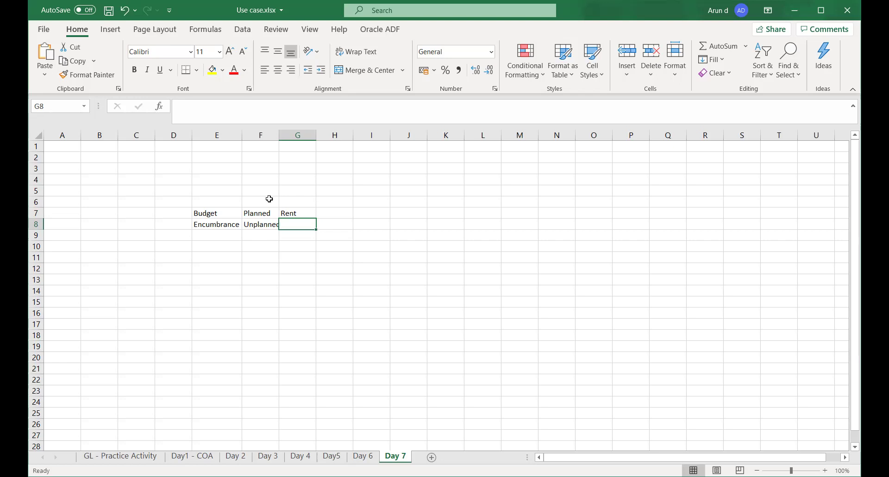
key(Up)
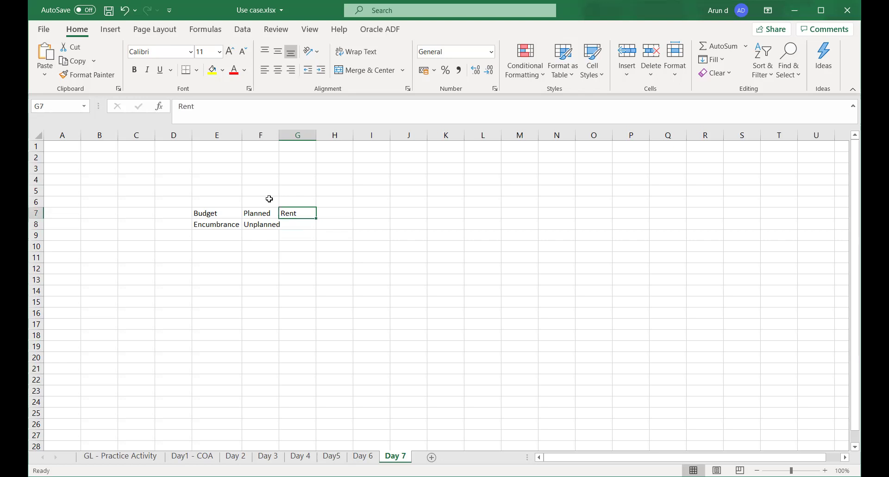
key(Down)
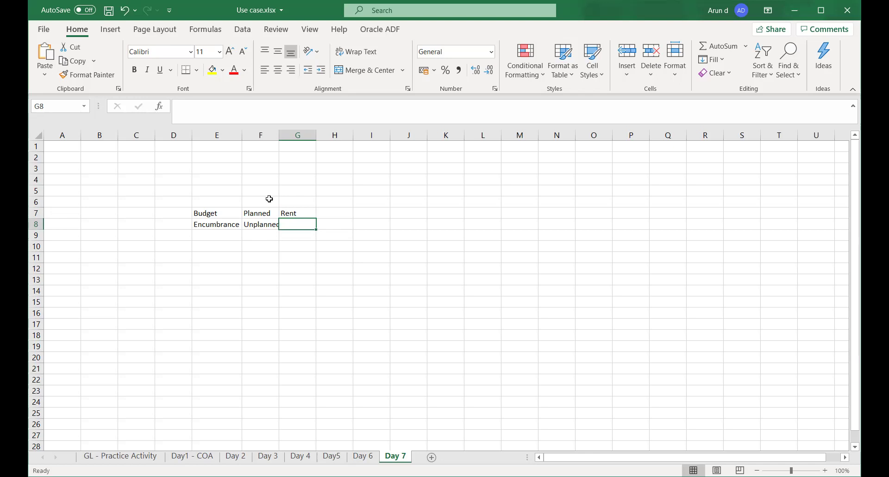
text(M)
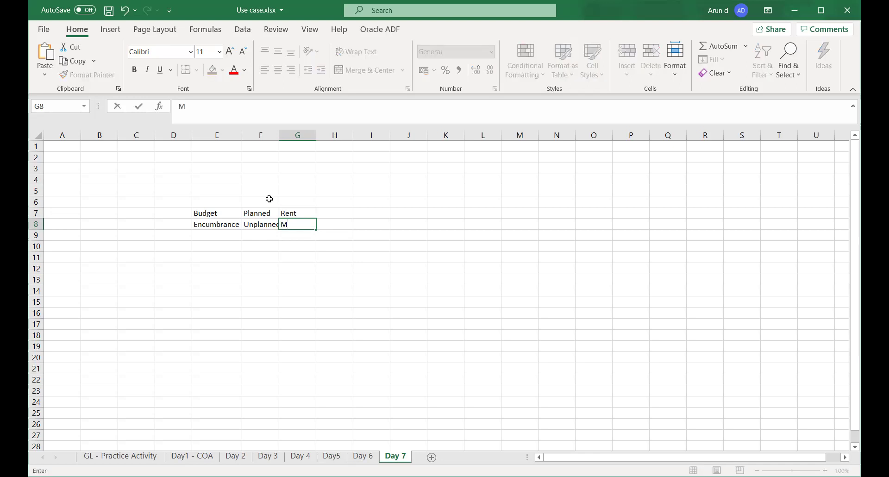
text(aterial procurement)
key(Tab)
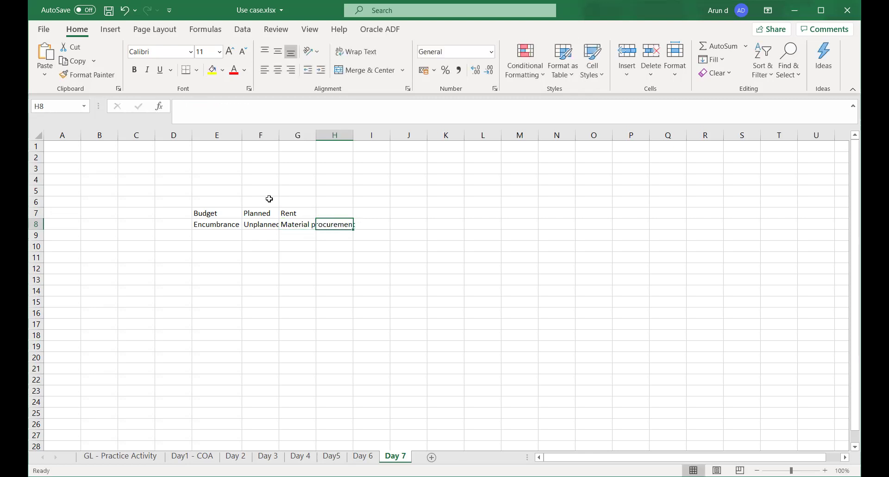
- Fit the width of column G to its contents and save the workbook
double_click(316, 133)
click(383, 213)
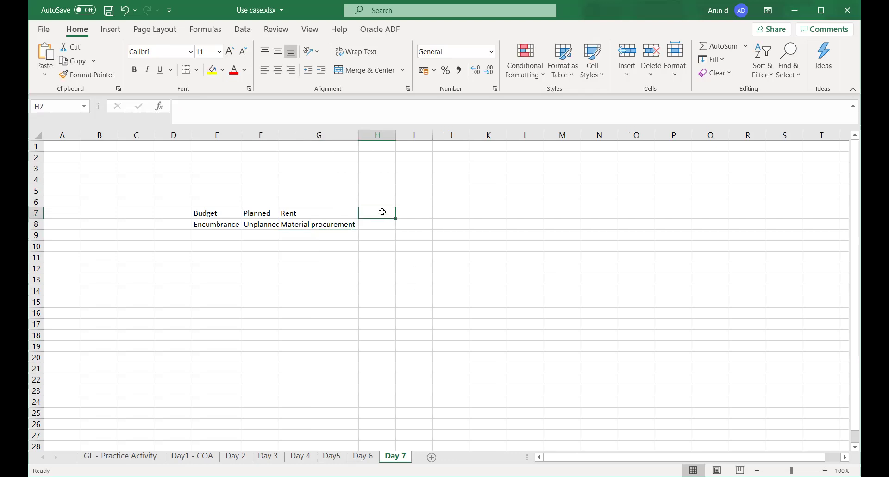
key(ctrl+s)
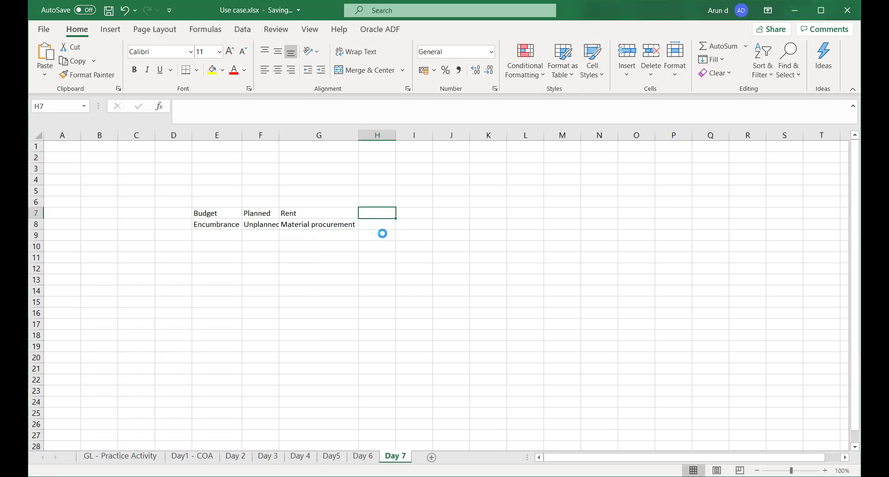
- Enter the amounts 1000000 for Material procurement in H8 and 10000 for Rent in H7
click(378, 227)
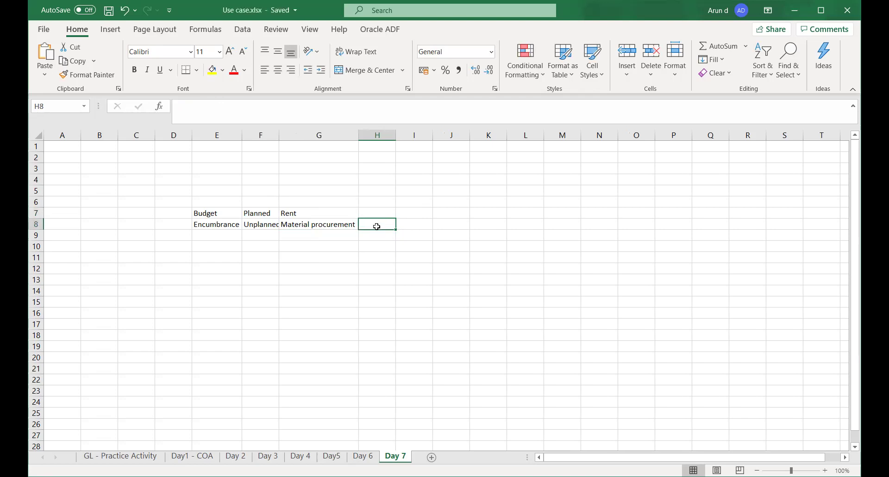
text(10)
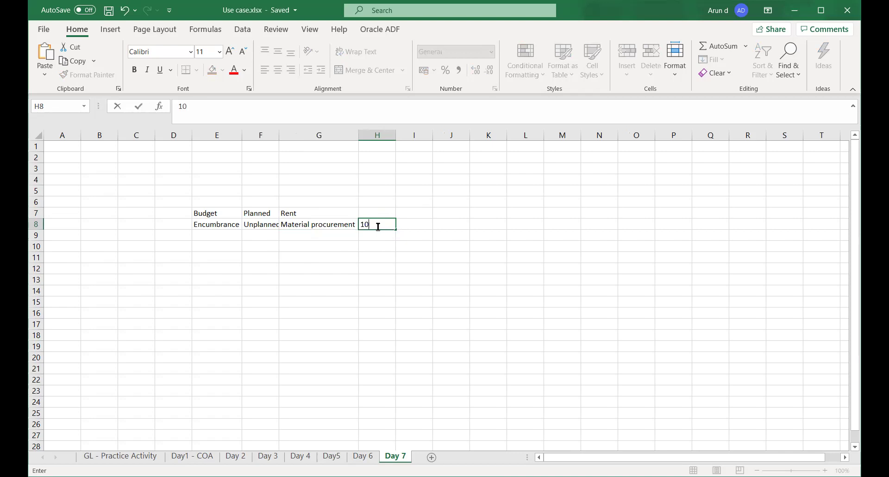
text(00000)
key(Tab)
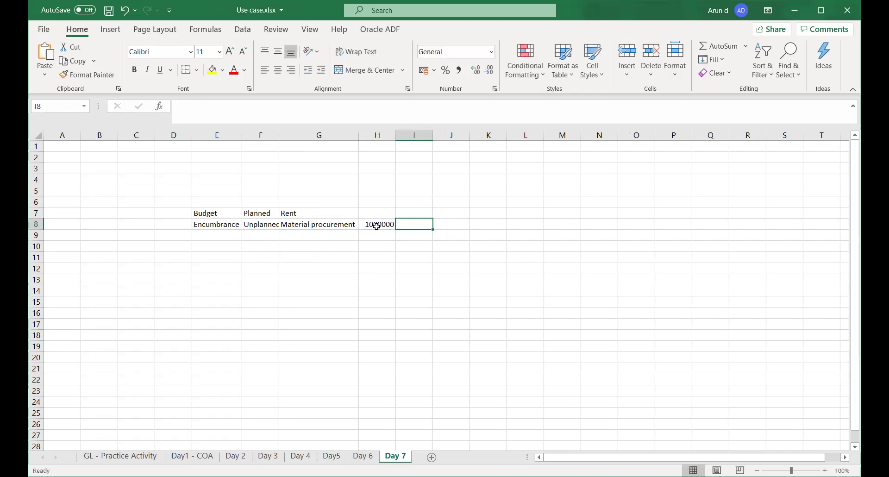
click(377, 226)
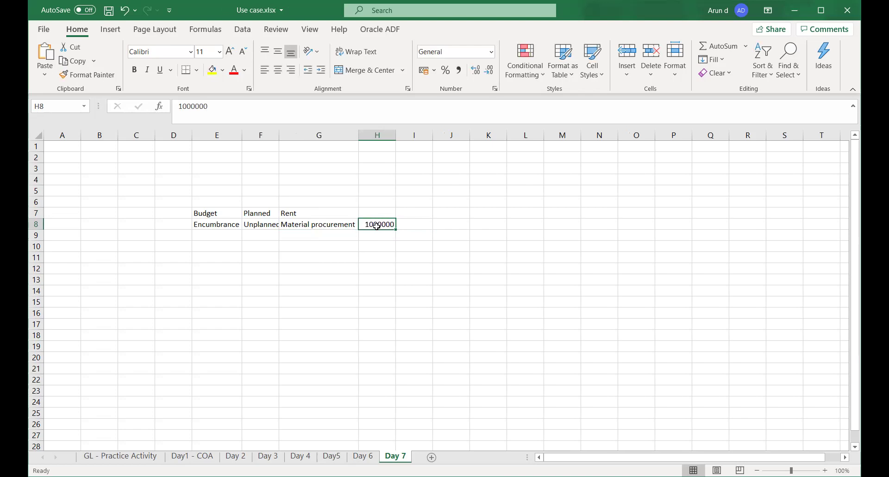
click(372, 212)
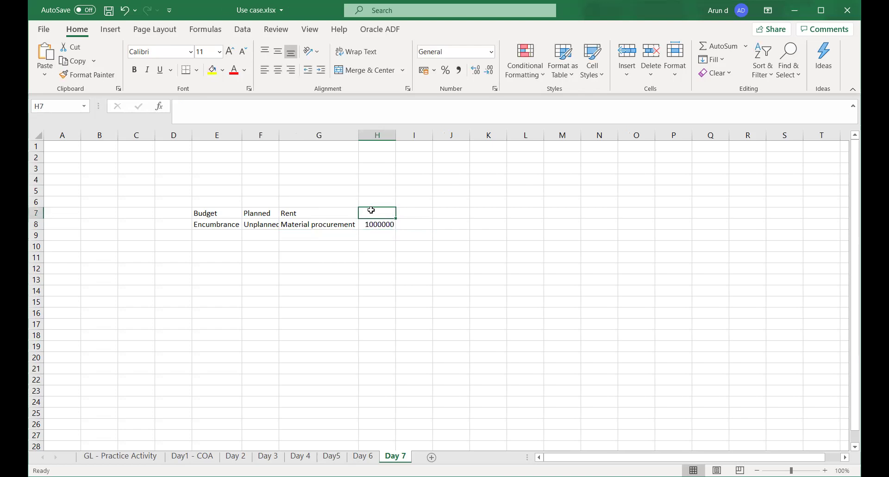
text(10000)
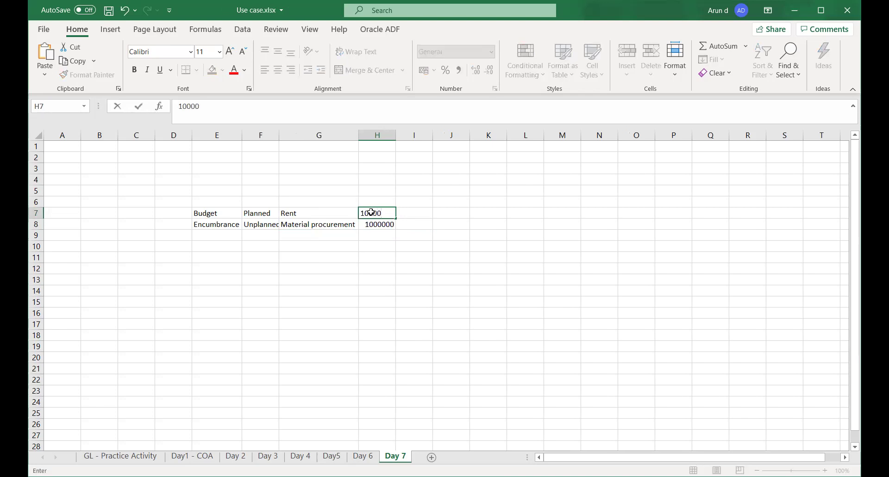
key(Tab)
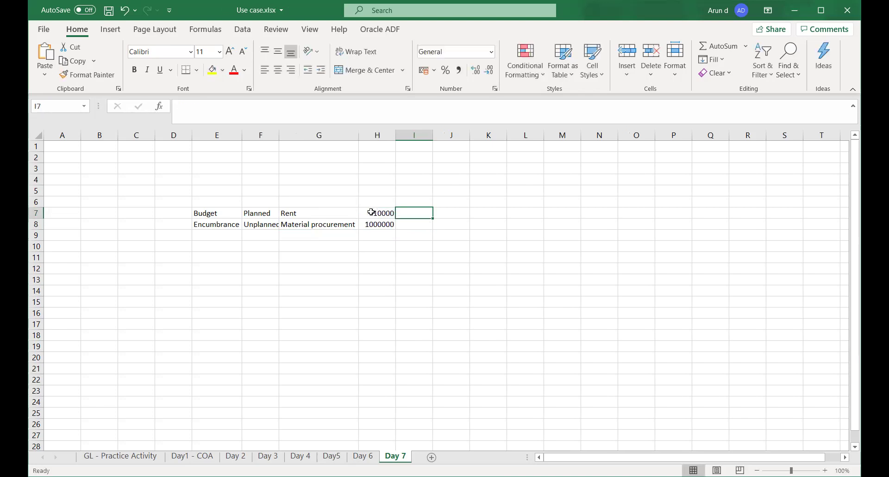
click(372, 211)
key(Right)
key(Down)
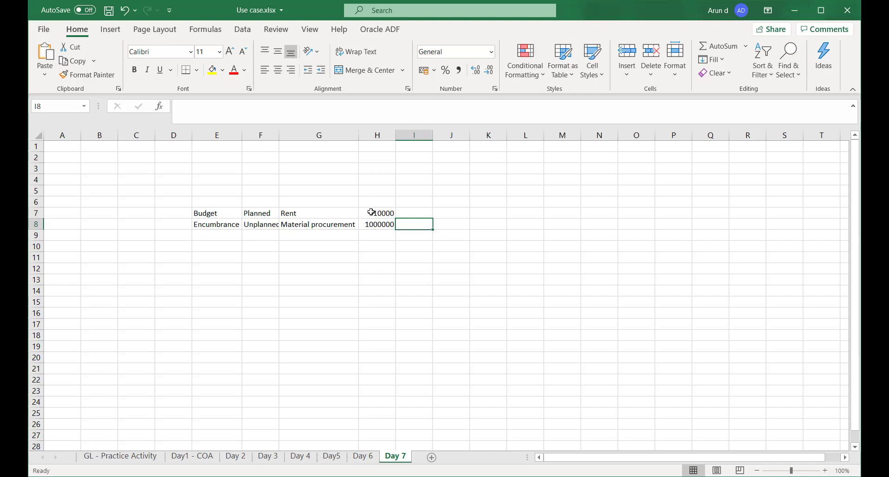
click(411, 237)
click(409, 227)
click(430, 275)
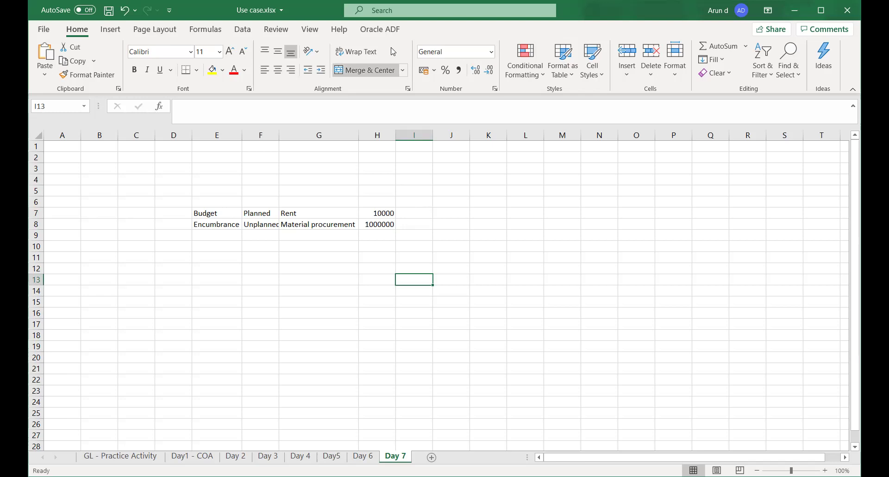
- Switch to the Oracle implementation project in the browser and open the Manage Budgetary Control task under Define Budgetary Controls
key(alt+Tab)
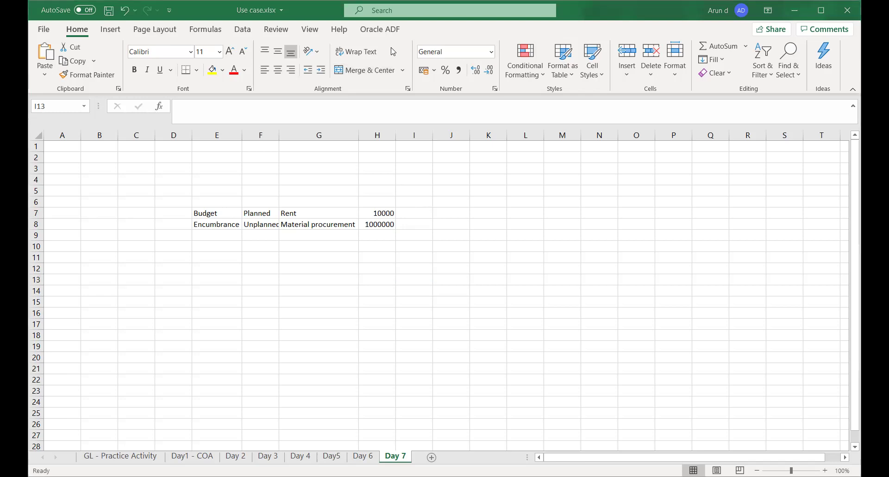
click(697, 419)
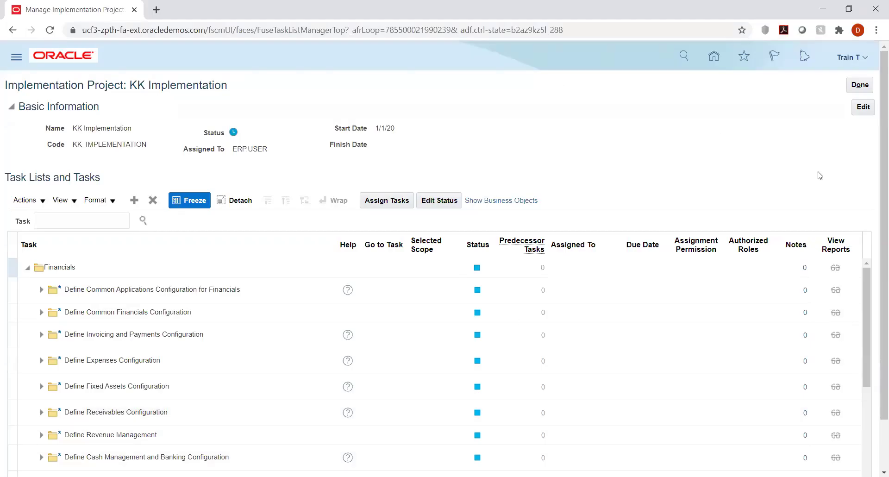
scroll(847, 154, down, 1)
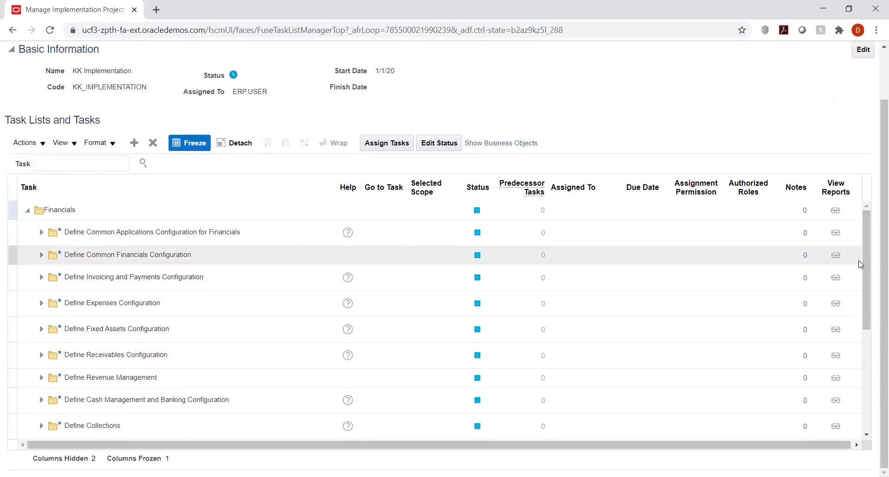
drag(866, 257, 870, 391)
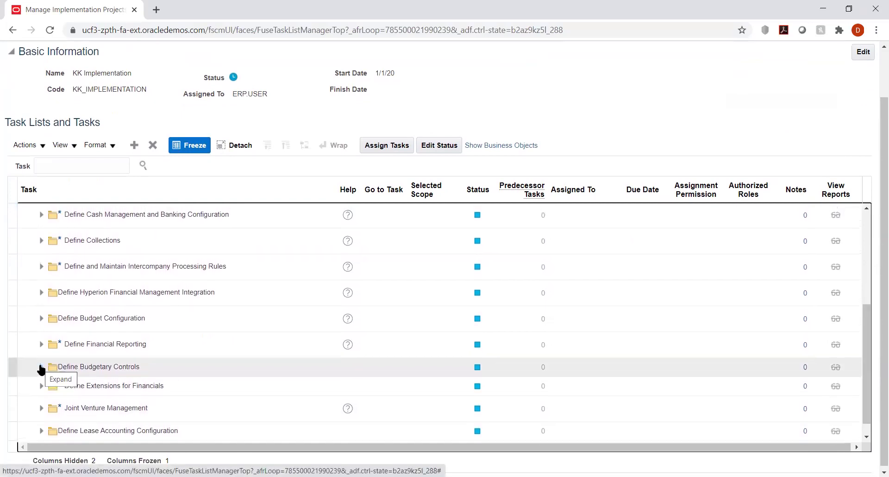
click(42, 369)
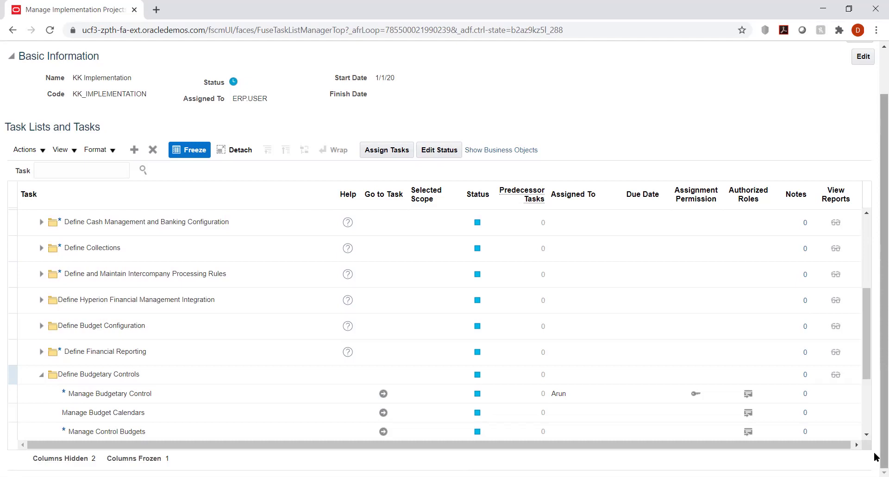
click(384, 394)
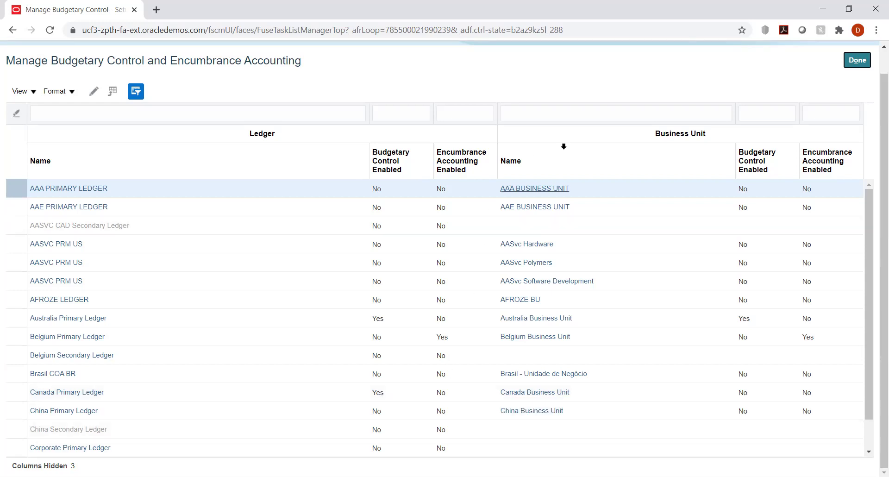
- Filter the ledger names by "kk" and open KK_Ledger for editing its budgetary control and encumbrance accounting
click(48, 114)
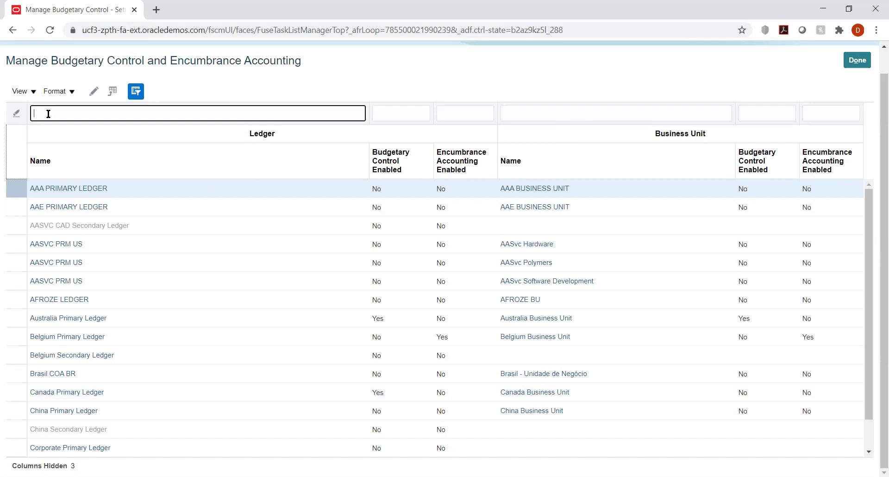
text(kk)
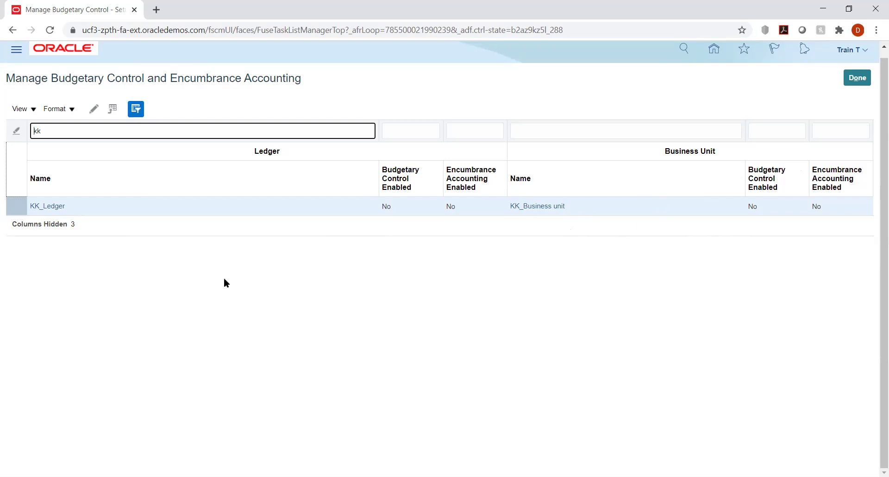
click(39, 206)
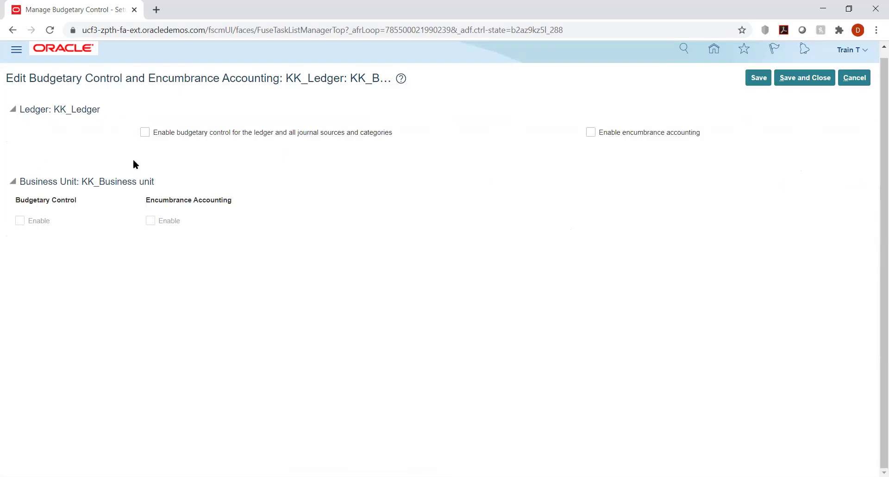
- Enable budgetary control for KK_Ledger and all its journal sources and categories
click(157, 135)
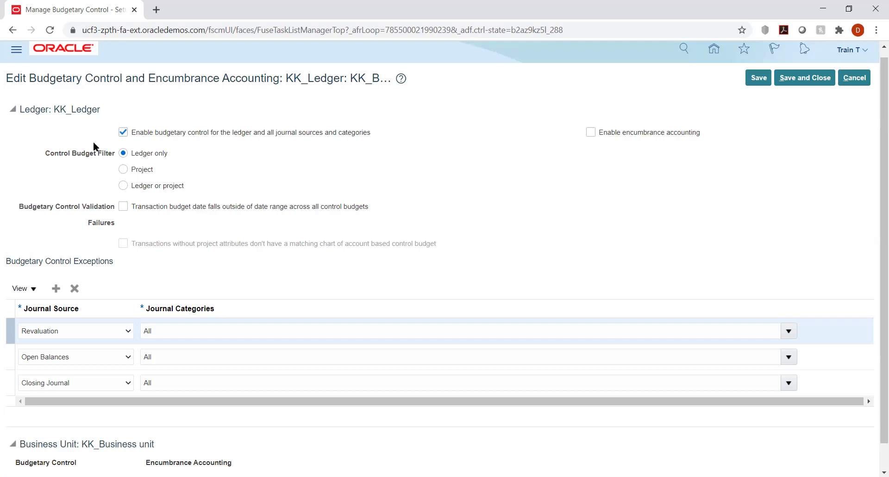
click(123, 134)
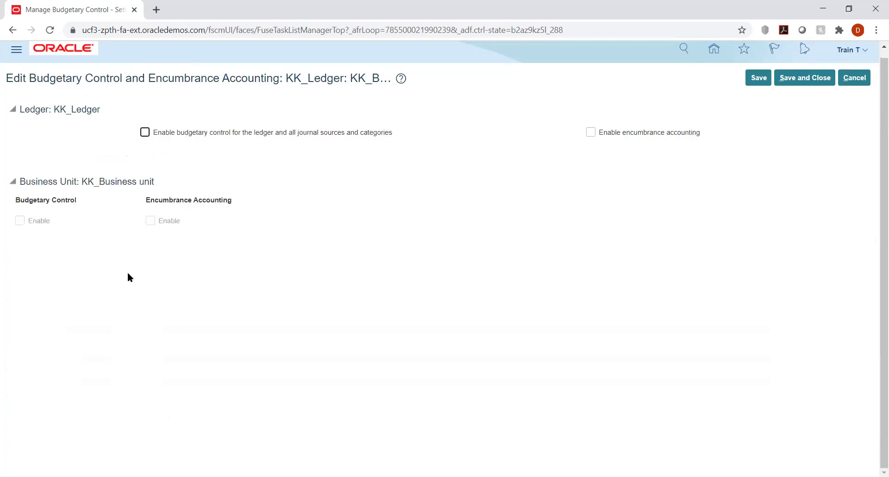
click(144, 134)
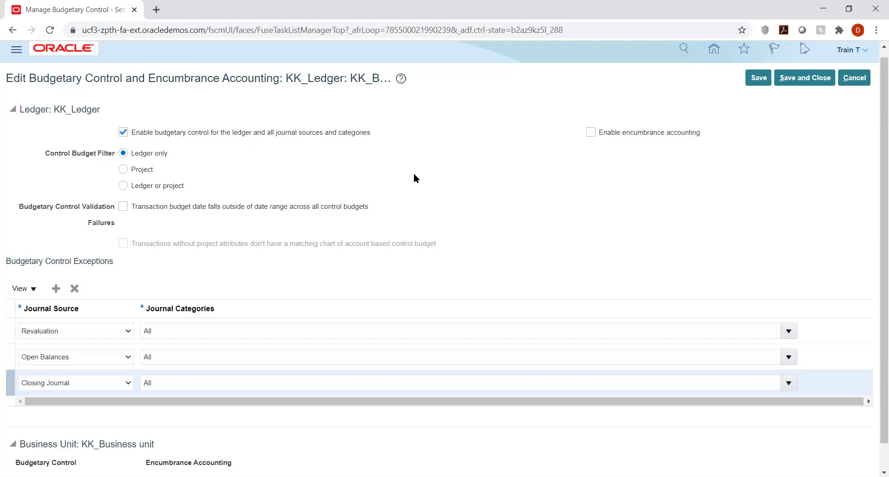
scroll(232, 226, down, 1)
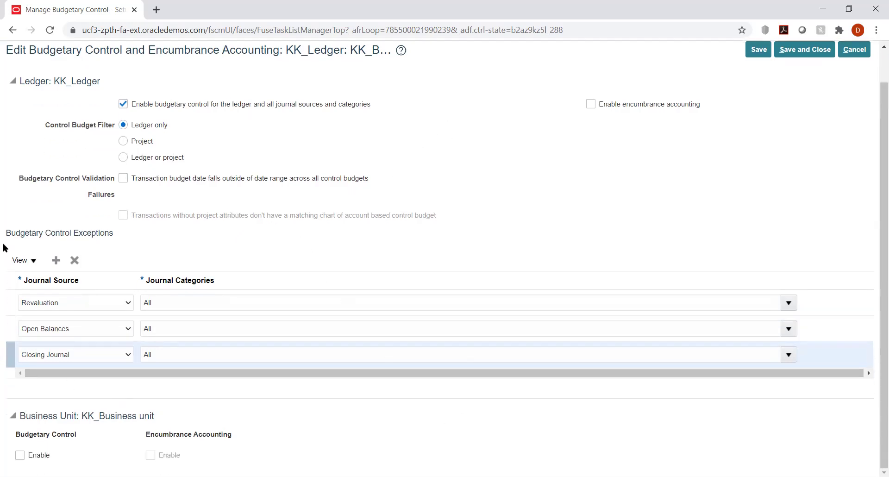
- Examine the journal sources offered for a new exception in KK_Ledger's Budgetary Control Exceptions, and remove the empty row
drag(10, 234, 125, 235)
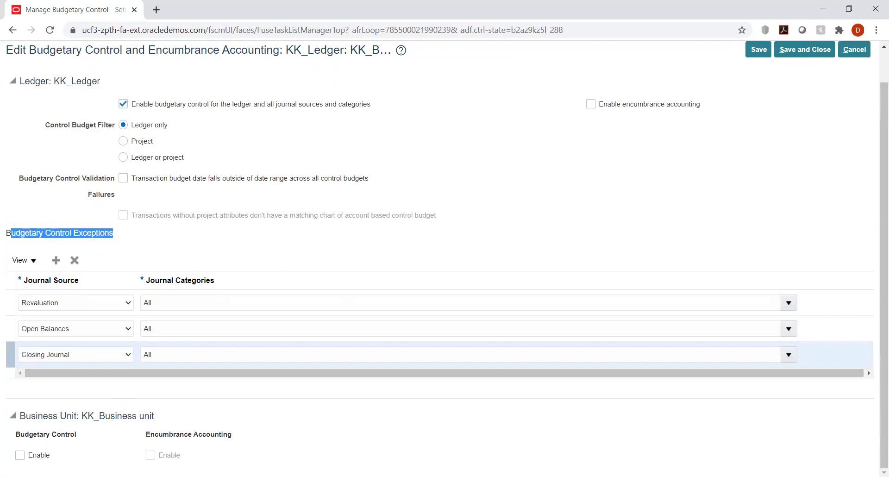
click(180, 403)
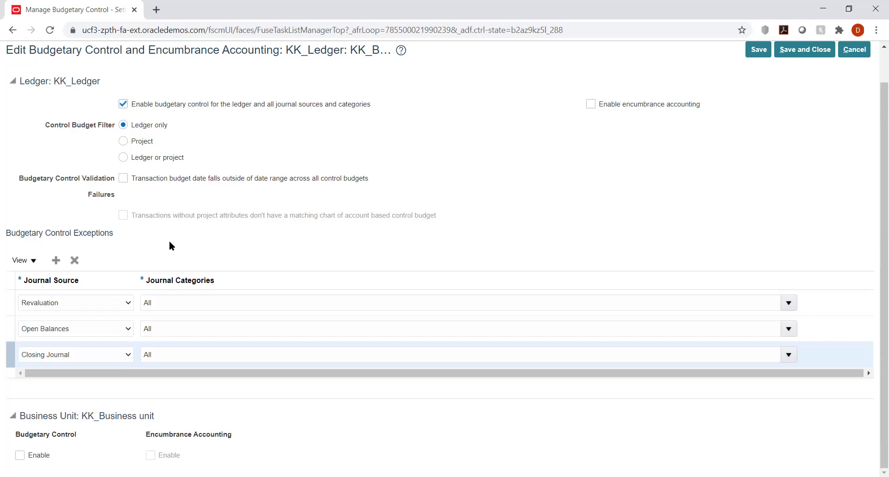
scroll(169, 246, up, 1)
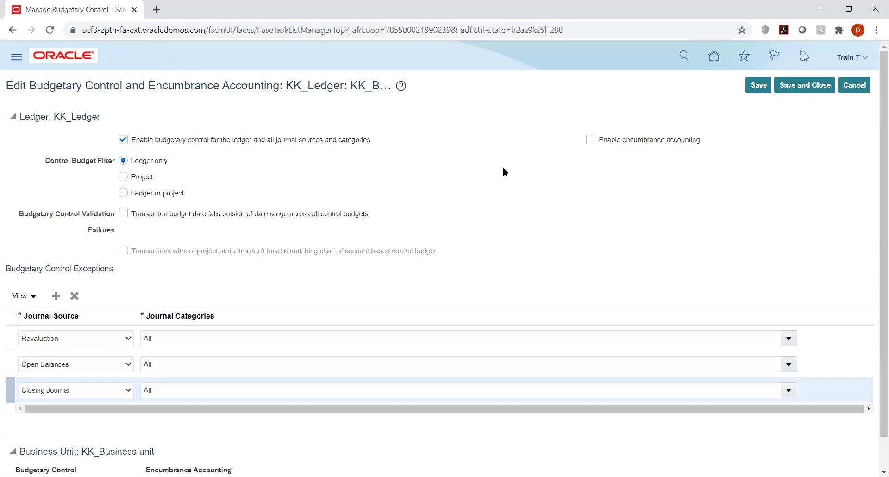
scroll(393, 199, down, 1)
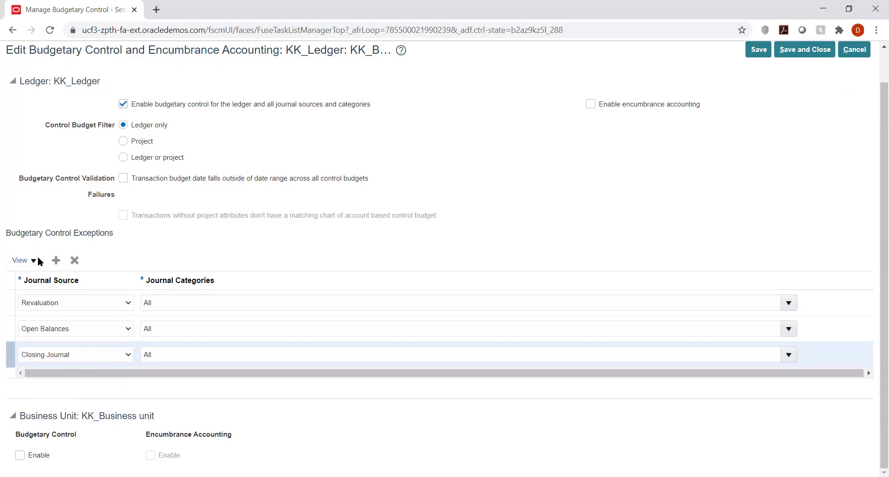
click(56, 260)
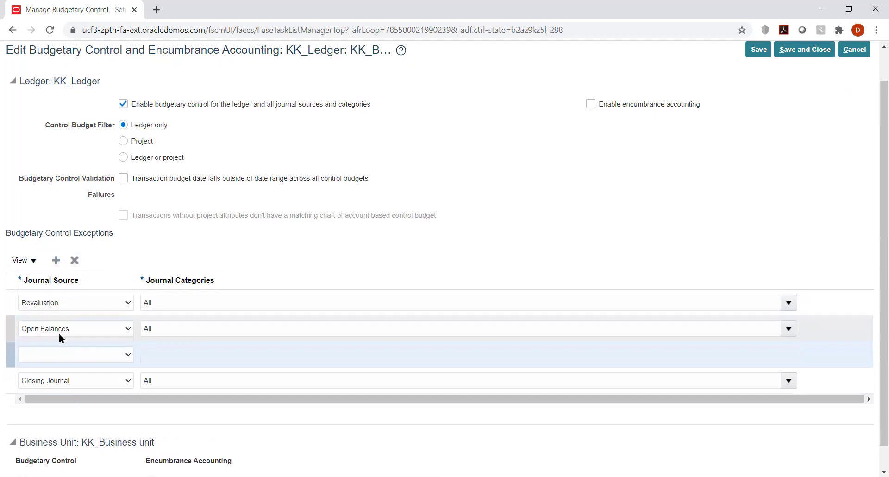
click(94, 354)
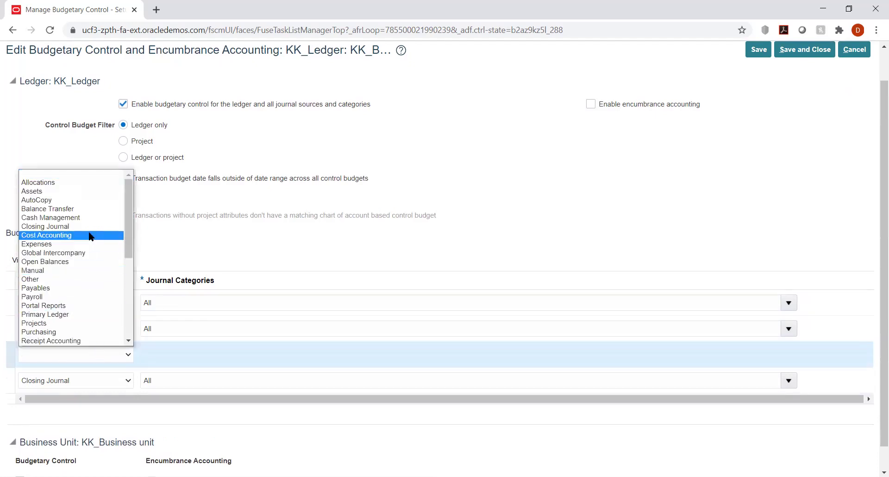
scroll(90, 237, down, 4)
scroll(91, 237, up, 4)
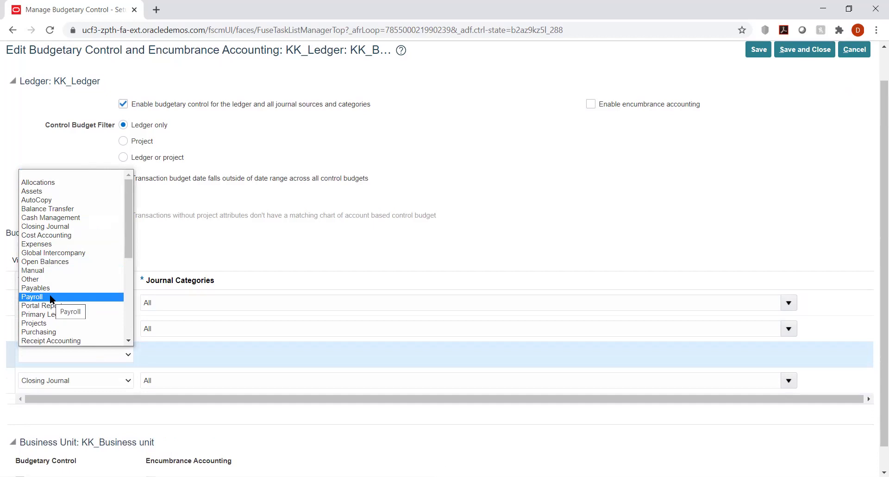
click(164, 249)
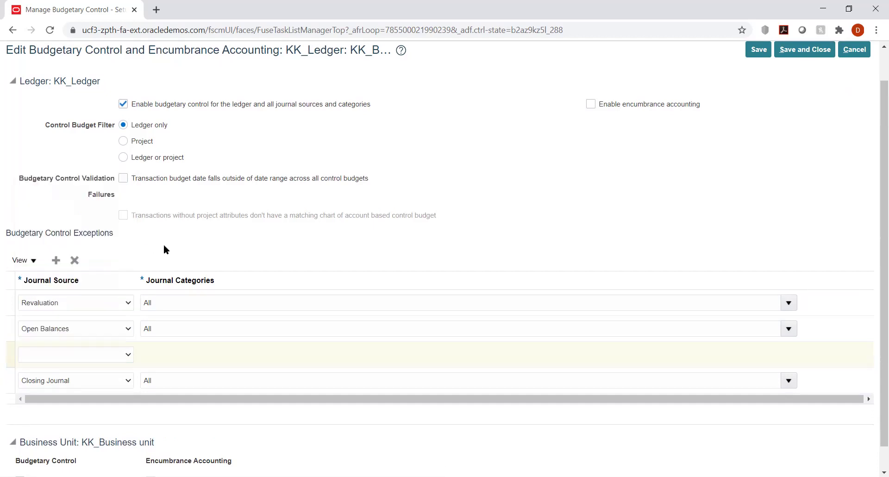
click(145, 352)
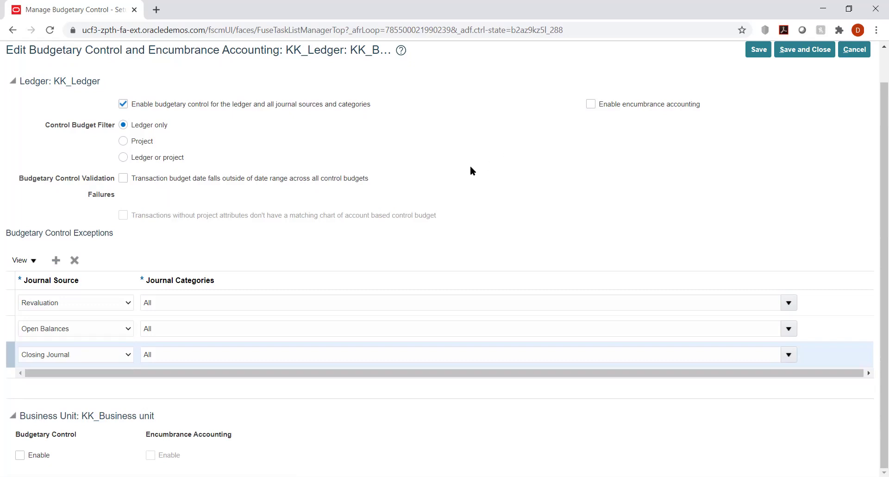
- Enable budgetary control for KK_Business unit
click(19, 456)
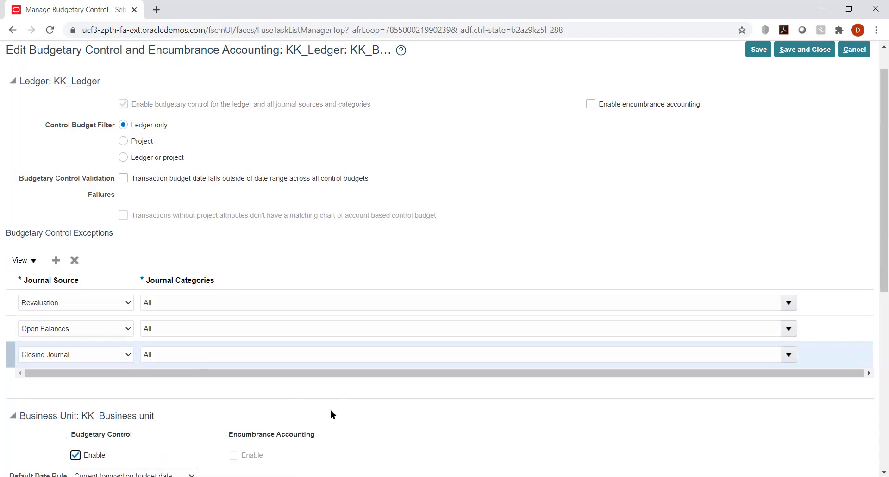
scroll(330, 409, down, 7)
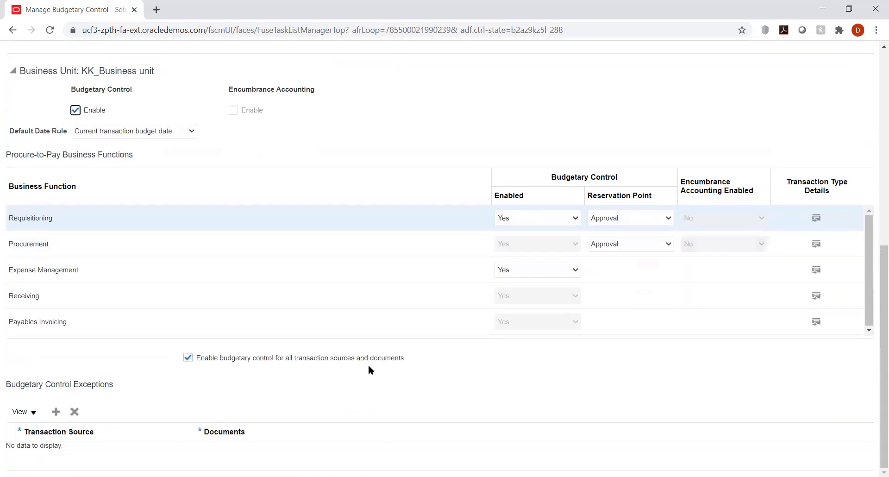
click(340, 394)
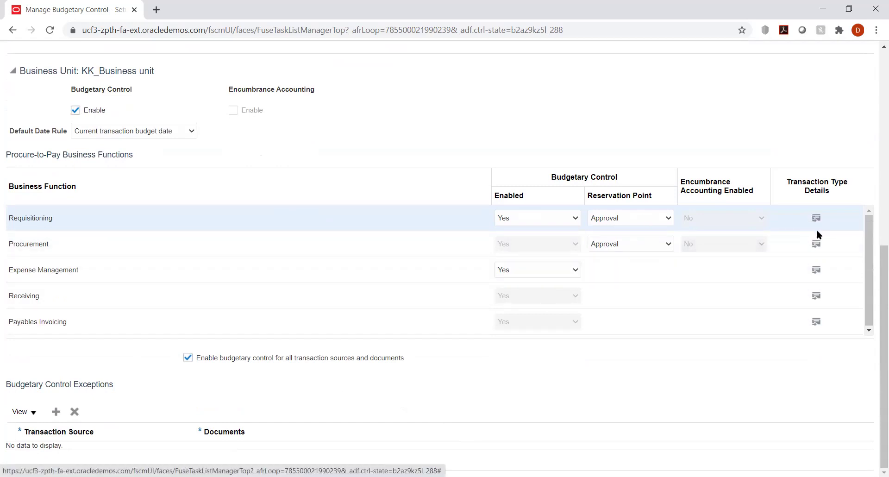
- Review the invoice subtypes and their budgetary control settings in the transaction type details of Payables Invoicing
click(816, 321)
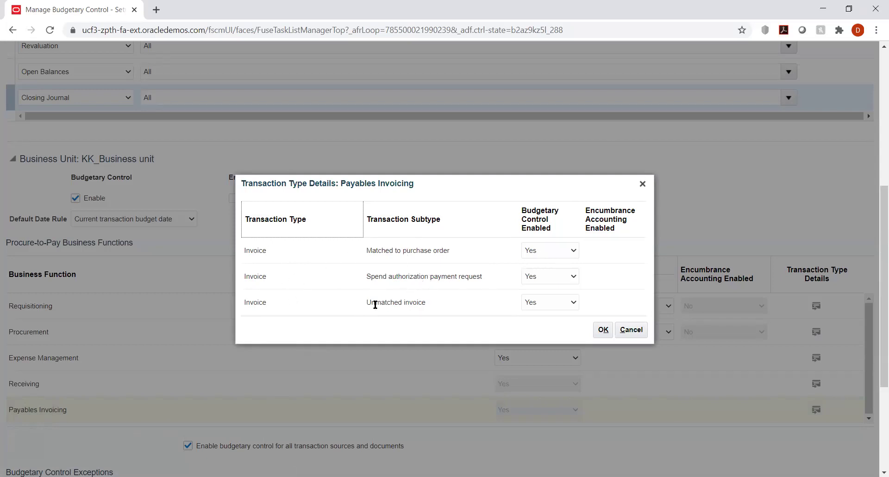
drag(369, 250, 451, 251)
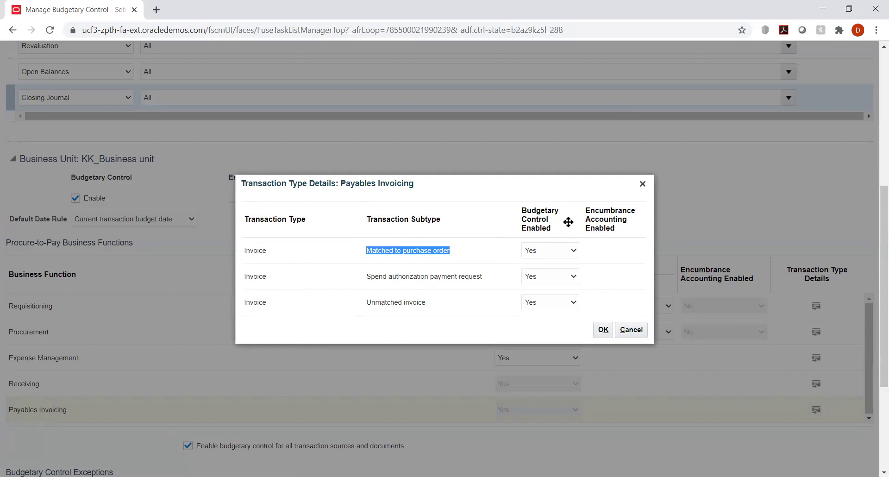
drag(379, 302, 396, 302)
click(392, 302)
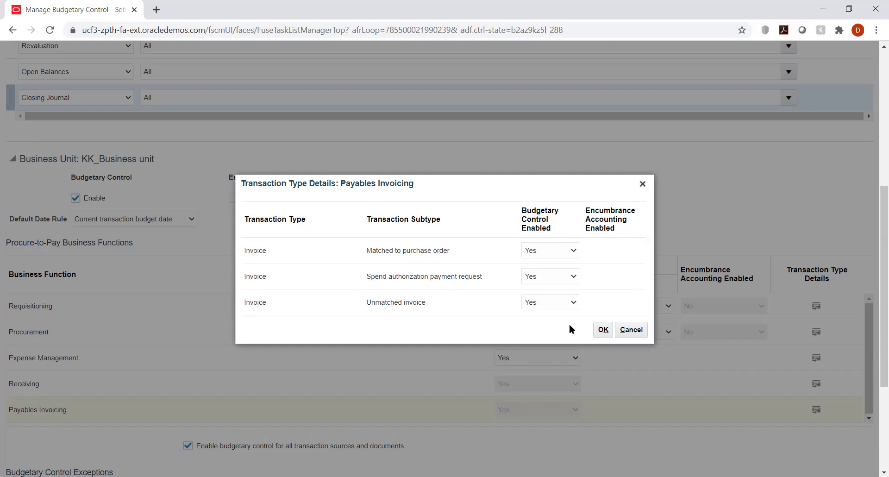
click(603, 330)
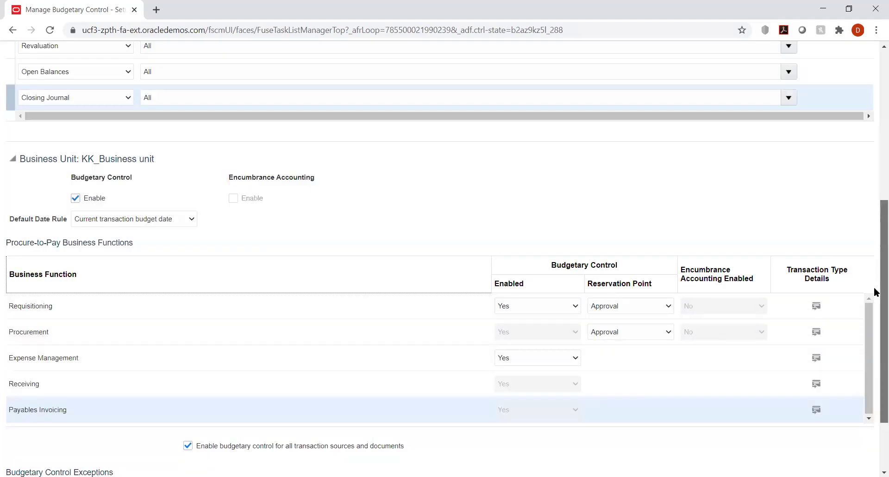
scroll(874, 287, down, 2)
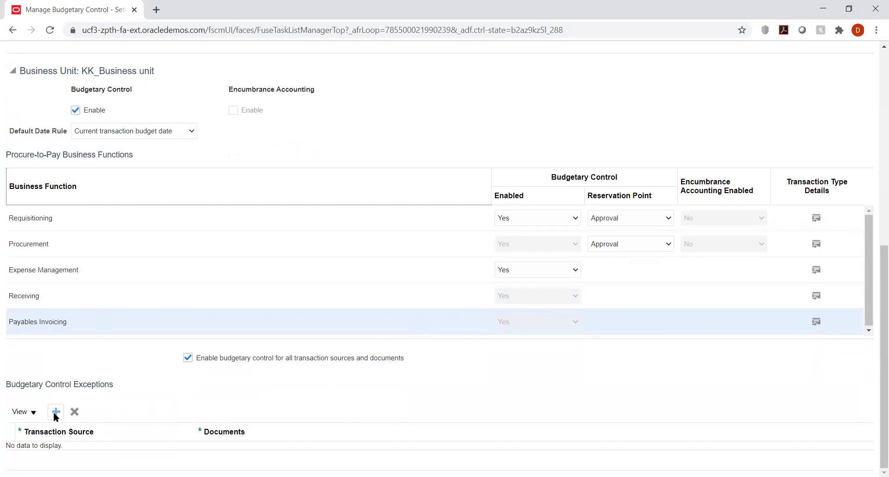
- Examine the transaction sources for a new business unit exception and the Requisitioning reservation points, and remove the empty exception row
drag(875, 351, 875, 190)
scroll(875, 139, up, 2)
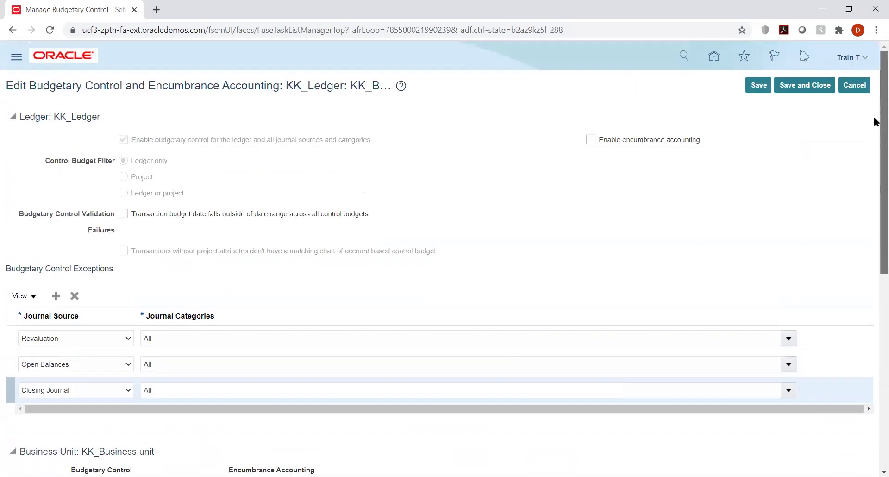
scroll(874, 123, down, 10)
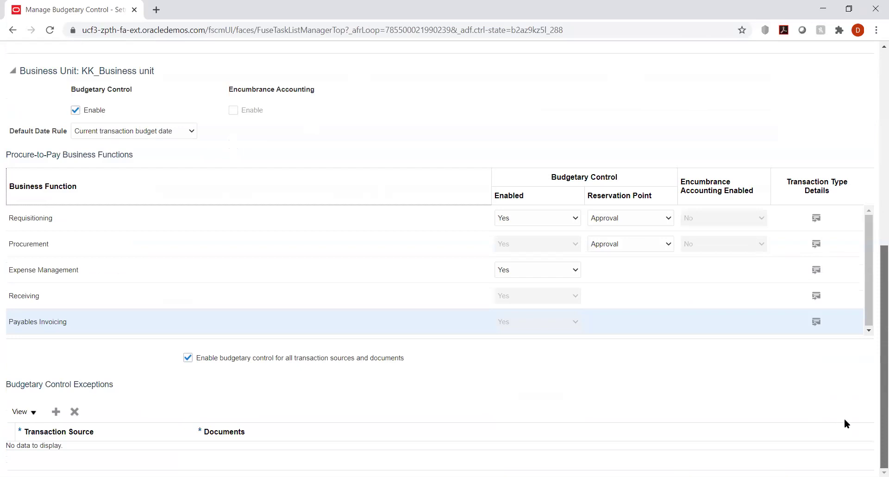
click(54, 411)
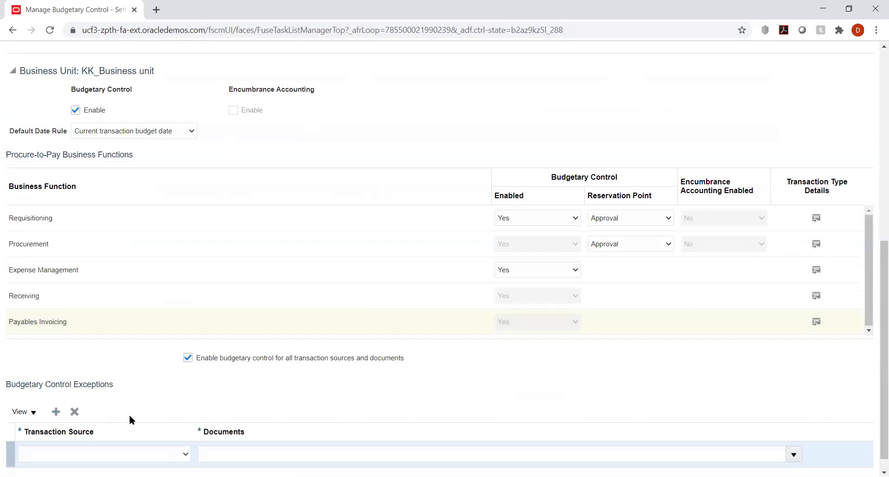
click(165, 449)
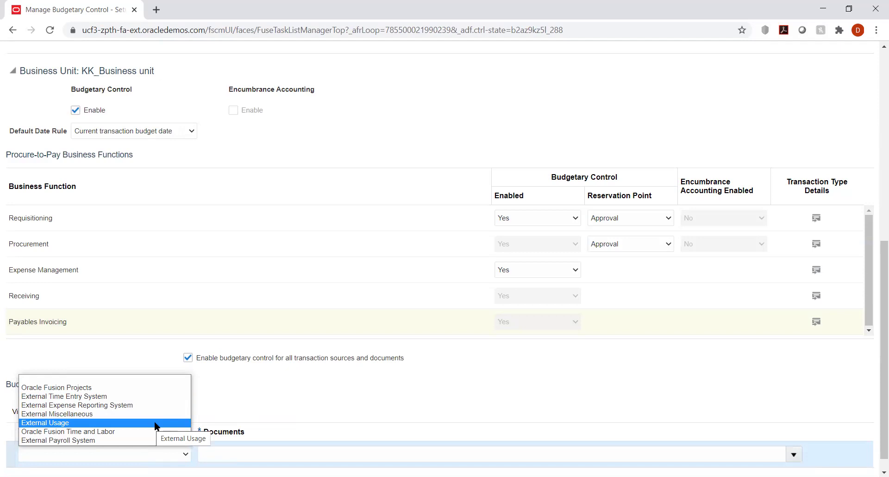
click(276, 386)
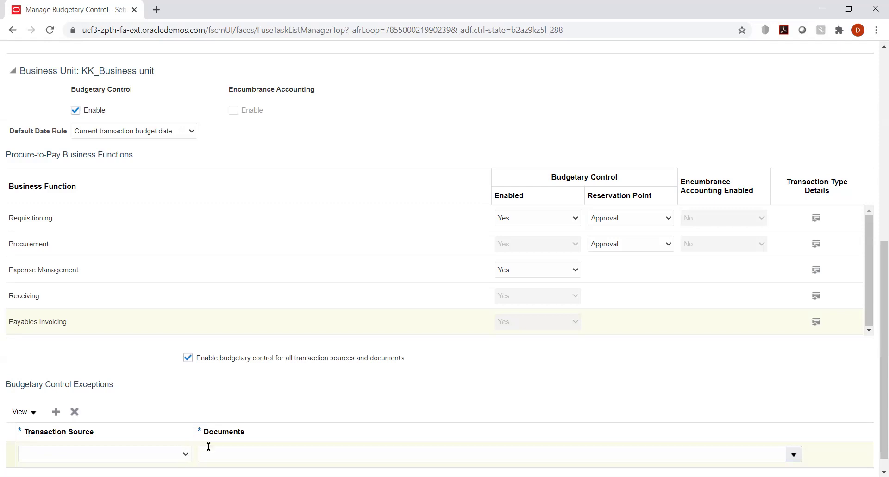
click(645, 221)
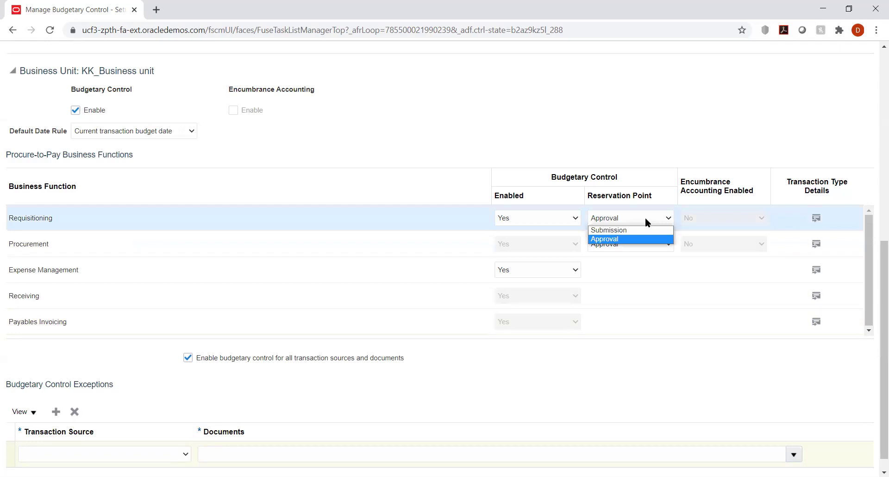
click(654, 134)
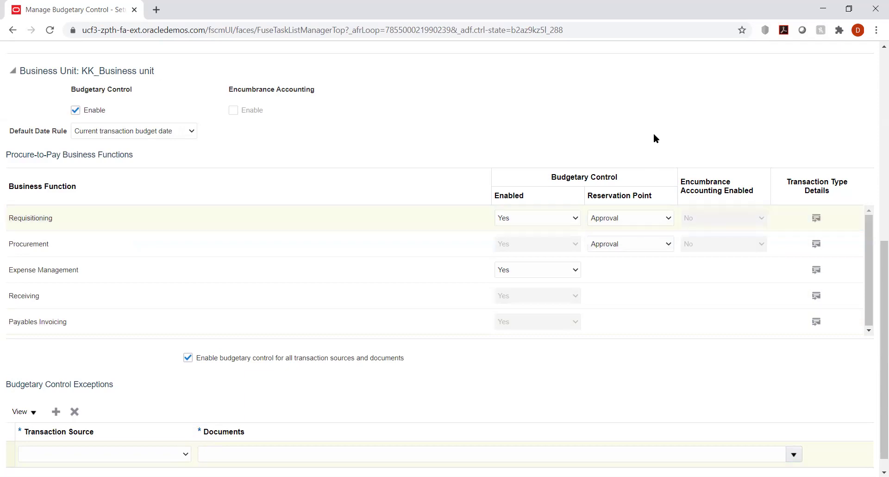
click(635, 218)
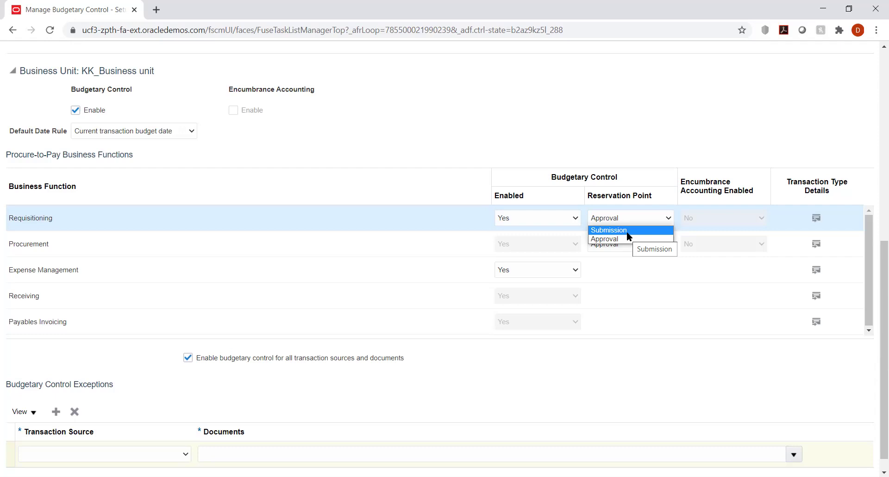
click(636, 129)
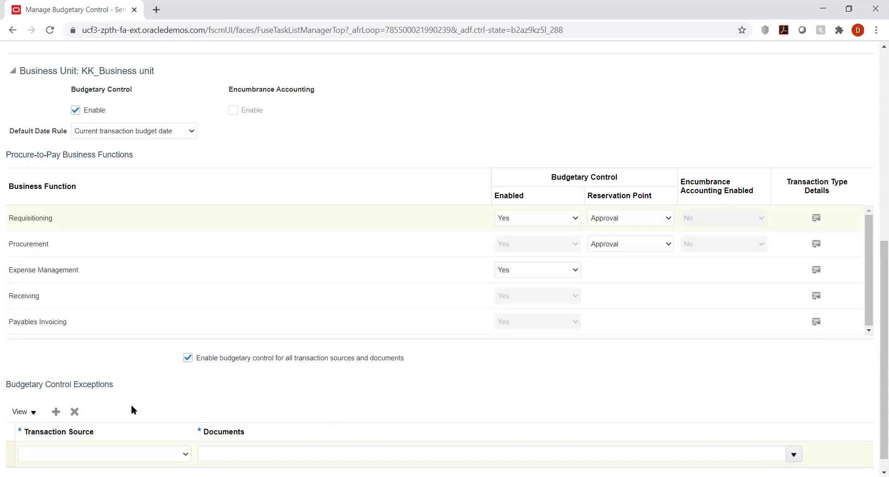
click(74, 412)
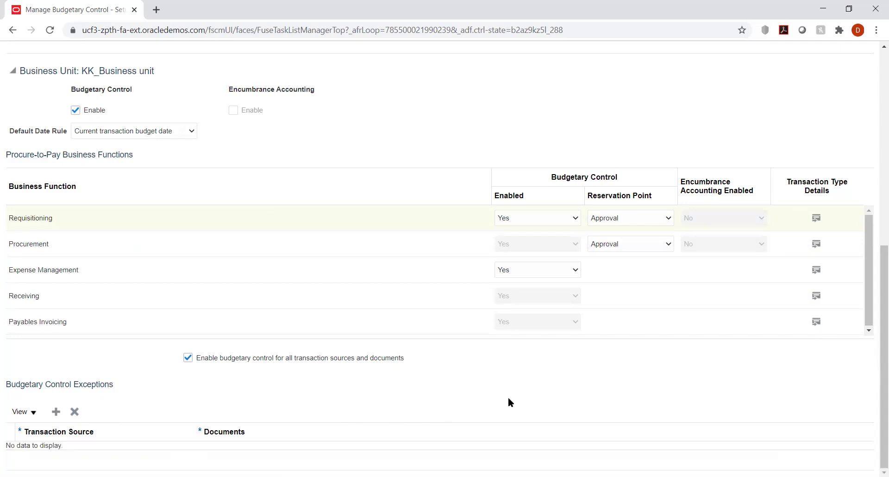
- Save and close KK_Ledger's budgetary control settings, accepting the warning, and return to the implementation project
drag(876, 386, 875, 183)
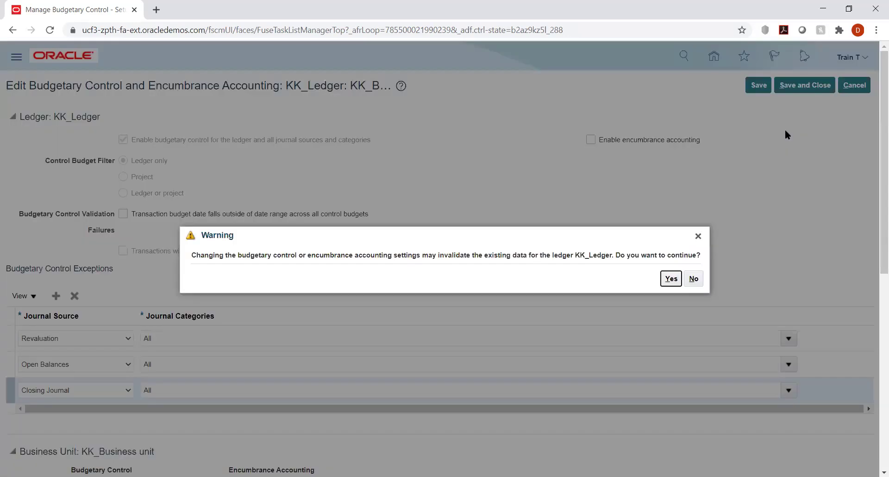
click(672, 280)
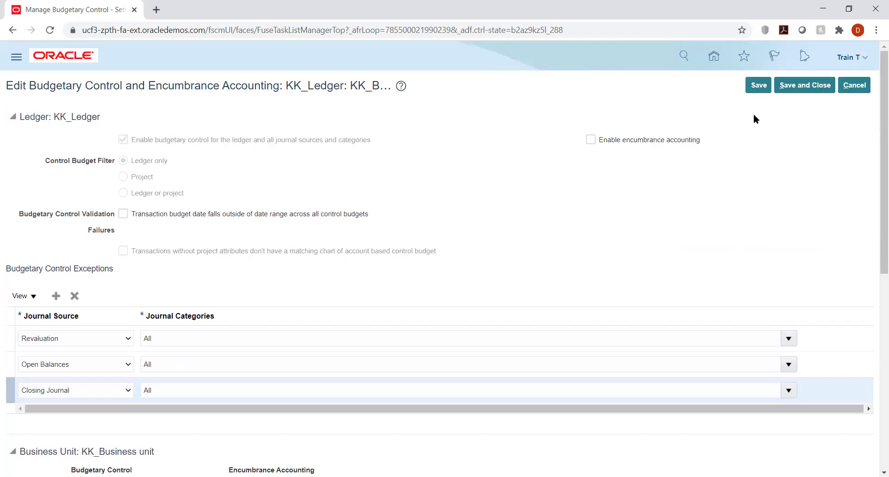
click(804, 87)
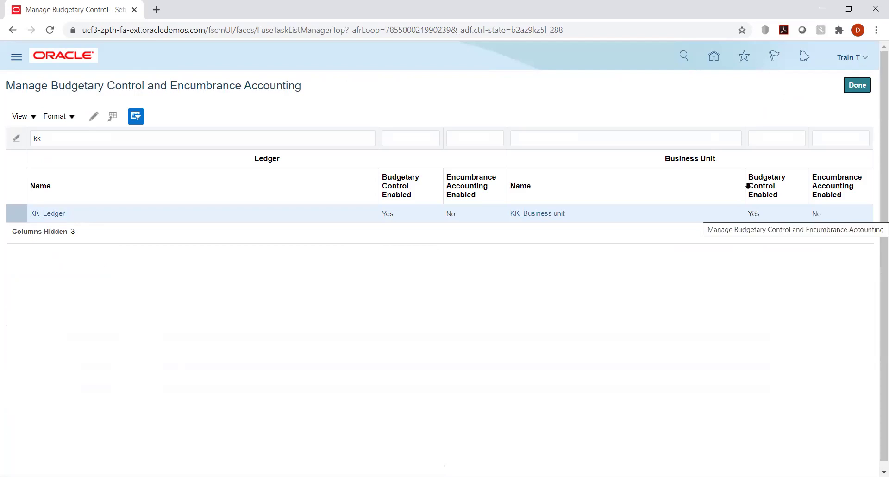
click(856, 86)
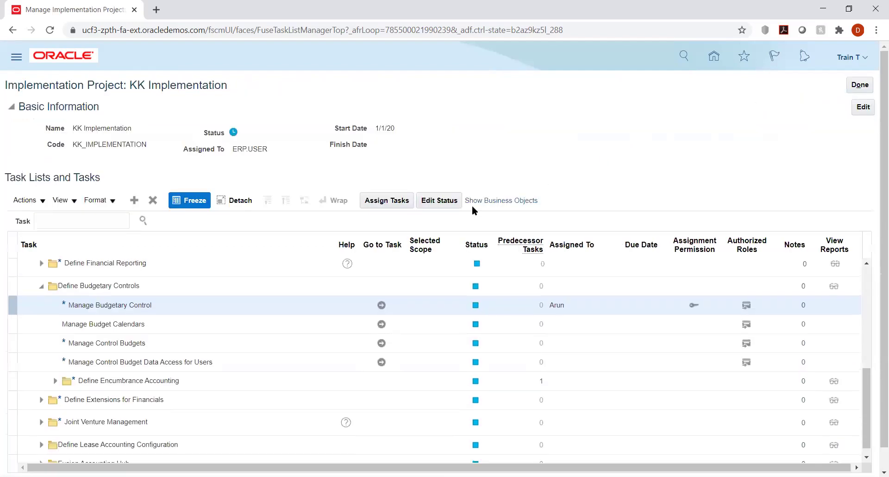
- Open the Manage Budget Calendars task and start a new accounting calendar named KK_Budget_Cal
click(381, 332)
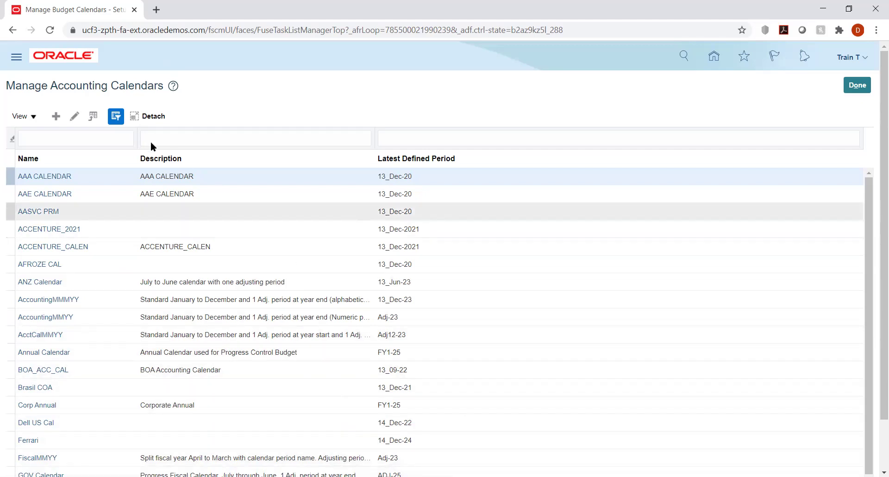
click(56, 116)
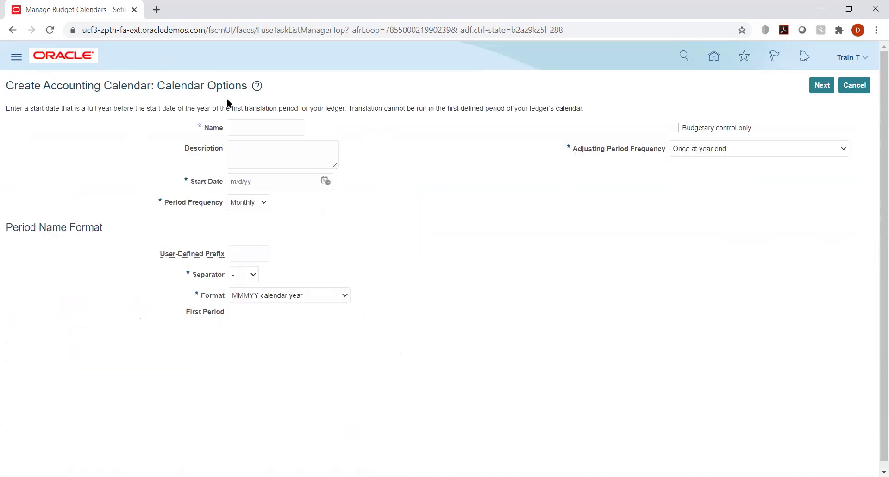
click(240, 128)
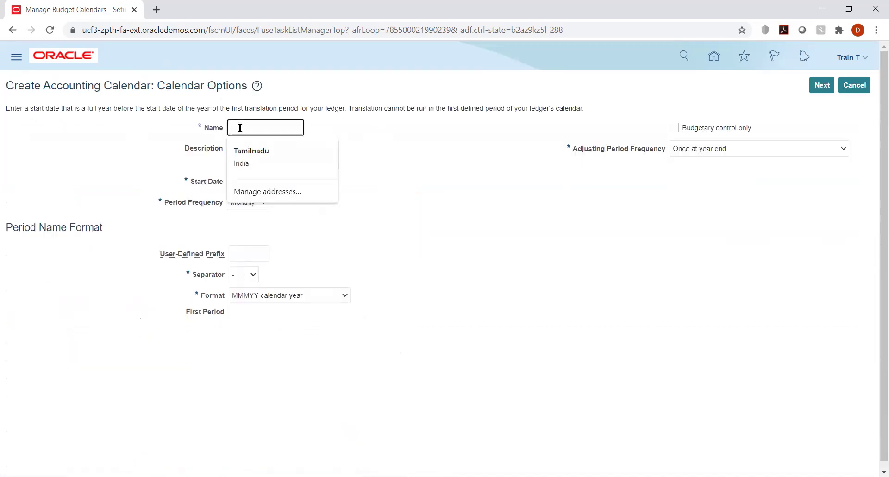
text(KK_)
text( Budget)
text(_)
text(Cal)
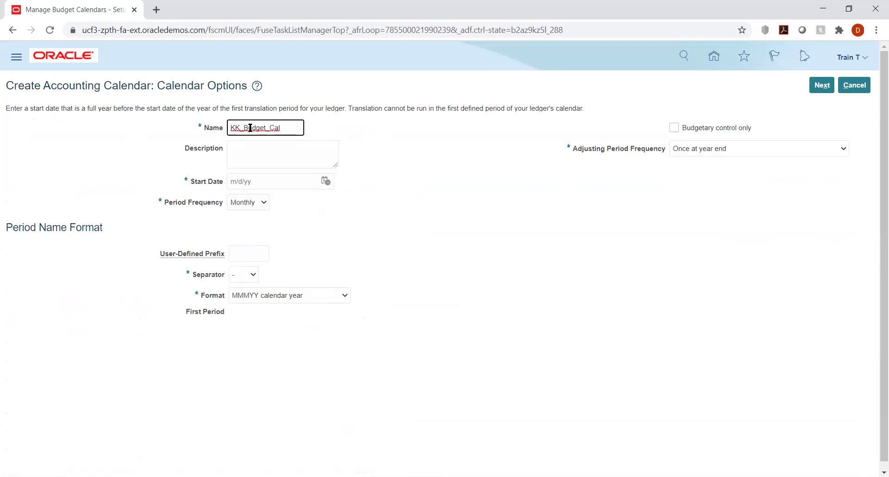
- Reuse the calendar name KK_Budget_Cal as its description and set the start date to 1/1/20
double_click(250, 128)
key(ctrl+c)
key(Tab)
key(ctrl+v)
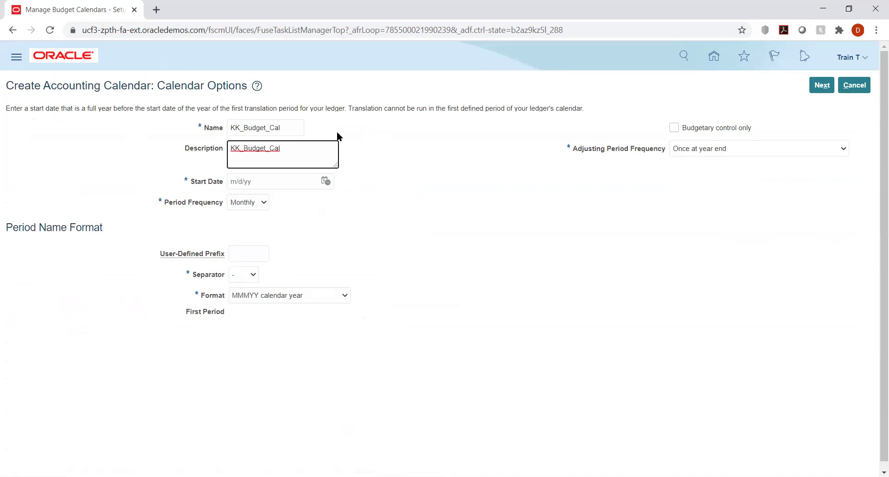
click(325, 181)
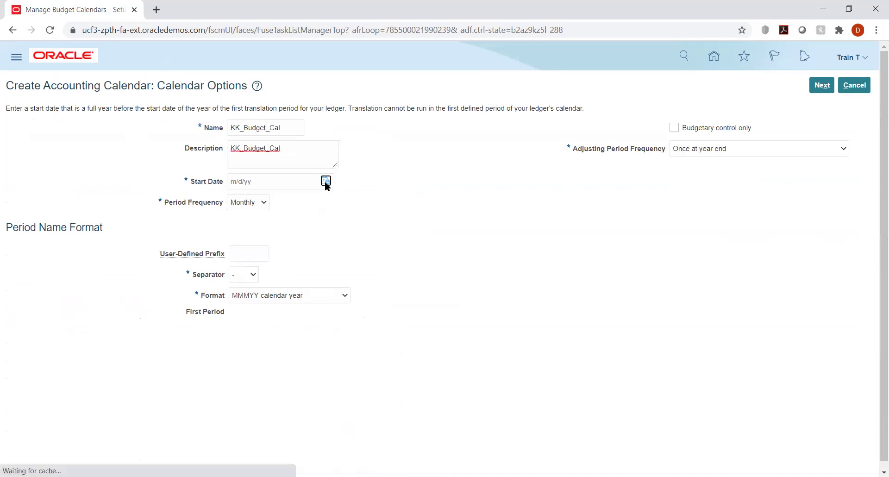
click(379, 201)
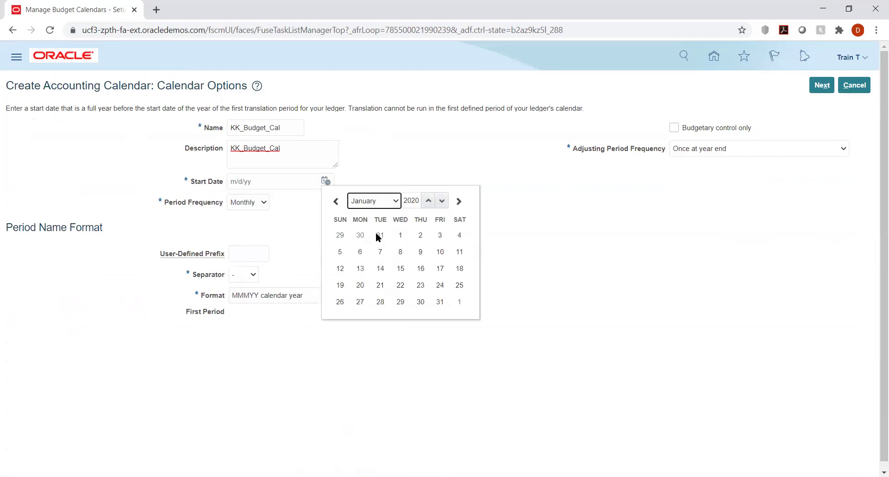
click(400, 235)
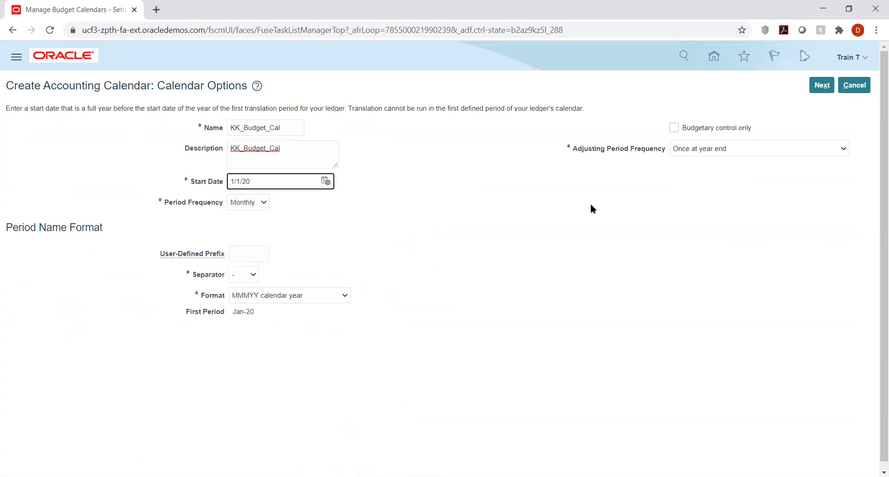
- Mark the calendar as budgetary control only with 4 periods, and continue to the period details
click(692, 127)
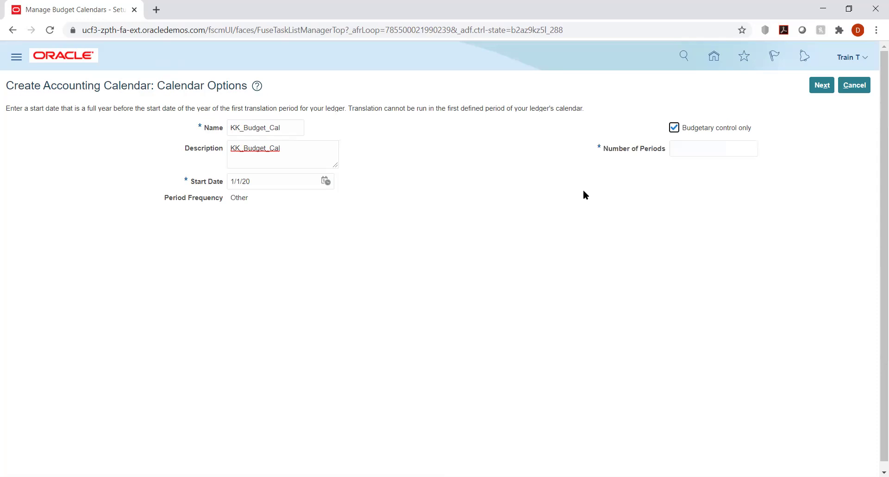
click(691, 149)
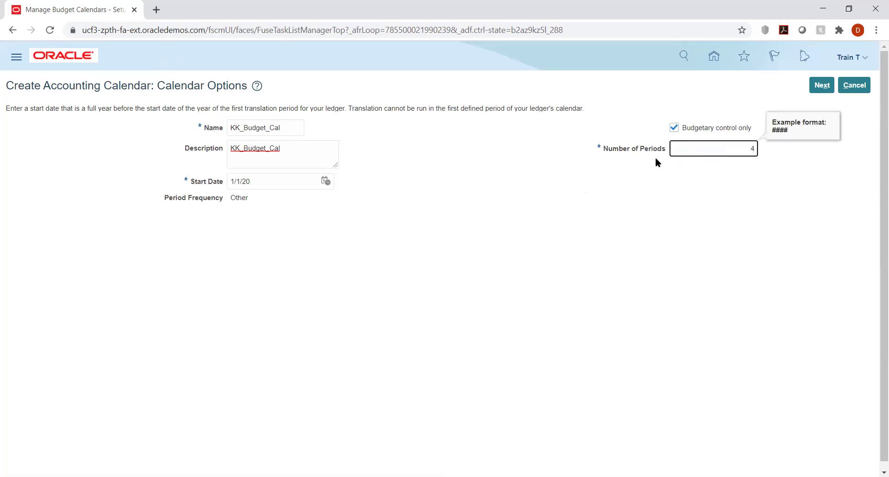
click(594, 184)
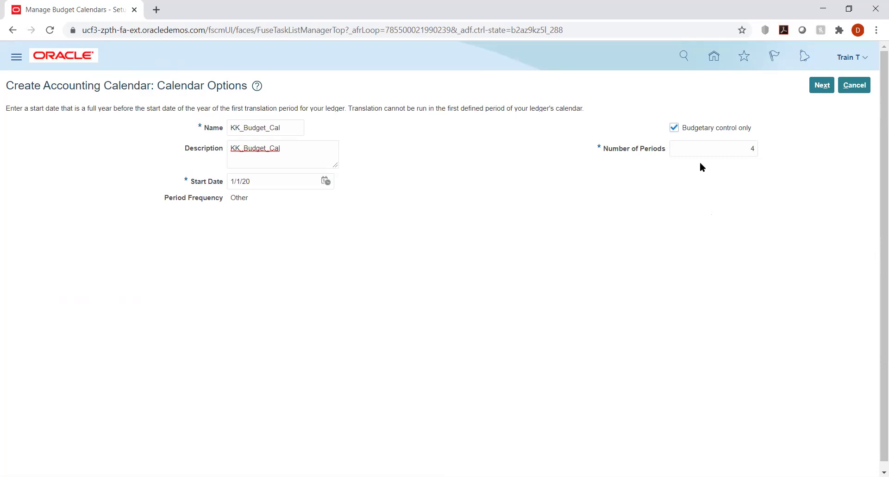
click(823, 87)
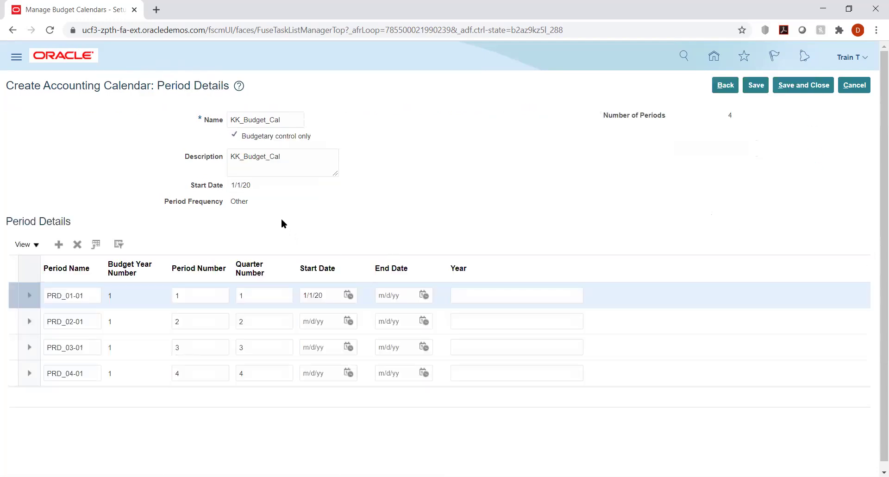
- Set the end date of the first period, PRD_01-01, to 3/31/20
click(424, 295)
click(461, 315)
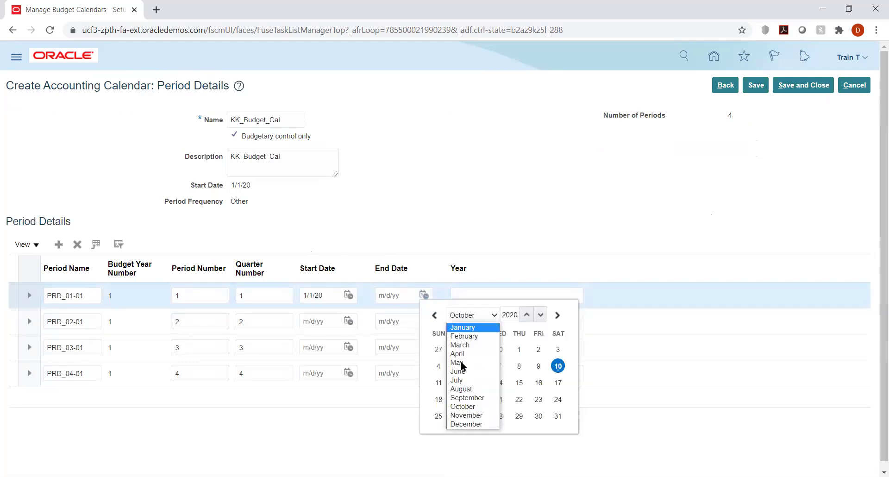
click(458, 345)
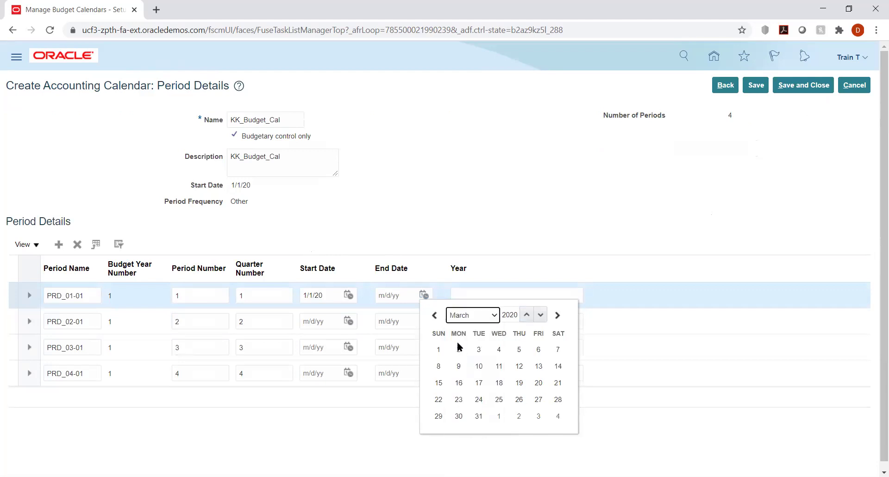
click(479, 416)
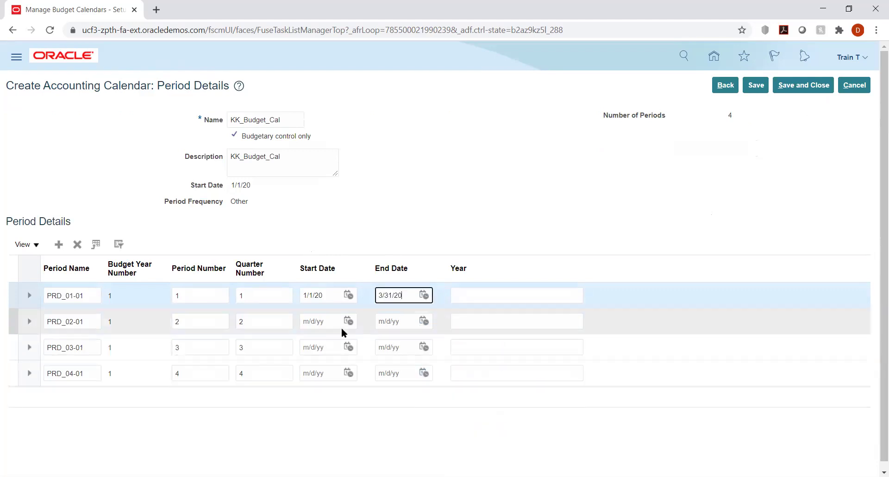
- Set the second period, PRD_02-01, to start on 4/1/20 and end on 6/30/20
click(348, 321)
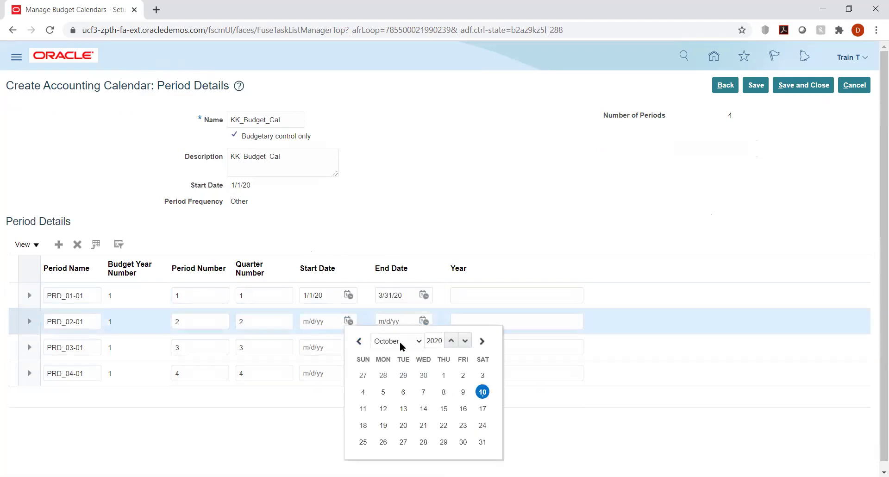
click(394, 341)
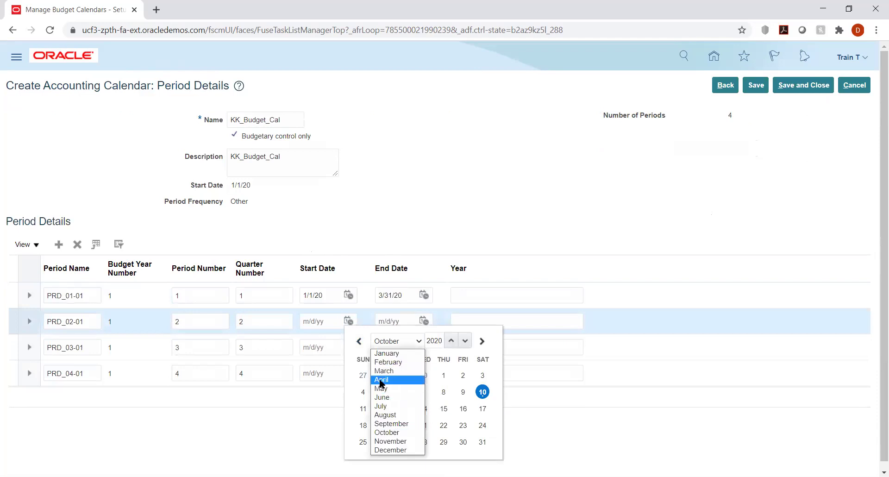
click(382, 381)
click(424, 375)
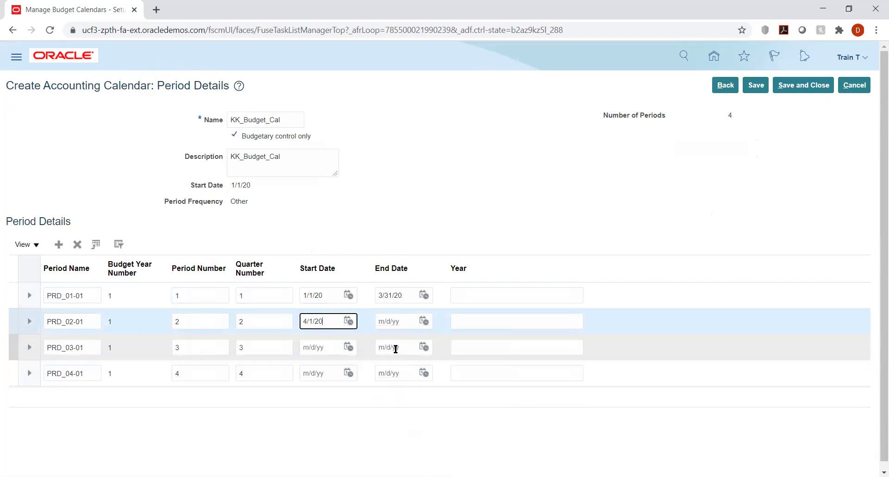
click(423, 321)
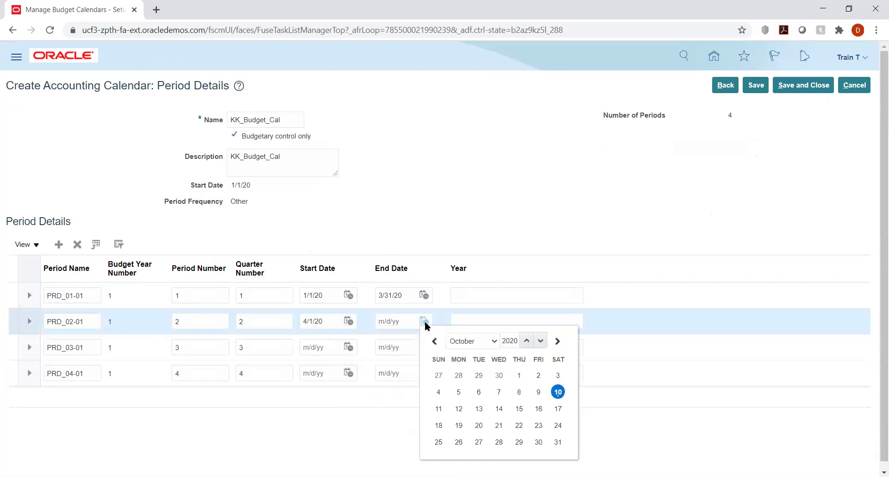
click(480, 345)
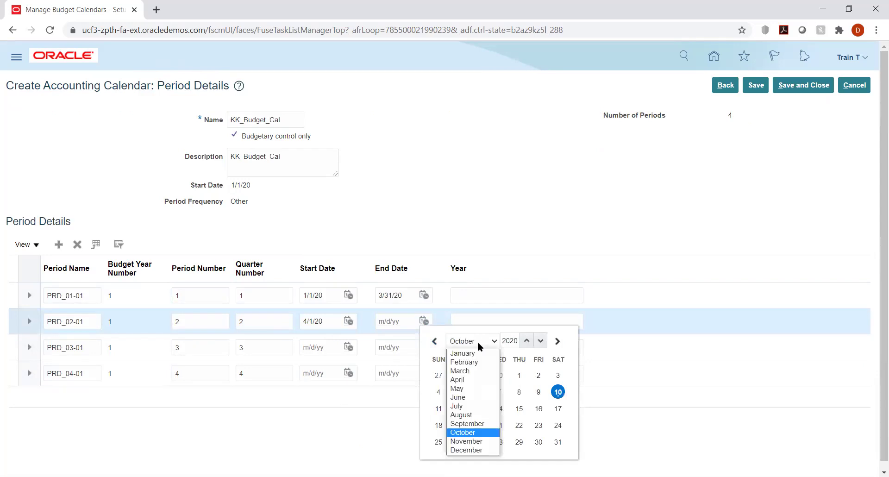
click(464, 401)
click(479, 442)
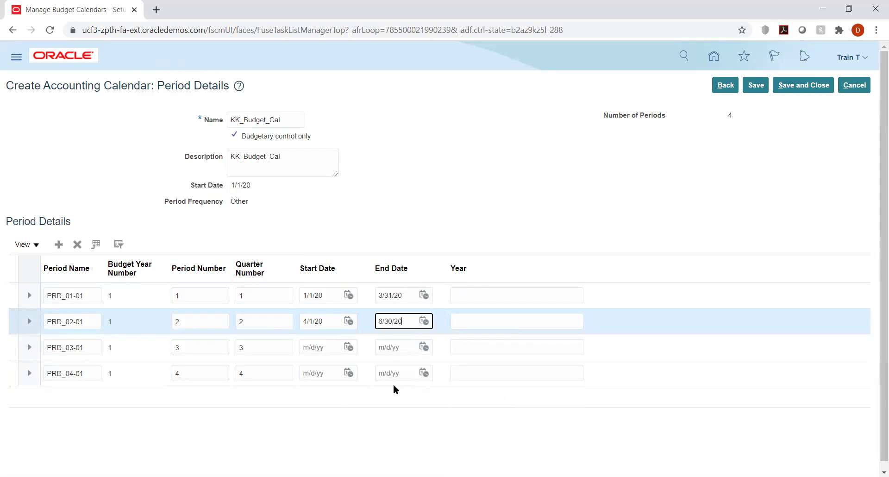
- Set the third period, PRD_03-01, to start on 7/1/20 and end on 9/30/20
click(349, 347)
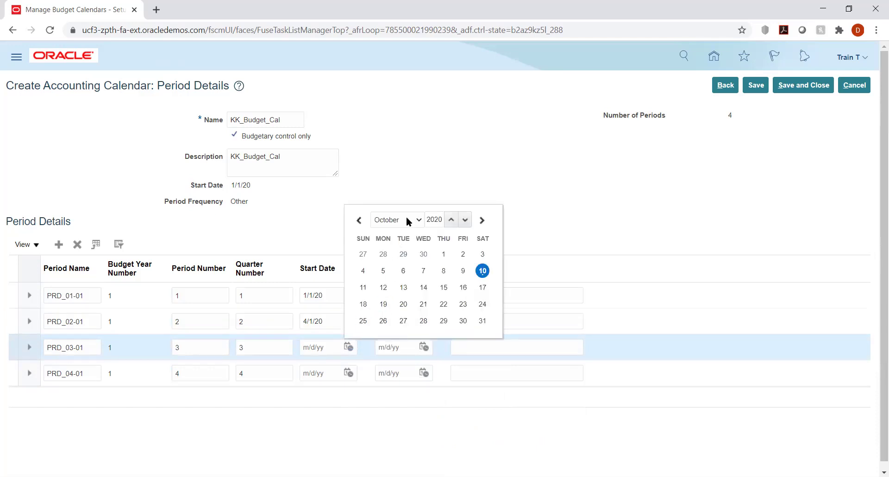
click(408, 220)
click(389, 284)
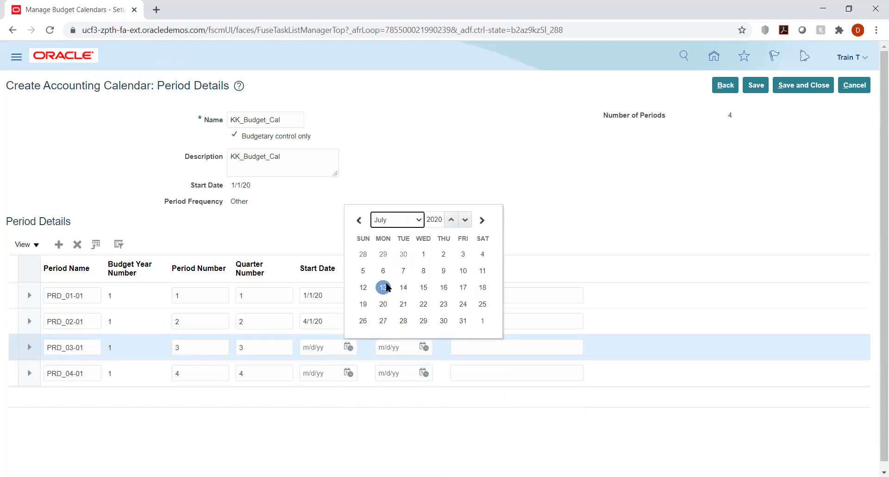
click(423, 255)
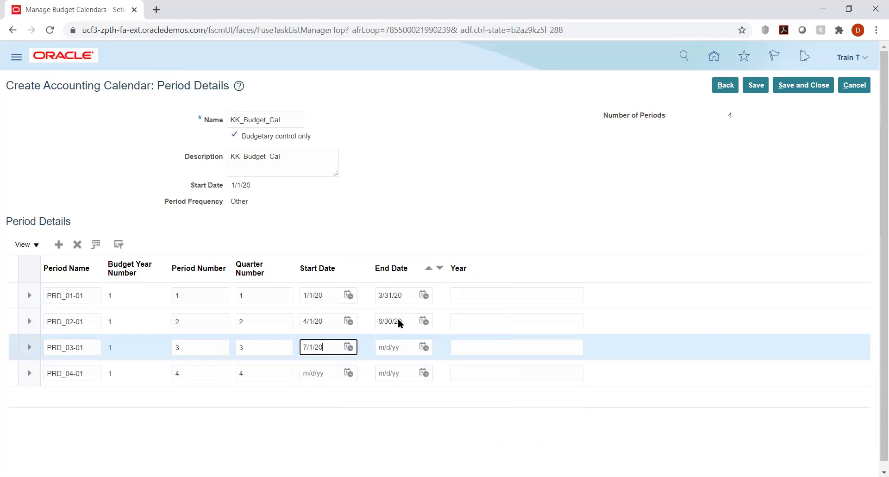
click(423, 347)
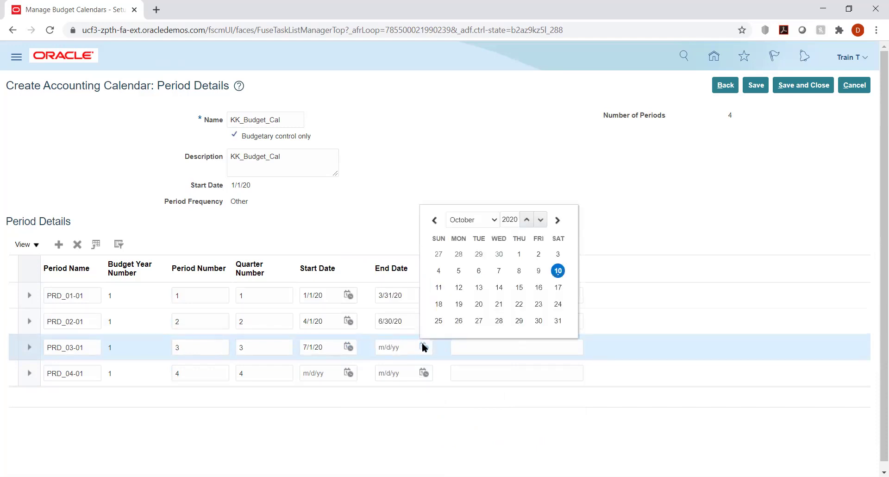
click(468, 220)
click(464, 304)
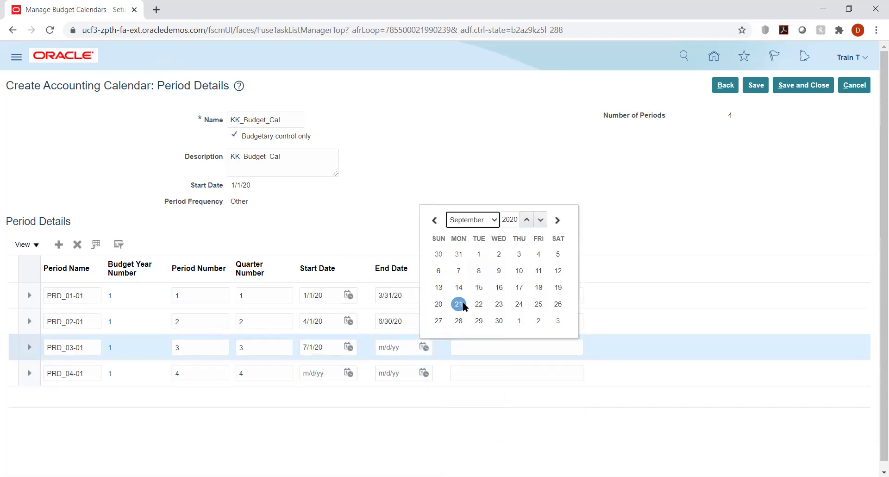
click(499, 322)
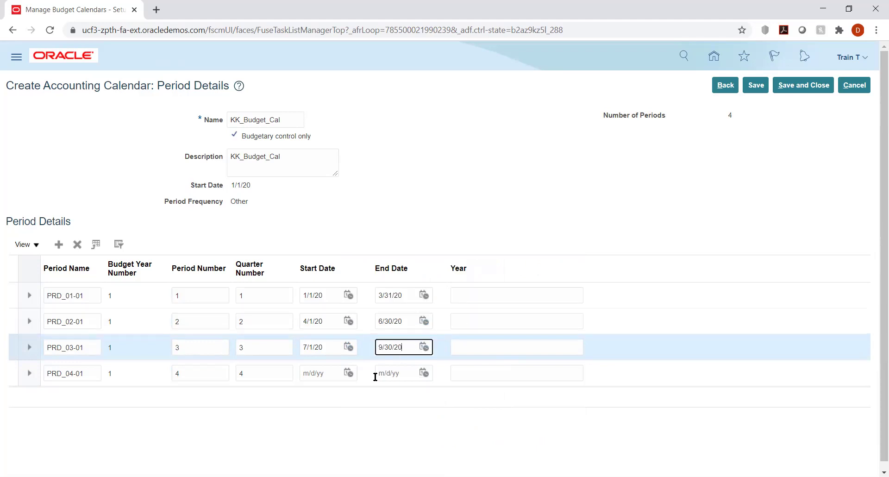
- Set the fourth period, PRD_04-01, to start on 10/1/20 and end on 12/31/20
click(348, 373)
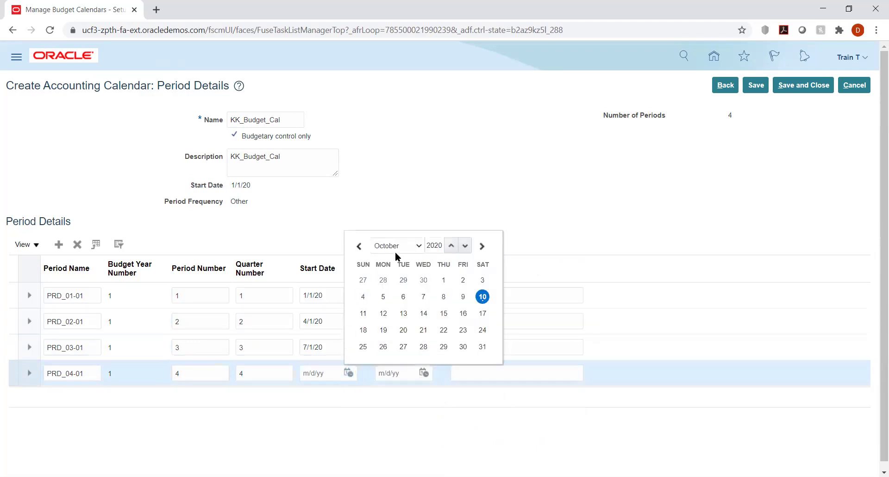
click(444, 280)
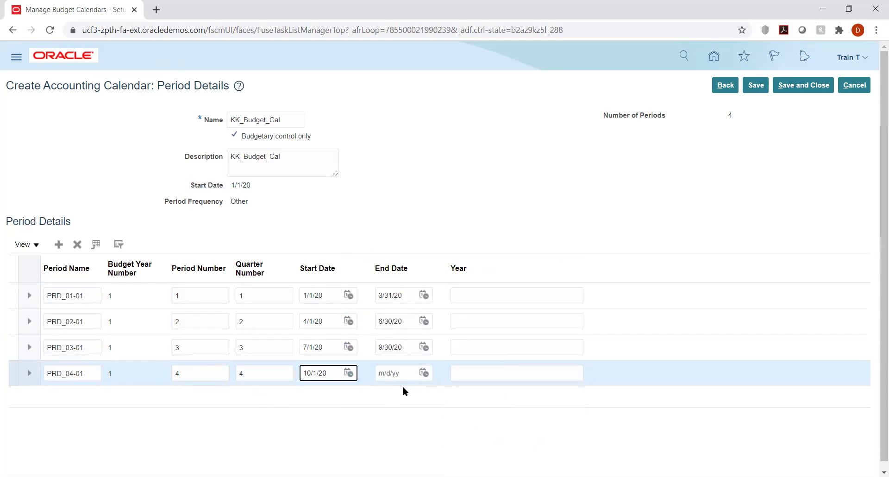
click(423, 373)
click(467, 247)
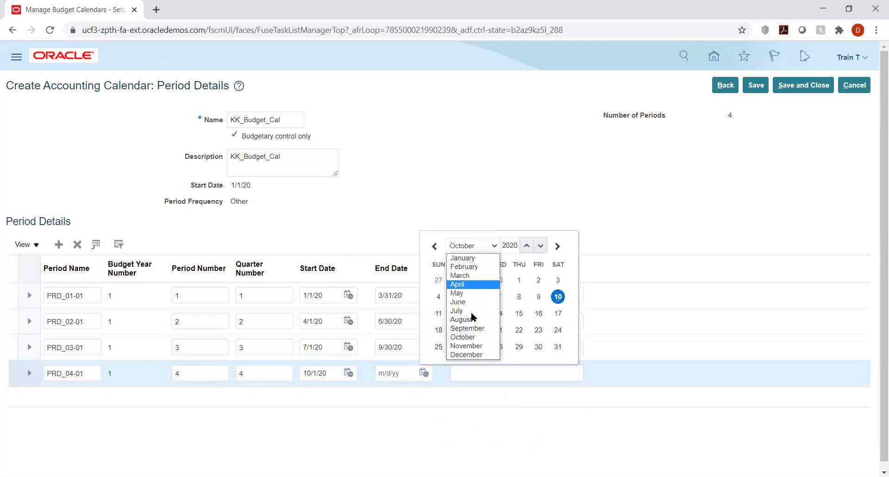
click(465, 353)
click(515, 347)
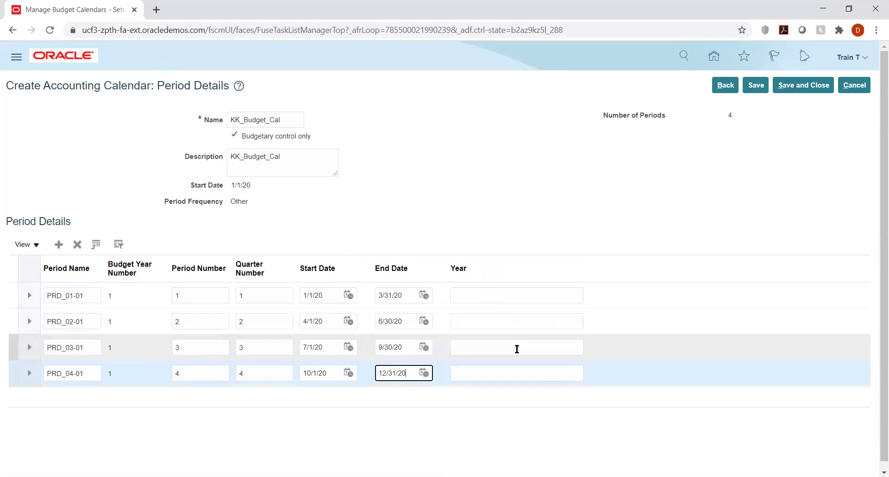
- Enter 2020 as the year for all four budget periods
click(510, 296)
text(2020)
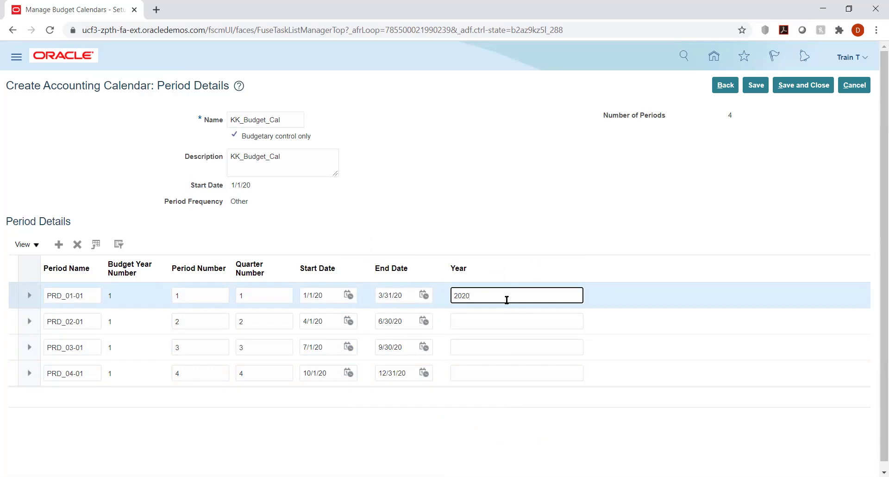
double_click(507, 300)
key(ctrl+c)
click(484, 322)
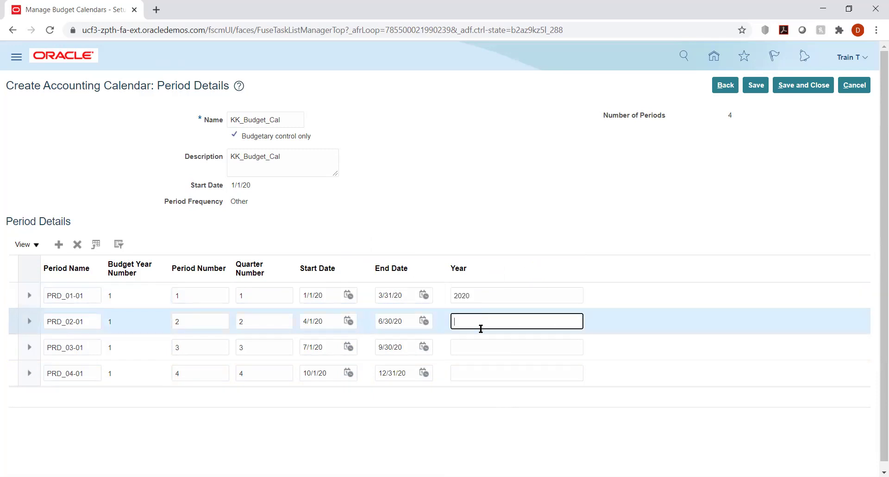
key(ctrl+v)
click(471, 349)
key(ctrl+v)
click(472, 374)
key(ctrl+v)
click(530, 194)
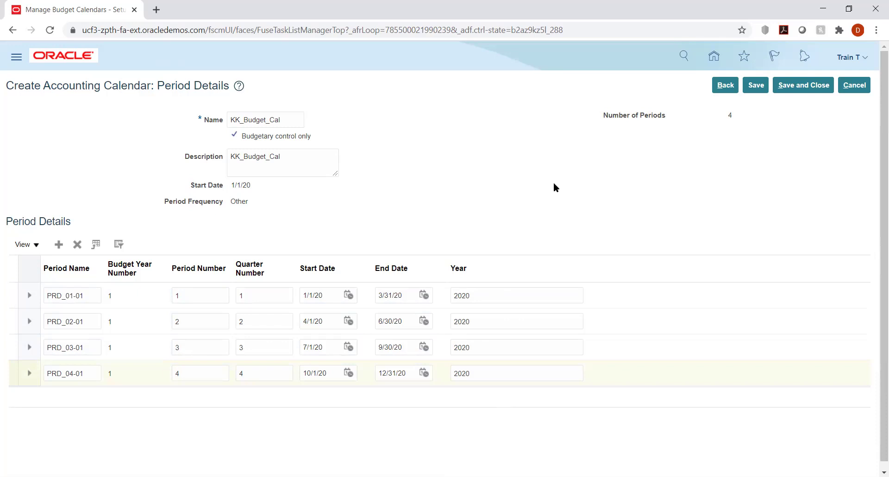
- Save and close the KK_Budget_Cal calendar, and open the Manage Control Budgets task from the implementation project
scroll(555, 194, down, 1)
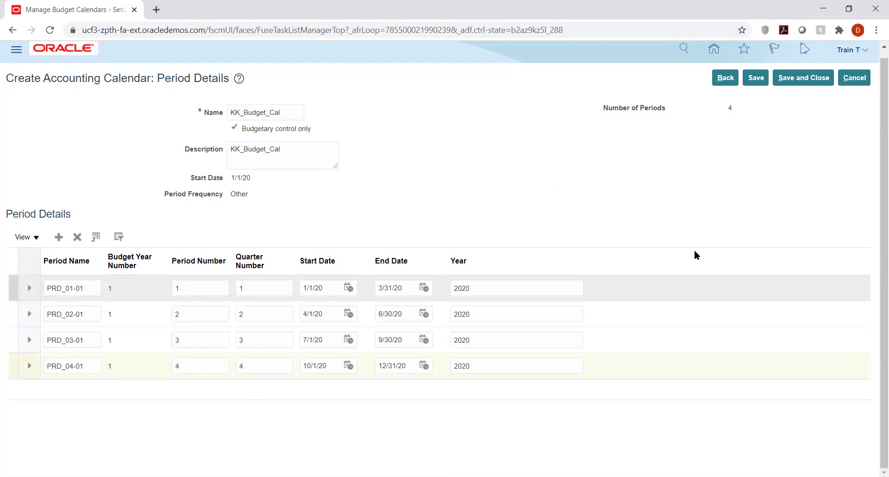
click(756, 78)
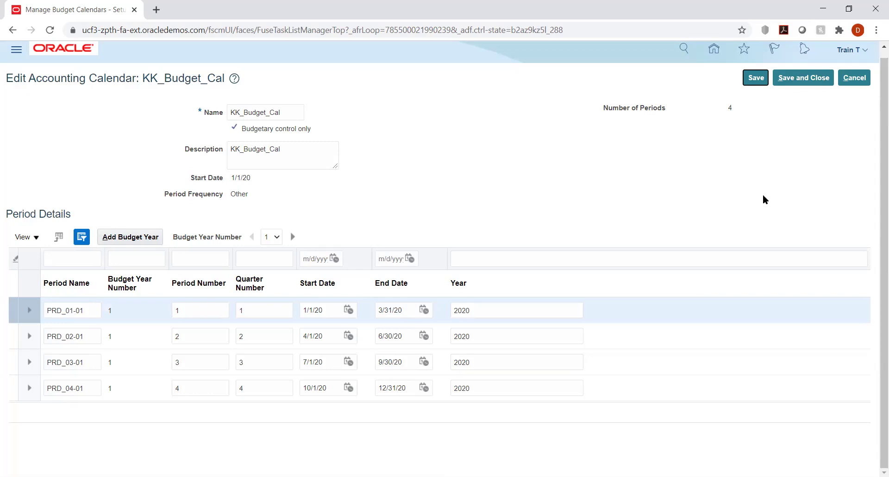
click(806, 81)
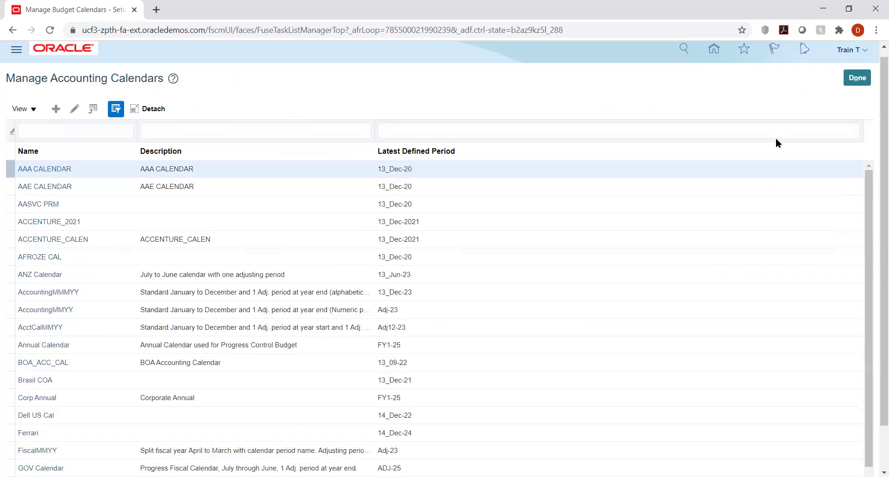
click(857, 78)
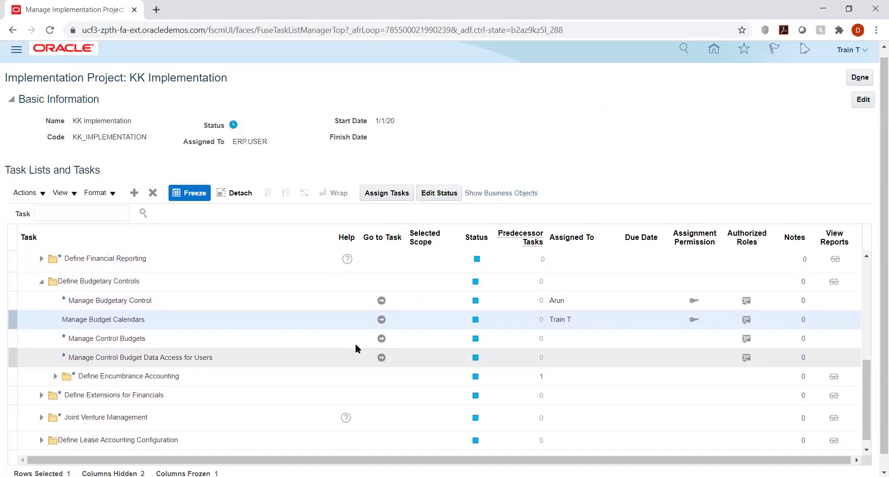
click(381, 338)
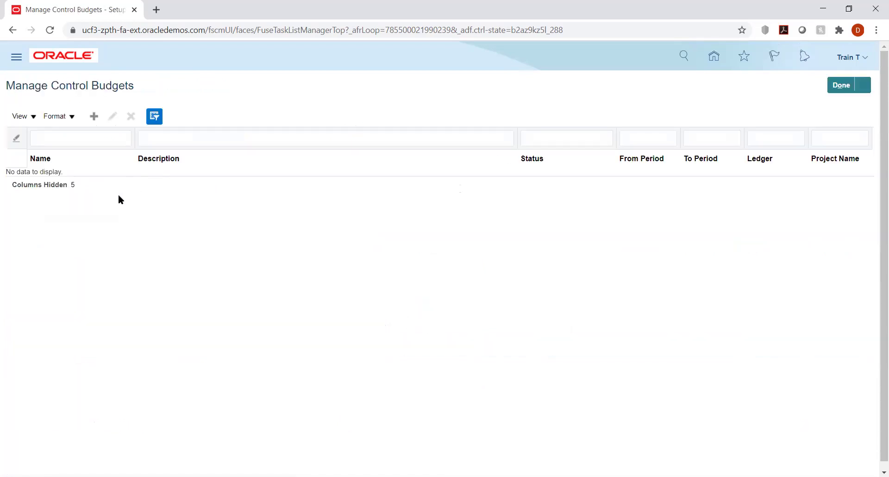
- Create a new control budget with KK_Budget as both its name and description
click(94, 117)
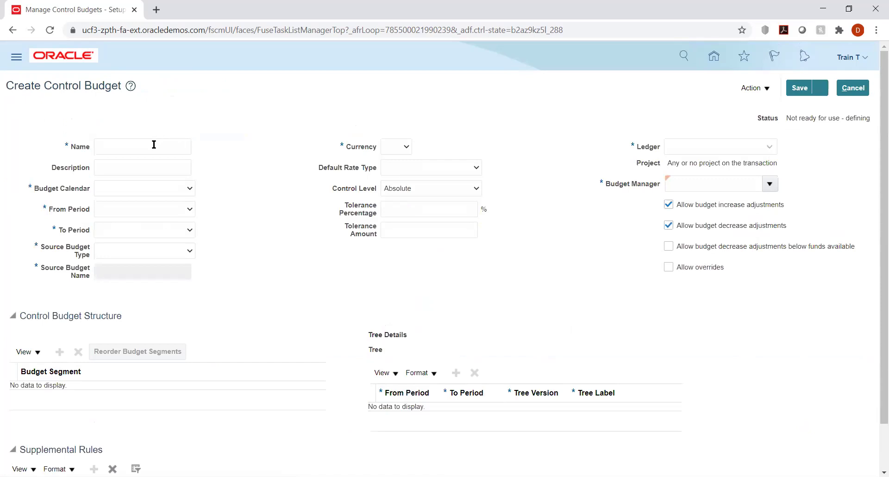
click(153, 145)
text(K)
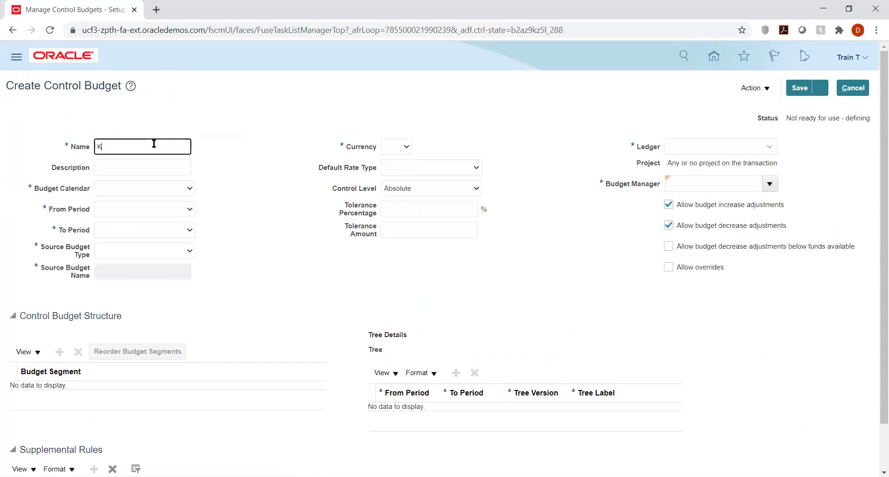
text(K Budget)
double_click(154, 143)
key(ctrl+c)
key(Tab)
key(ctrl+v)
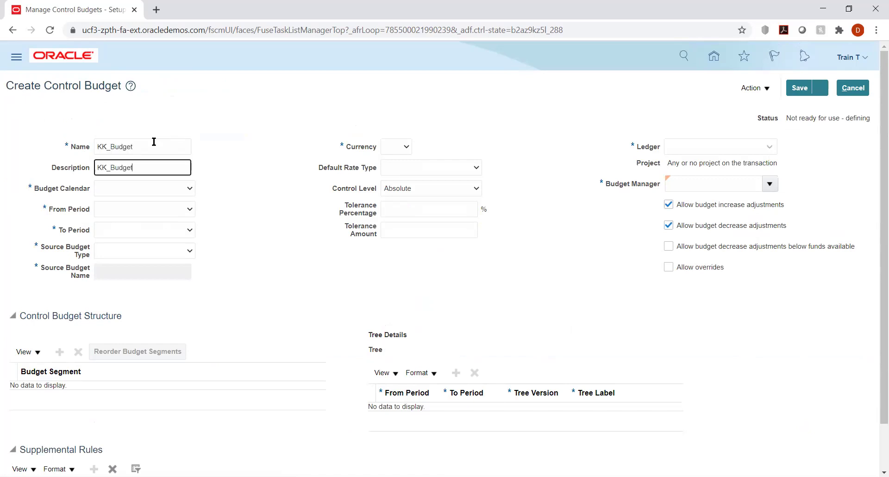
click(248, 168)
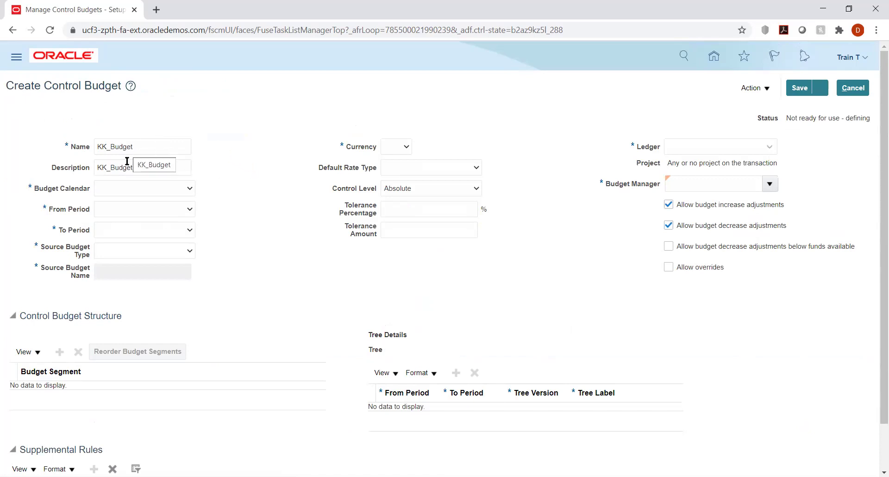
- Assign the KK_Budget_Cal budget calendar to the control budget and set its period range from PRD_01-01 to PRD_04-01
click(139, 186)
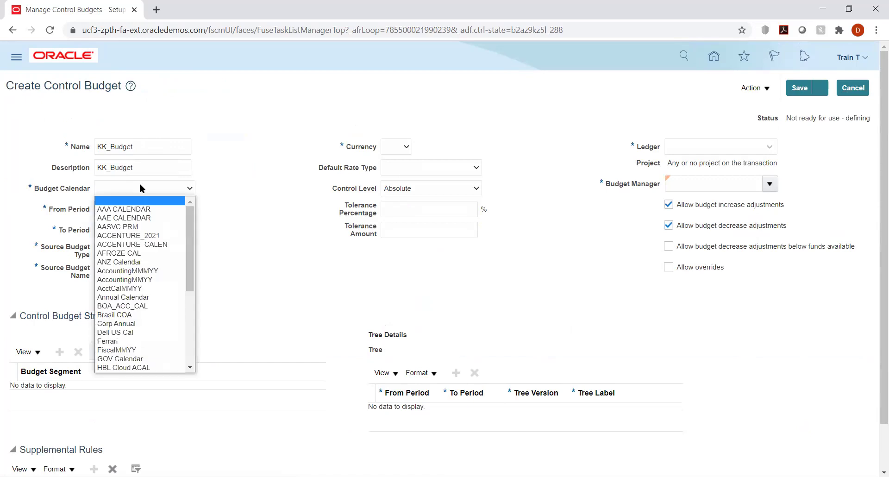
key(k)
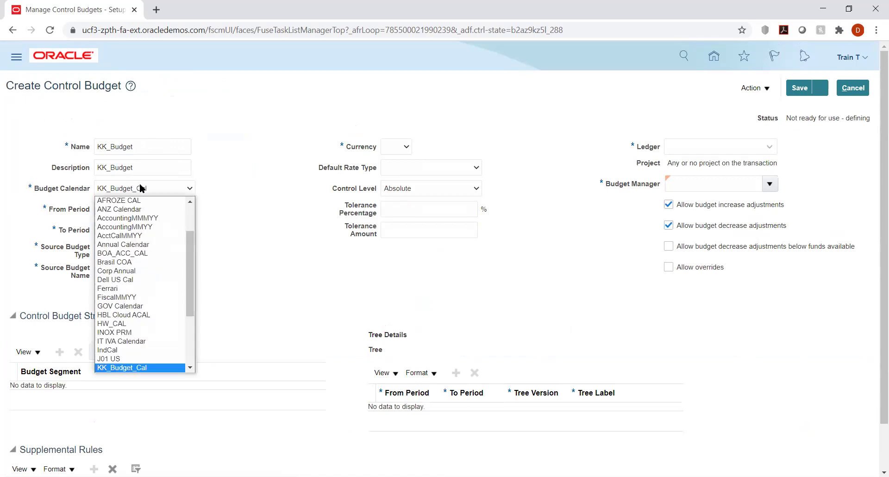
key(Return)
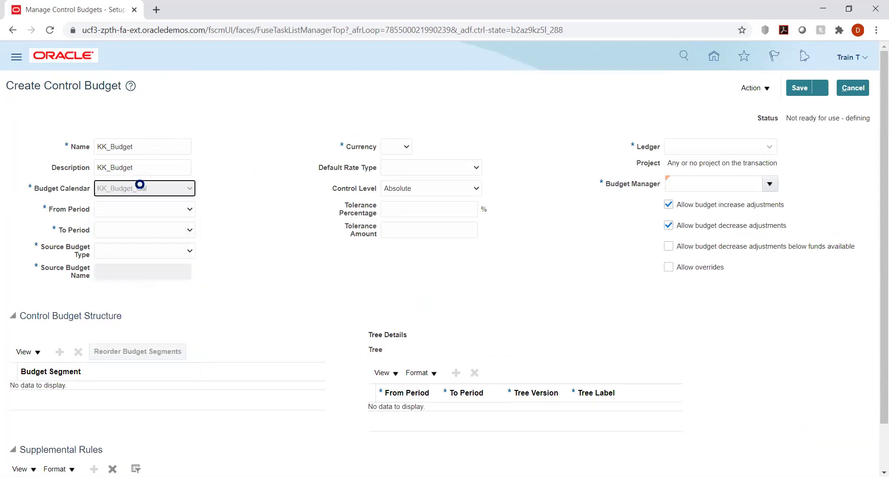
click(162, 213)
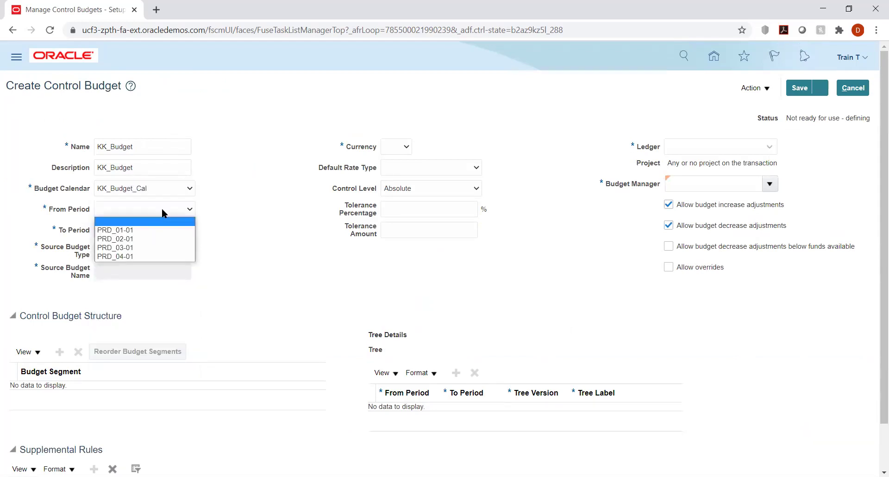
click(122, 230)
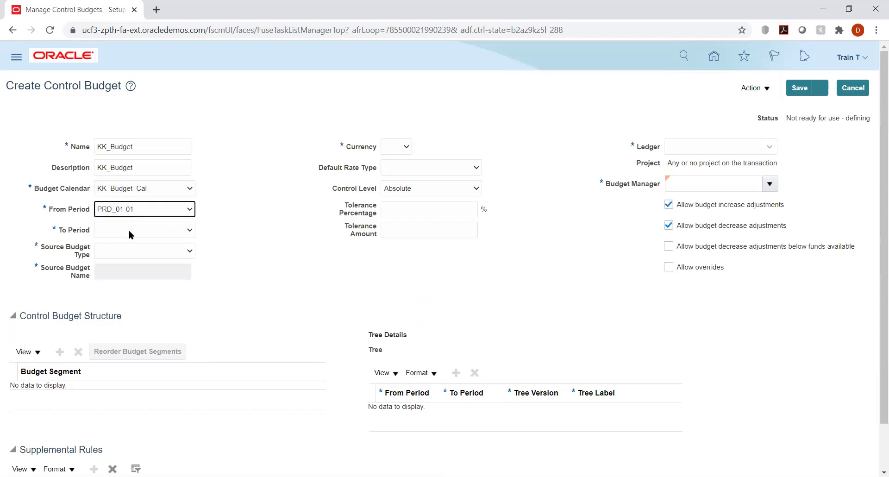
click(129, 230)
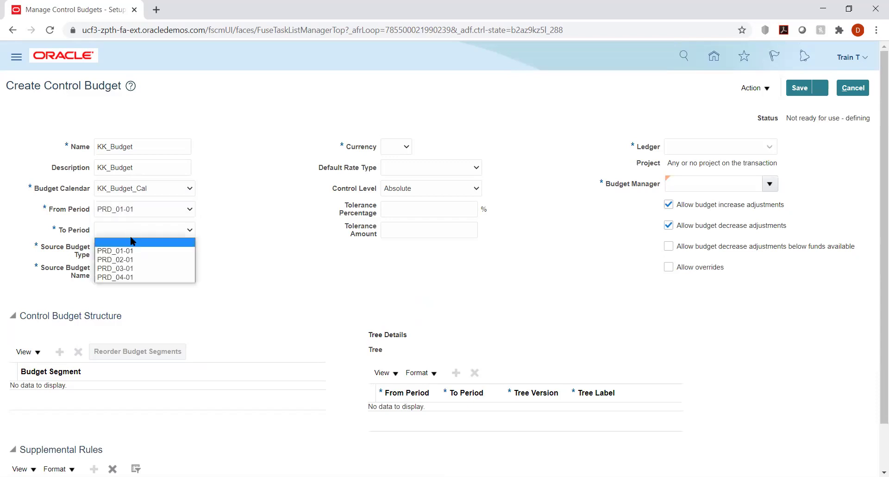
click(126, 277)
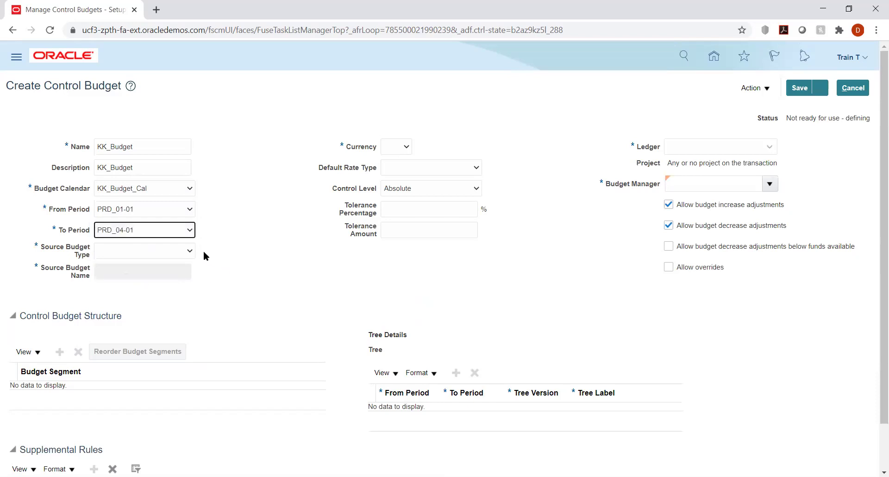
- Try Control budget as the source budget type and review the available source budget names
click(169, 250)
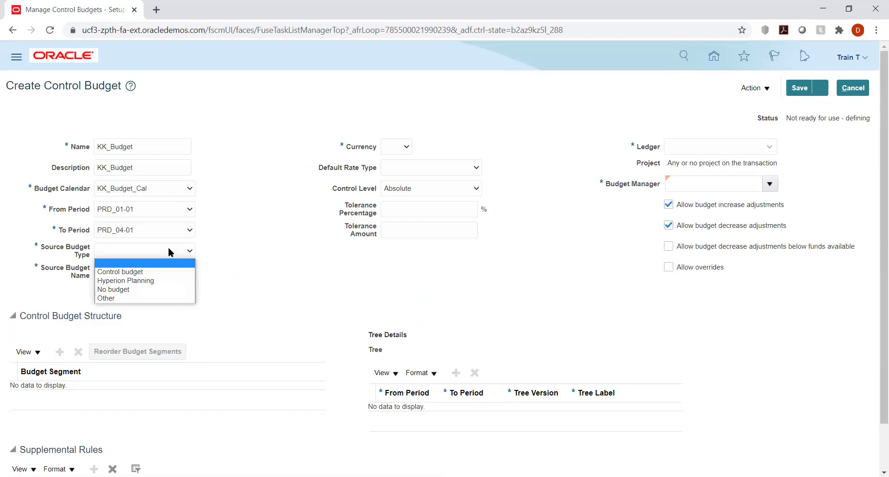
click(141, 272)
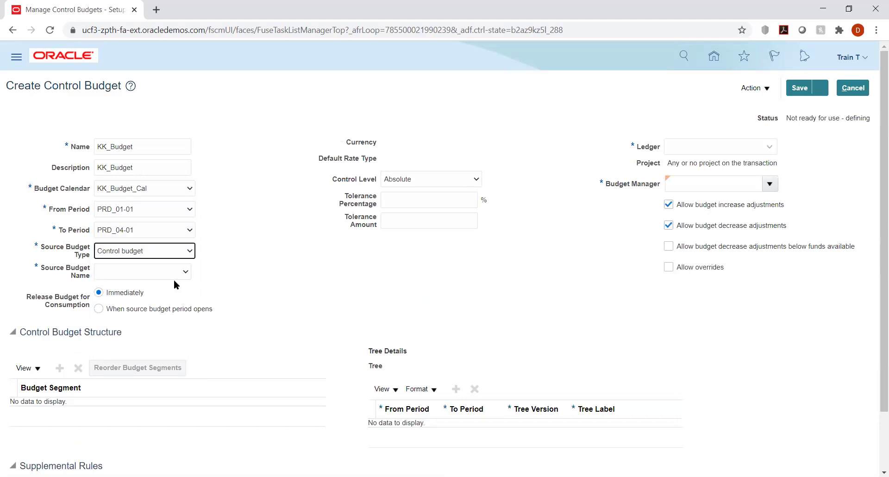
click(151, 271)
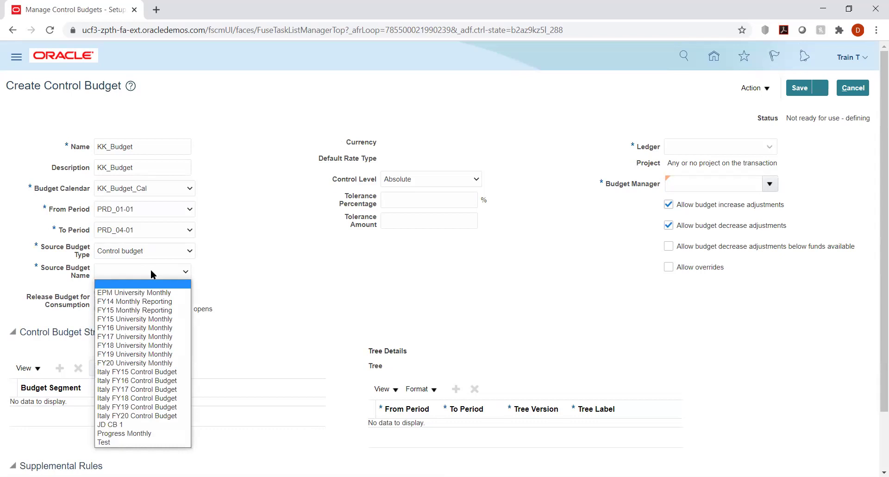
click(246, 249)
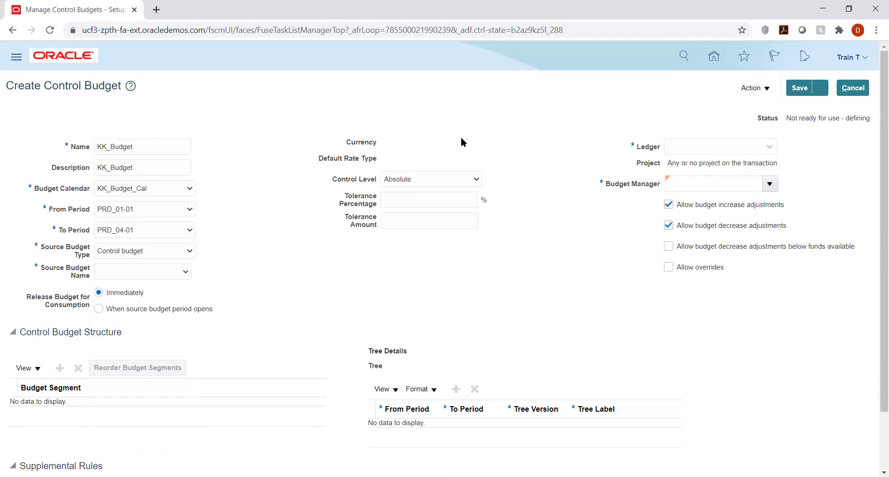
click(138, 252)
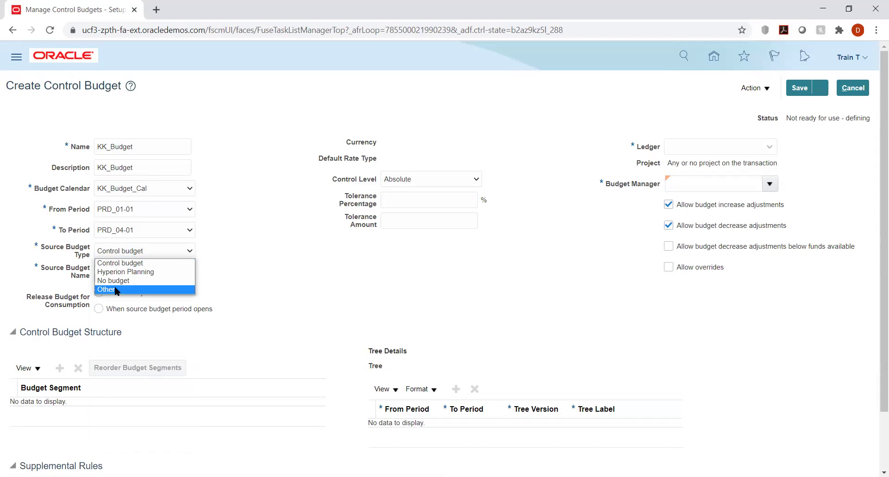
click(263, 239)
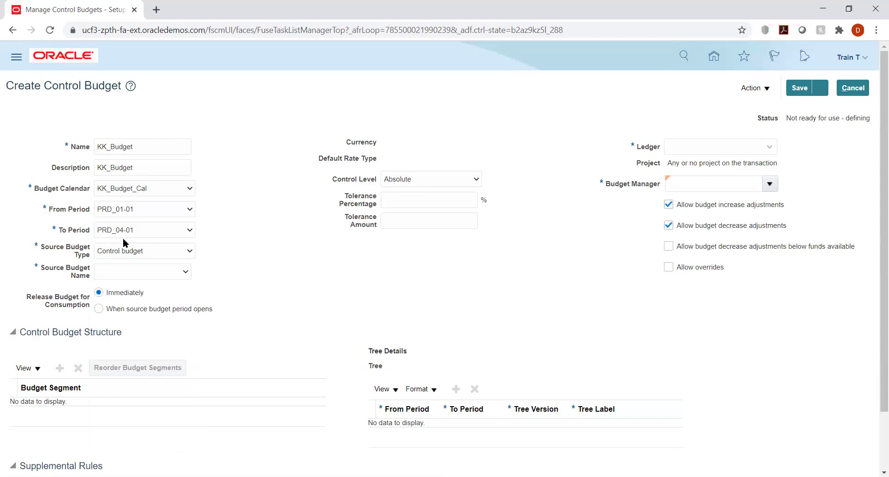
- Set the source budget type to Other, accepting the change to dependent values, and enter KK_Budget as the source budget name
click(135, 251)
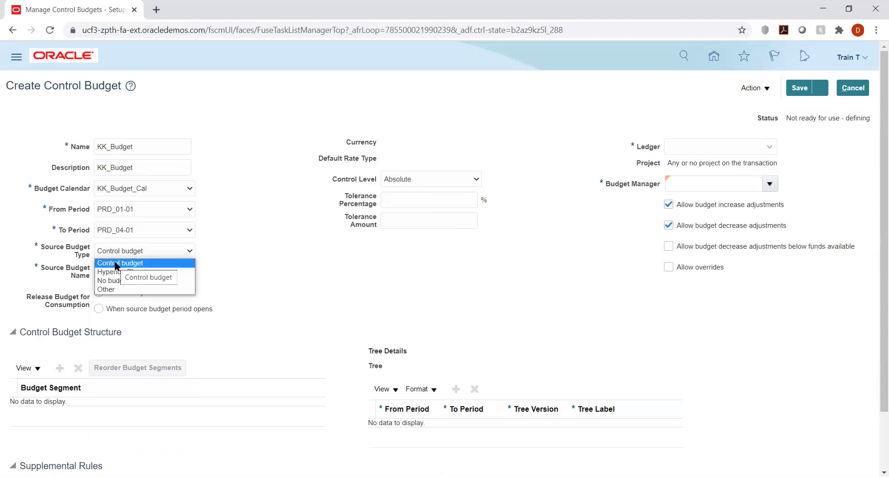
key(Down)
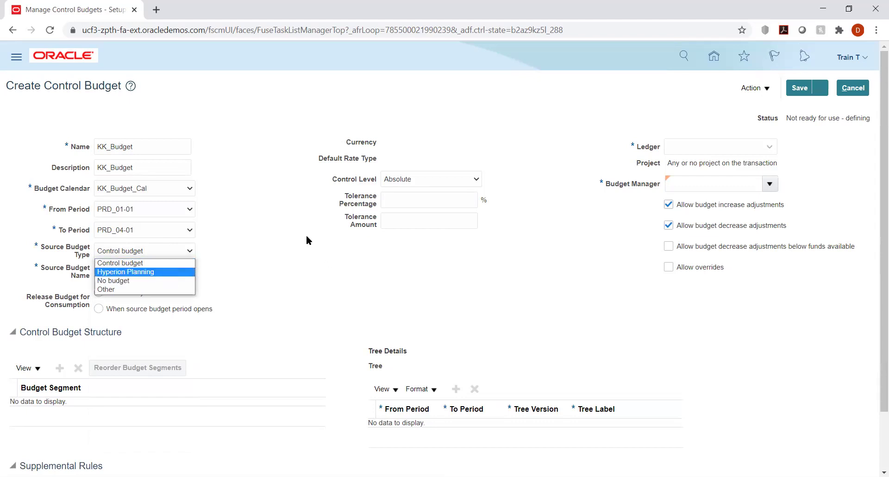
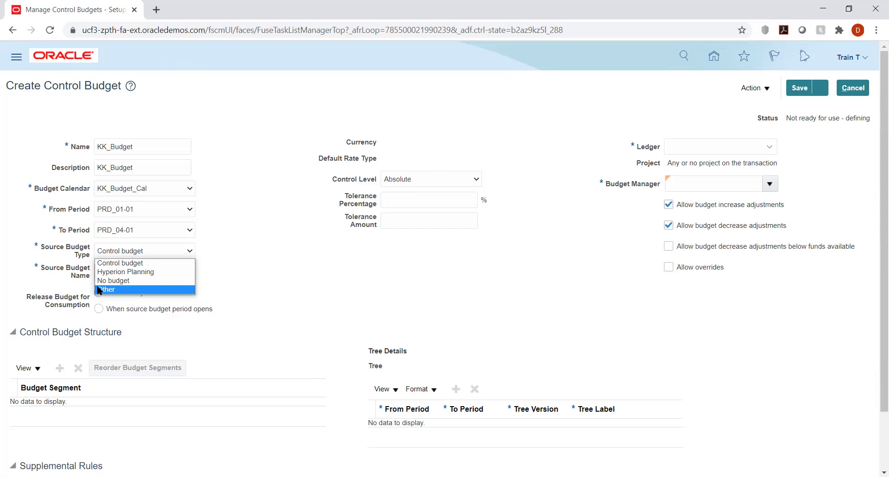
click(101, 290)
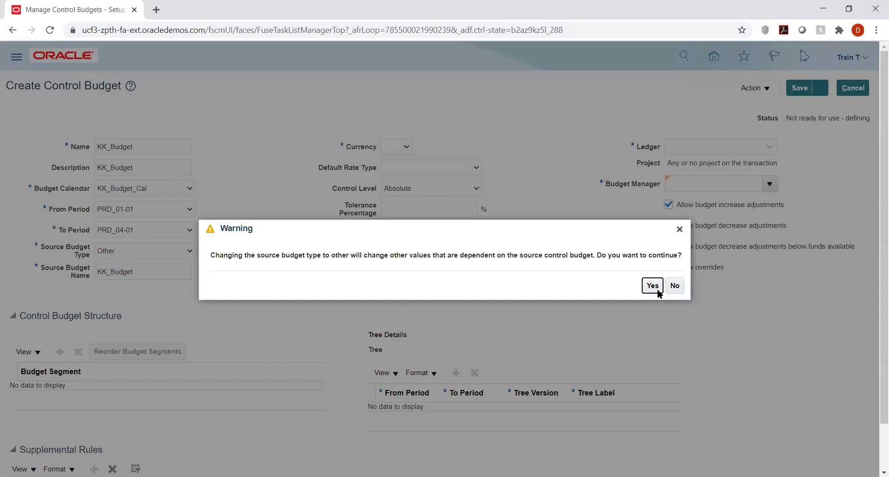
click(654, 286)
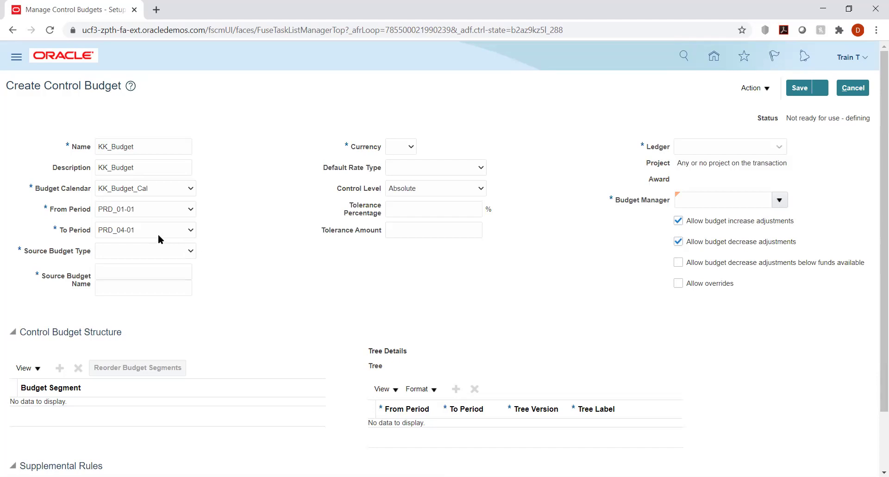
click(125, 252)
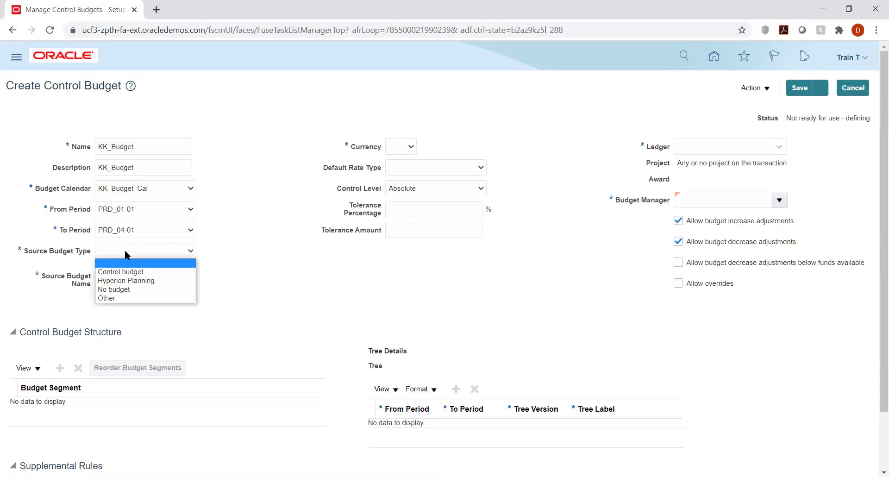
click(104, 298)
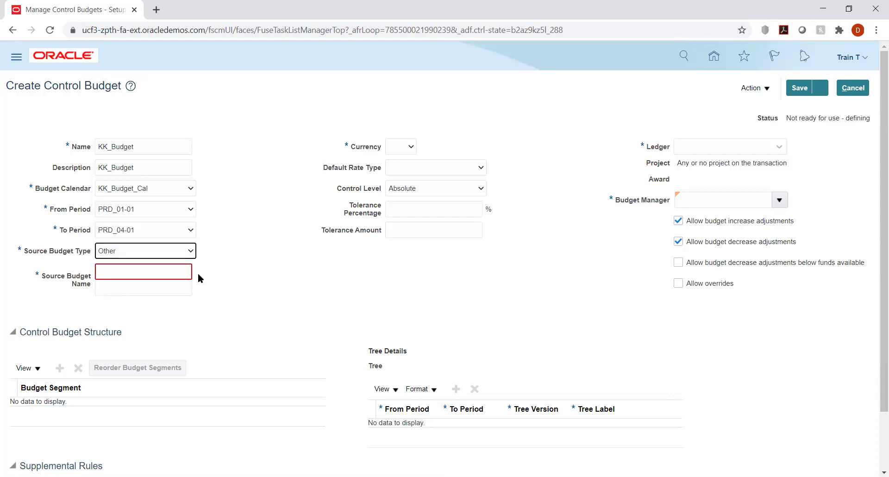
click(141, 269)
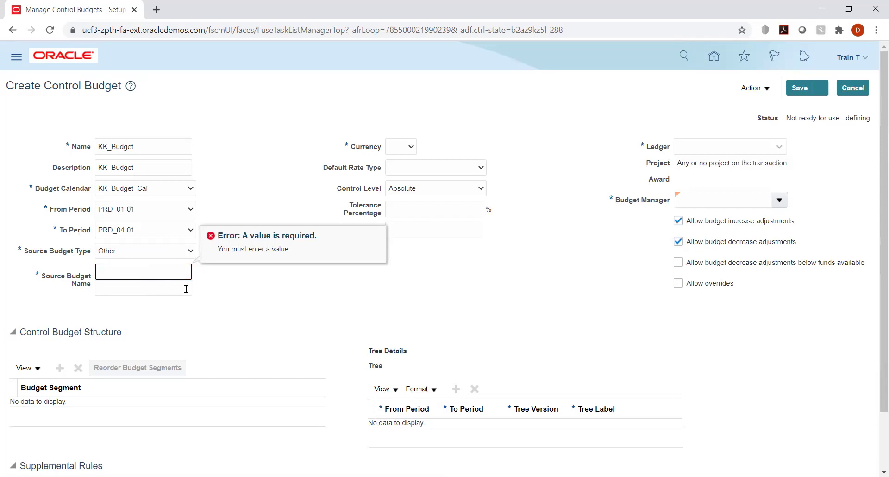
text(KK_Budget)
key(Tab)
click(359, 295)
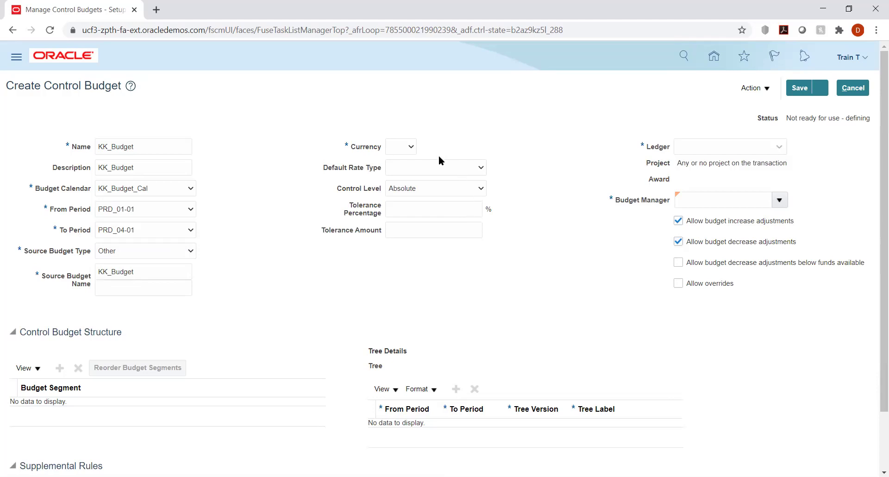
- Set the control budget's currency to USD and its default rate type to Corporate
click(406, 146)
click(405, 168)
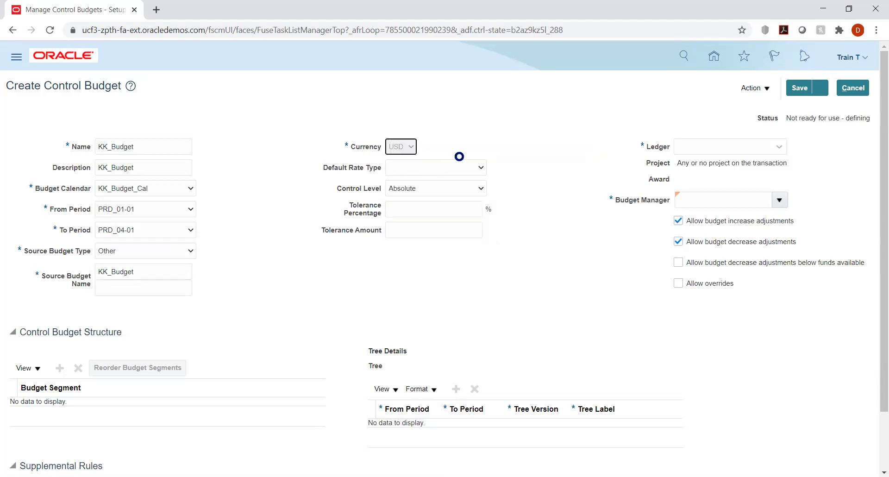
click(456, 167)
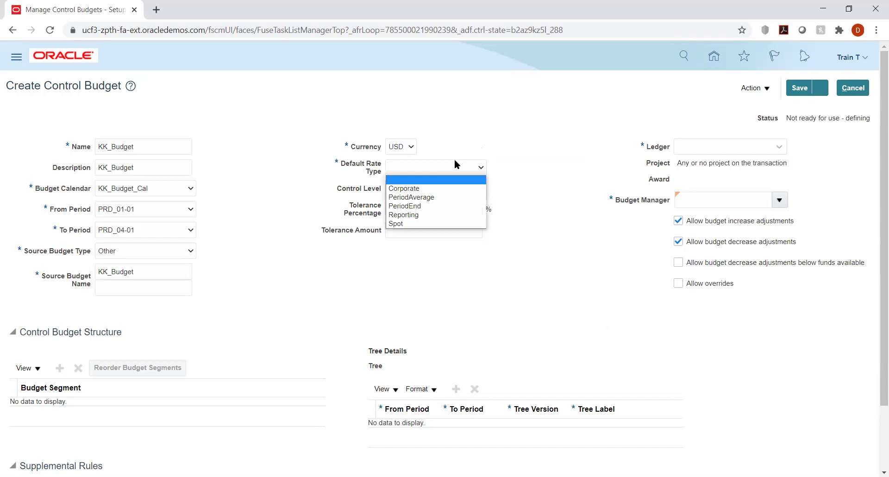
click(423, 187)
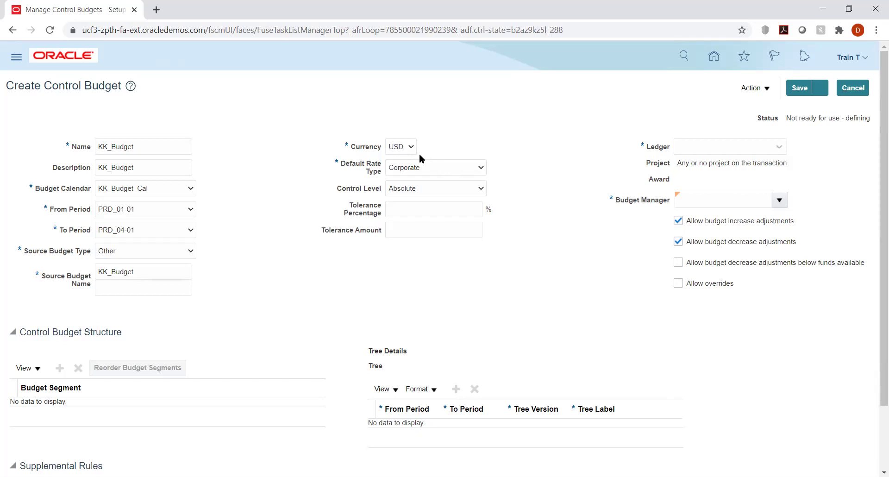
click(115, 248)
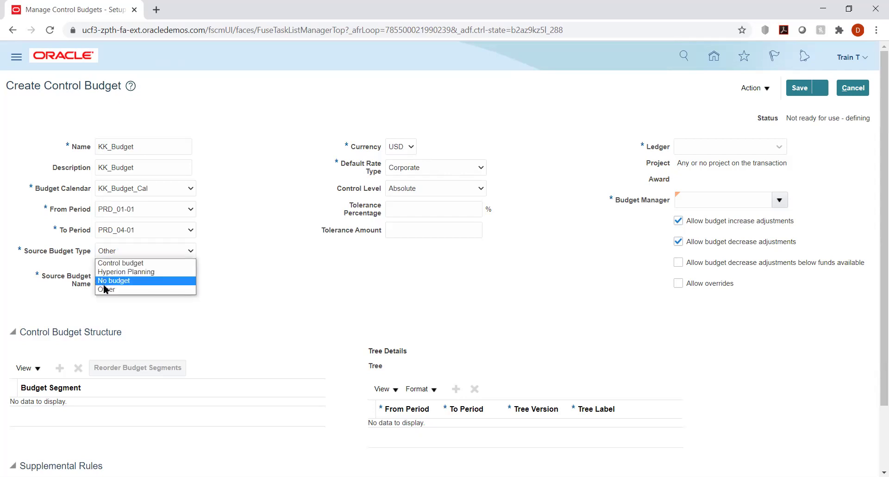
click(168, 289)
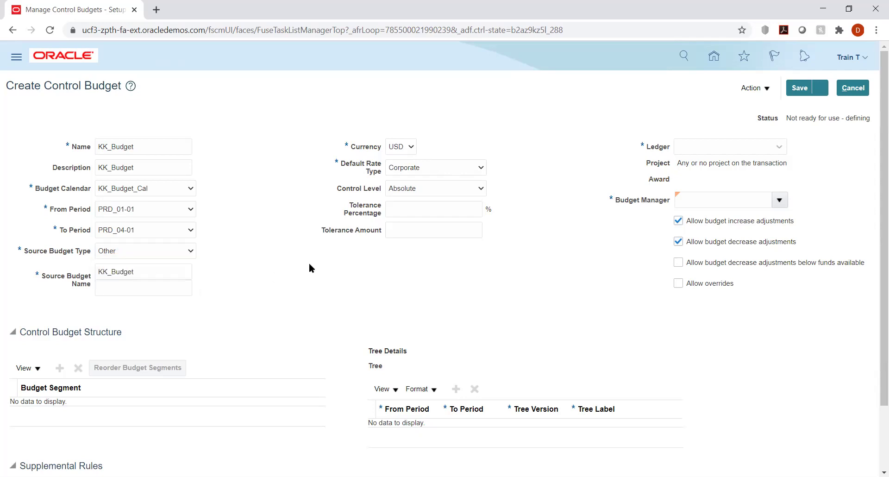
click(411, 146)
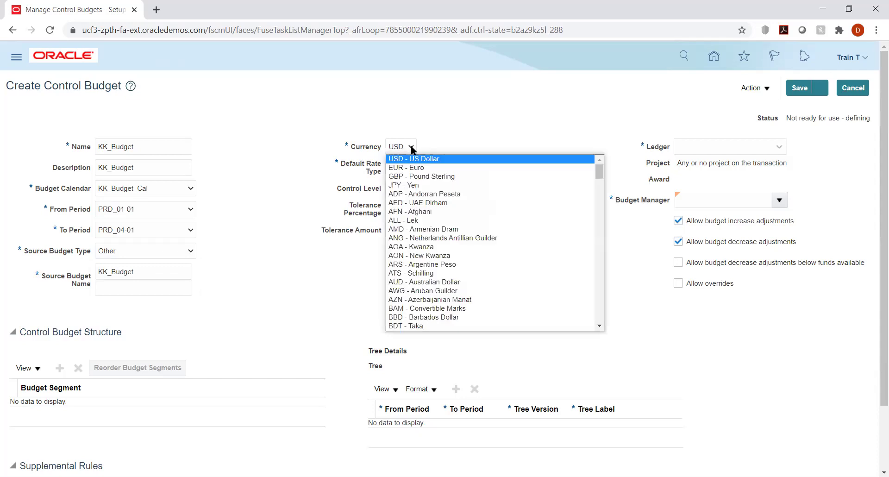
click(410, 146)
click(145, 287)
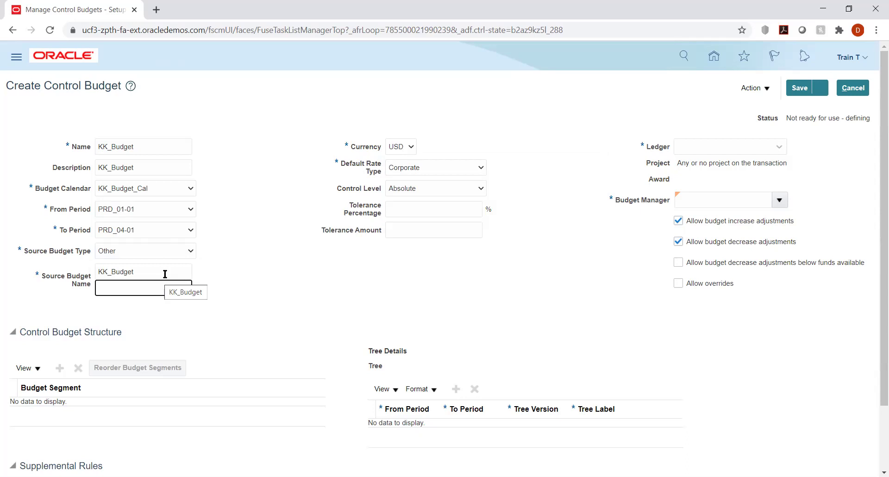
click(272, 203)
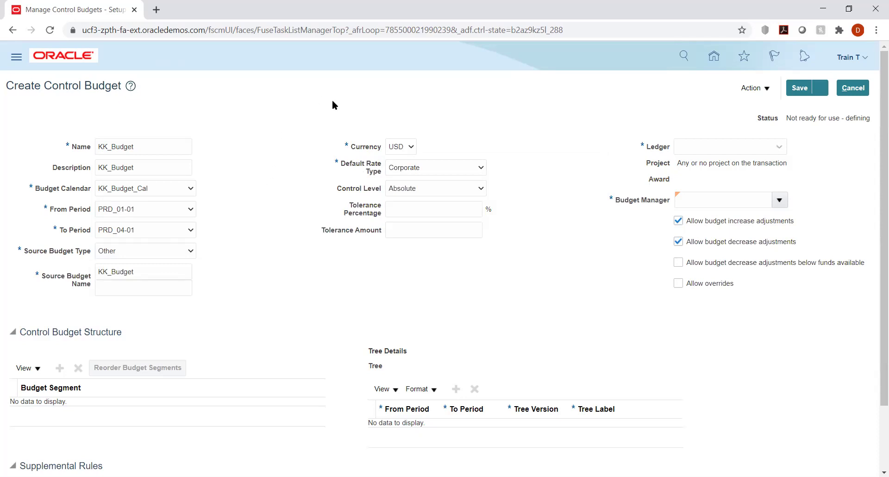
click(409, 147)
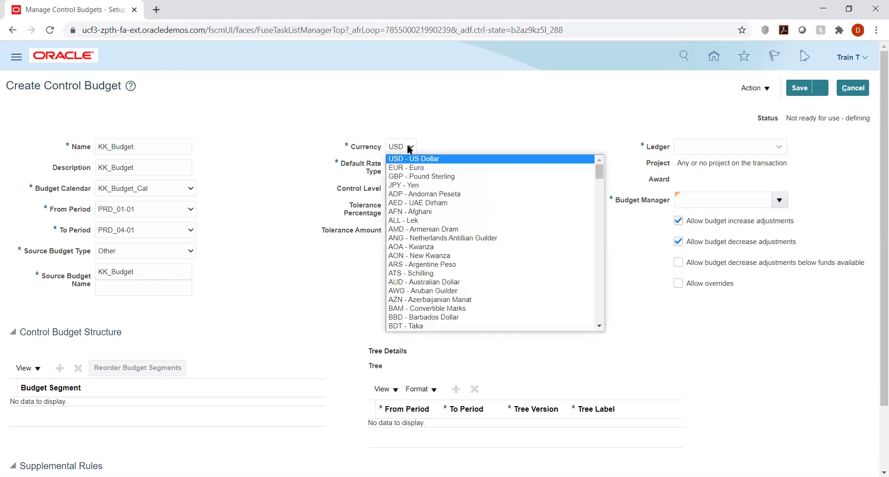
- Review the control level options, choose Absolute for the control budget, and leave the tolerance percentage empty
click(433, 141)
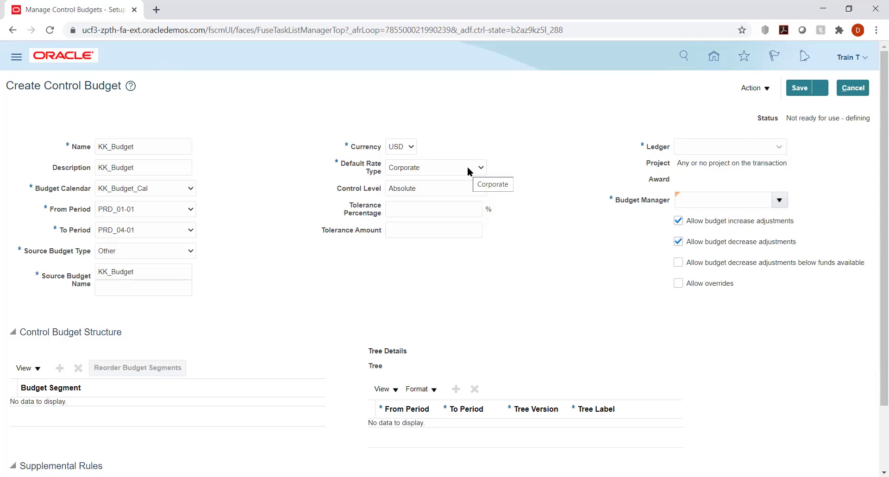
click(469, 187)
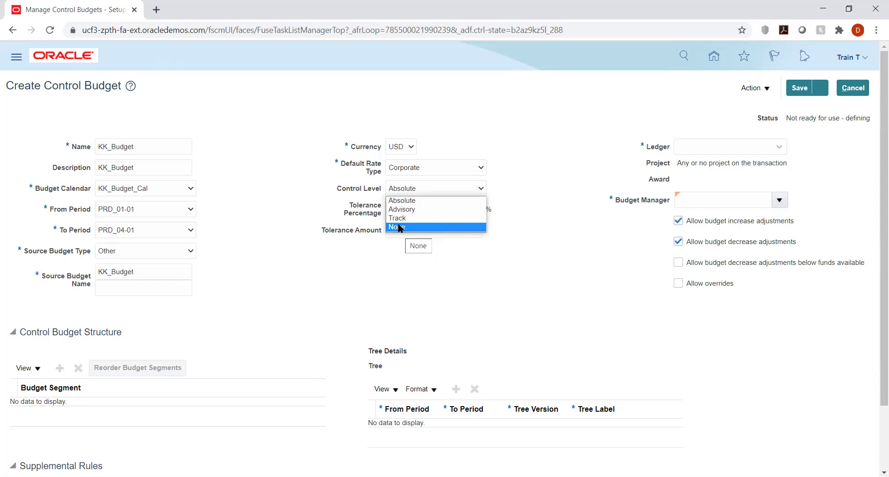
click(408, 202)
click(518, 194)
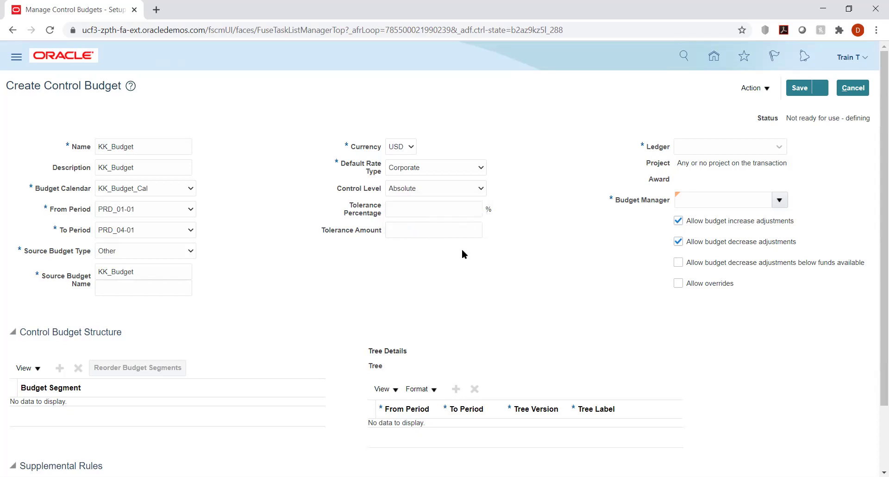
click(453, 212)
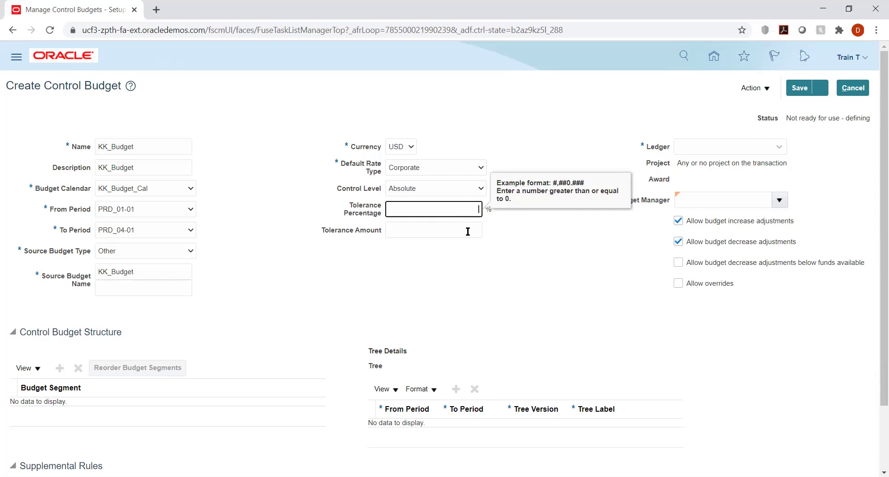
click(552, 254)
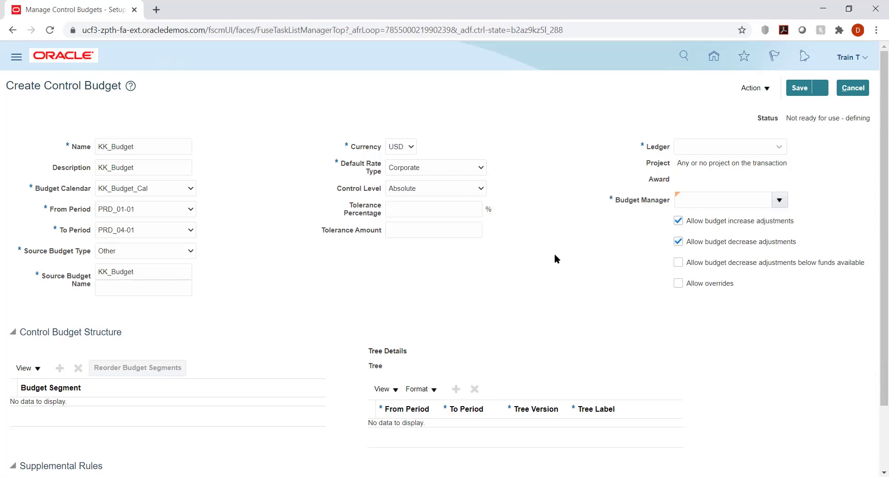
- Set the control budget's ledger to KK_Ledger and search for the signed-in training user to assign as budget manager
click(770, 144)
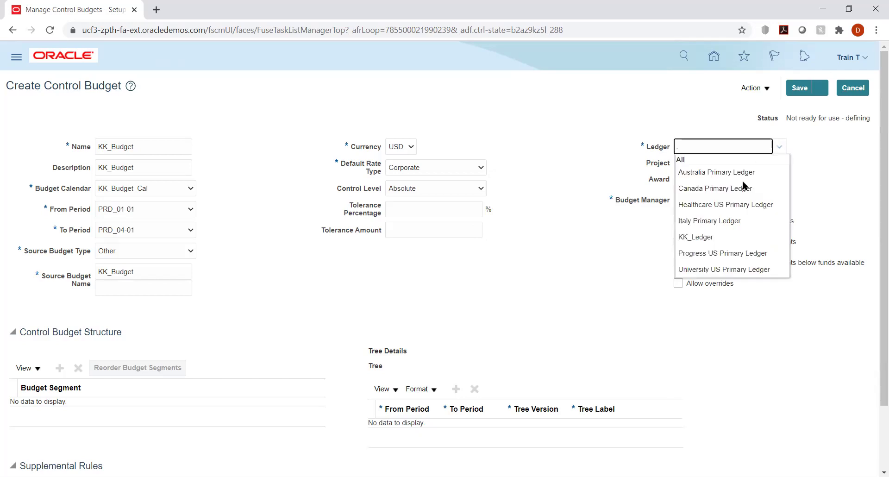
click(701, 236)
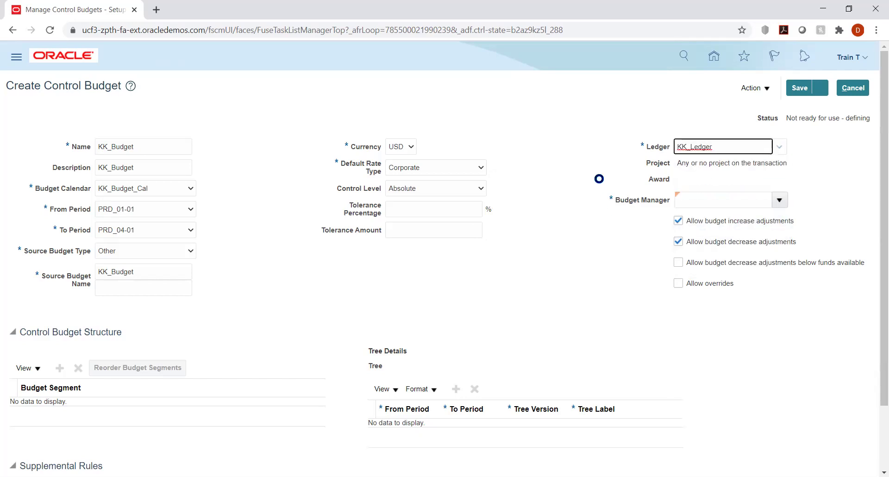
click(779, 200)
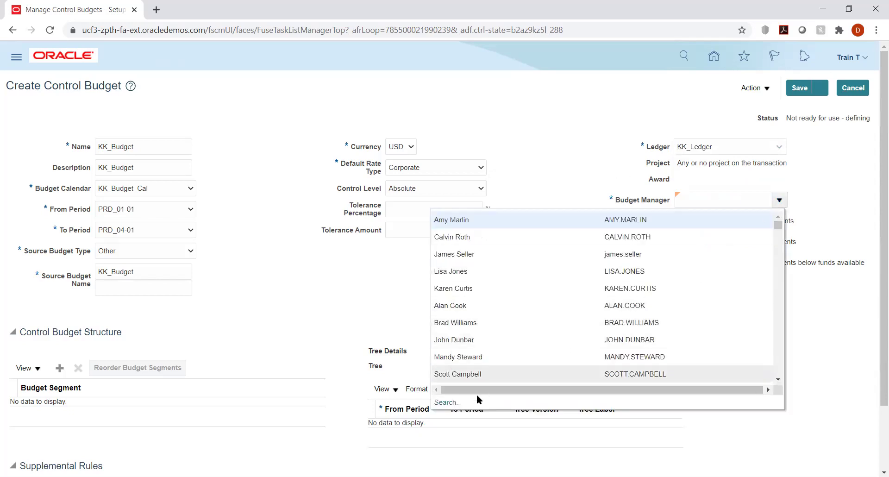
click(448, 402)
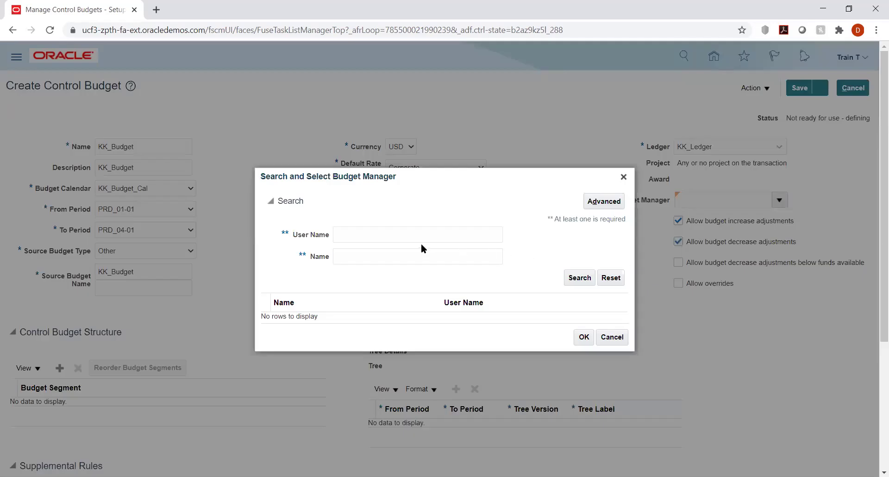
click(419, 234)
text(Train)
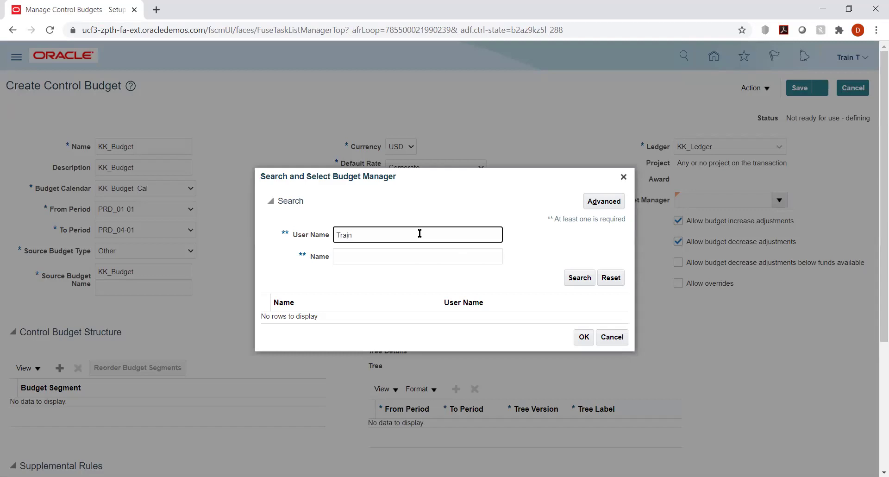
key(Return)
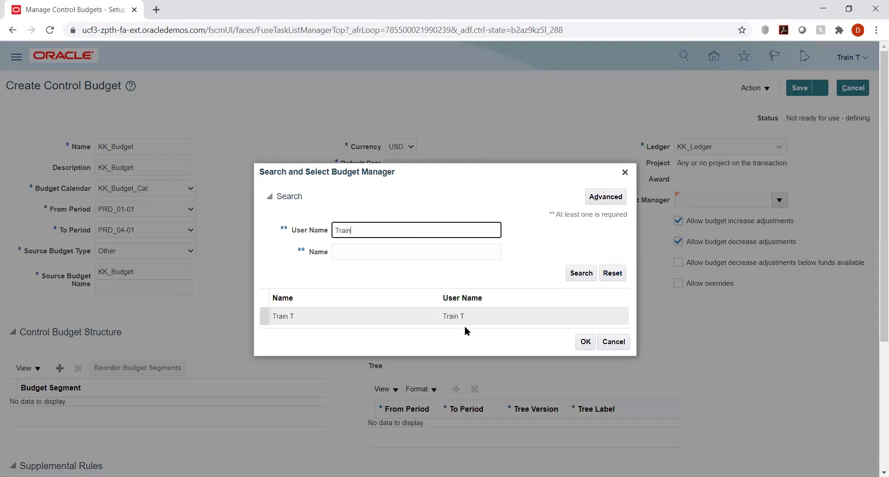
click(301, 316)
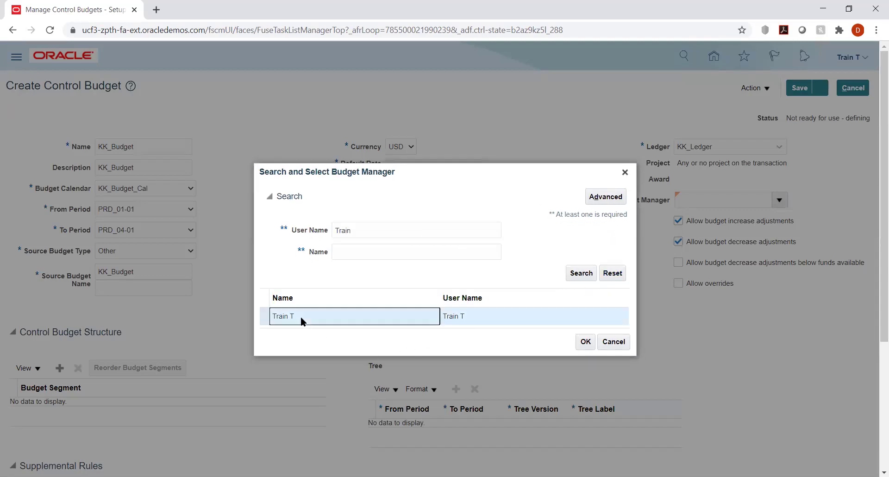
click(585, 342)
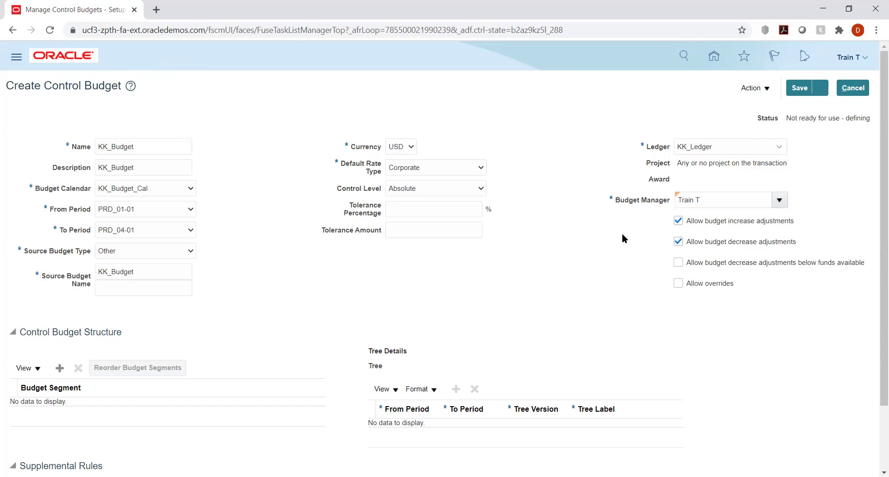
- Add KK_ACC as a budget segment in the control budget structure
scroll(622, 238, down, 1)
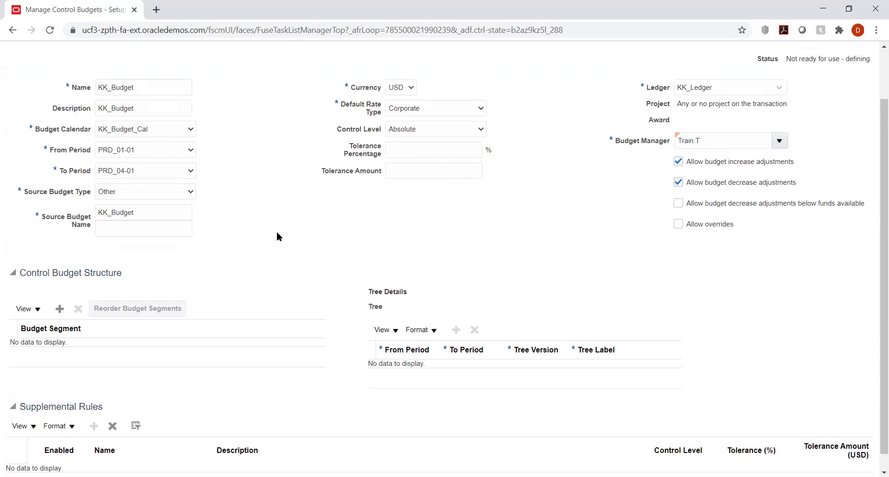
scroll(251, 287, down, 1)
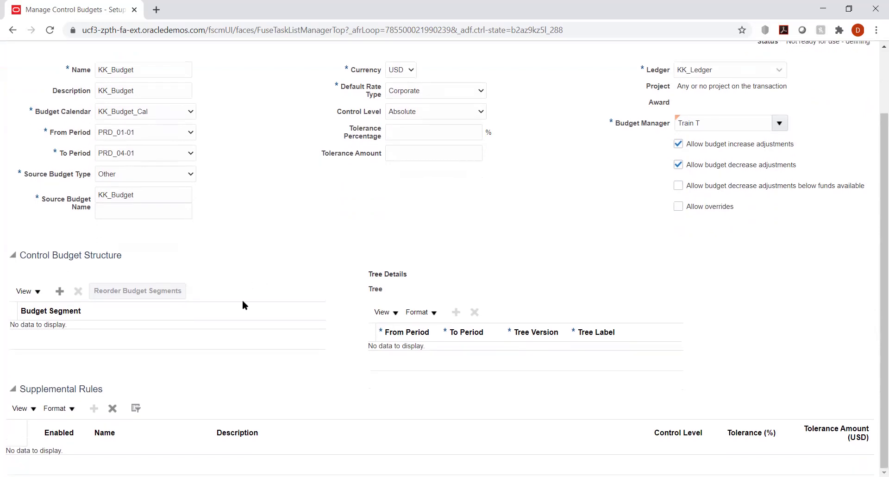
click(60, 291)
click(292, 333)
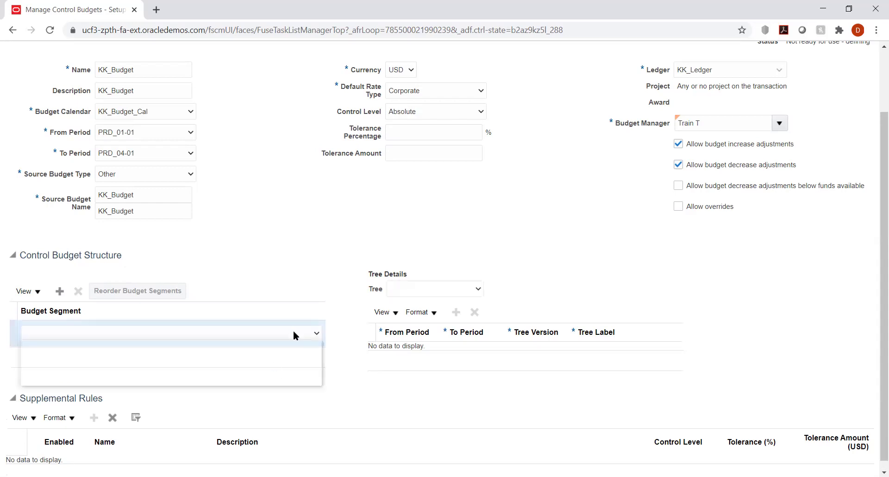
click(246, 373)
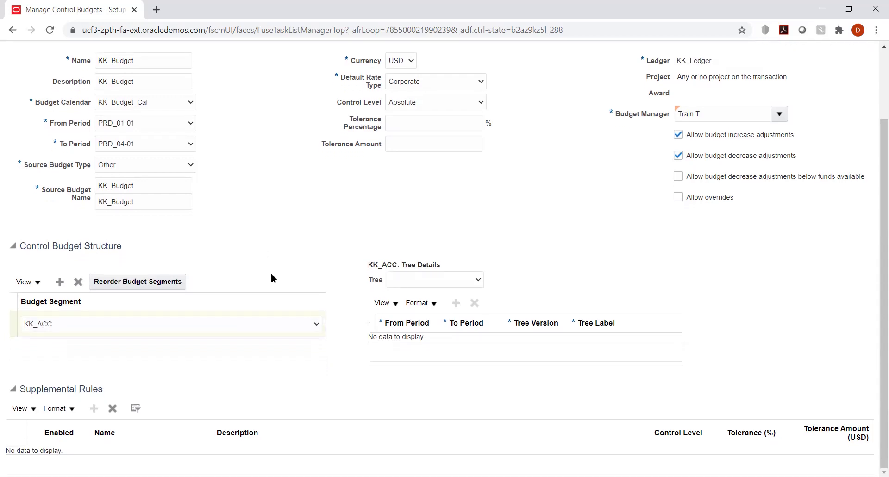
- Check the trees available for the KK_ACC segment without selecting one, and save the control budget
click(424, 280)
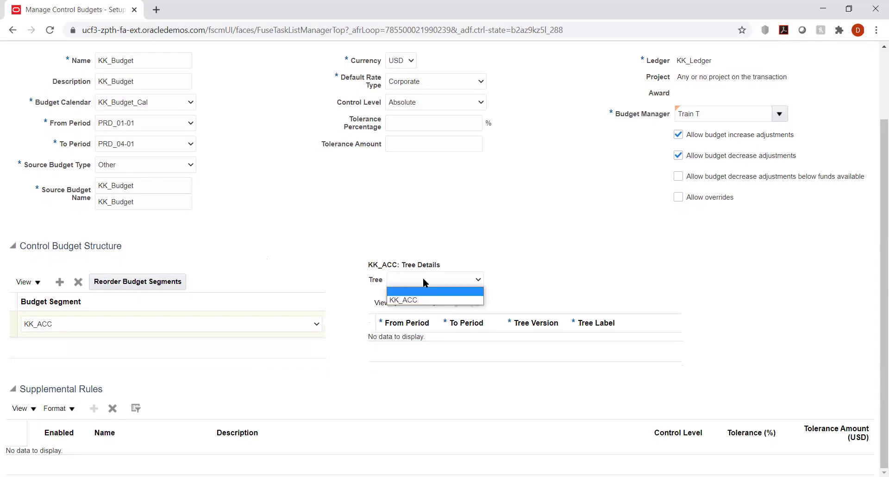
click(423, 280)
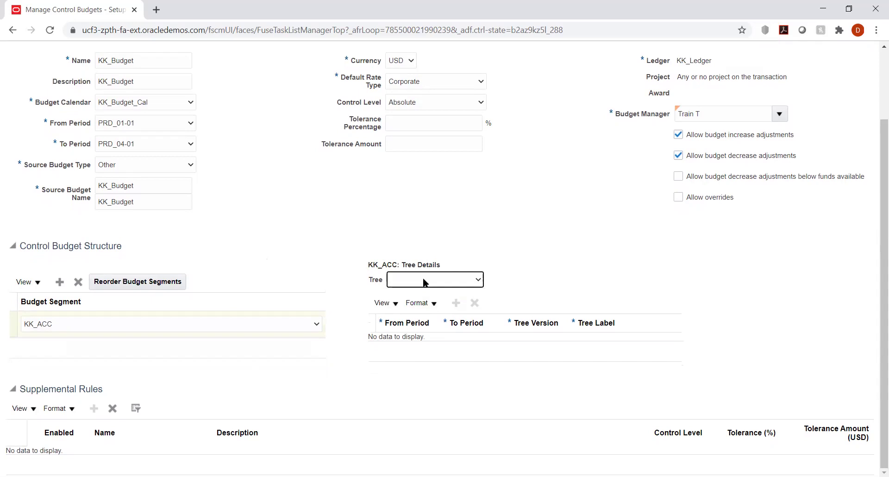
click(284, 241)
scroll(771, 279, up, 2)
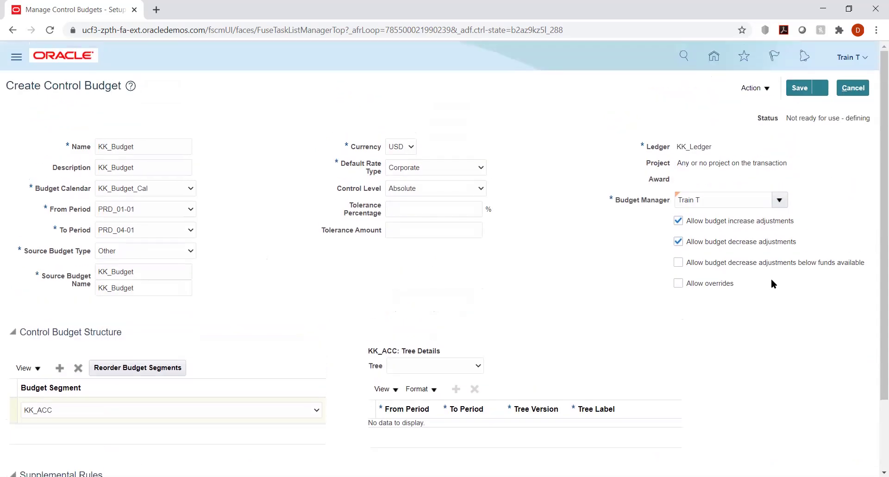
click(800, 90)
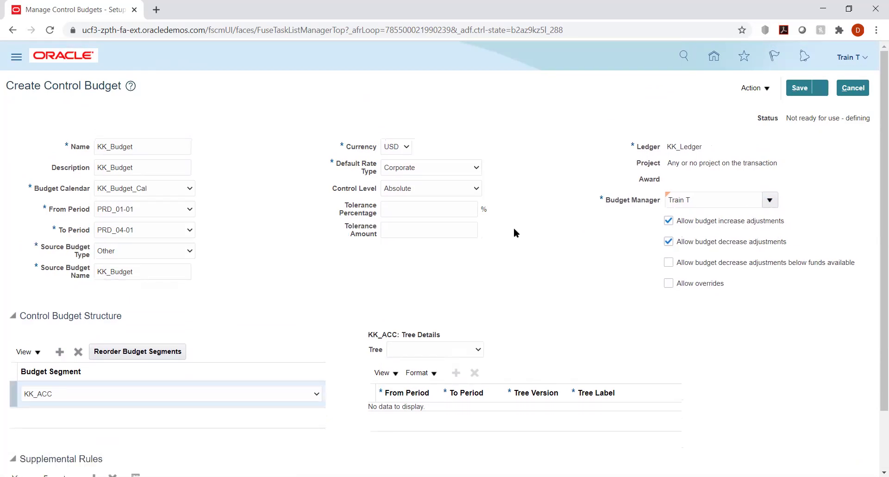
- Try a new supplemental rule with KK_Business unit as its business unit, and review its control level options
scroll(520, 150, down, 3)
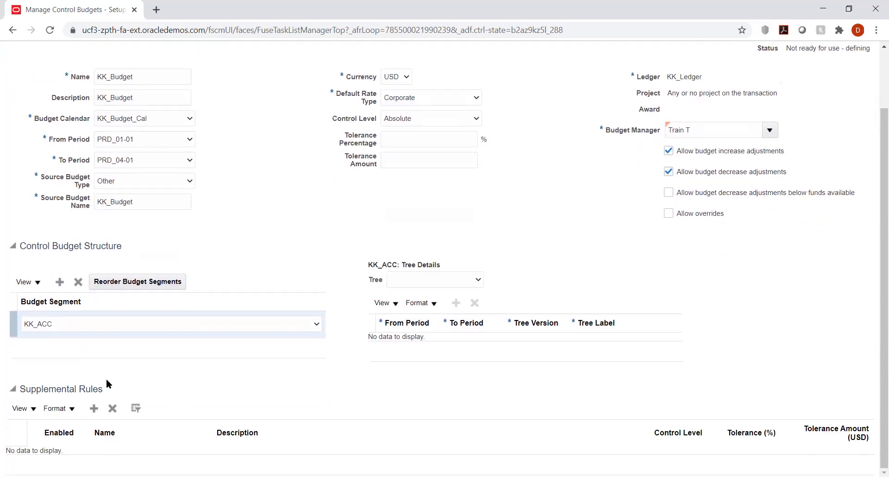
click(92, 407)
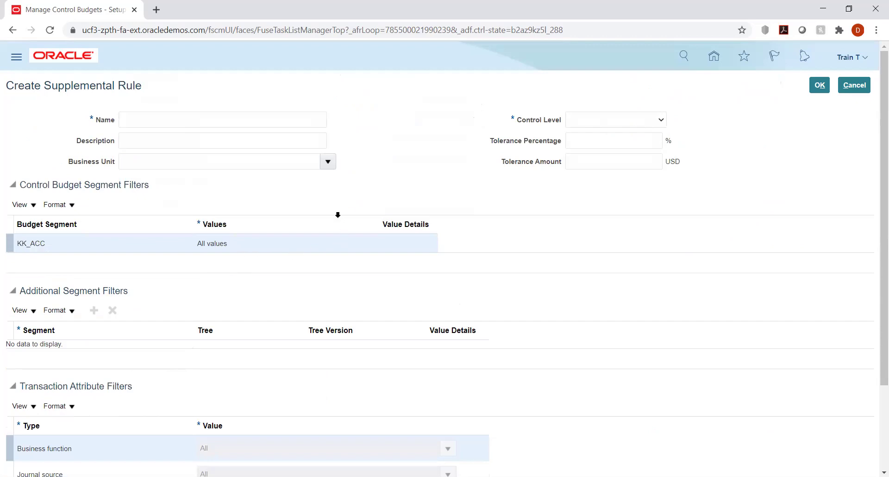
click(329, 161)
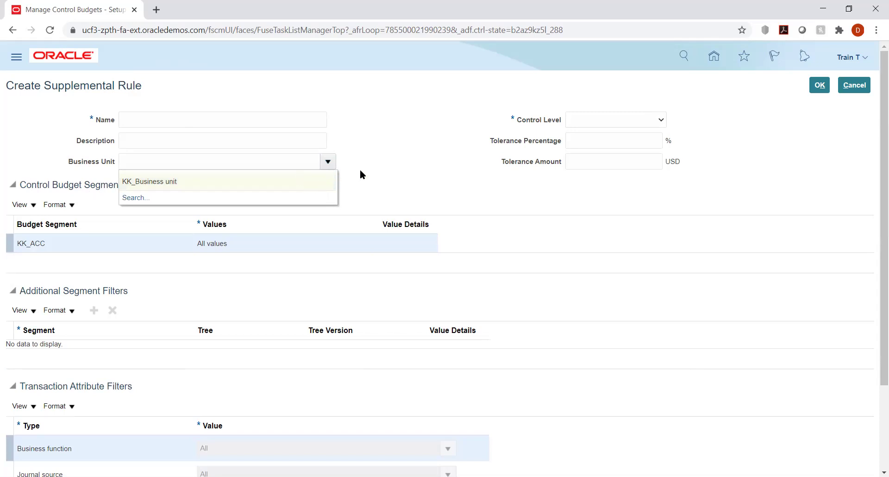
click(254, 177)
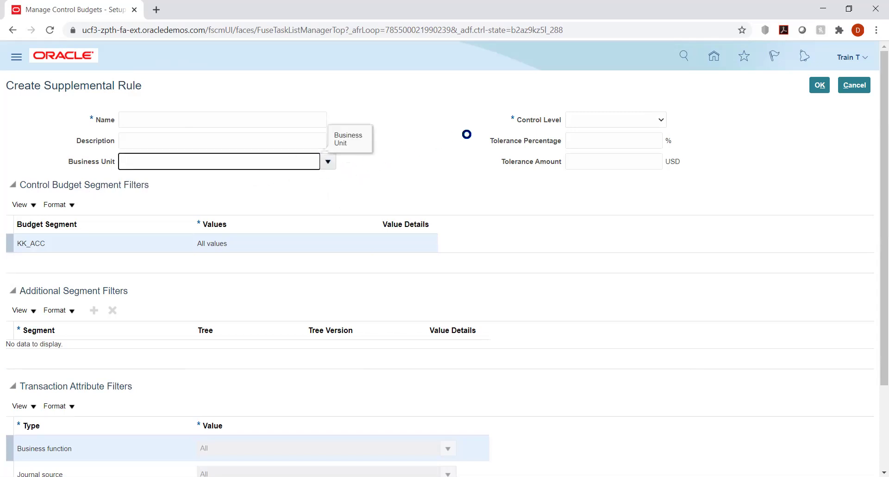
click(616, 120)
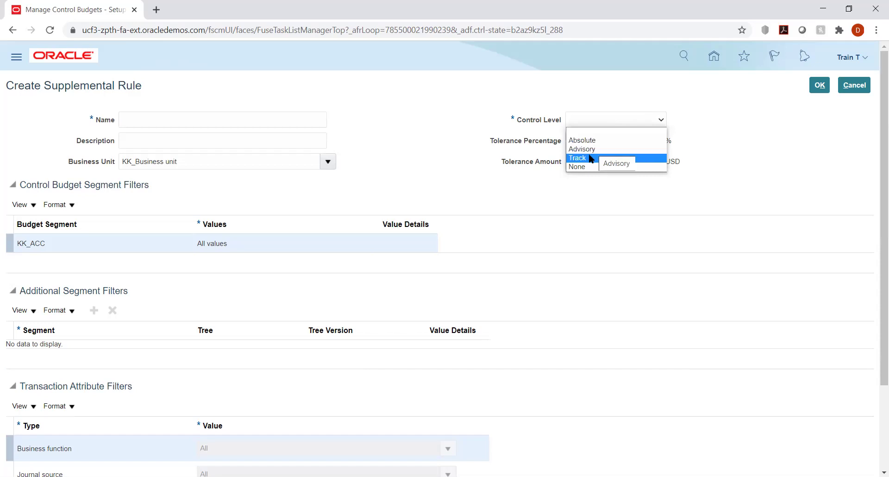
click(413, 148)
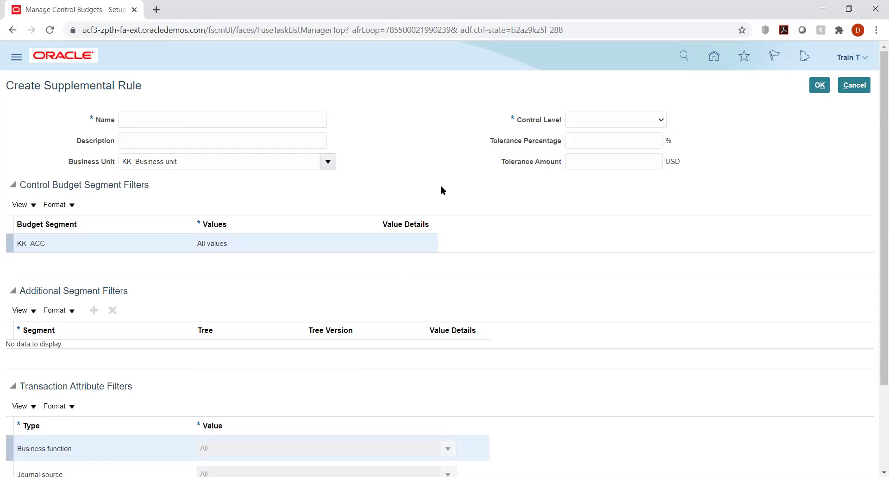
- Examine the supplemental rule's segment and transaction attribute filters, and cancel the rule to return to the control budget
scroll(396, 157, down, 3)
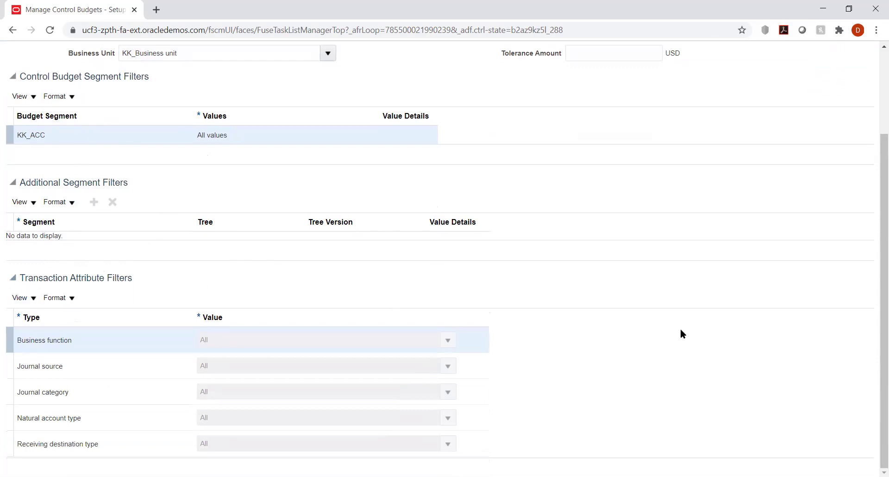
scroll(716, 306, up, 3)
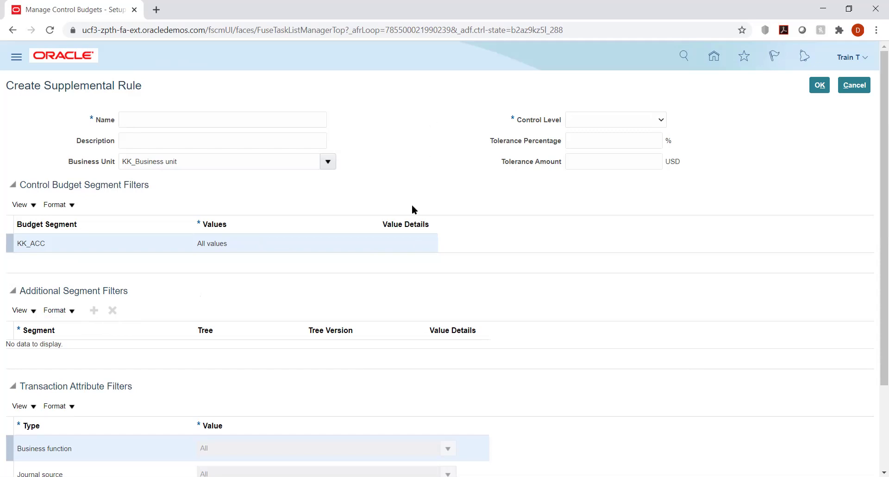
scroll(413, 209, down, 2)
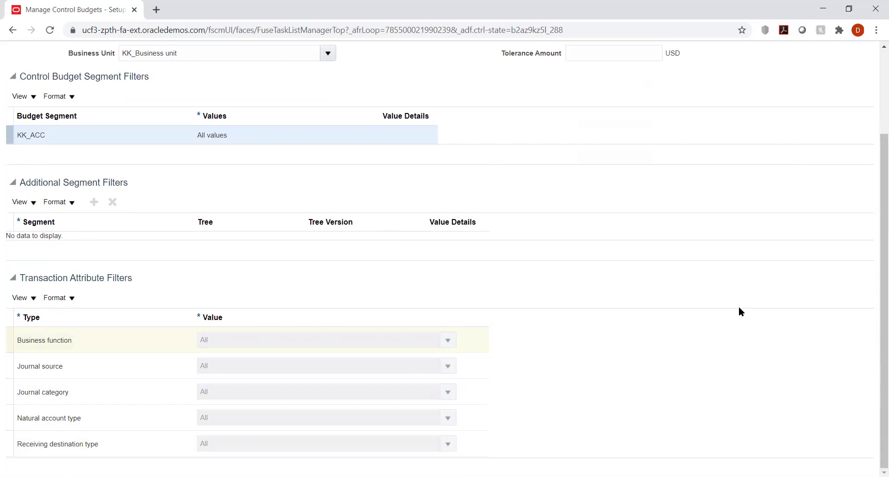
click(450, 342)
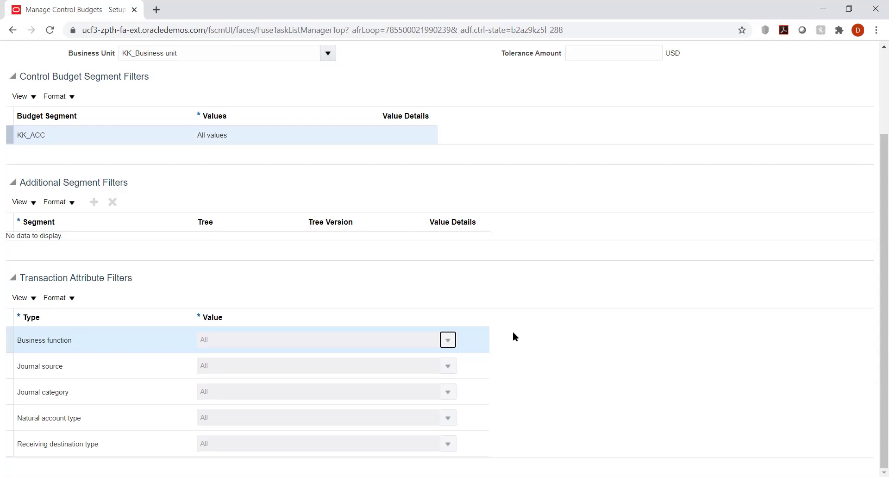
click(626, 270)
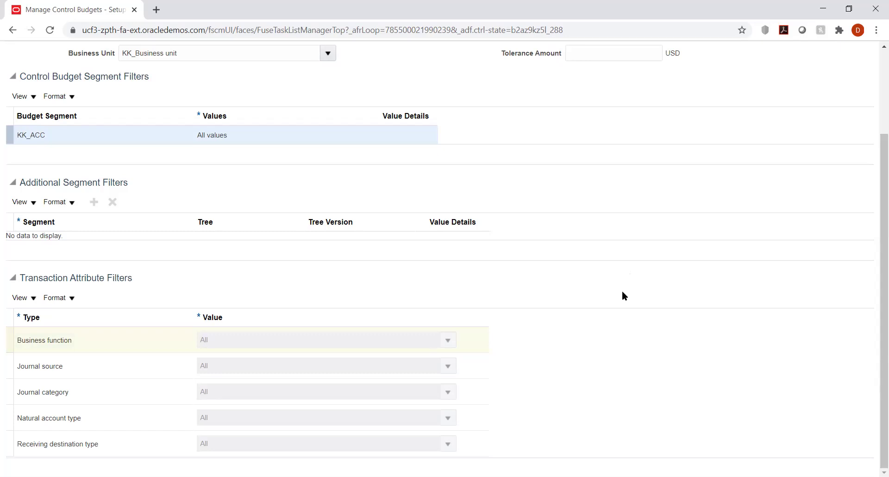
scroll(622, 292, up, 3)
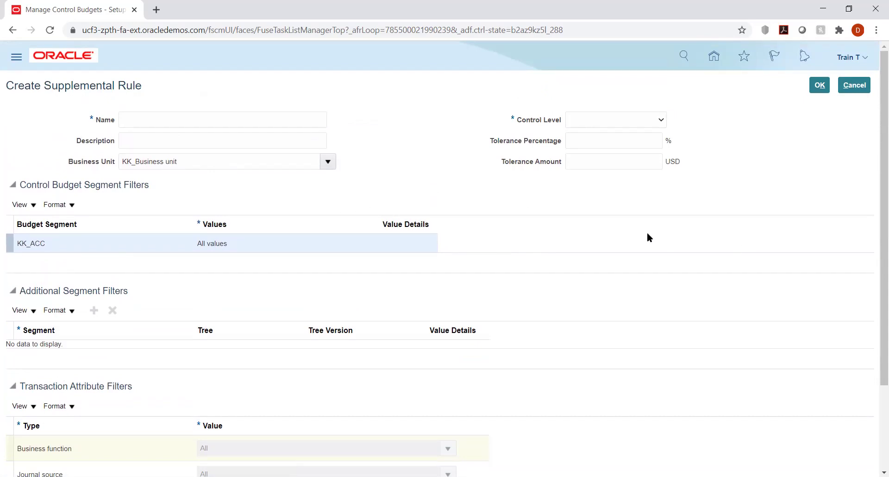
click(859, 87)
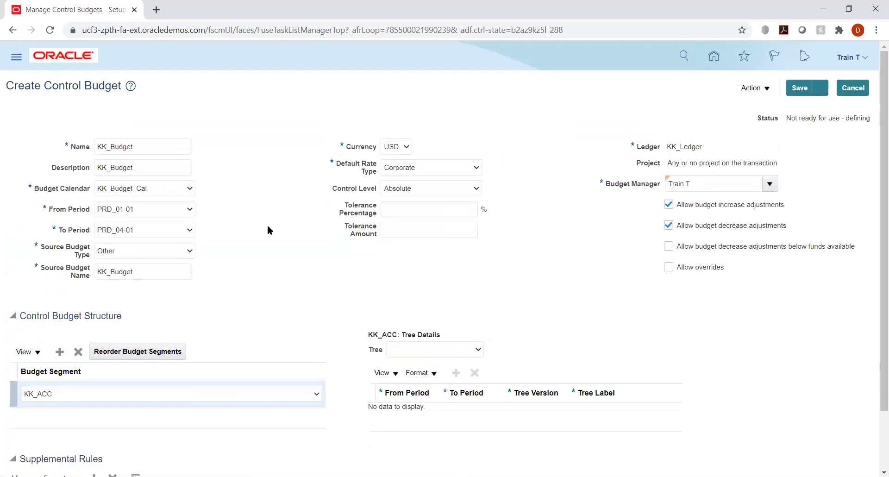
scroll(282, 234, down, 2)
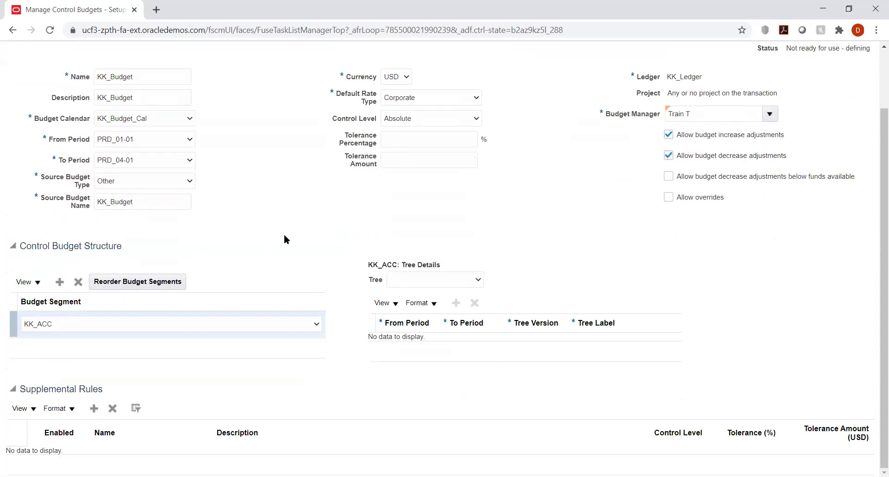
- Prepare the KK_Budget control budget for use, accepting that transactions become subject to its control
scroll(284, 239, up, 2)
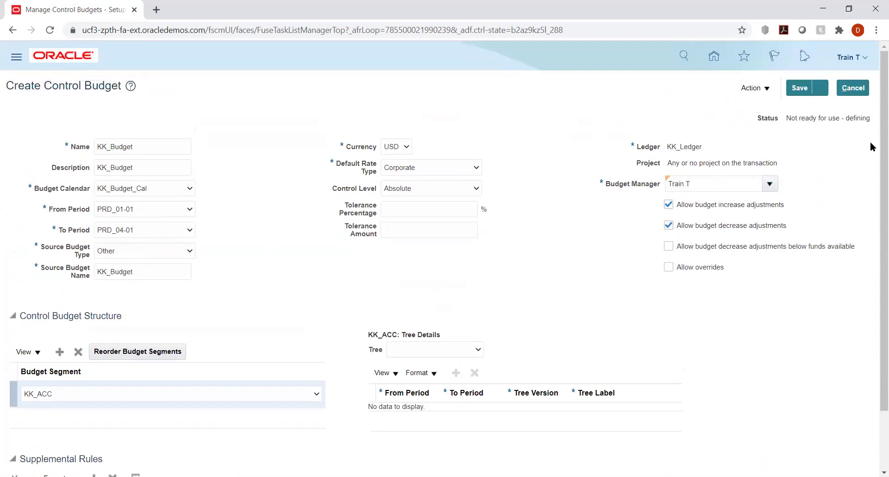
click(771, 87)
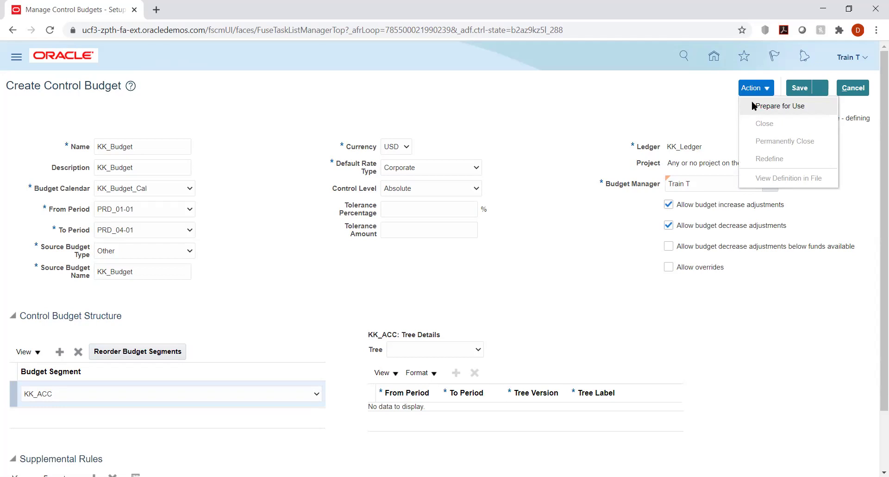
click(665, 109)
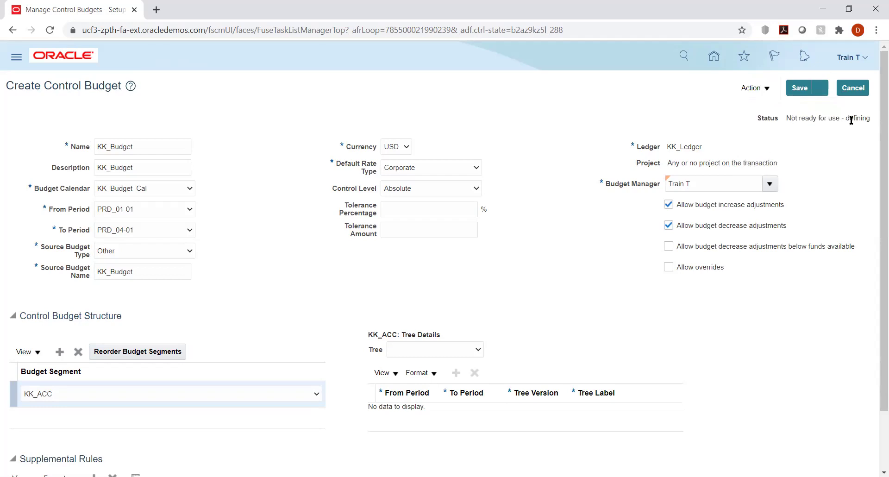
click(757, 88)
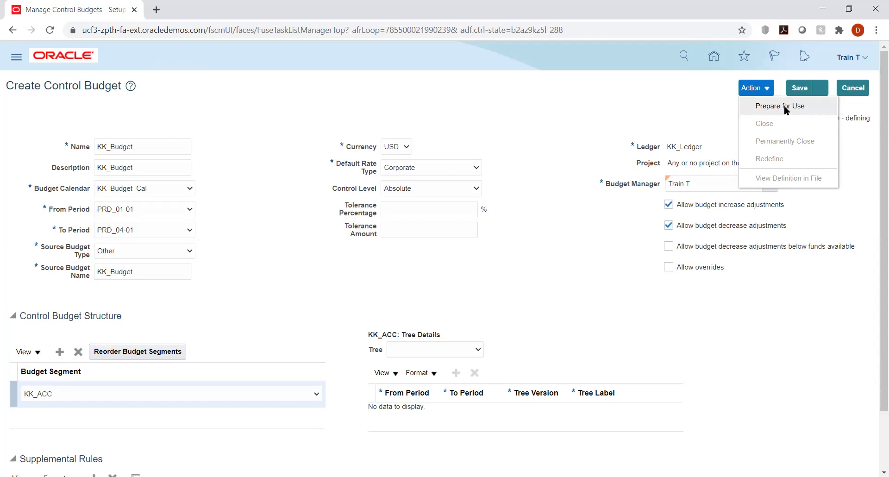
click(808, 105)
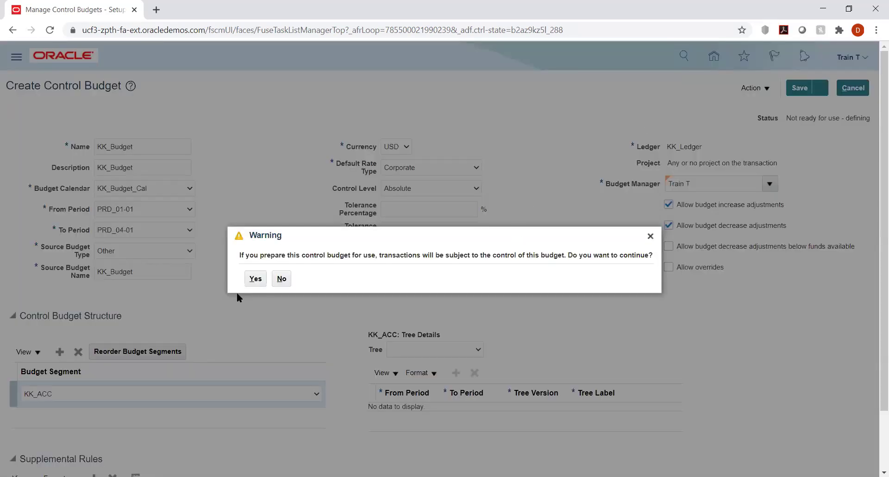
click(253, 279)
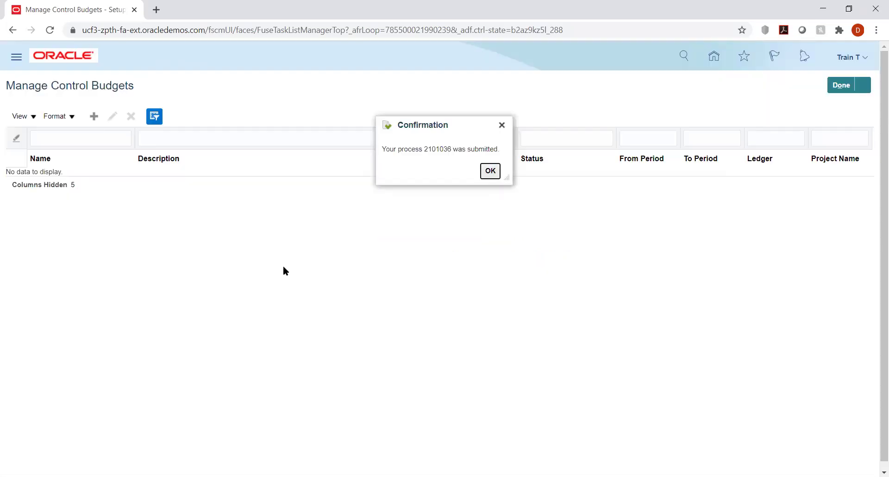
click(490, 172)
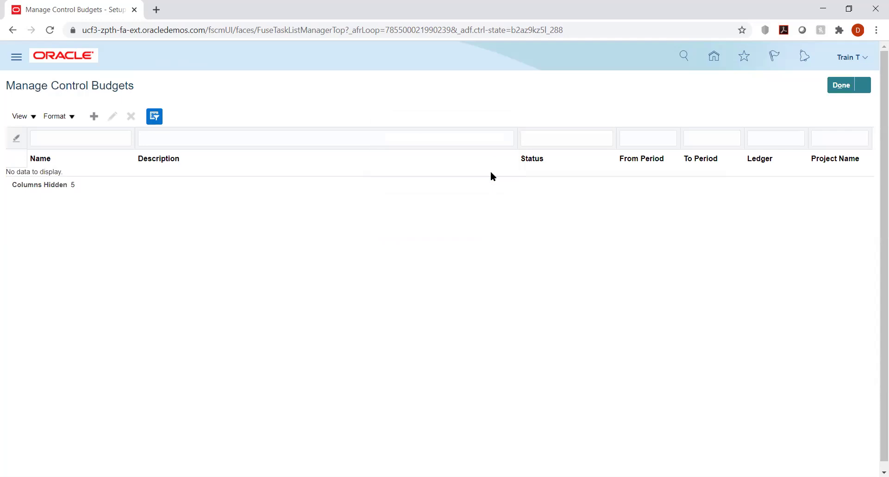
- Open Scheduled Processes to monitor the submitted control budget preparation
click(15, 64)
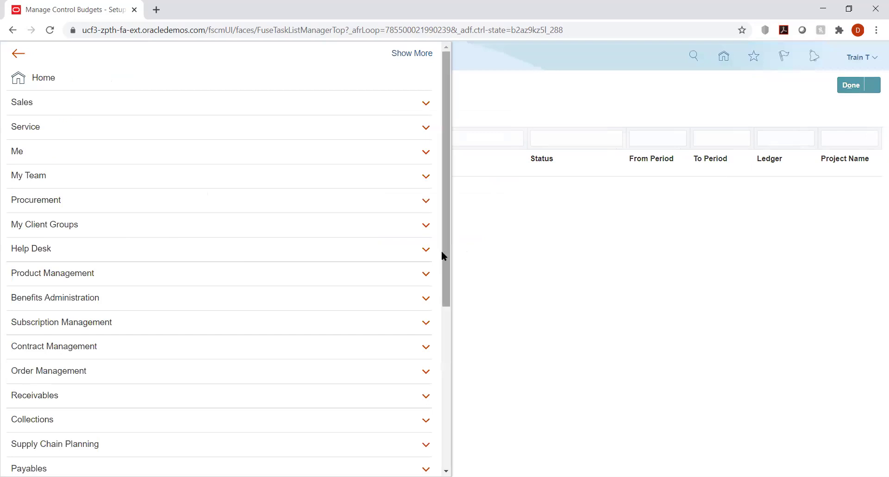
scroll(433, 343, down, 6)
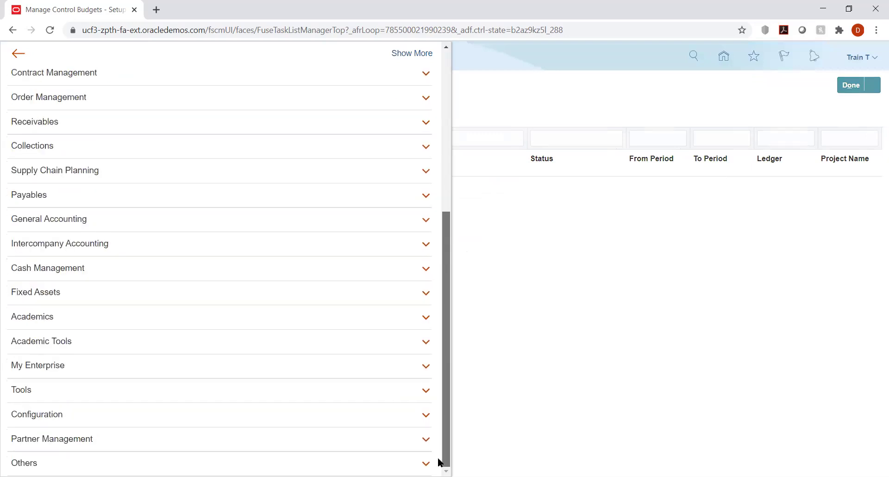
click(299, 397)
scroll(298, 397, down, 2)
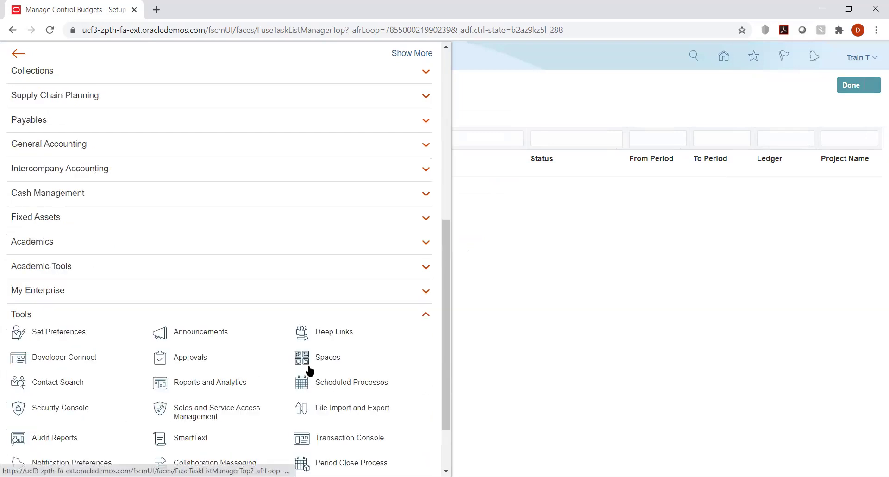
click(343, 382)
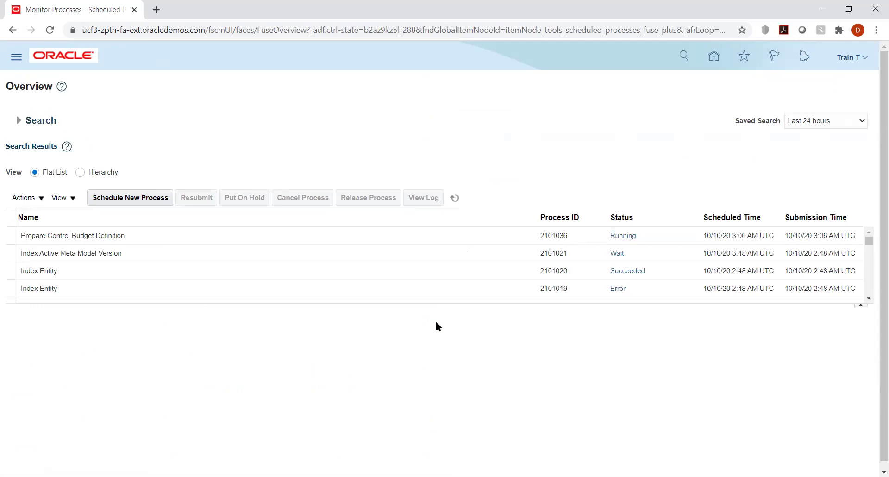
- Refresh the process list repeatedly to check the status of the control budget definition and balances cube processes
click(454, 198)
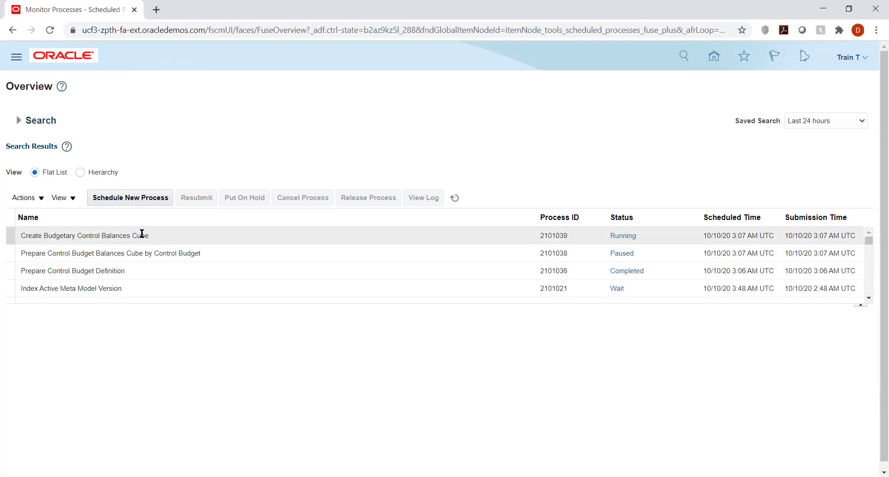
click(452, 198)
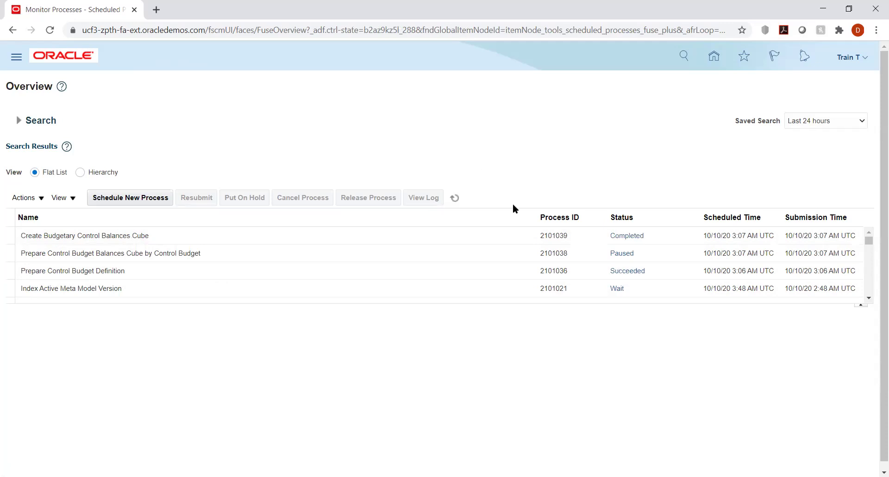
click(452, 196)
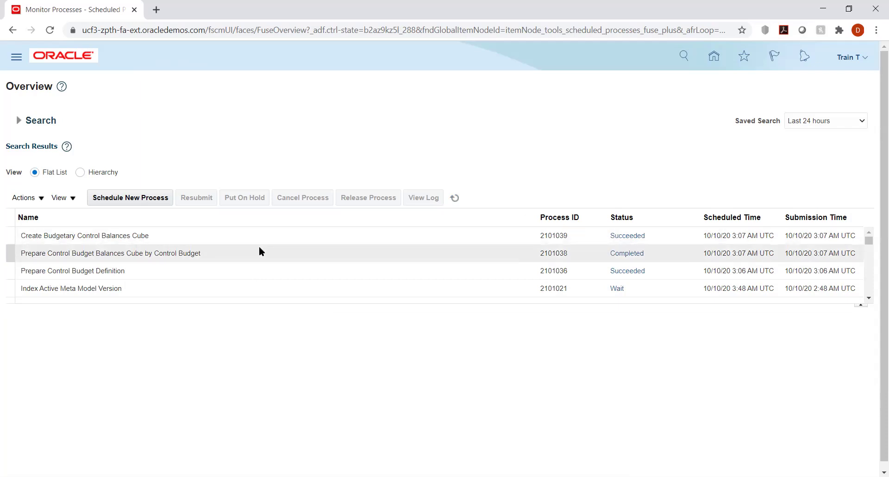
click(454, 199)
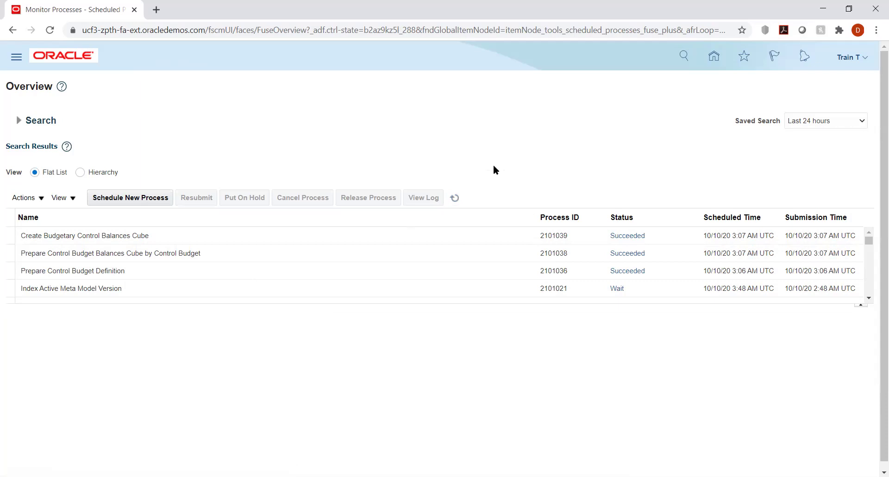
click(455, 198)
- Go to the implementation projects in Setup and Maintenance and open the KK Implementation project
click(715, 56)
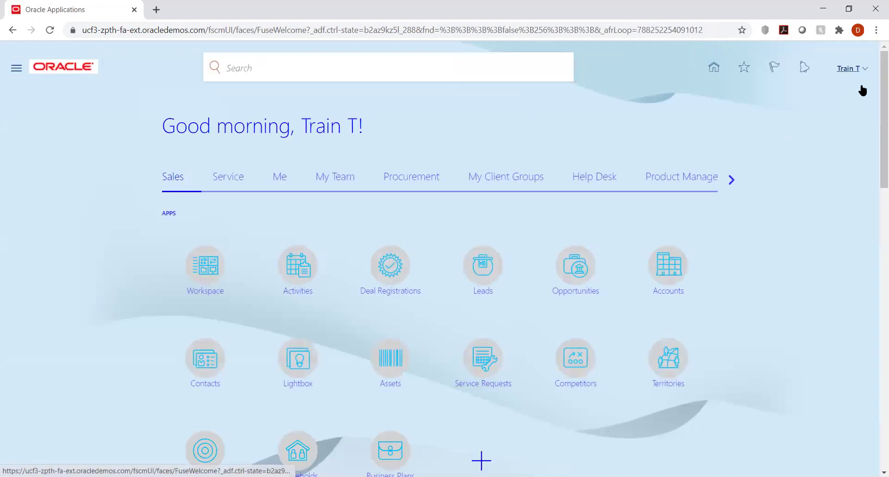
click(851, 68)
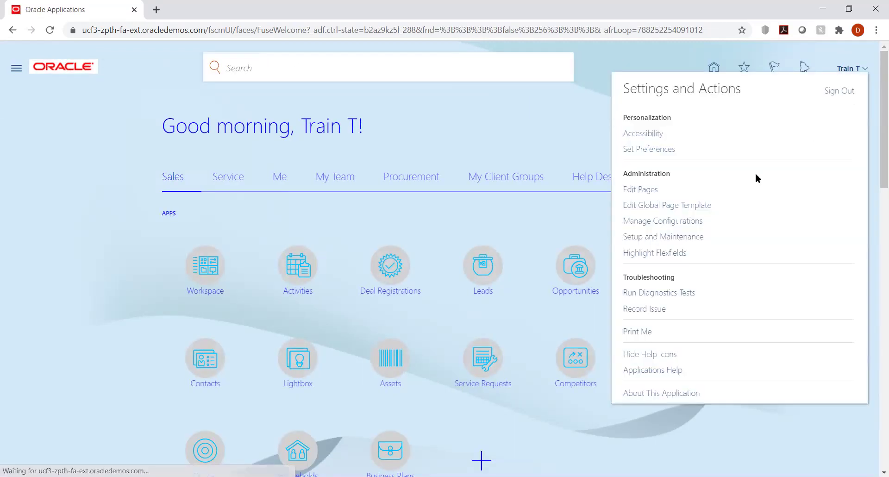
click(641, 236)
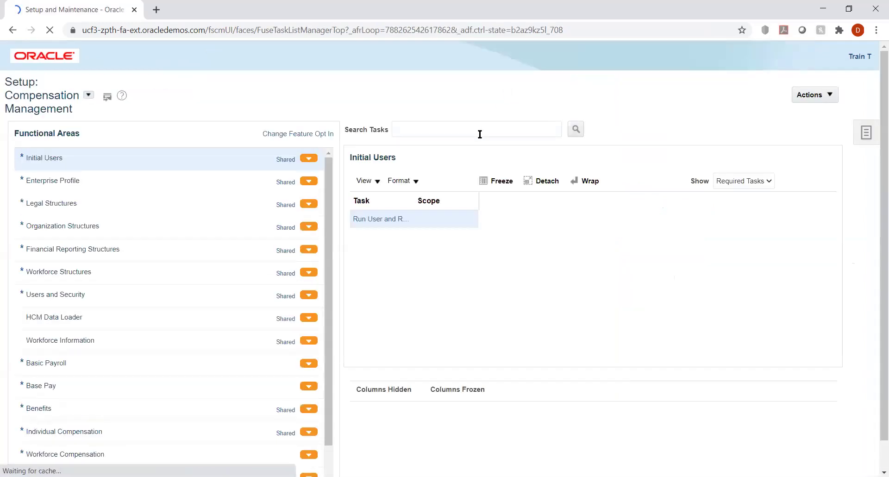
click(873, 134)
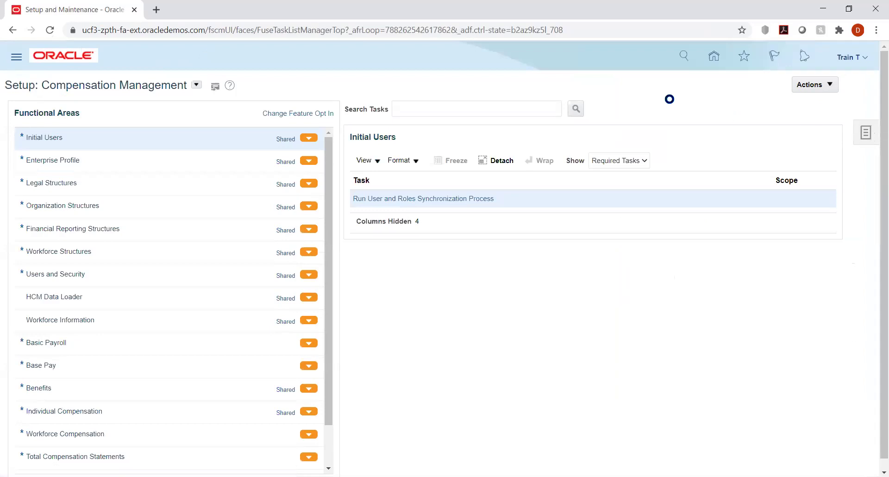
click(760, 82)
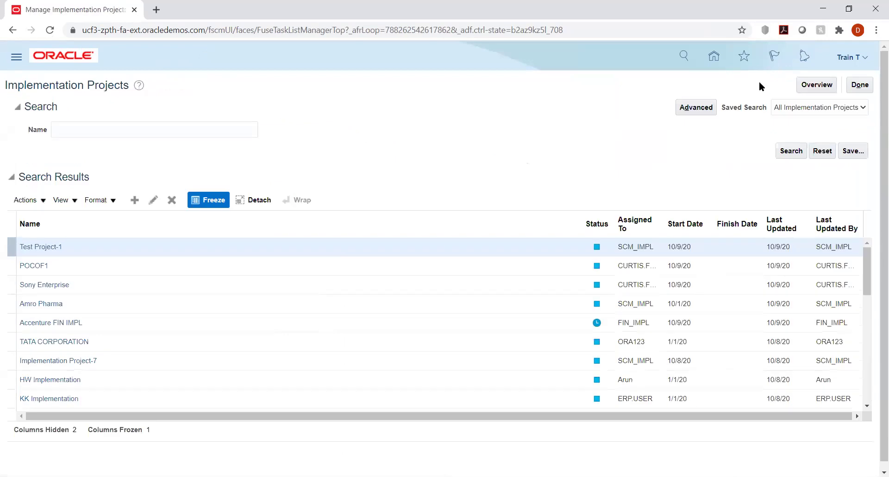
click(65, 396)
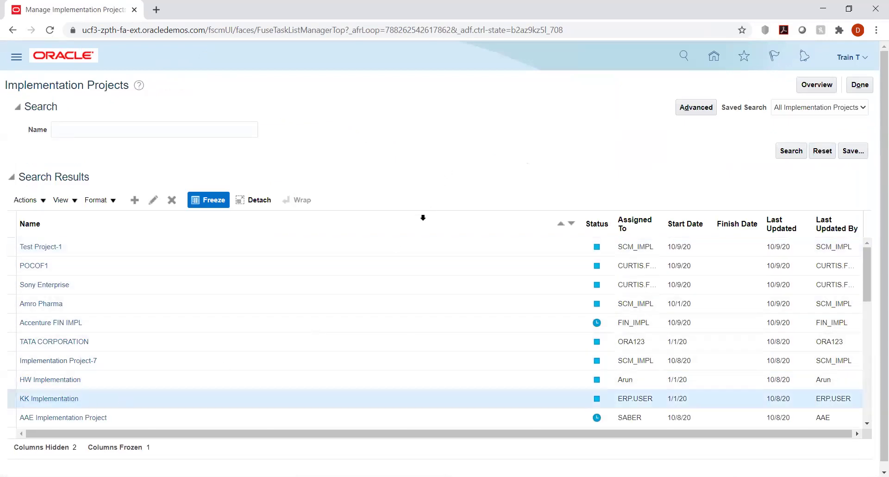
click(63, 401)
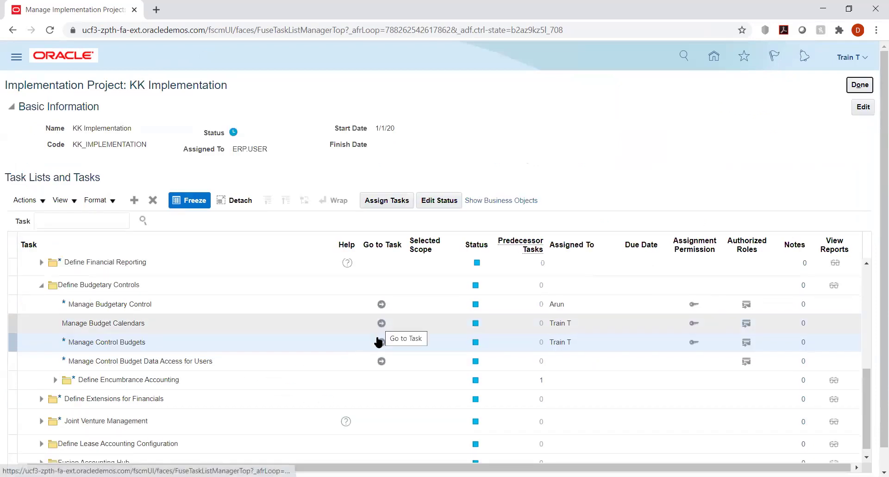
- Search Manage Control Budgets for names containing kk, clear the filter and return to the project's task list
click(381, 343)
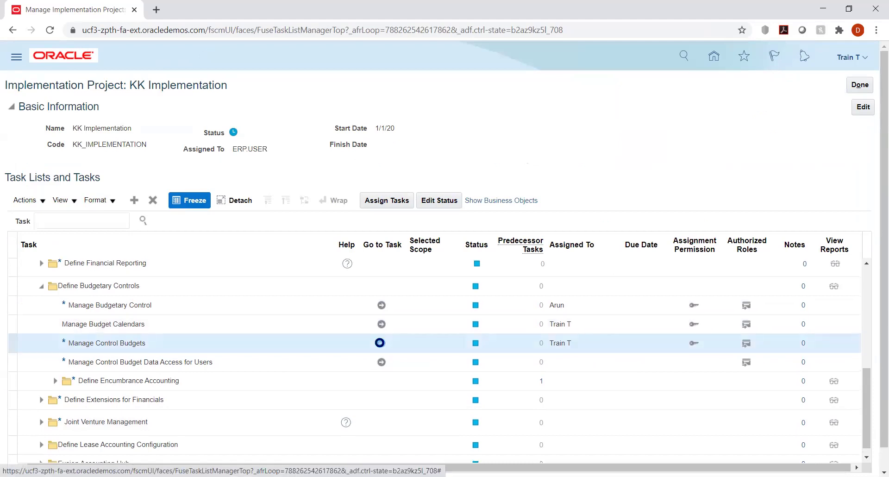
click(69, 139)
text(kk)
key(Return)
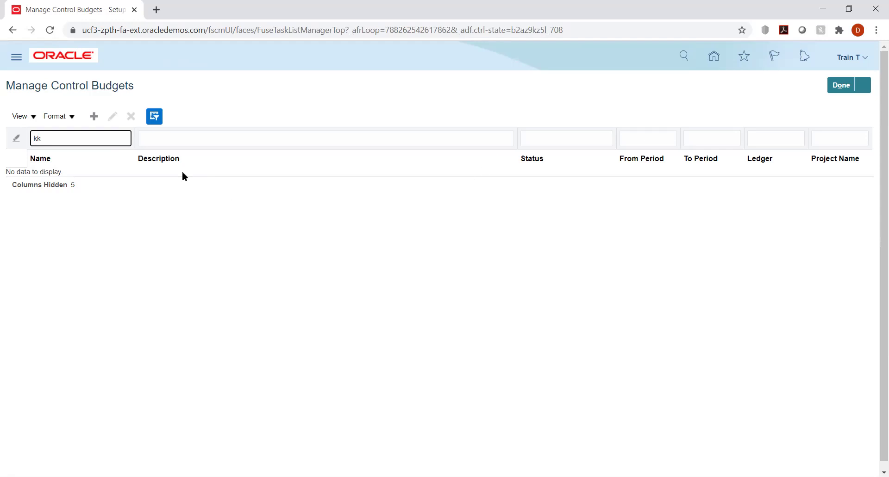
double_click(72, 138)
key(BackSpace)
click(832, 92)
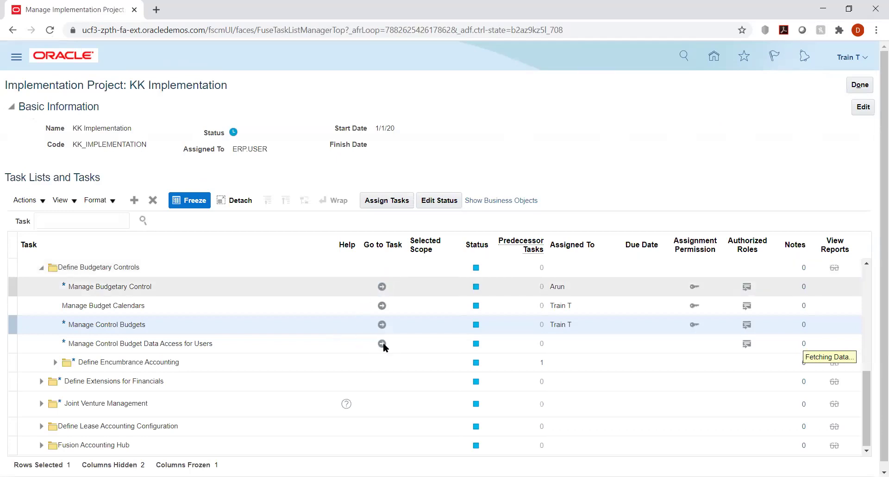
click(382, 324)
click(382, 342)
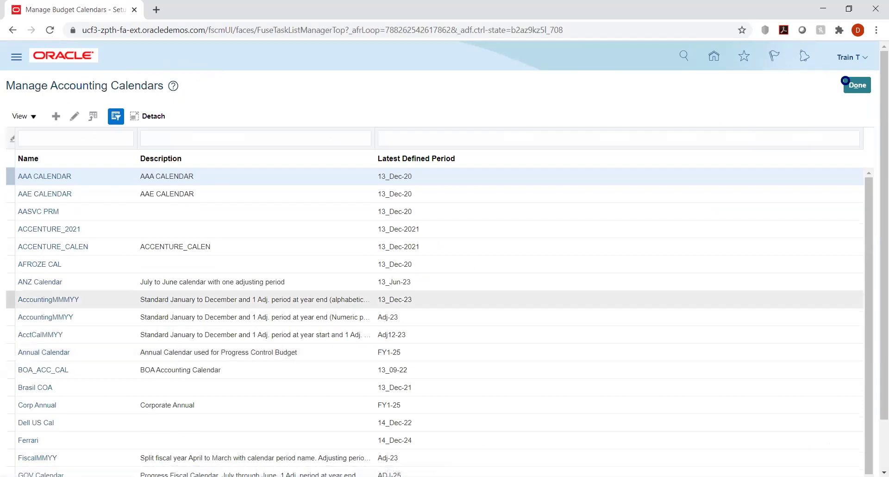
click(854, 87)
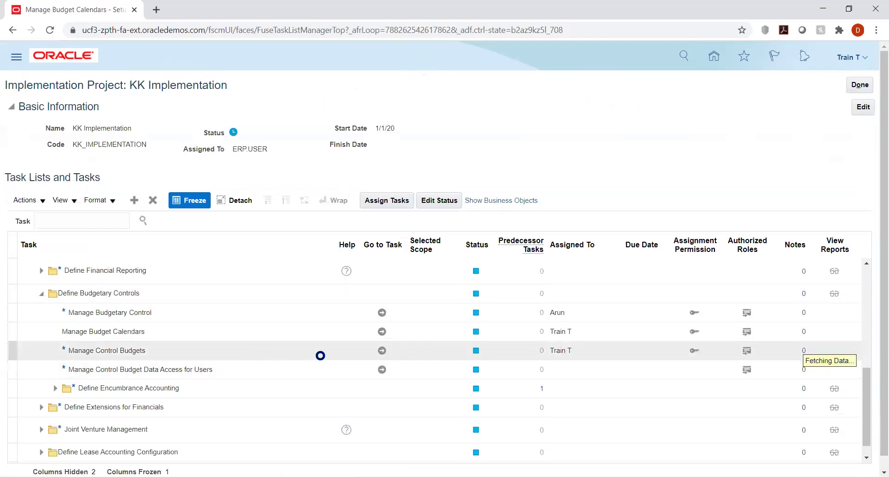
- Reopen Manage Control Budgets to check the unfiltered budget list, and return to the project's task list
click(381, 351)
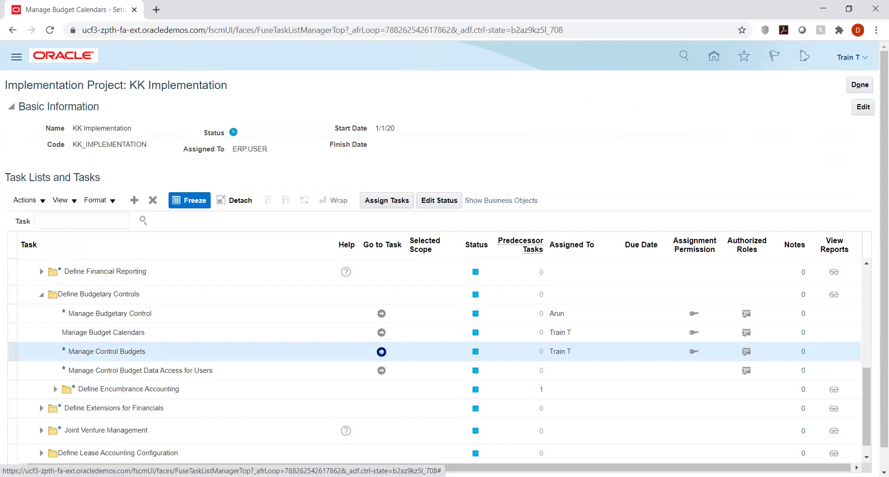
click(381, 352)
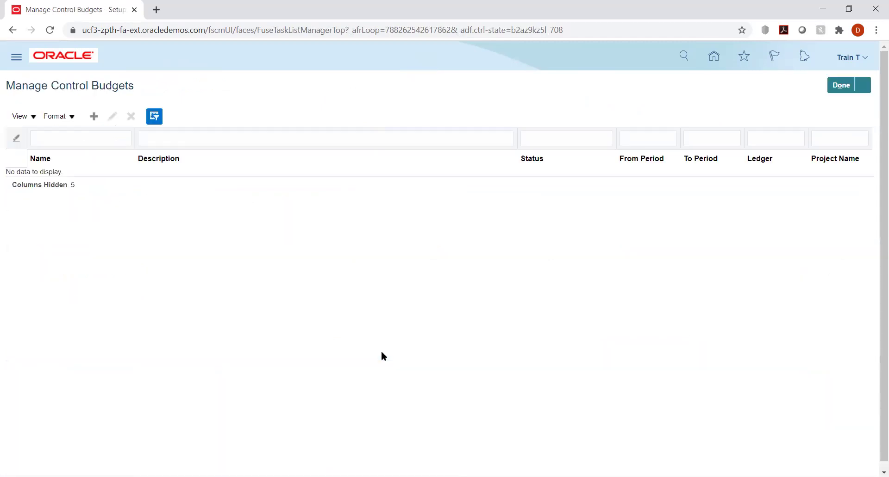
click(842, 87)
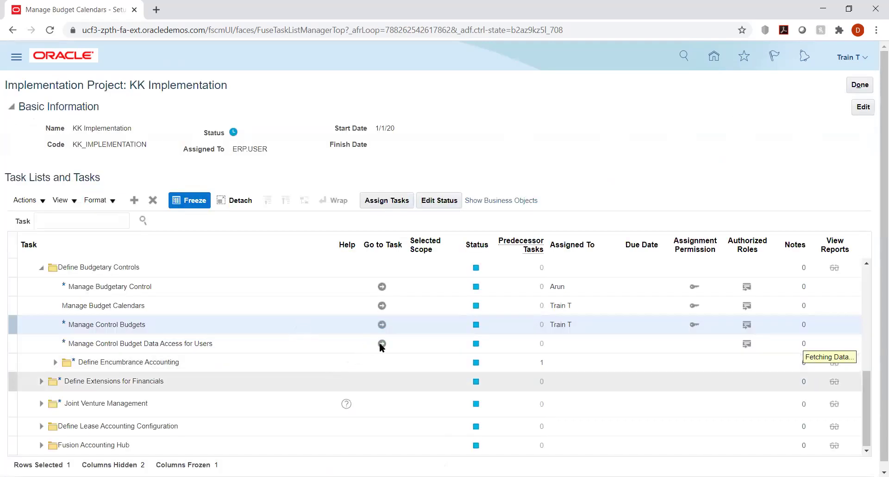
click(381, 363)
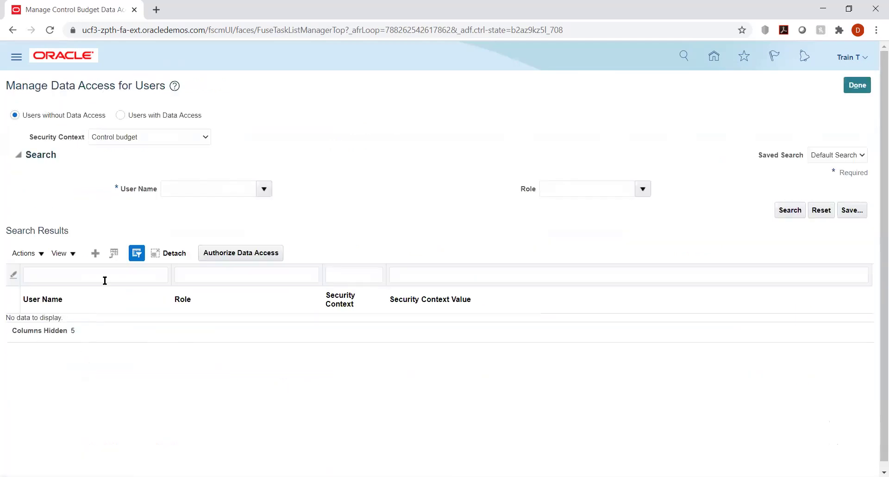
click(94, 254)
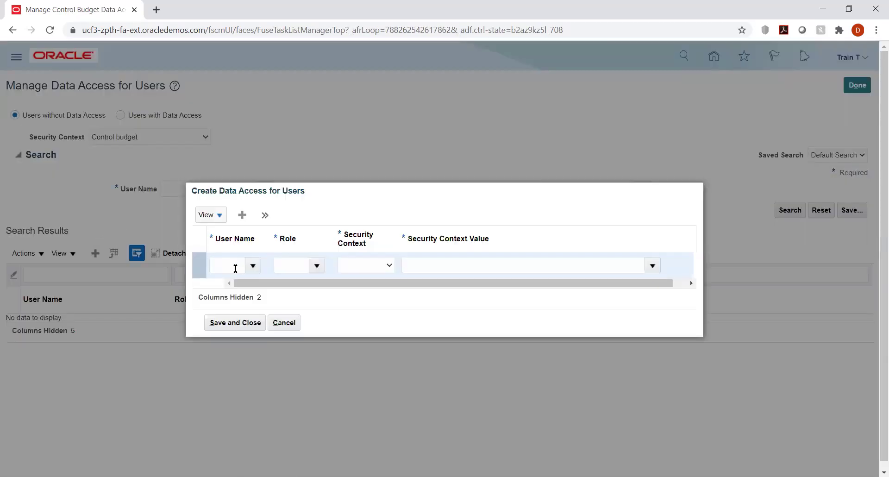
click(231, 267)
text(a)
key(BackSpace)
text(trai)
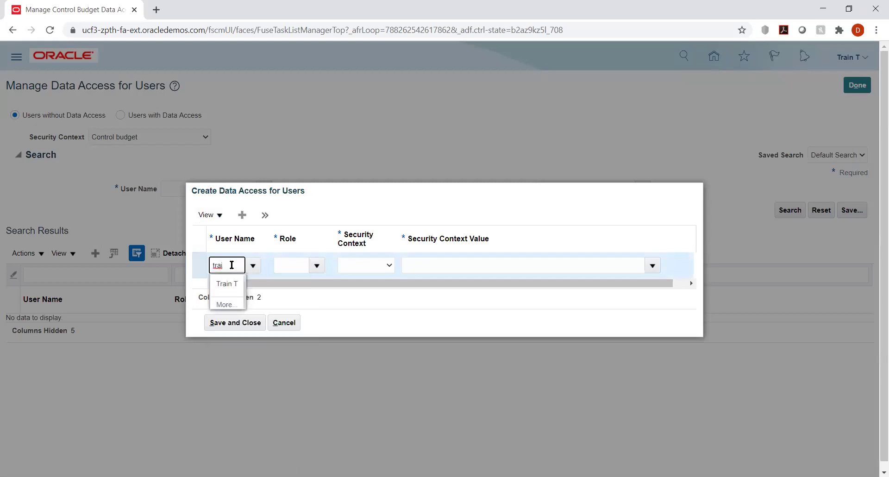
click(231, 284)
click(290, 266)
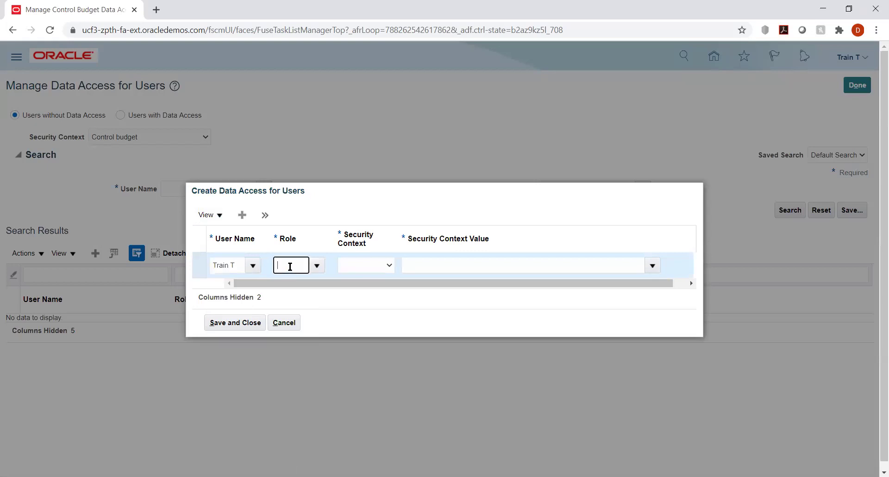
text(b)
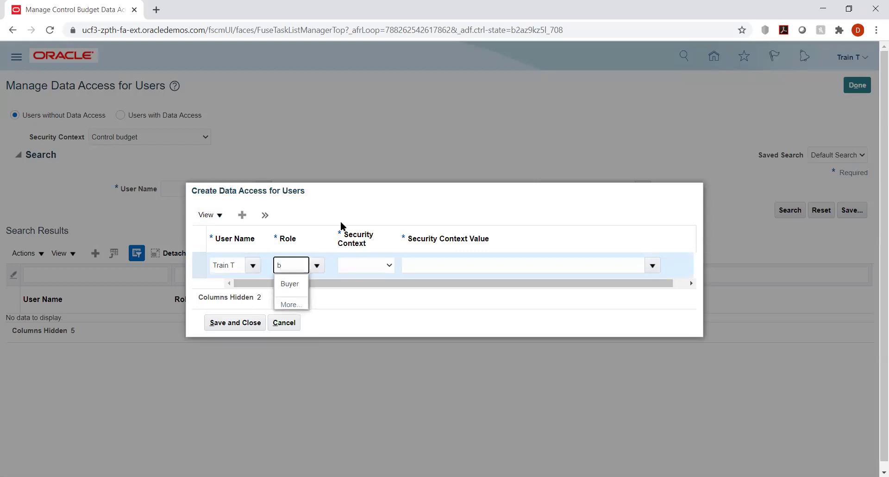
click(290, 323)
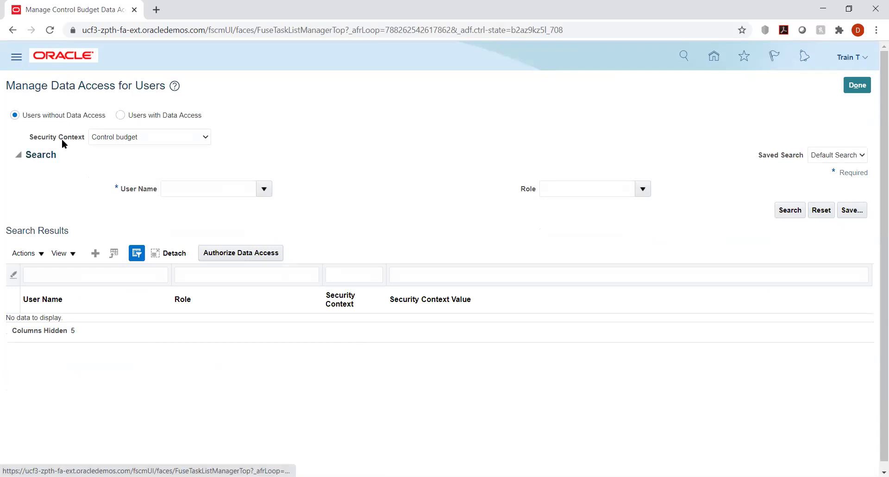
- Go to the Security Console and search the user accounts for the training user
click(16, 57)
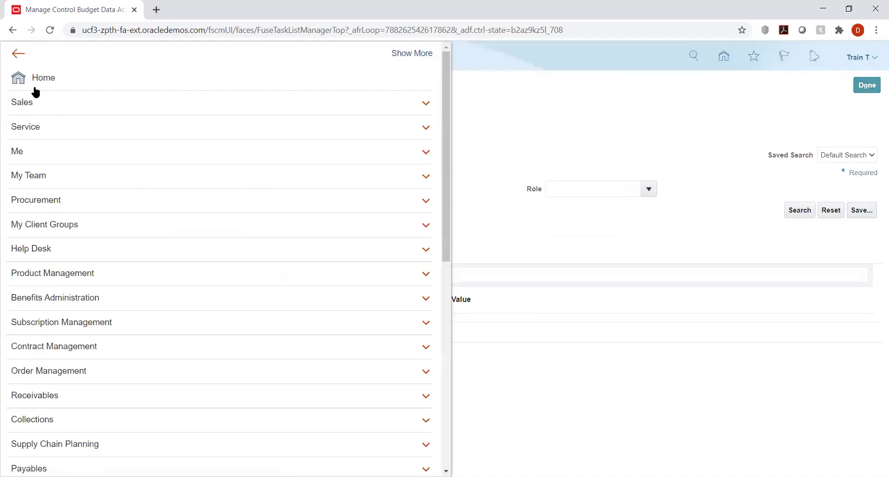
scroll(357, 326, down, 5)
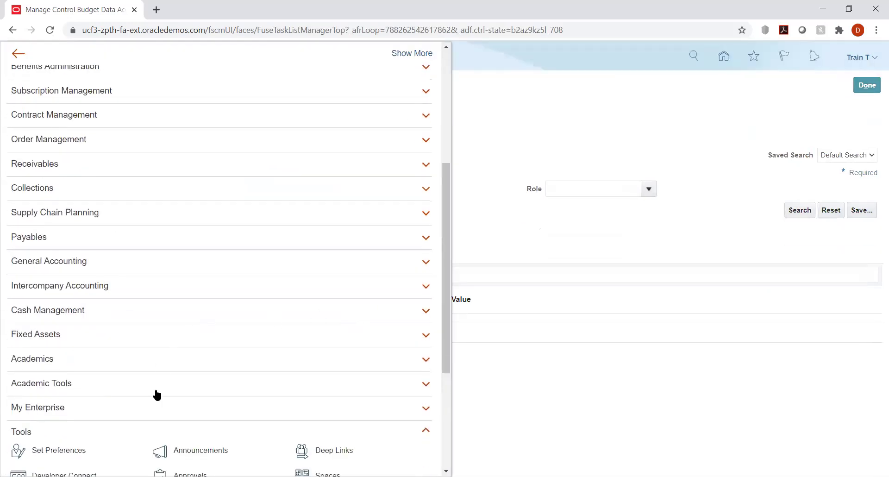
scroll(245, 322, down, 3)
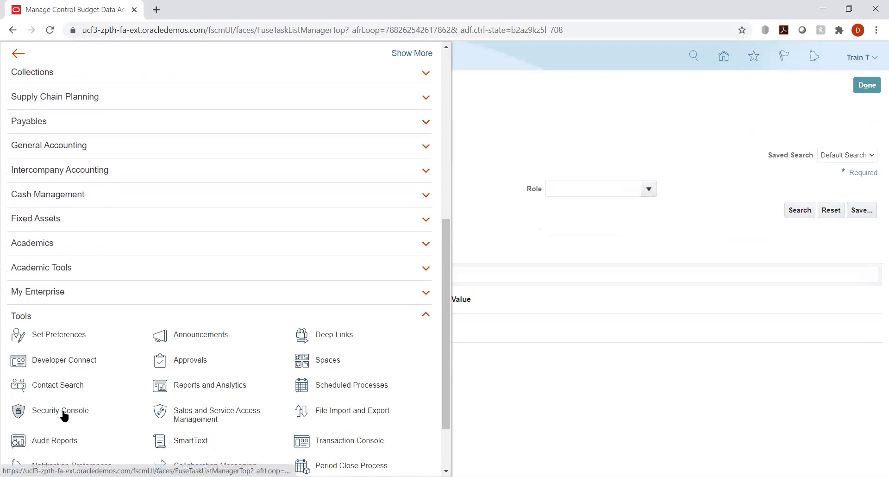
click(74, 407)
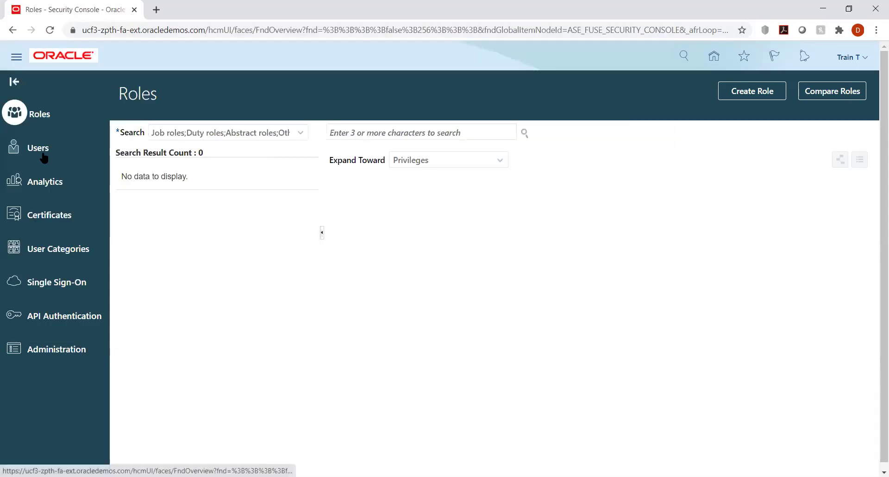
click(41, 149)
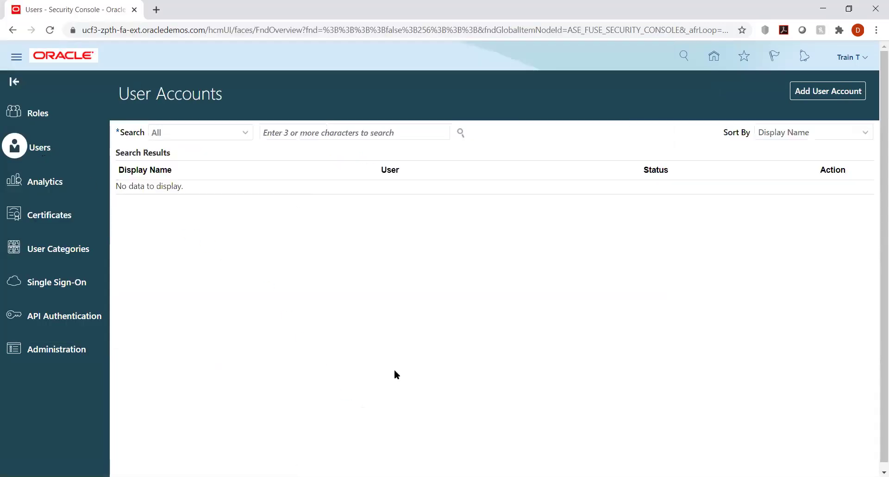
click(300, 136)
text(Train)
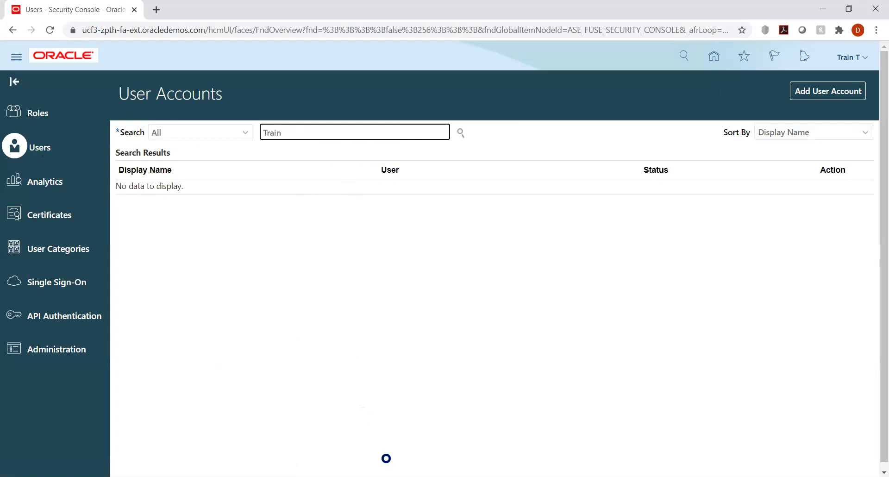
key(Return)
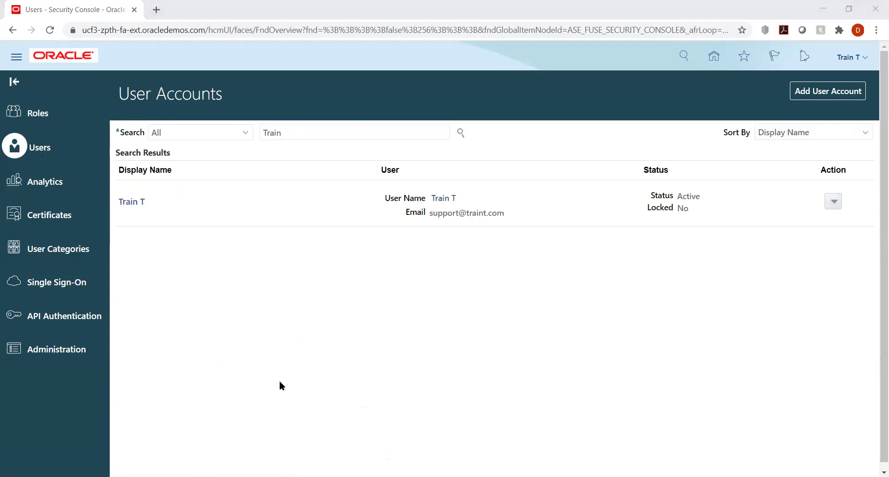
key(alt+Tab)
key(alt+Tab)
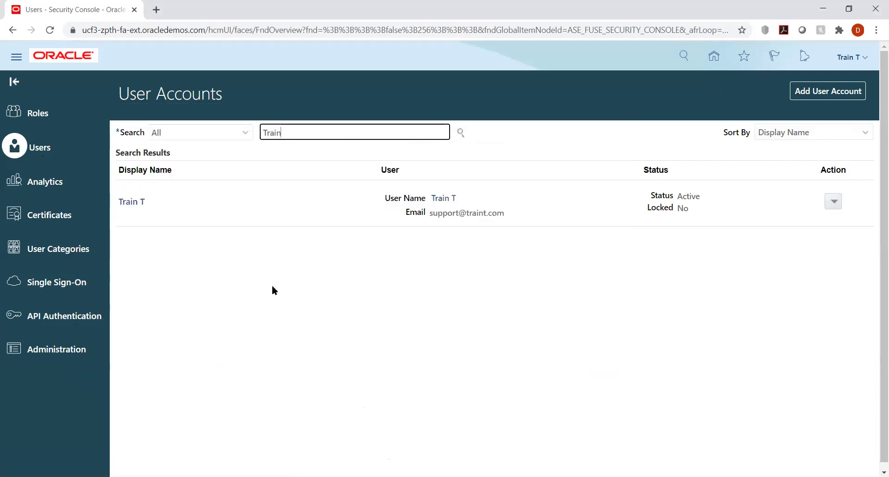
- Edit the training user's account and add the Budget Analyst role with code ORA_XCC_BUDGET_ANALYST_JOB
click(134, 202)
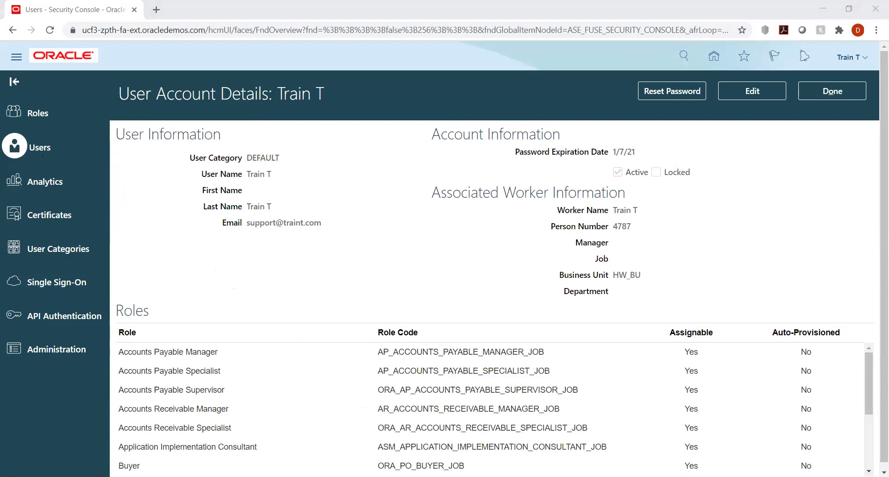
click(405, 107)
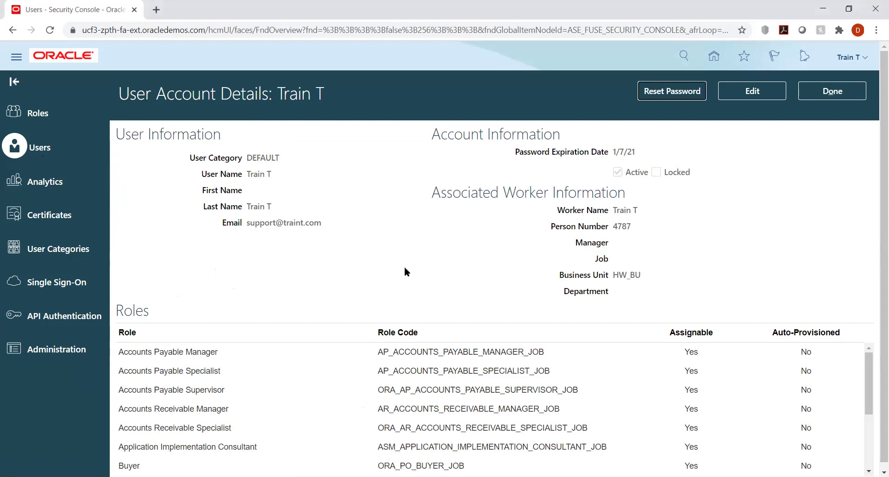
click(750, 95)
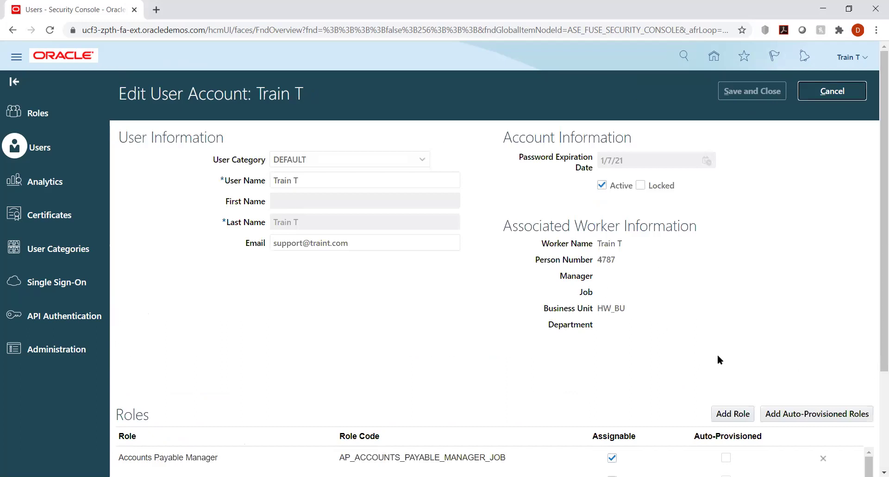
scroll(718, 359, down, 3)
click(733, 282)
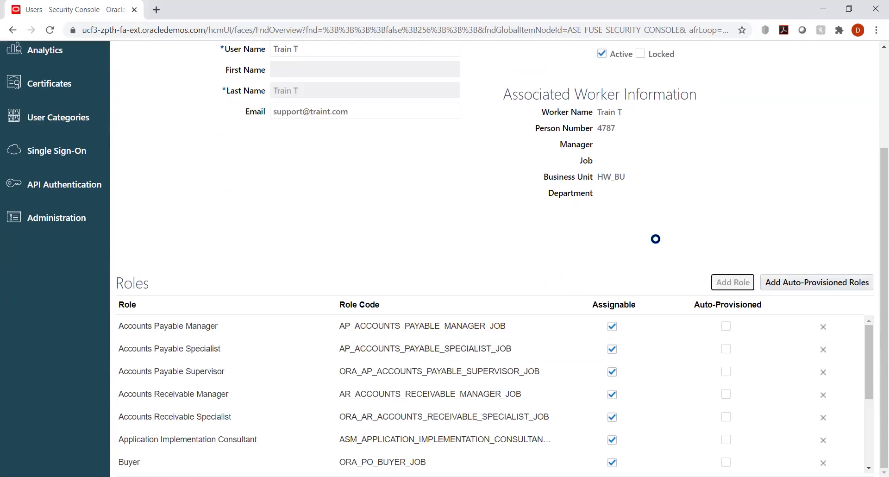
text(budget)
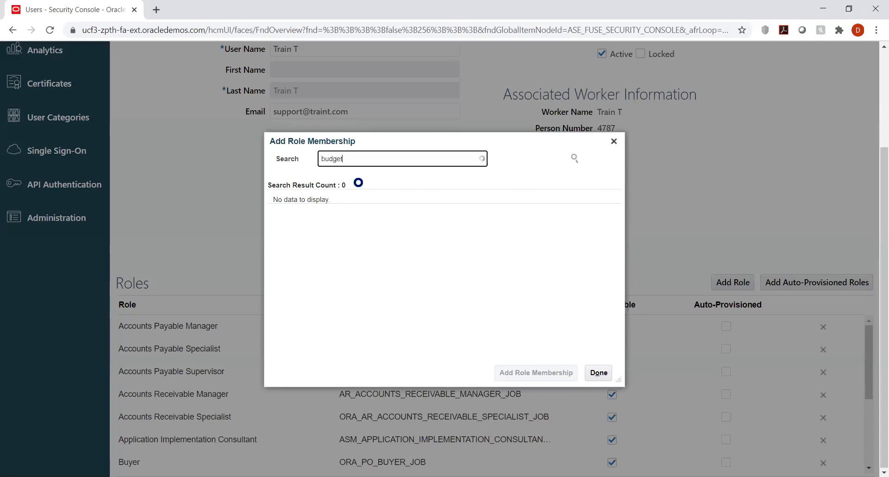
text( analyst)
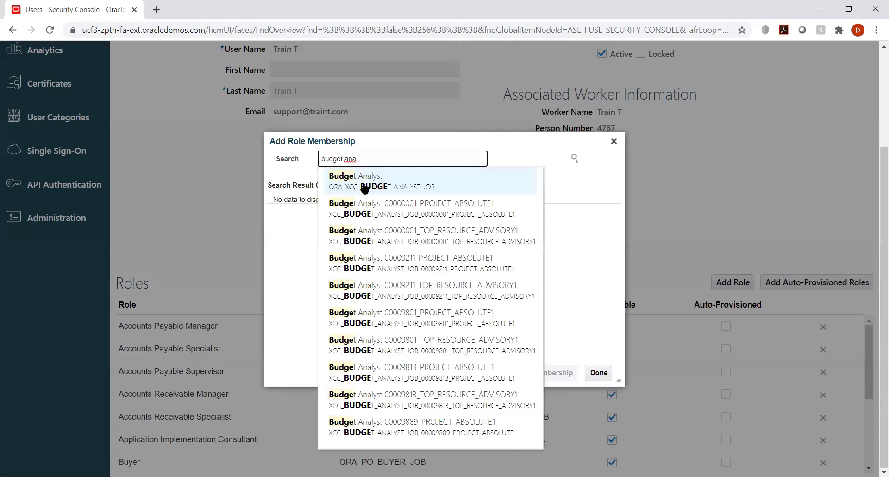
click(363, 182)
click(398, 225)
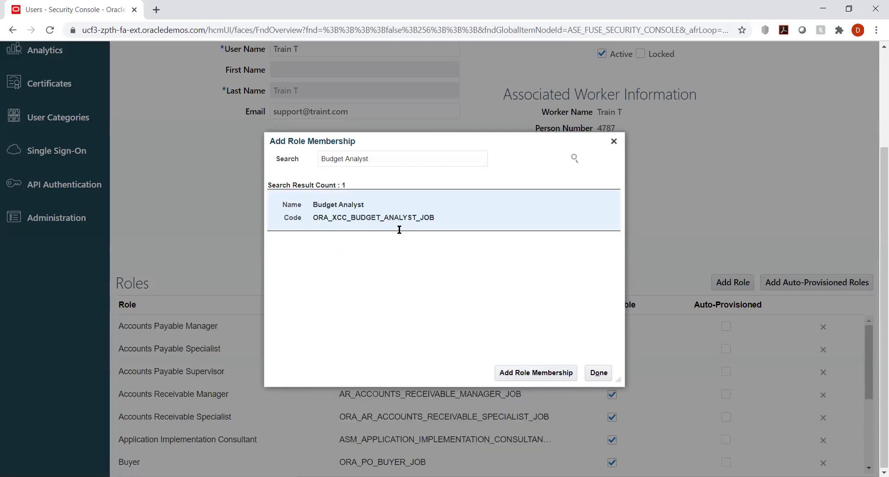
click(511, 372)
- Add the Budget Preparer role with code ORA_XCC_BUDGET_PREPARER_JOB to the training user's account
double_click(405, 162)
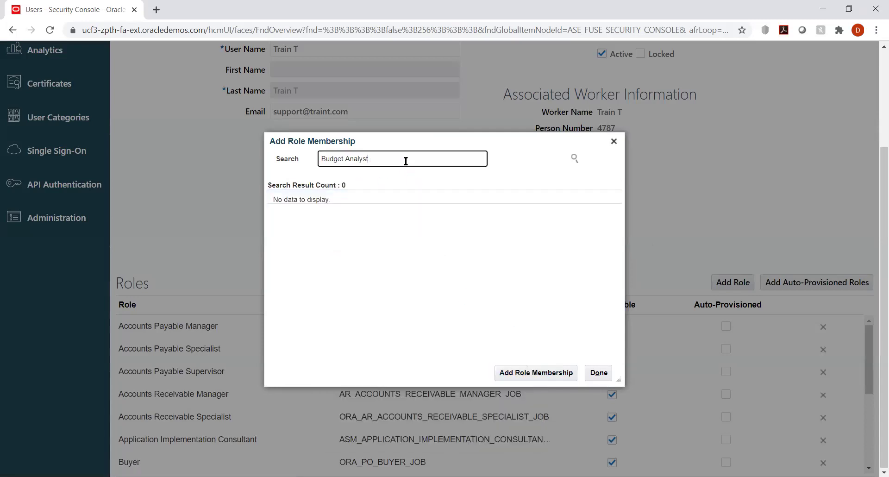
text(prep)
click(397, 175)
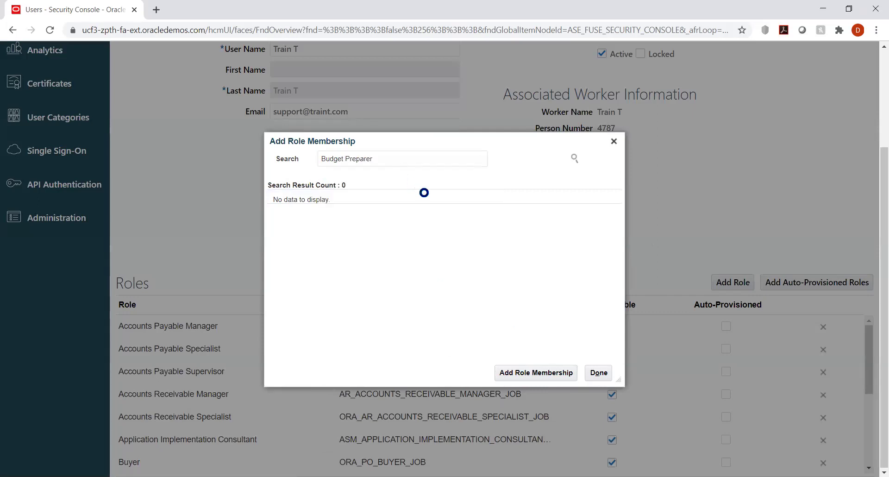
click(531, 371)
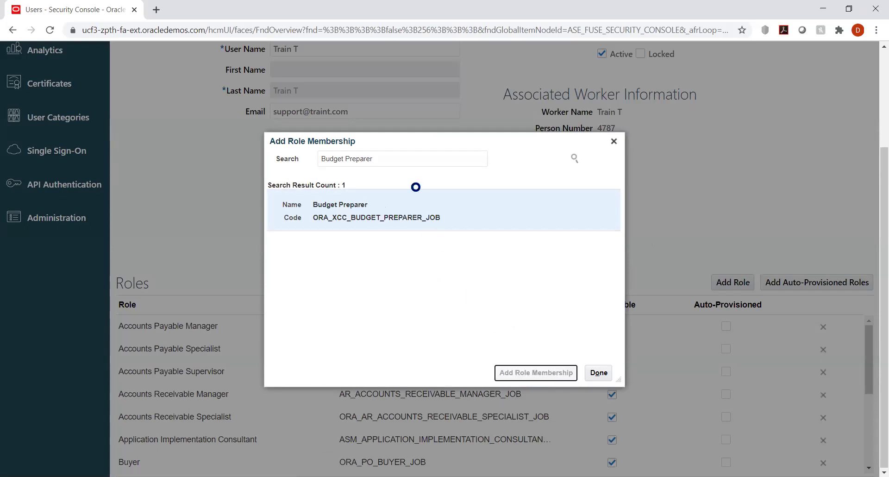
- Add the Budget Manager role with code ORA_XCC_BUDGET_MANAGER_JOB to the account and finish adding roles
double_click(400, 161)
text(manag)
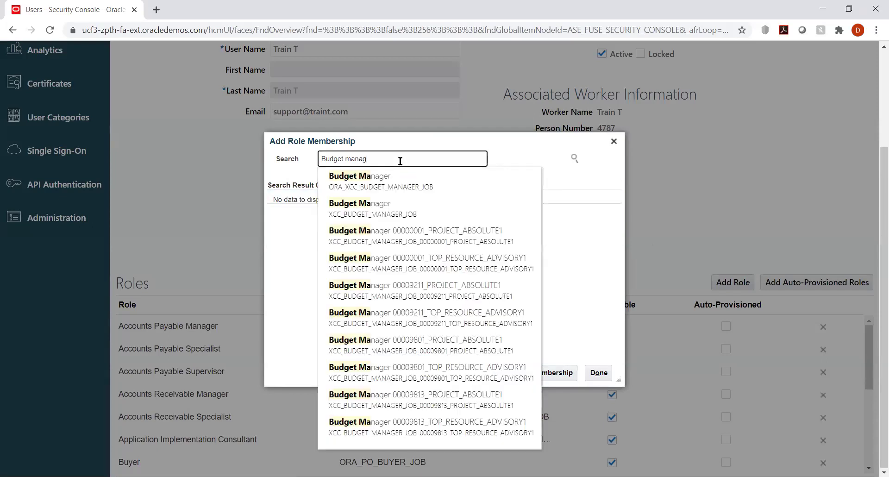
click(397, 180)
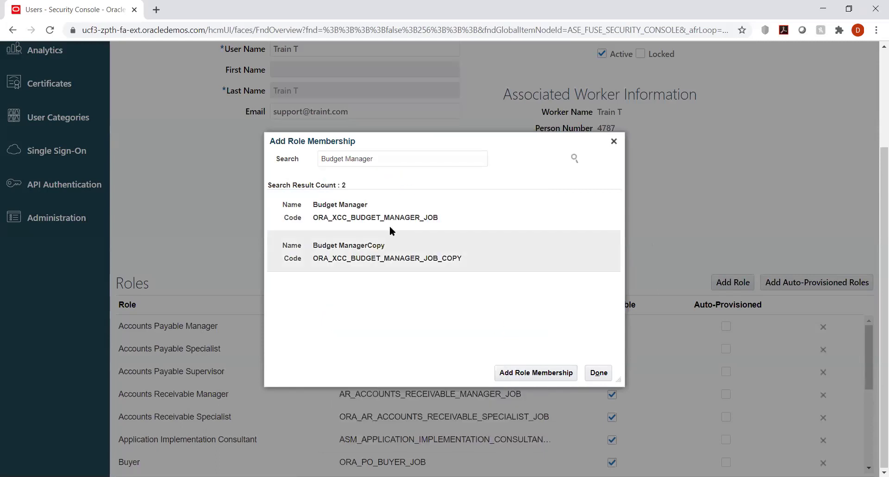
click(377, 207)
click(504, 372)
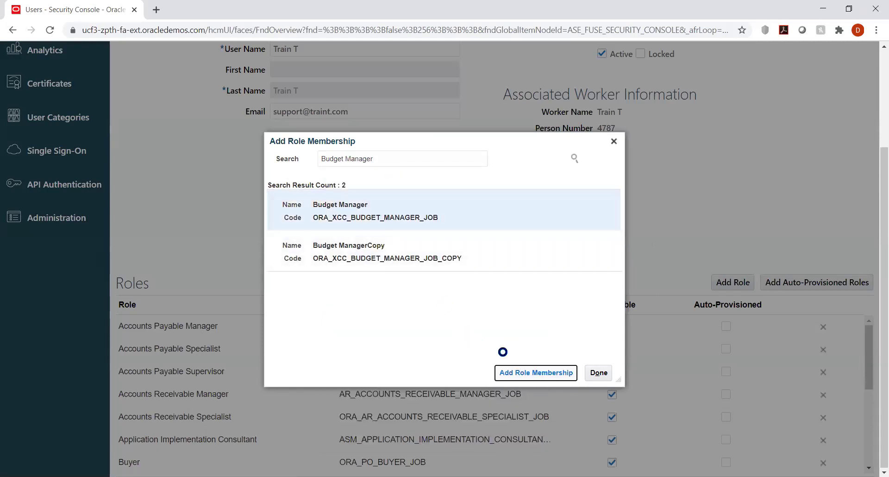
click(598, 376)
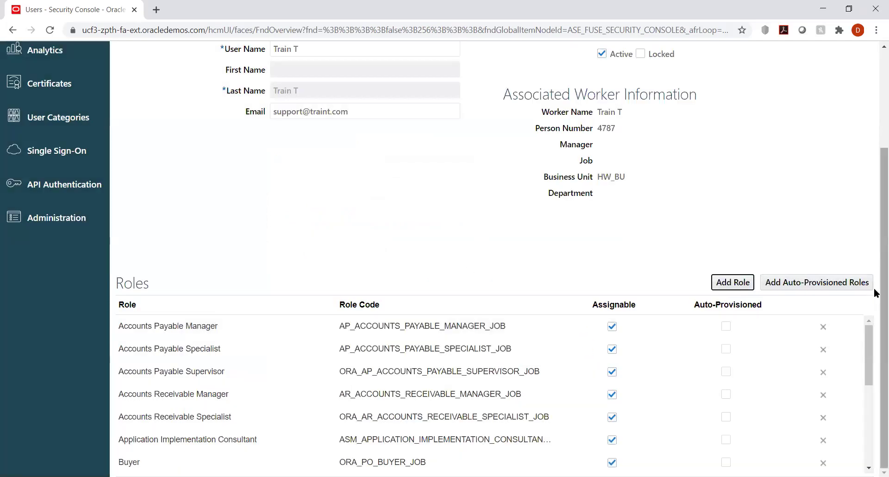
- Make the Budget Analyst, Budget Preparer and Budget Manager roles assignable, save the user account and return to the accounts list
drag(869, 353, 875, 435)
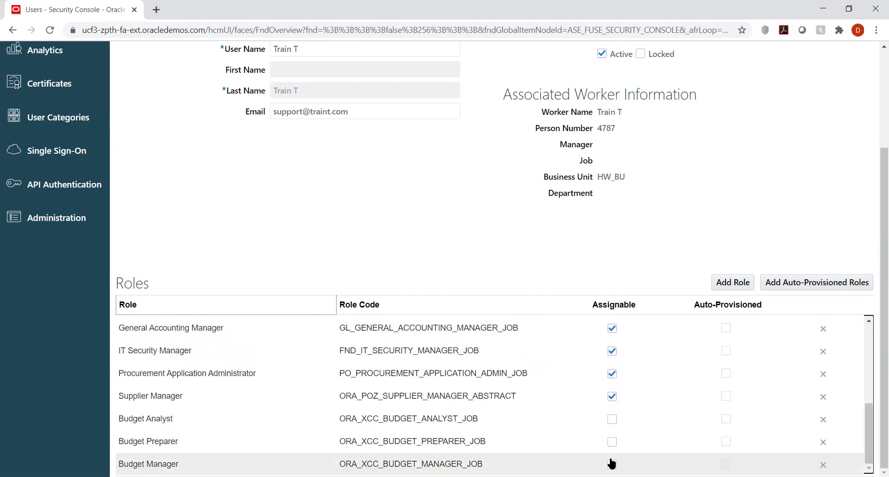
click(612, 419)
click(612, 441)
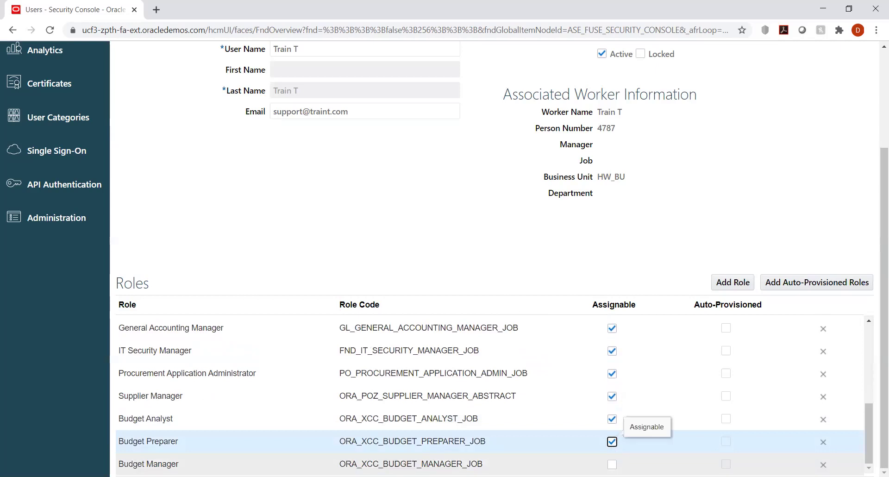
click(613, 464)
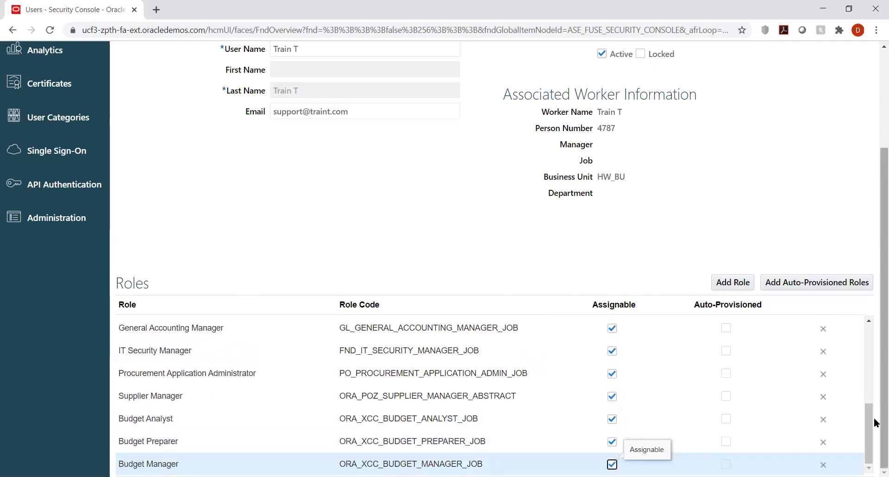
drag(881, 419, 876, 298)
click(737, 96)
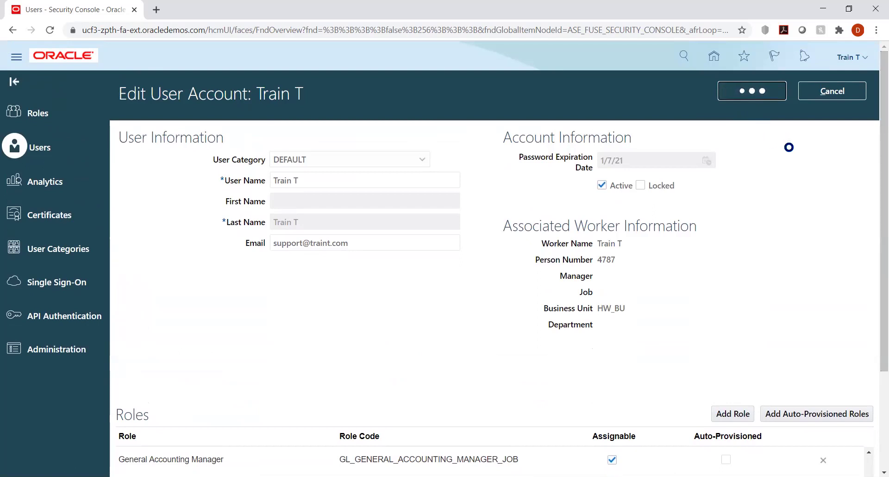
click(819, 89)
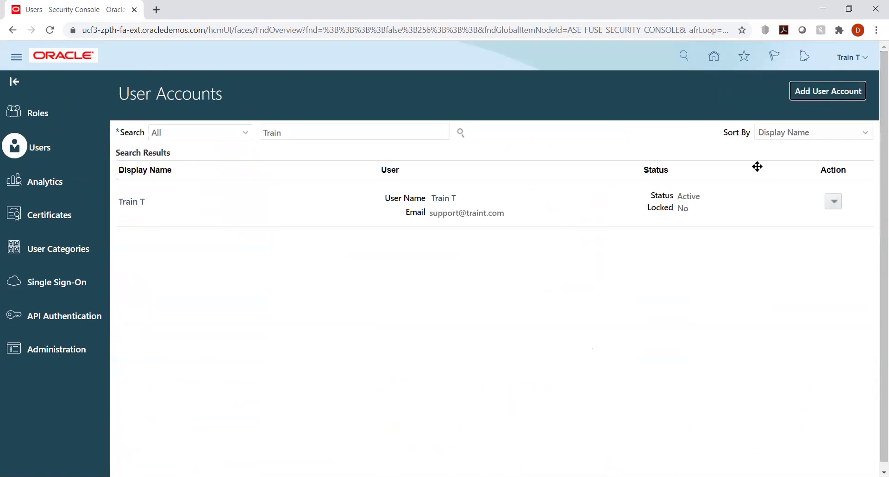
- Open the Manage Control Budget Data Access for Users task in the KK Implementation project from Setup and Maintenance
click(714, 57)
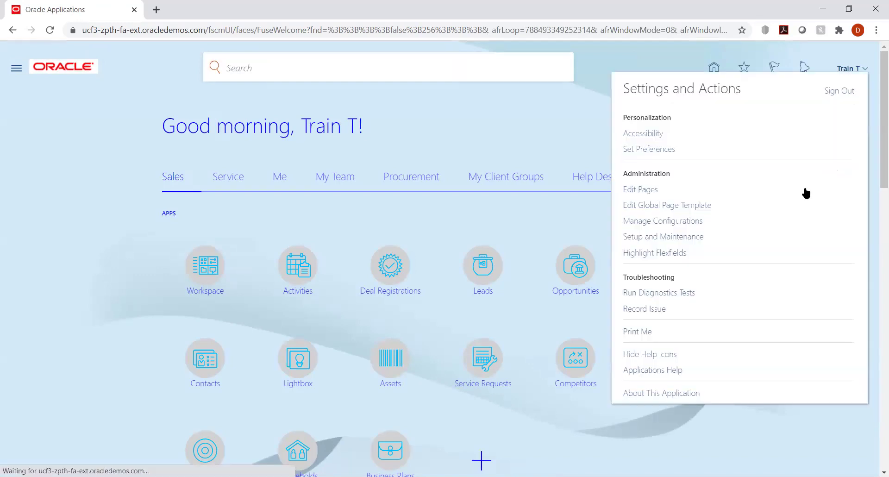
click(671, 240)
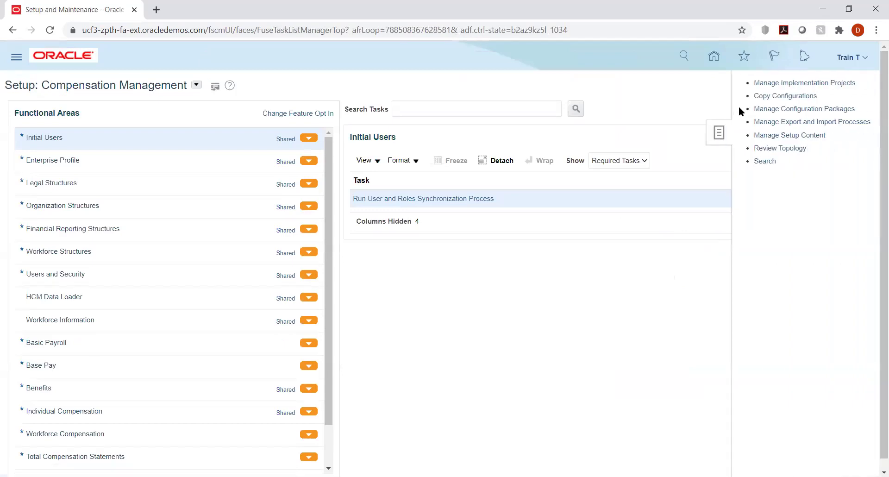
click(775, 83)
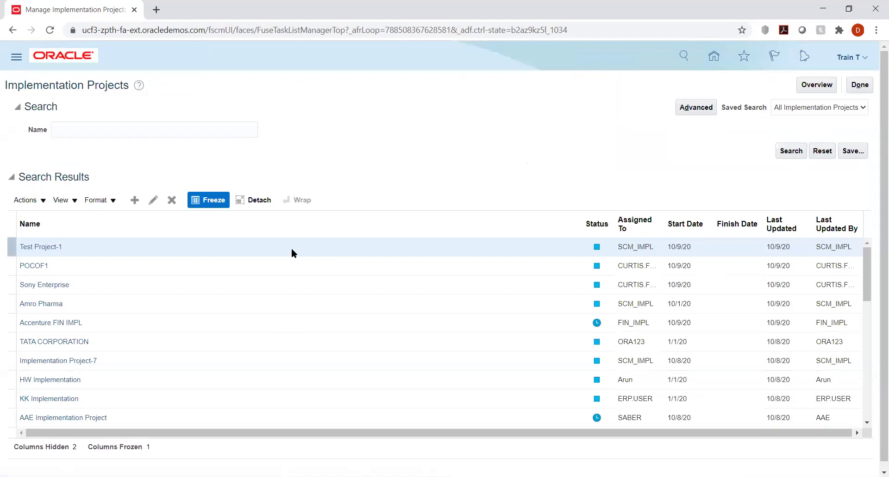
click(23, 398)
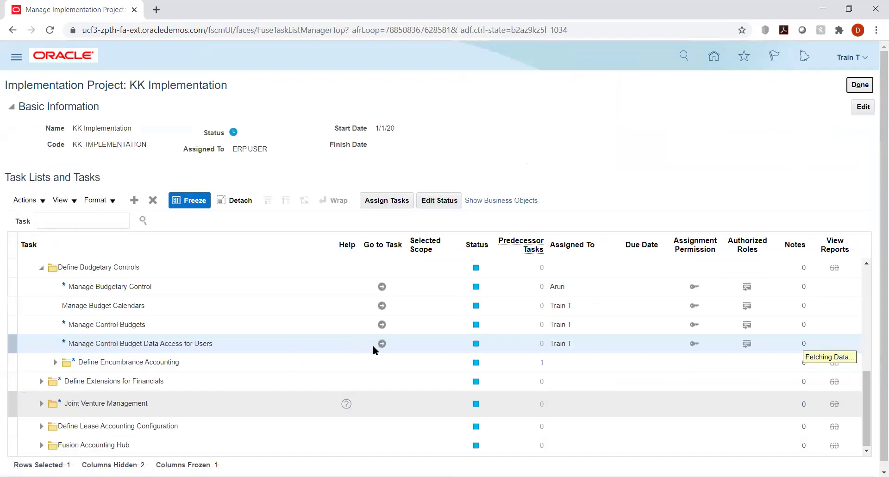
click(380, 360)
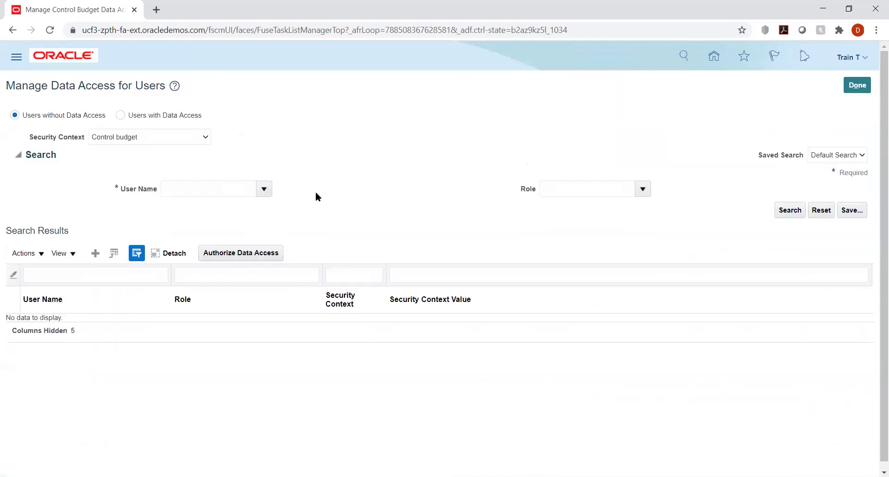
- Create a data access entry for the training user with role Budget Analyst, security context Control budget, and enter kk to find the context value
click(95, 253)
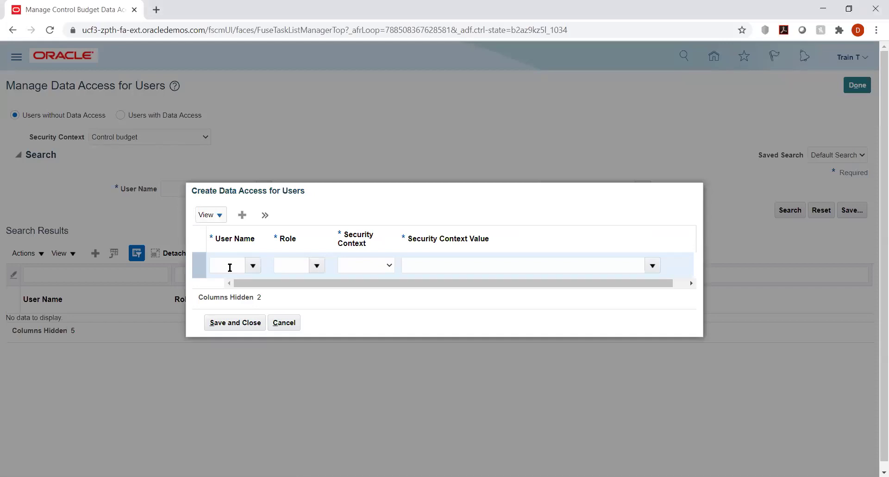
click(225, 264)
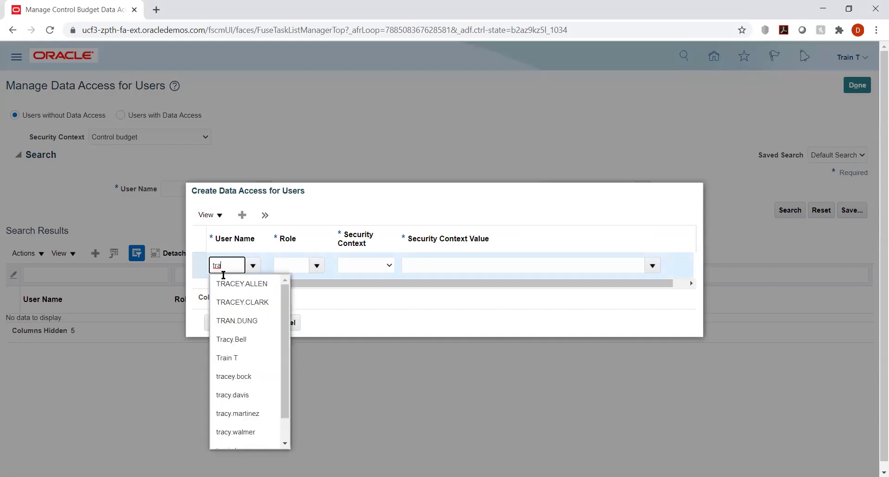
click(231, 358)
click(295, 266)
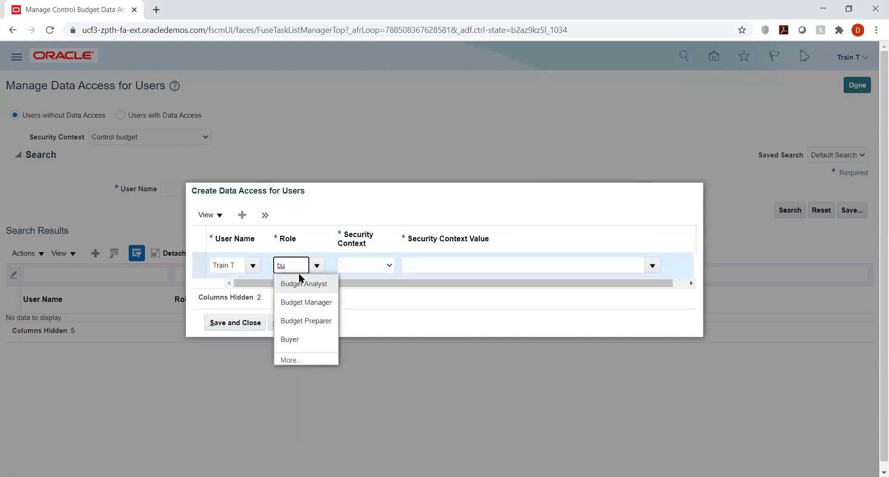
click(301, 281)
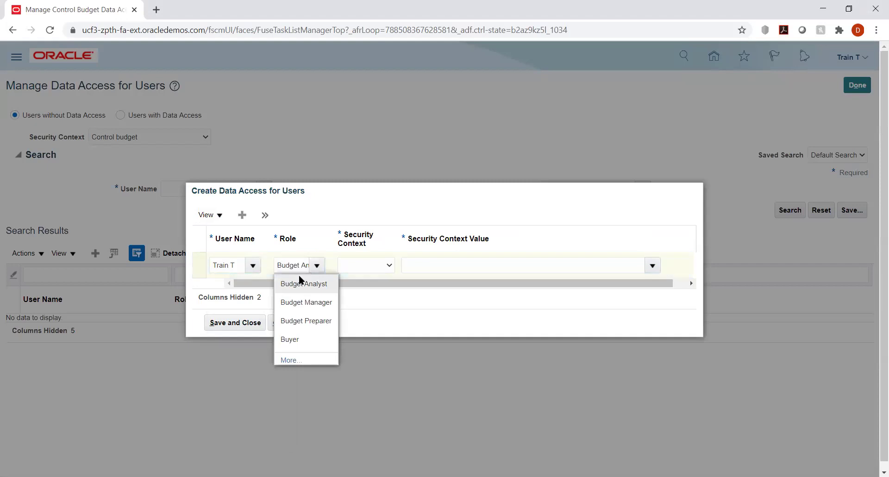
click(378, 262)
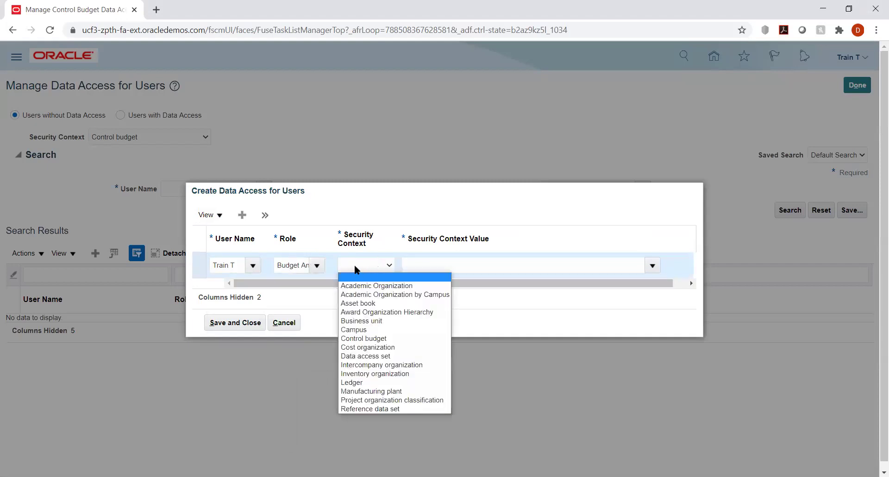
click(366, 339)
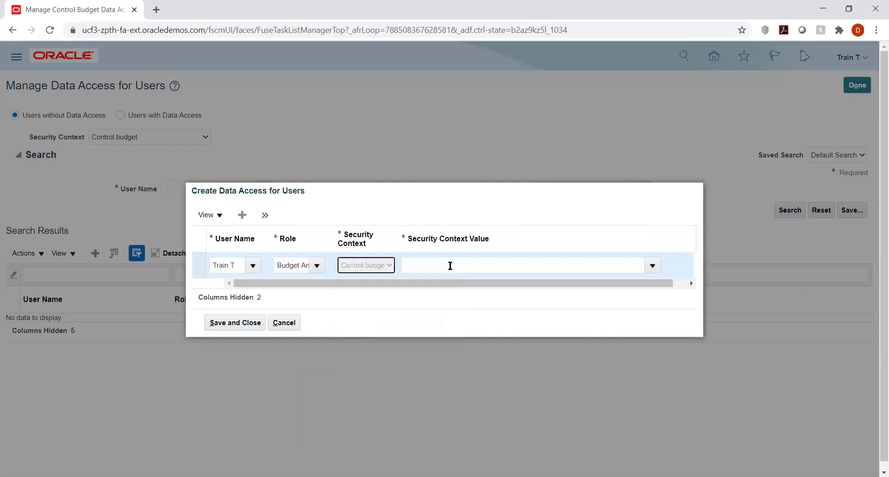
click(450, 266)
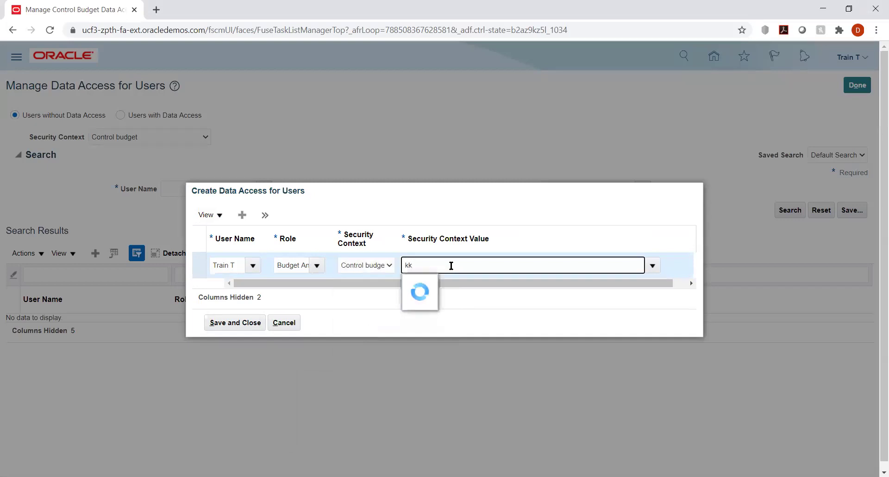
- Set the Budget Analyst row's context value to KK_Budget and add a row for the same user with the Budget Manager role
click(422, 284)
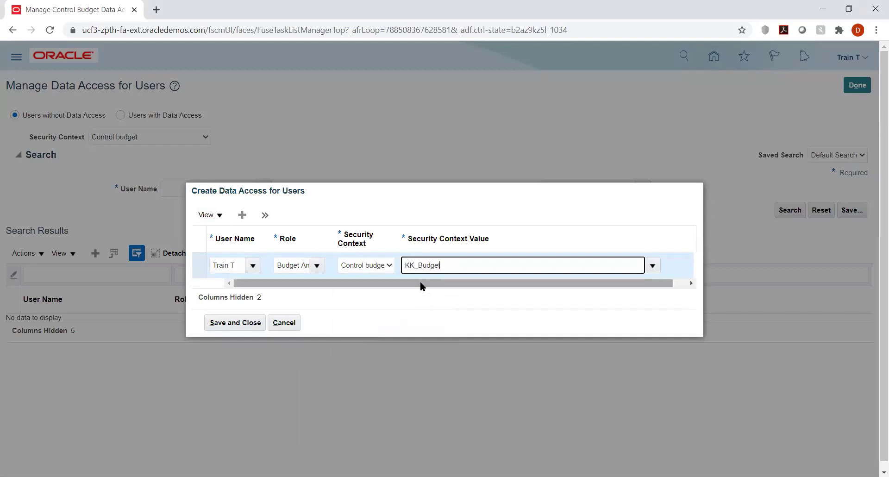
click(242, 215)
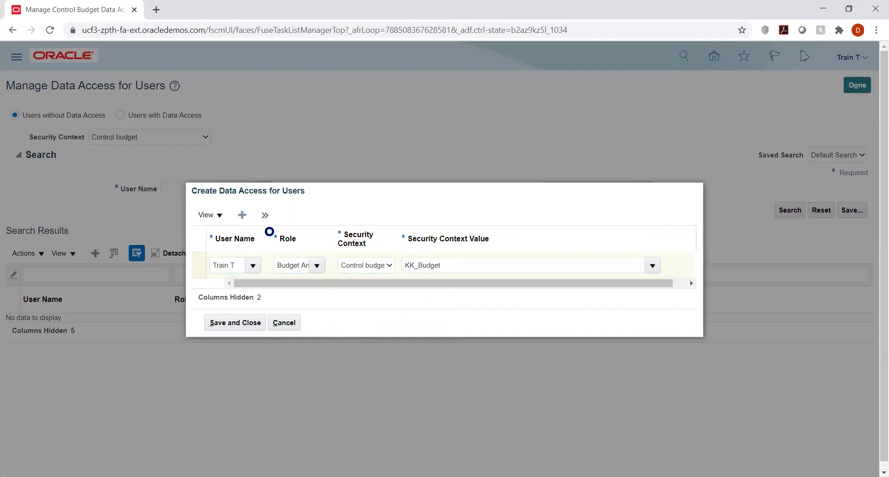
click(226, 258)
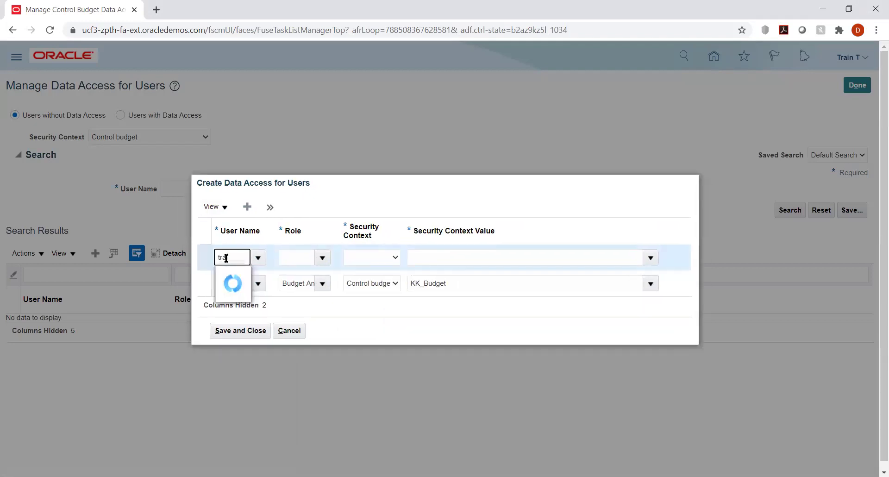
click(227, 277)
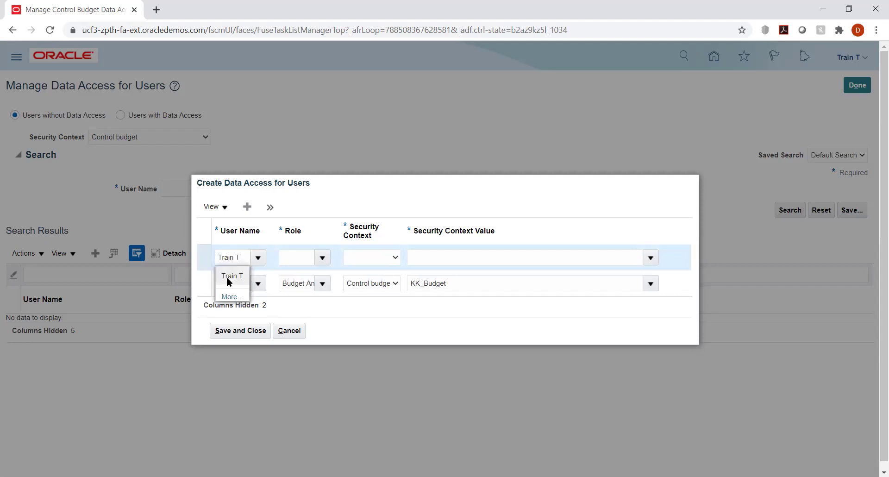
click(298, 257)
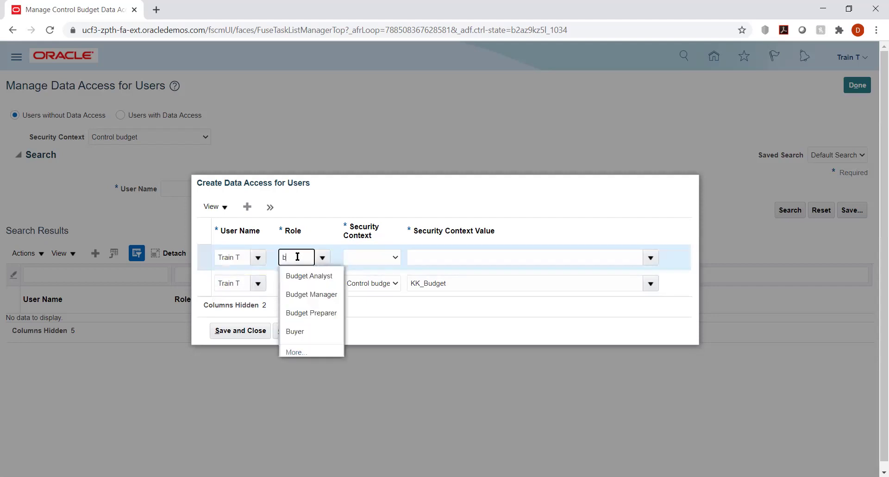
click(297, 294)
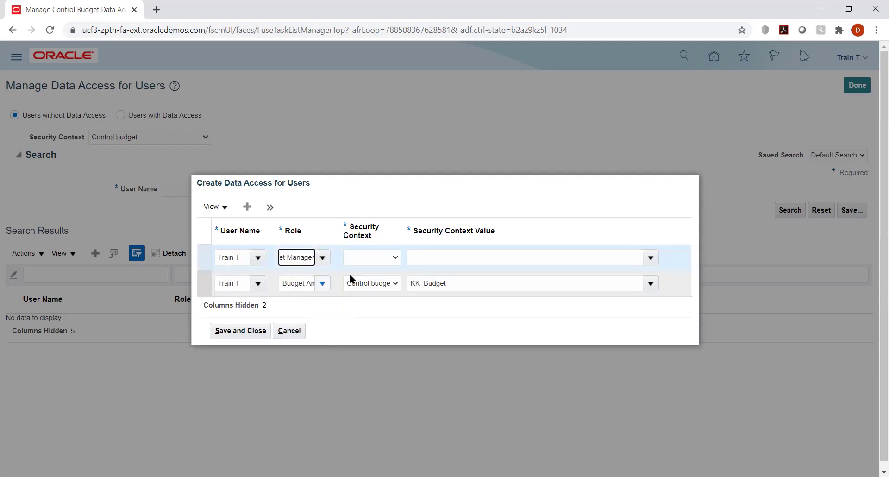
- Set the Budget Manager row's security context to Control budget and its context value to KK_Budget
click(379, 259)
key(Down)
key(Down)
key(Down)
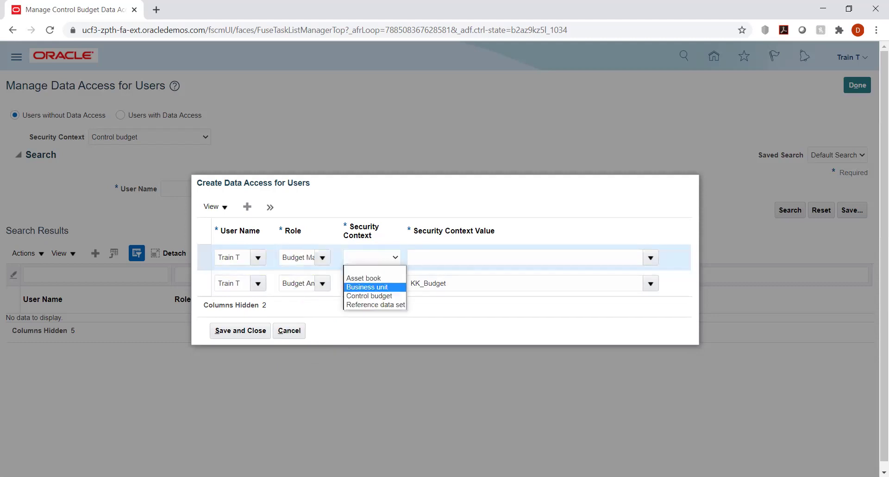
click(369, 296)
click(442, 259)
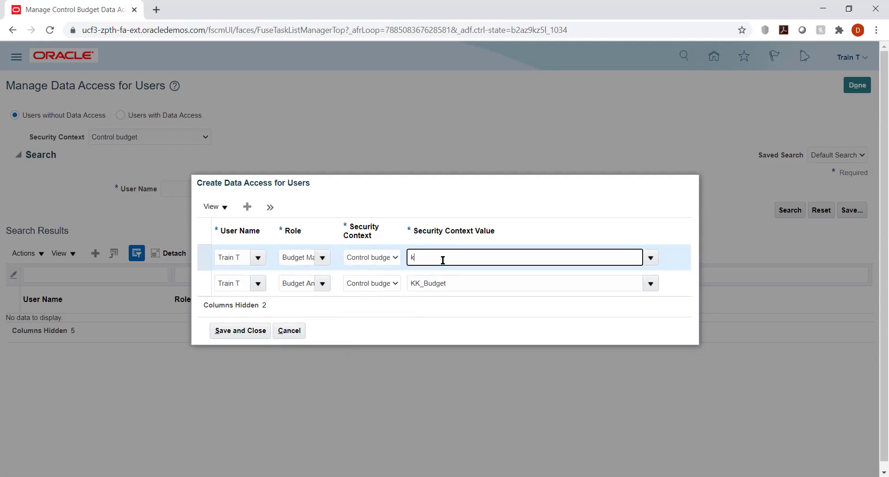
click(432, 276)
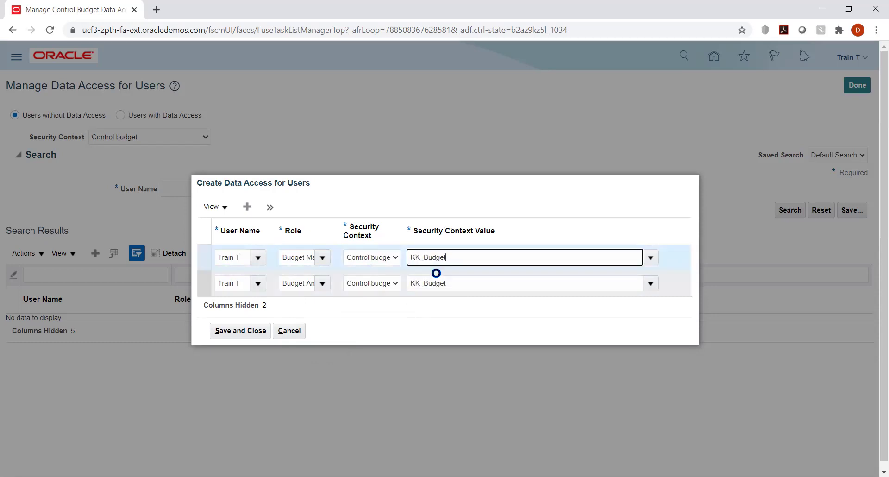
- Add a third data access row for the same training user with the Budget Preparer role
click(246, 207)
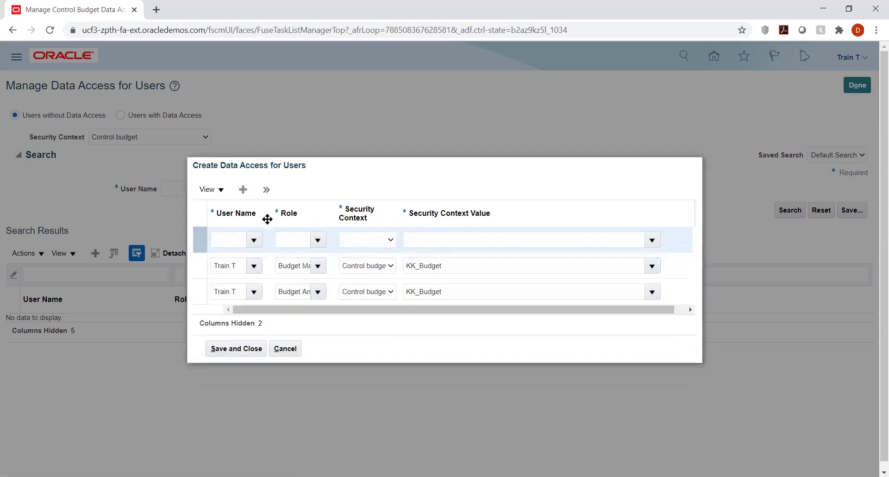
text(tr)
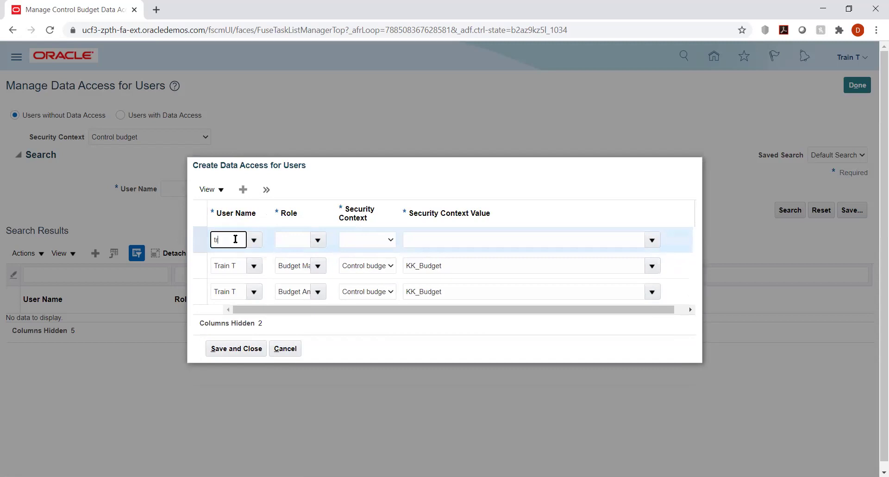
text(ai)
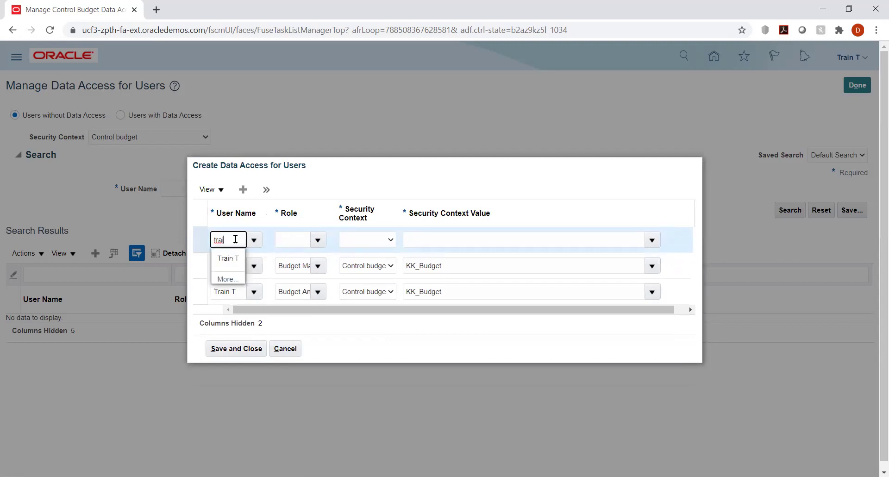
click(232, 259)
click(296, 241)
text(b)
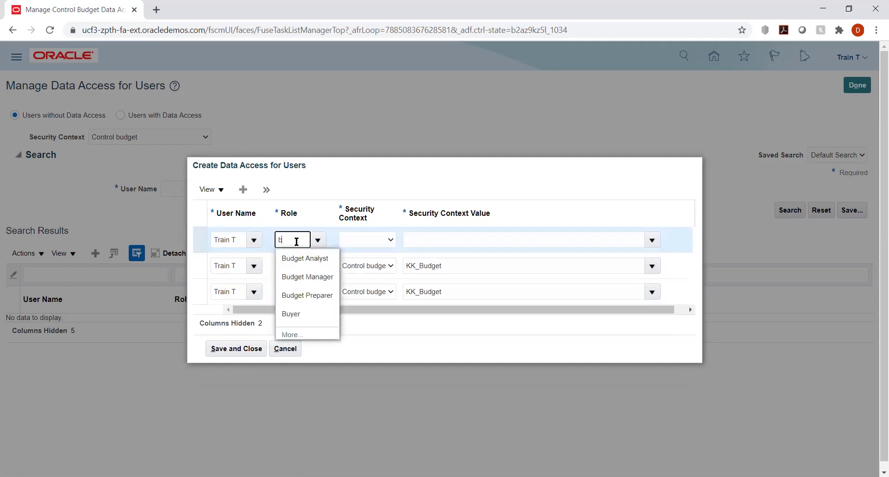
click(293, 296)
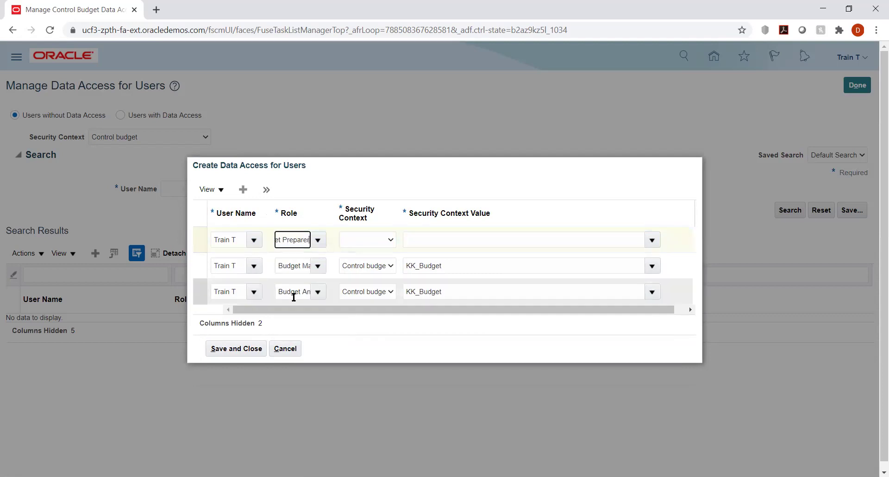
- Give the Budget Preparer row the Control budget context with value KK_Budget, and save the data access assignments
click(365, 237)
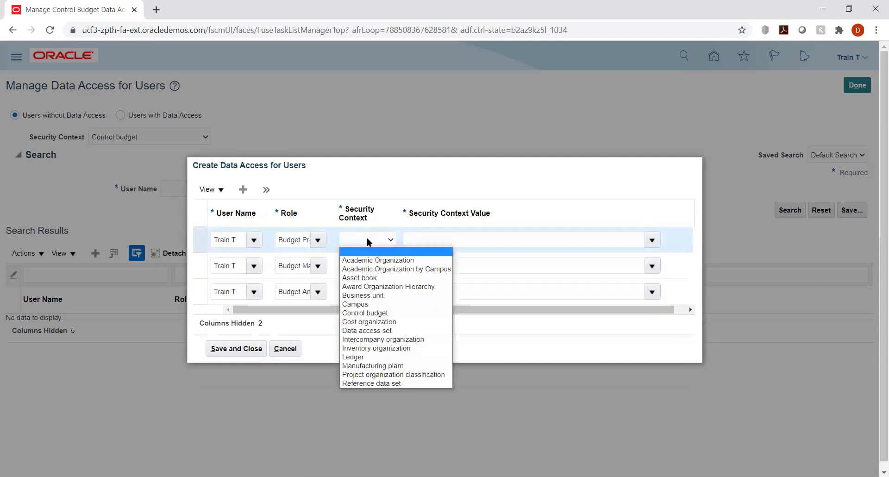
click(368, 314)
click(466, 238)
text(kk)
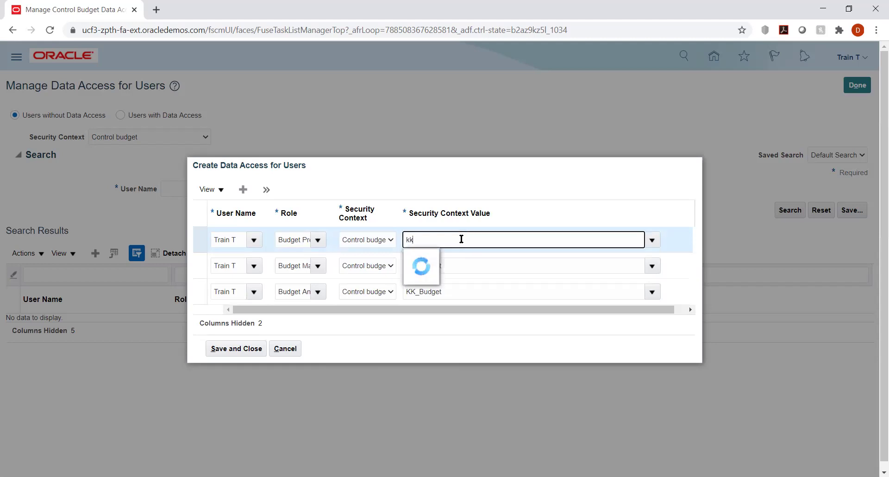
click(427, 258)
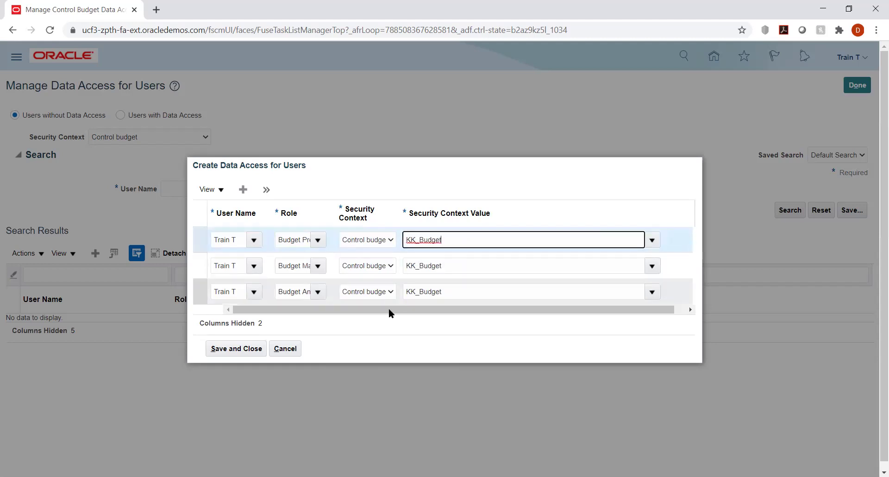
click(243, 347)
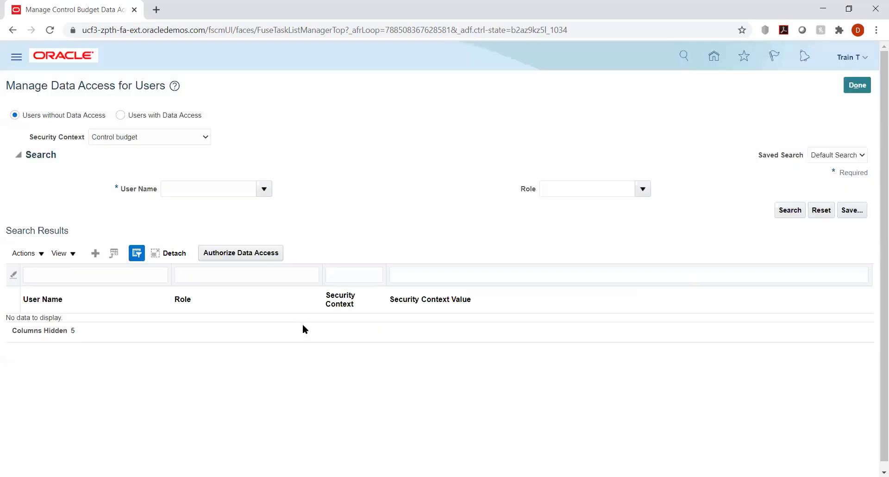
- Finish the data access task and sign out of the application, confirming the single sign-off
click(865, 89)
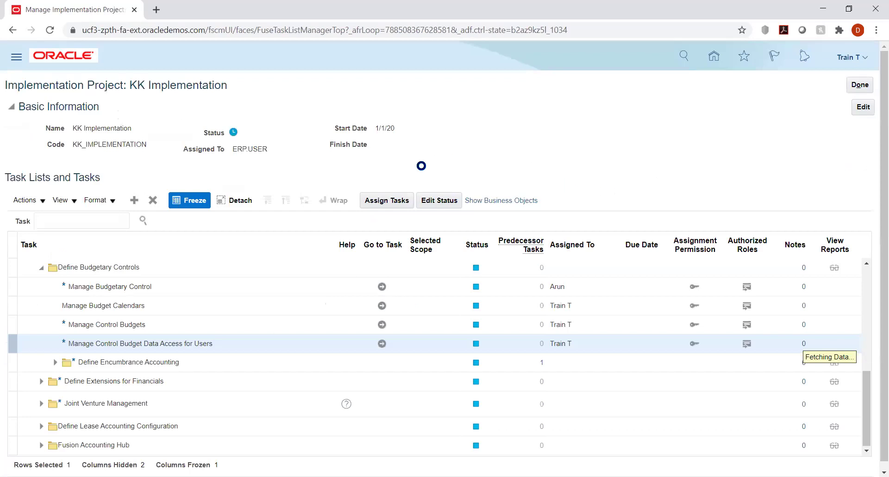
click(864, 58)
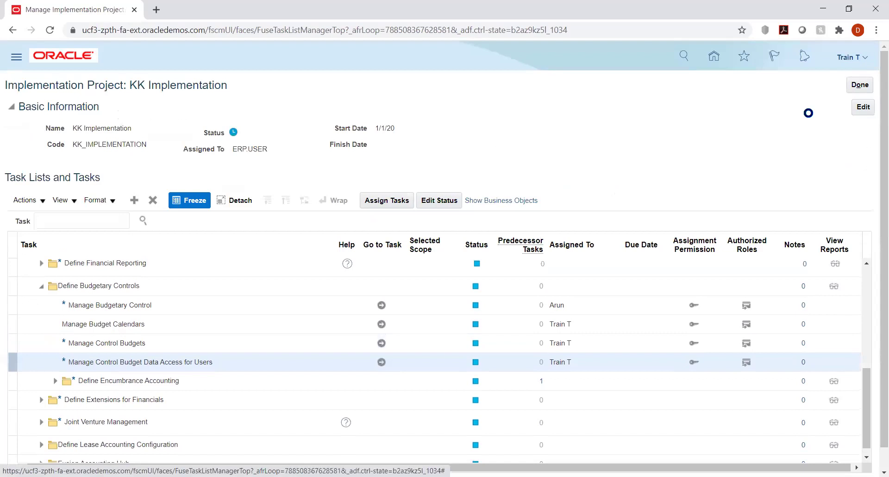
click(832, 79)
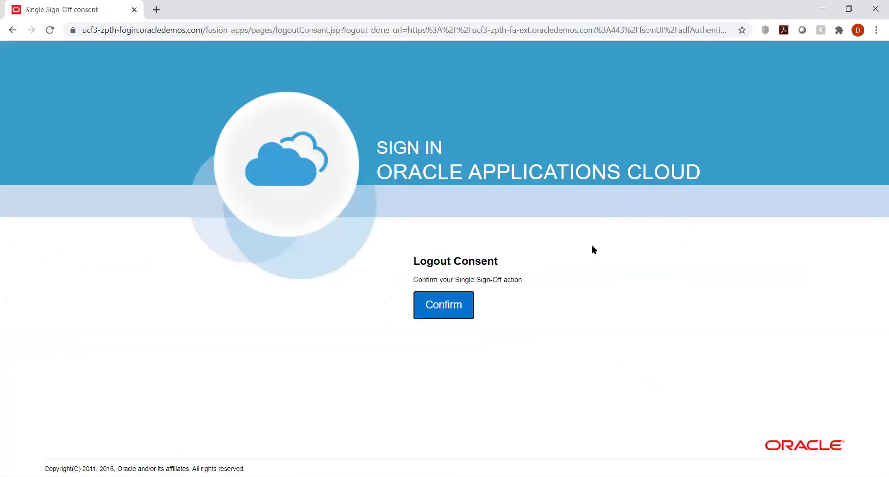
click(455, 301)
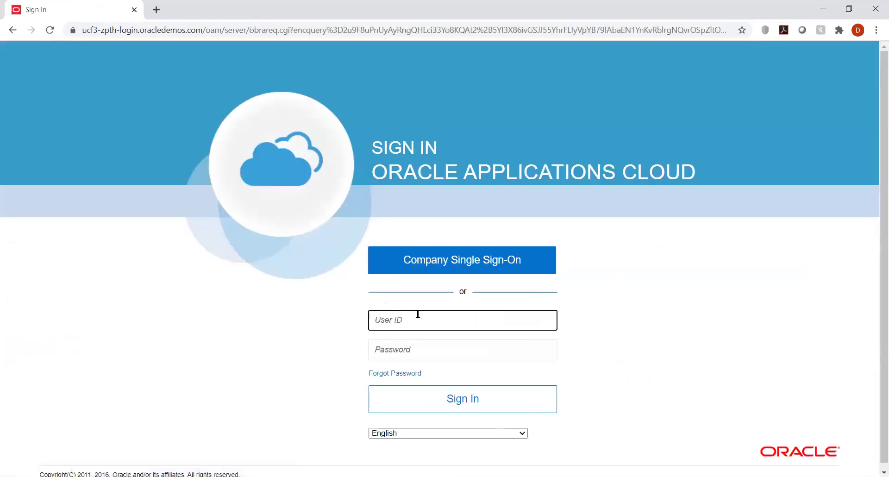
- Sign back in with the training user's ID and account password
text(Tr)
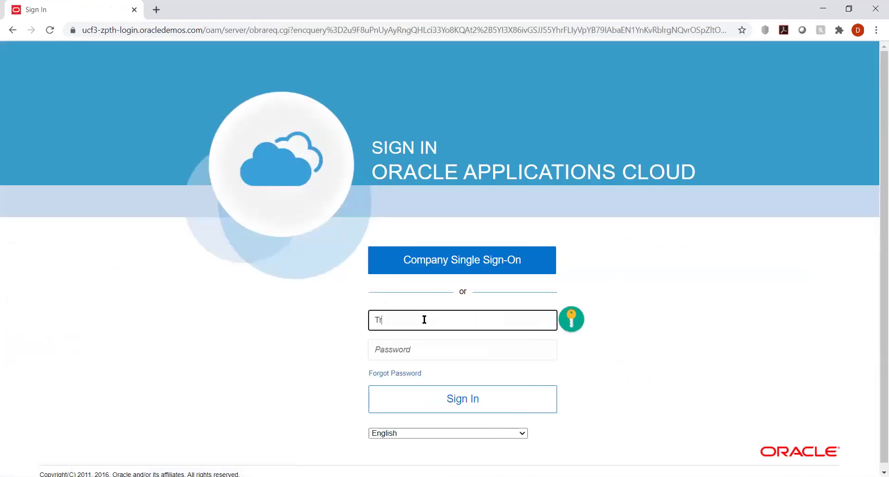
text(ain T)
key(Tab)
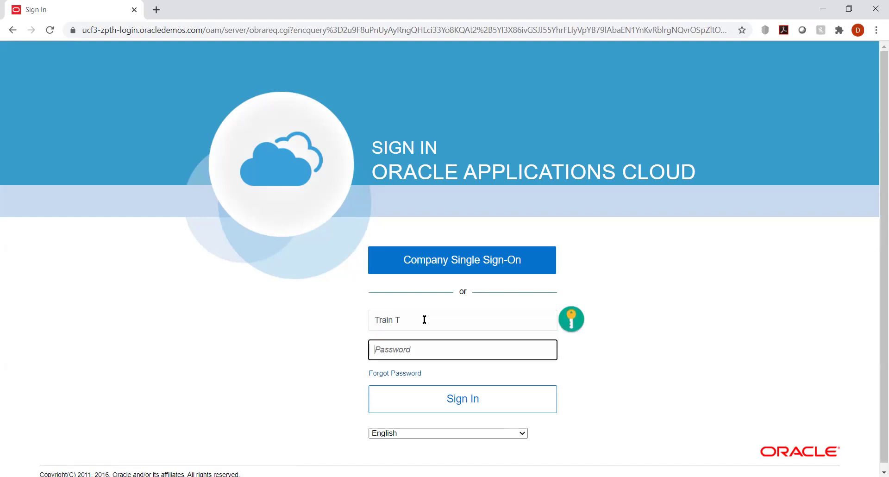
text(•••••••••)
key(Return)
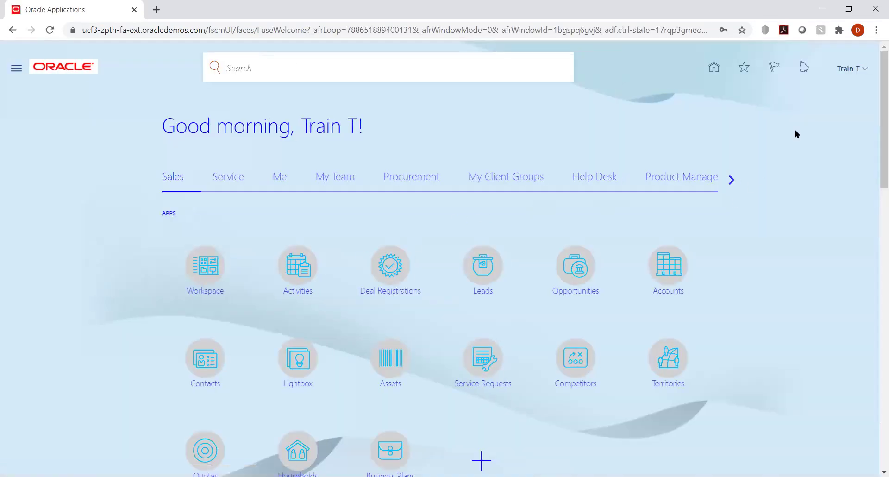
- Go to the implementation projects in Setup and Maintenance and open the KK Implementation project
click(866, 72)
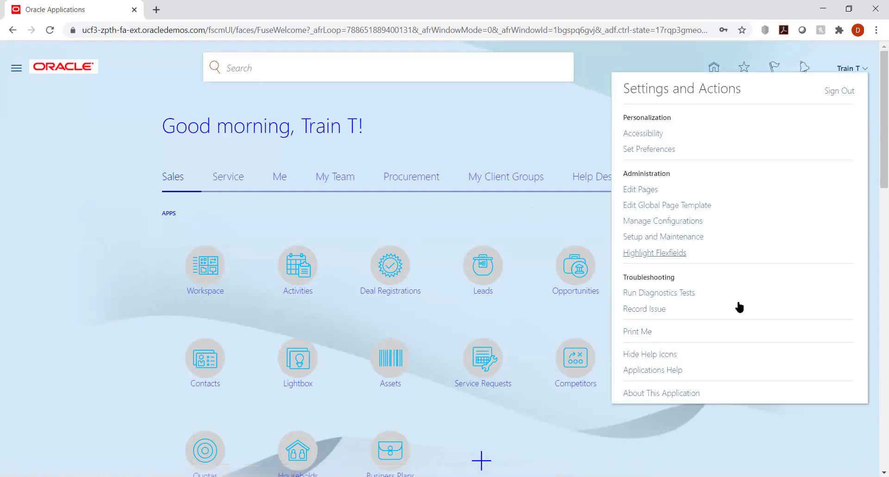
click(668, 236)
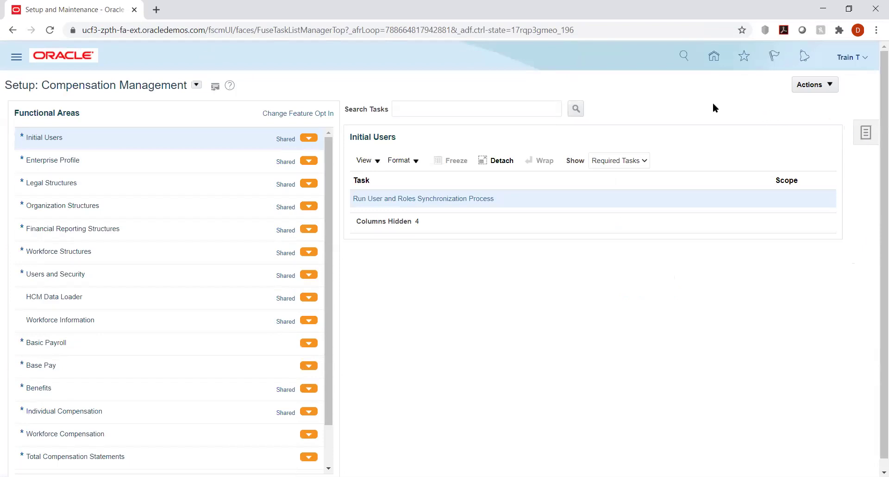
click(786, 83)
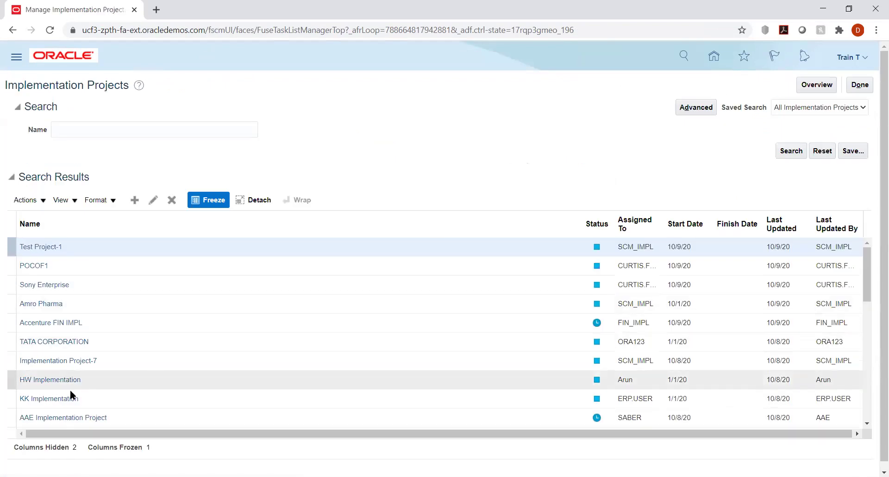
click(49, 398)
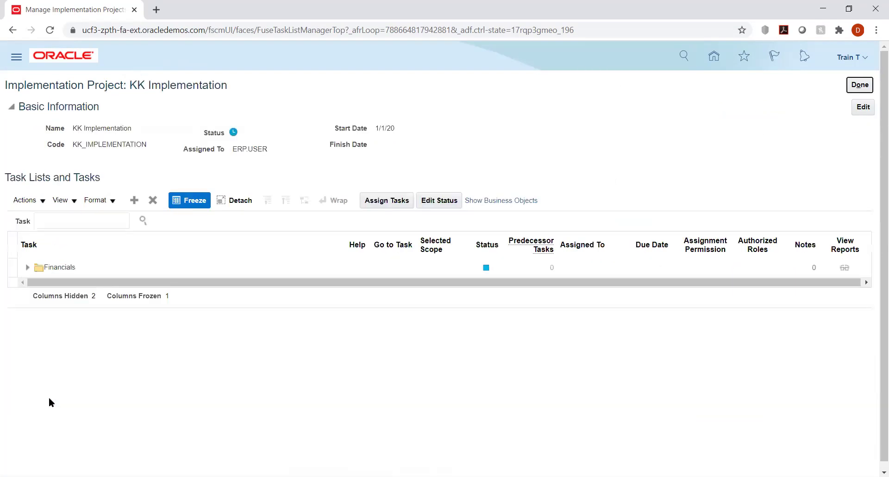
- Expand Financials and Define Budgetary Controls in the task list, and open the Manage Control Budgets task
click(26, 269)
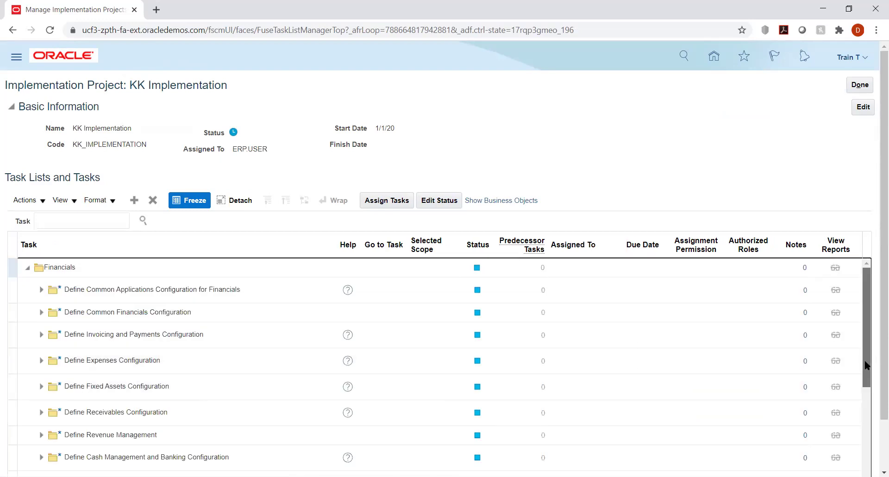
scroll(872, 448, down, 3)
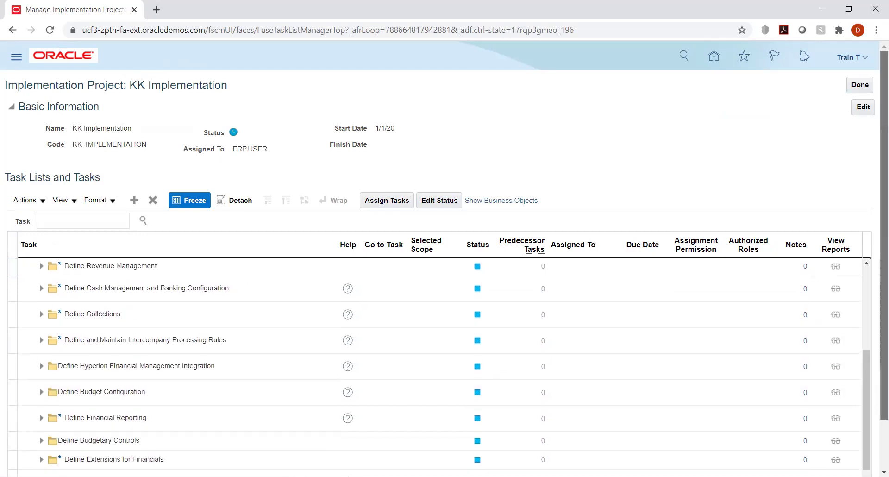
scroll(444, 278, down, 1)
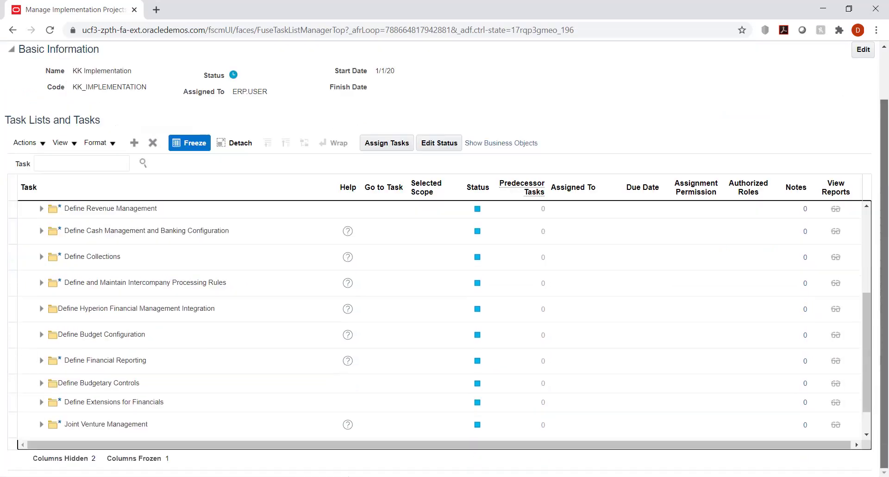
click(42, 384)
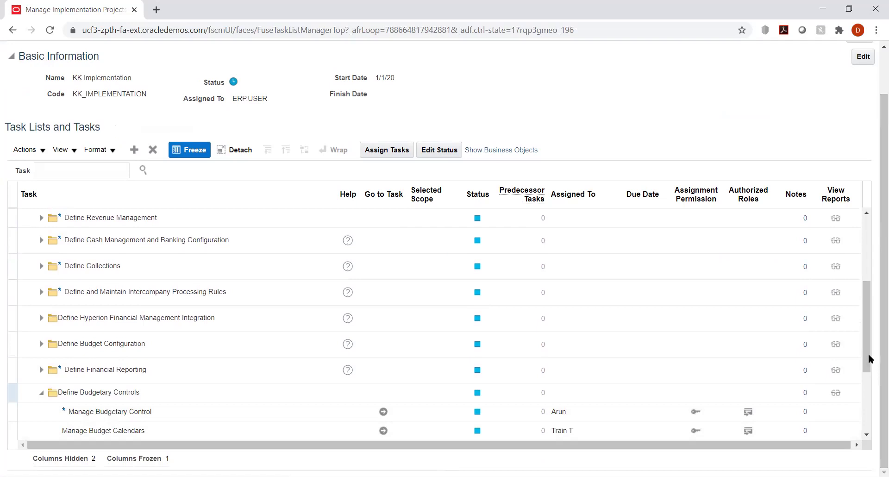
drag(869, 355, 869, 377)
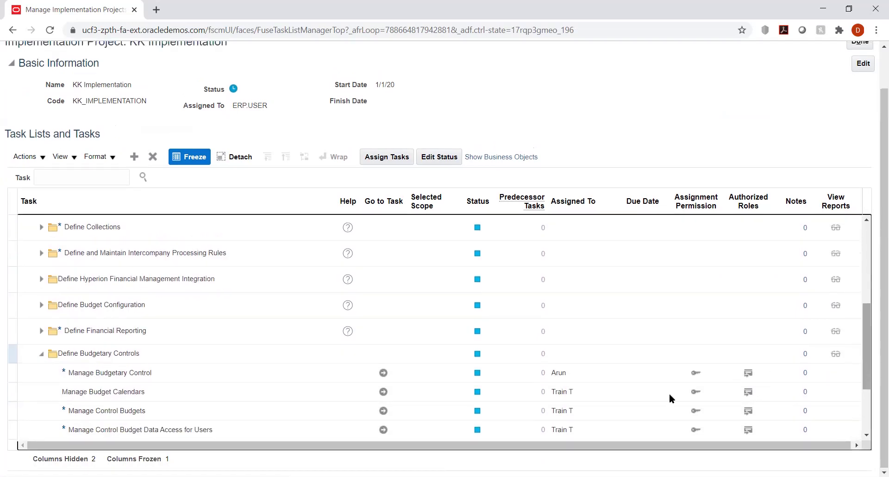
click(384, 410)
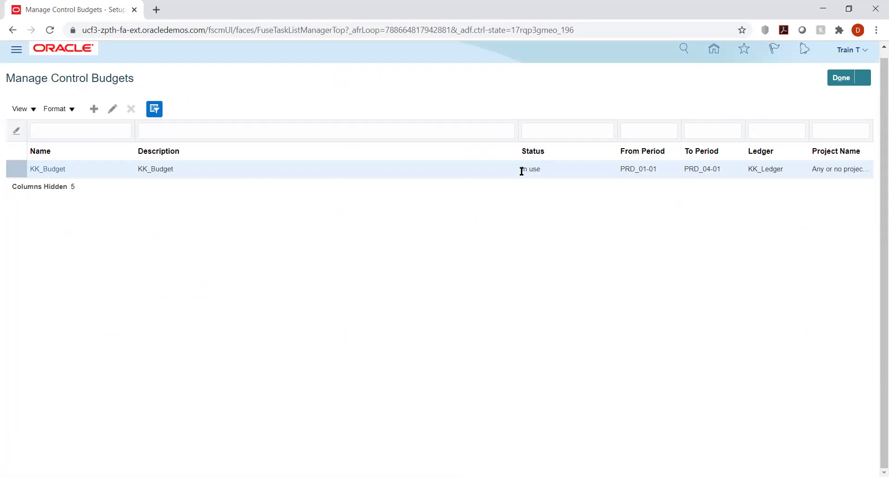
- Open the KK_Budget control budget to examine its status and available actions, and return to the control budget list
click(51, 170)
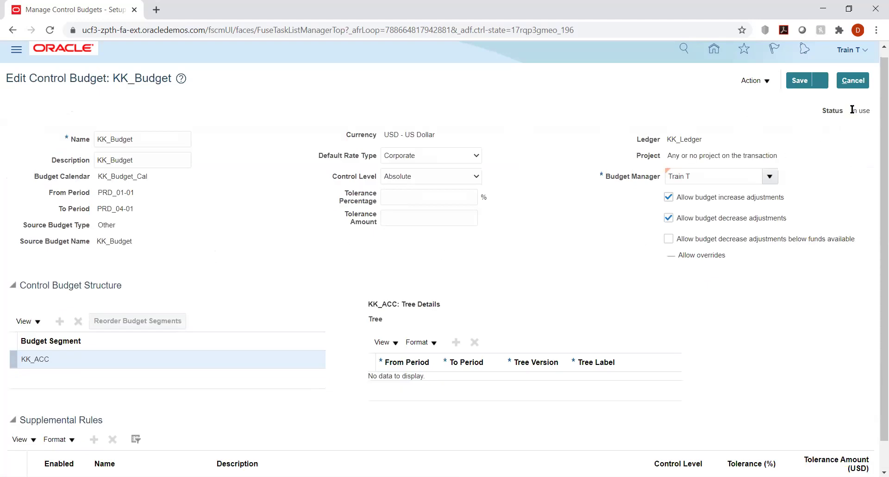
drag(852, 109, 873, 111)
click(863, 140)
click(767, 82)
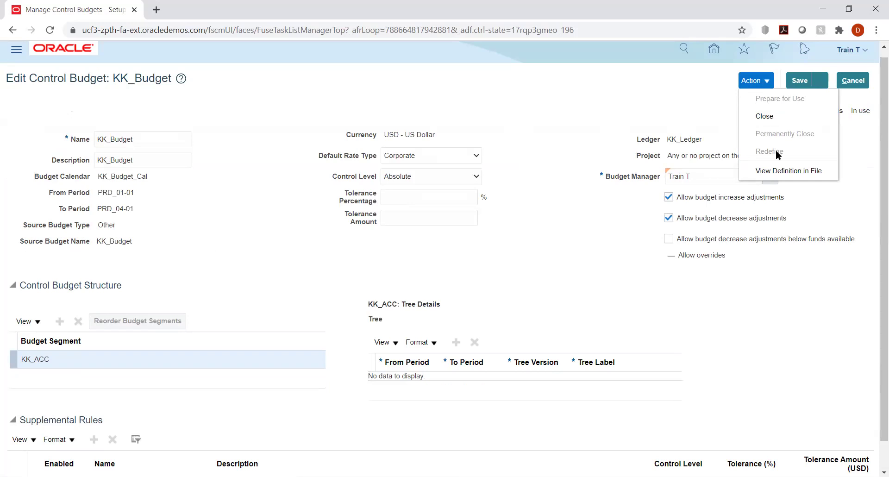
click(608, 108)
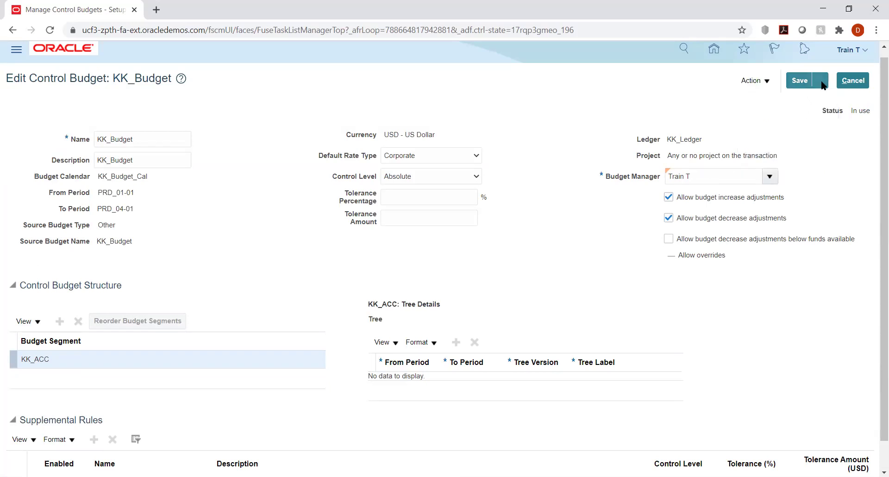
click(793, 81)
click(851, 80)
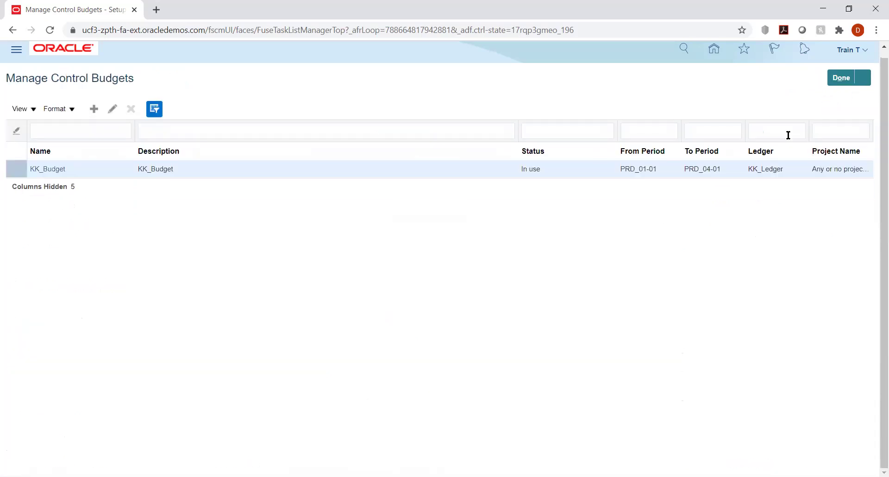
- Finish the control budgets task, return to the home page and open the Budgetary Control dashboard
click(841, 79)
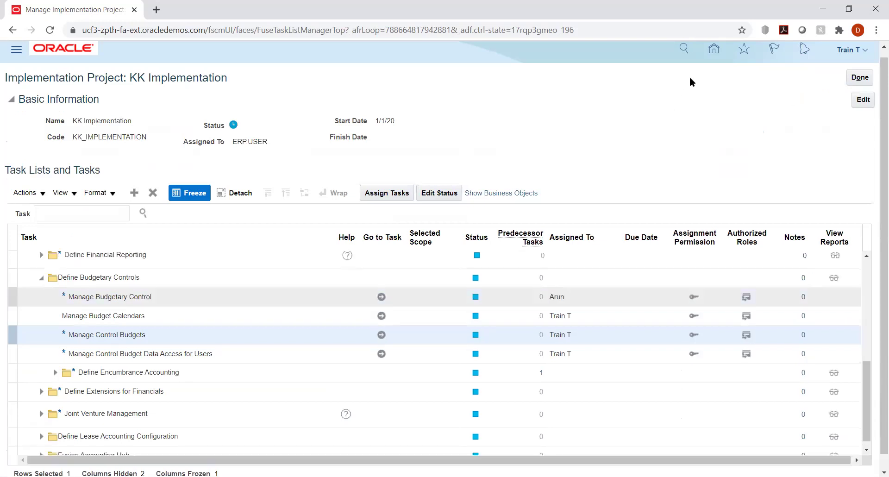
click(715, 50)
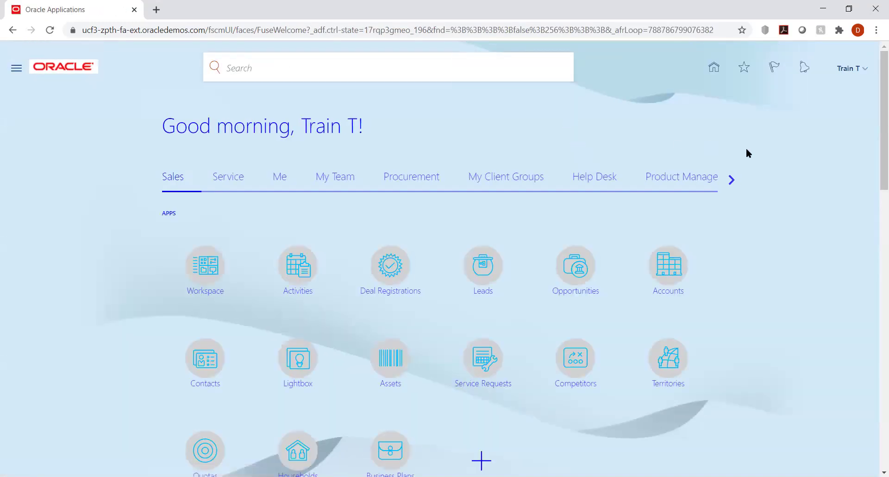
click(731, 181)
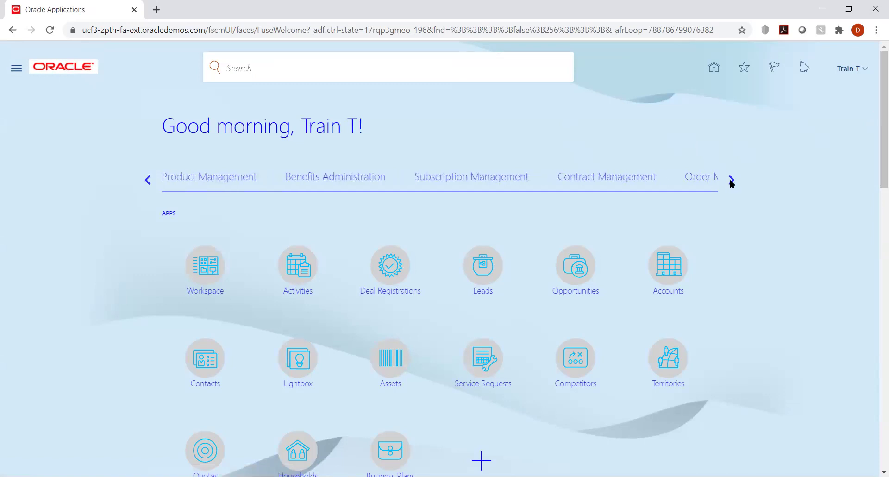
click(730, 181)
click(731, 180)
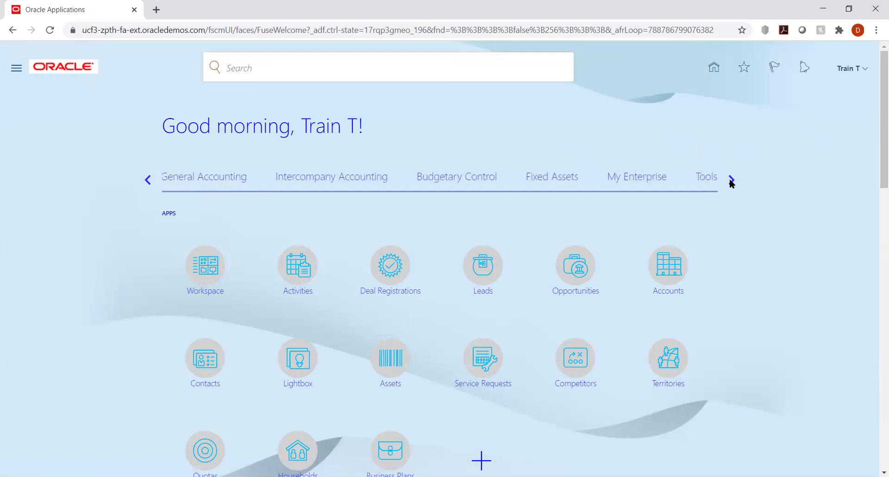
click(442, 183)
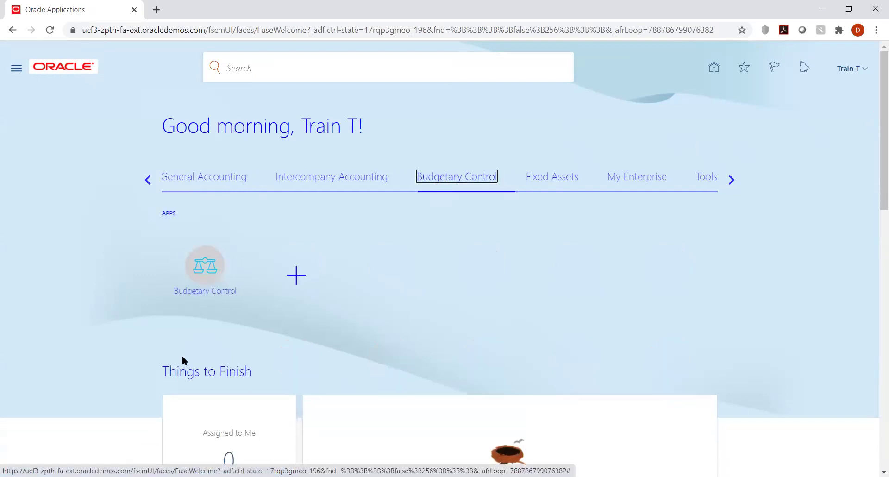
click(200, 272)
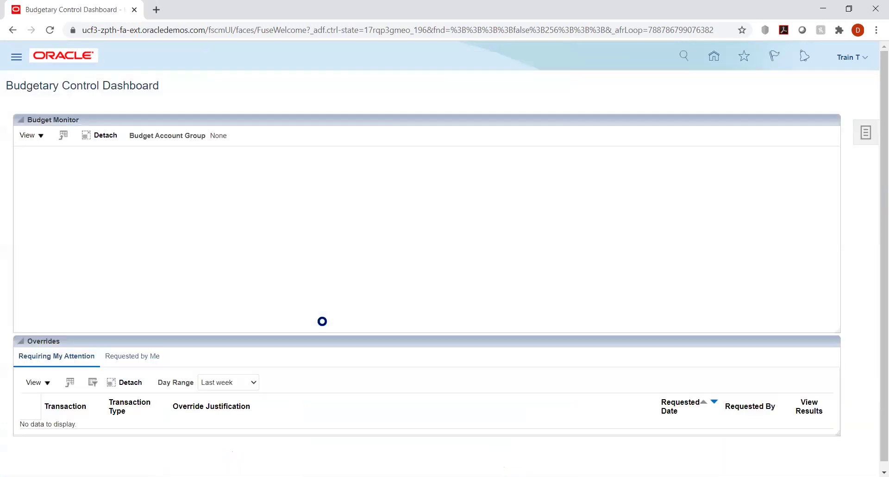
- Create a budget entry spreadsheet for the KK_Budget control budget, covering periods PRD_01-01 to PRD_04-01
click(859, 133)
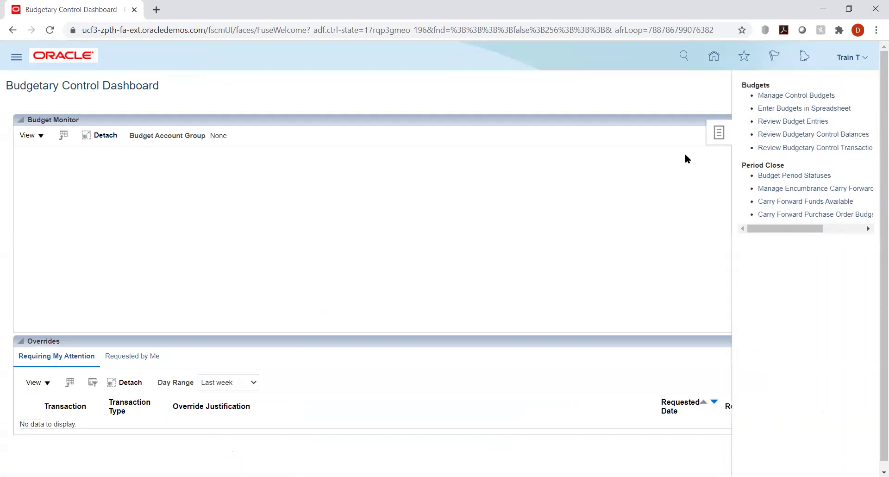
click(786, 109)
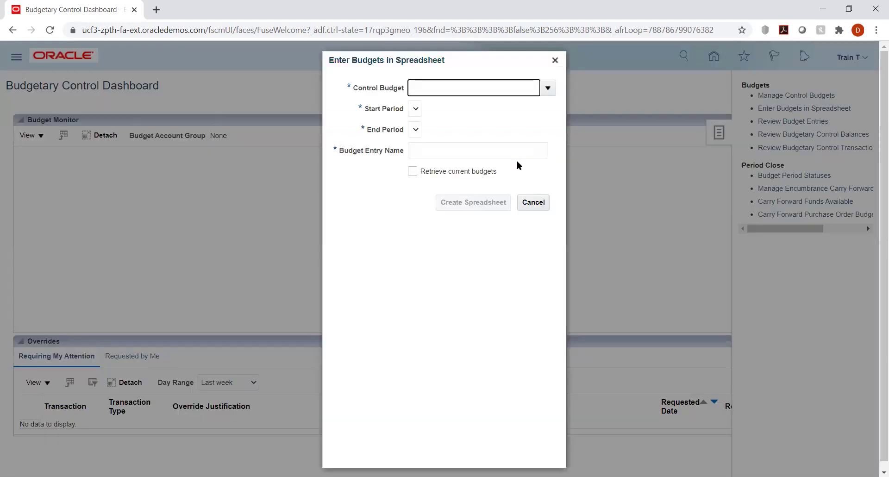
click(547, 88)
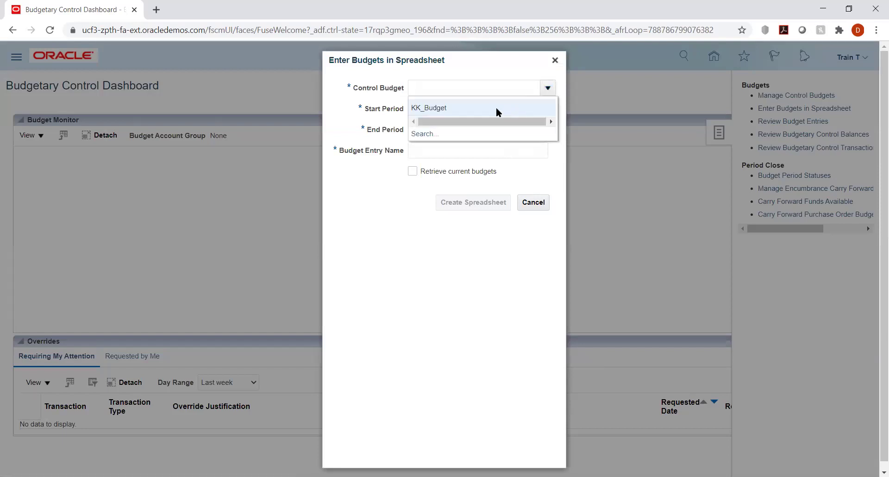
click(488, 106)
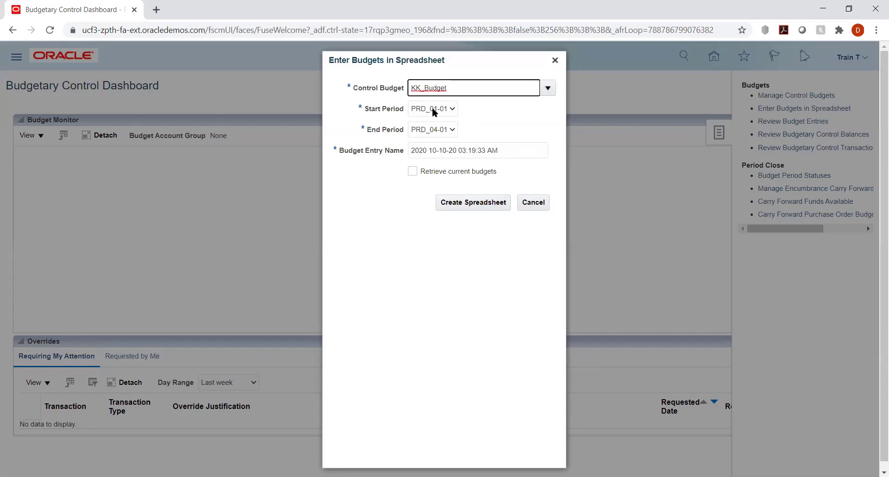
click(452, 129)
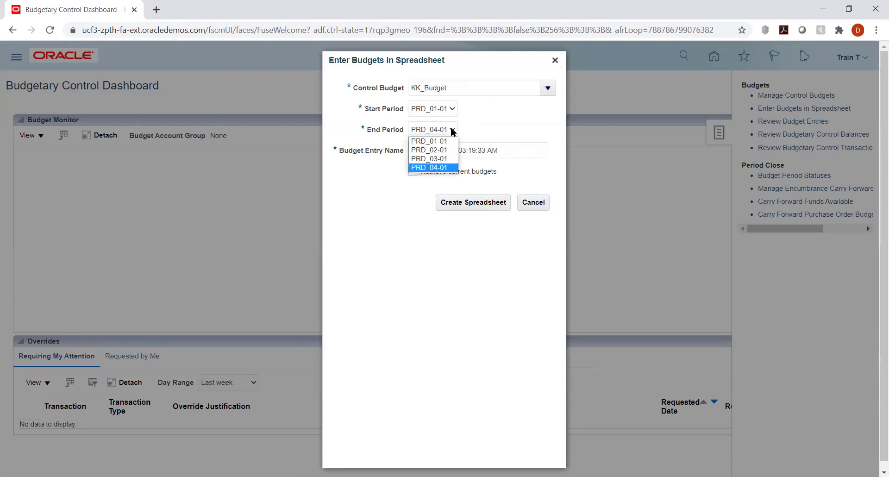
click(487, 123)
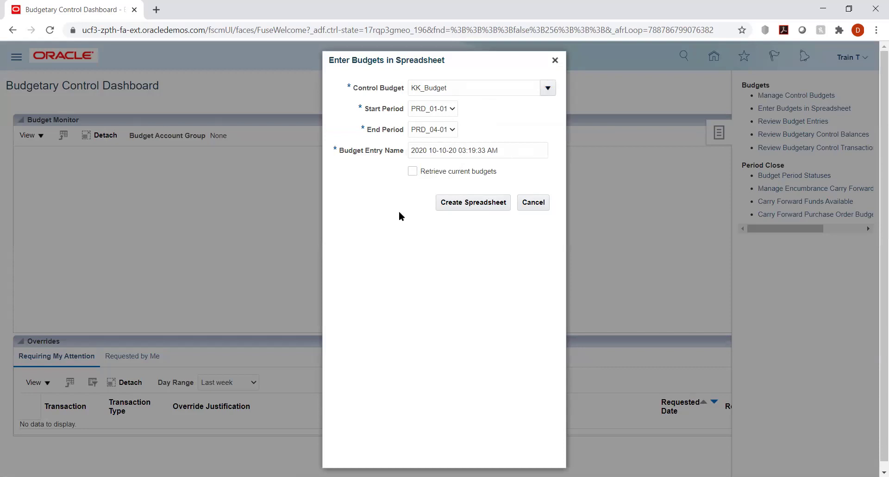
click(463, 204)
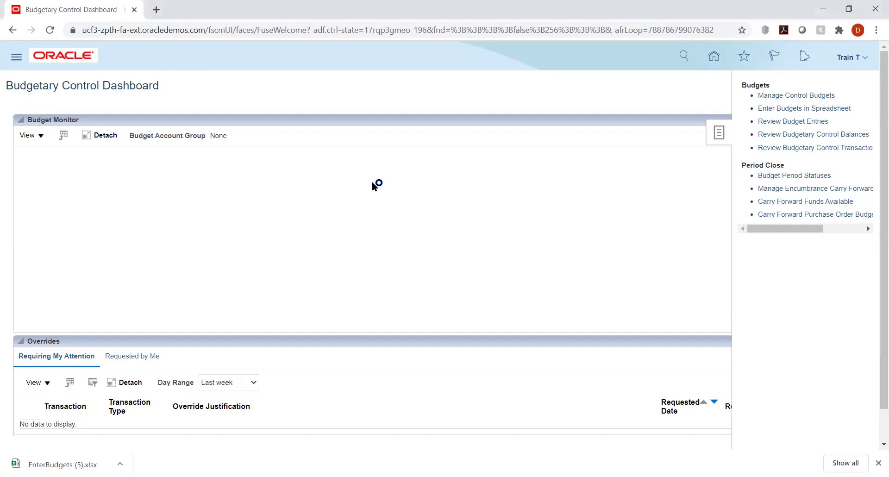
- Open the downloaded EnterBudgets (5).xlsx in Excel, enable editing and accept the connection to the application URL
click(63, 454)
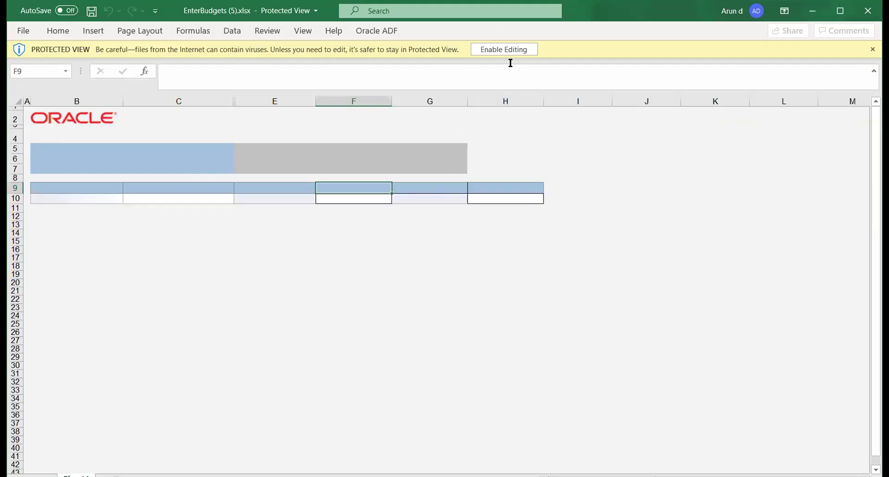
click(506, 50)
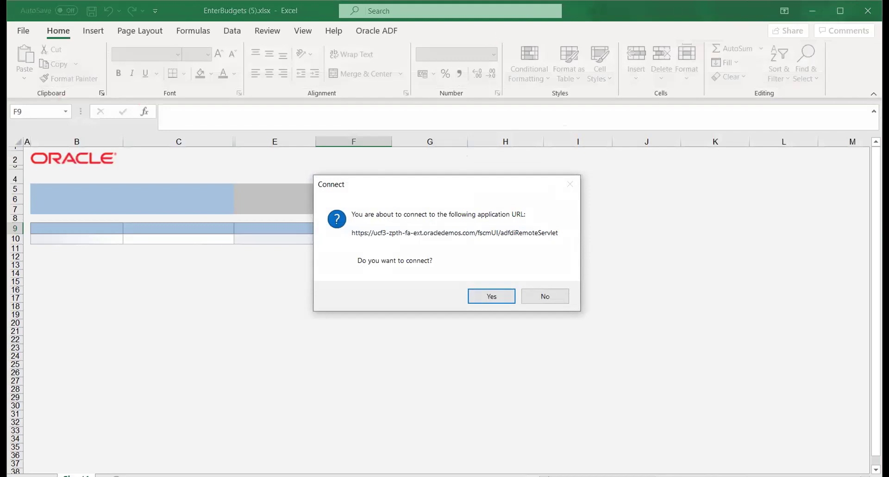
click(492, 297)
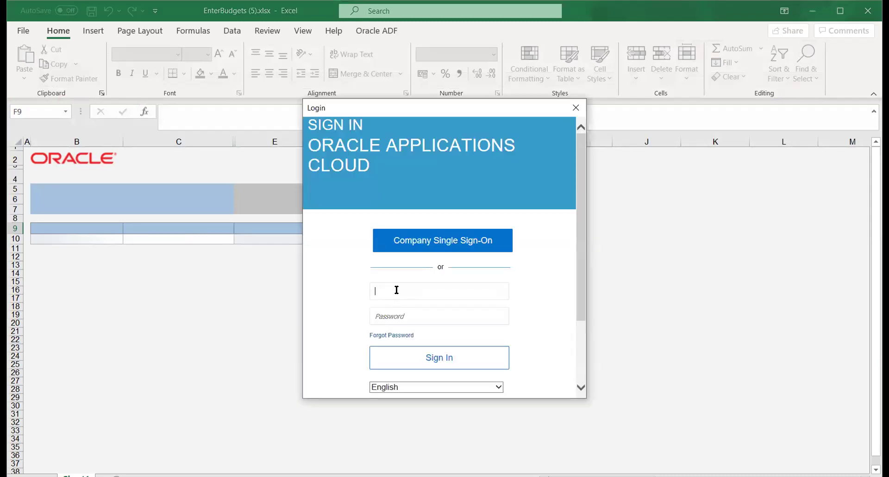
- Sign in to Oracle Applications Cloud for the spreadsheet with the training user's ID and account password
text(Train T)
key(Tab)
text(••••••••••)
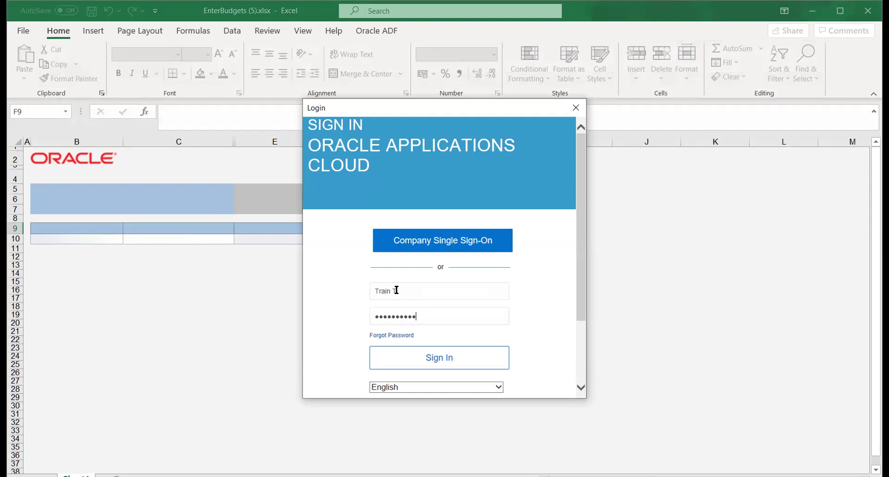
click(388, 360)
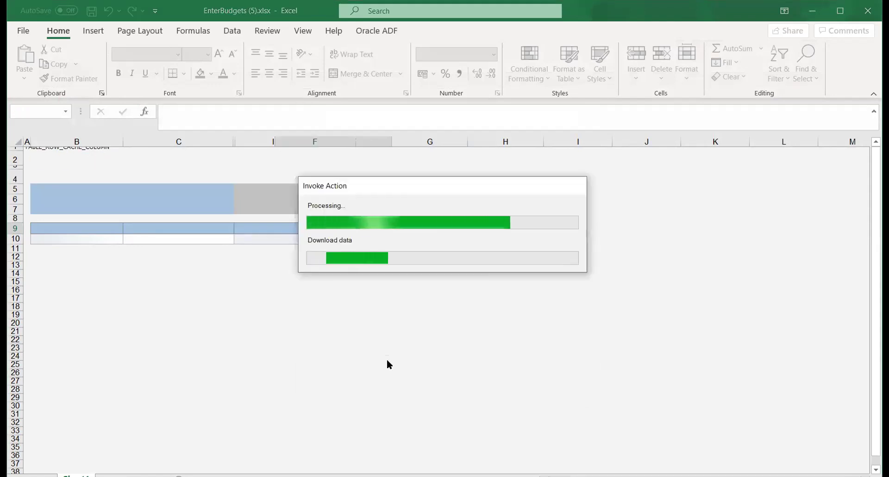
- Examine the KK_ACC account column and the period amount columns of the blank budget entry row
click(210, 286)
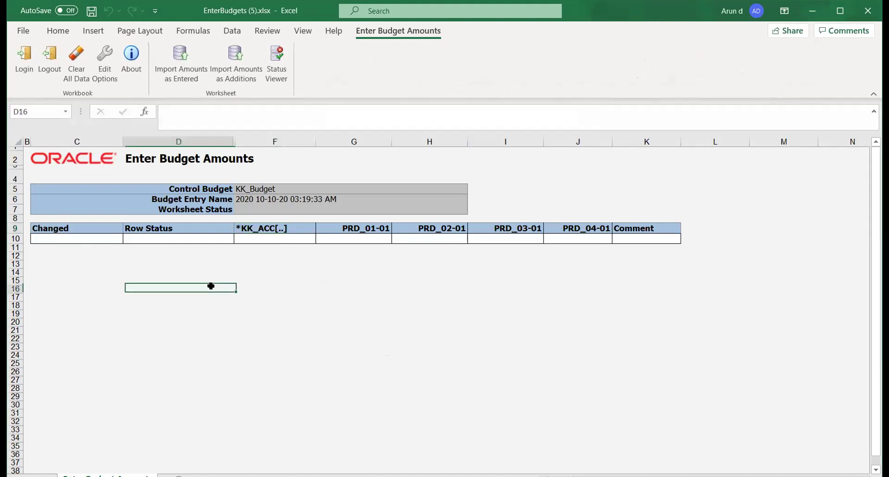
click(267, 240)
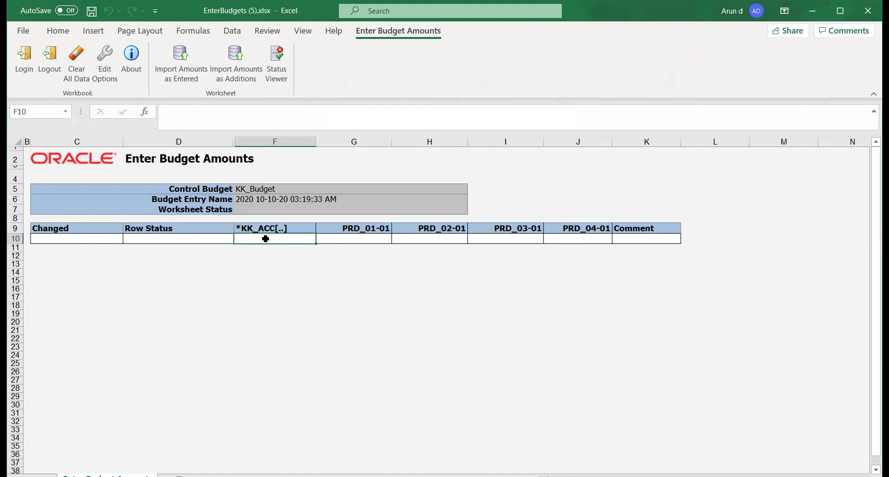
click(366, 238)
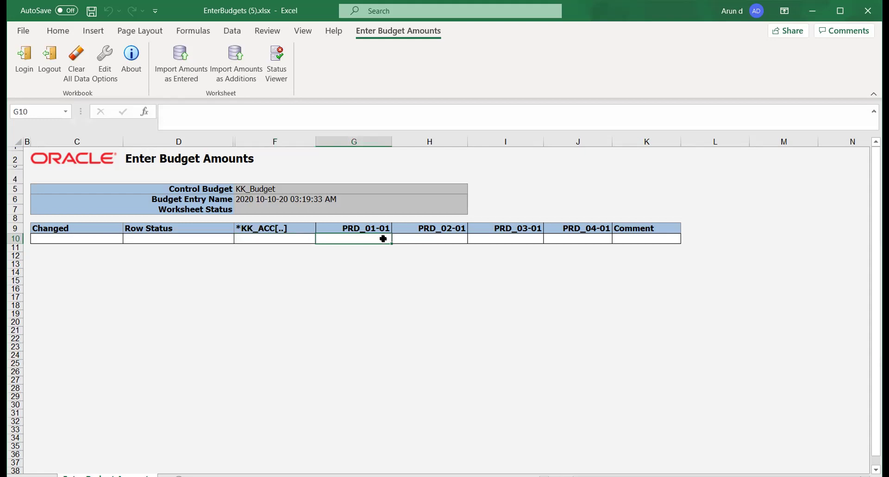
click(413, 240)
click(506, 240)
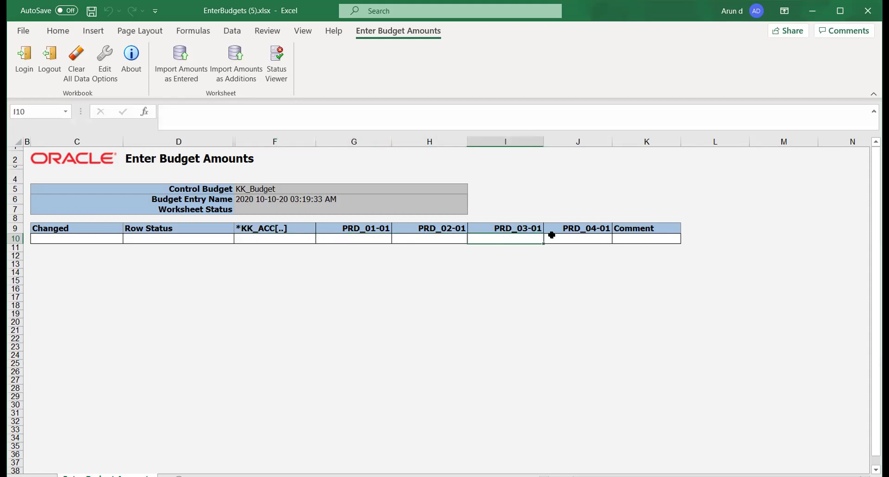
click(573, 239)
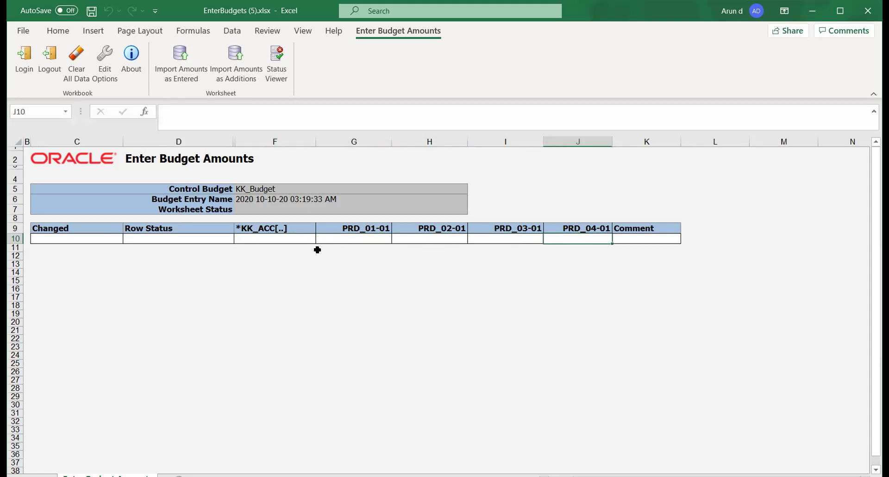
click(278, 241)
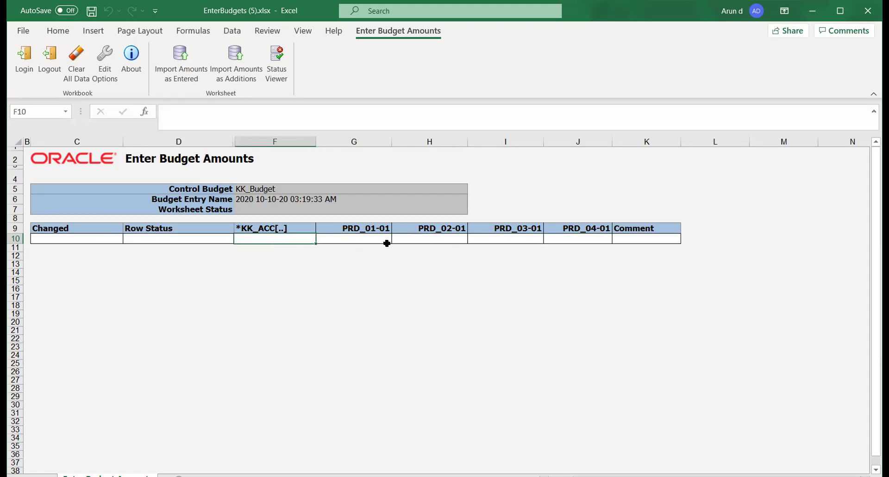
click(364, 238)
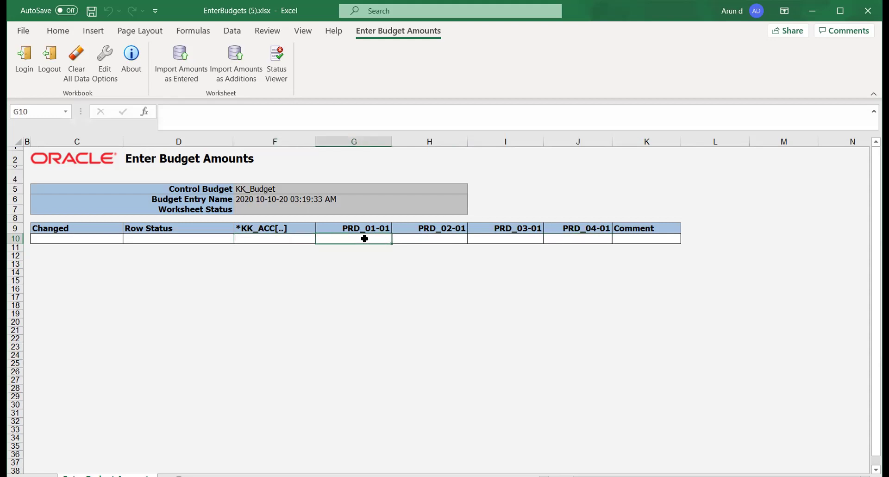
click(430, 235)
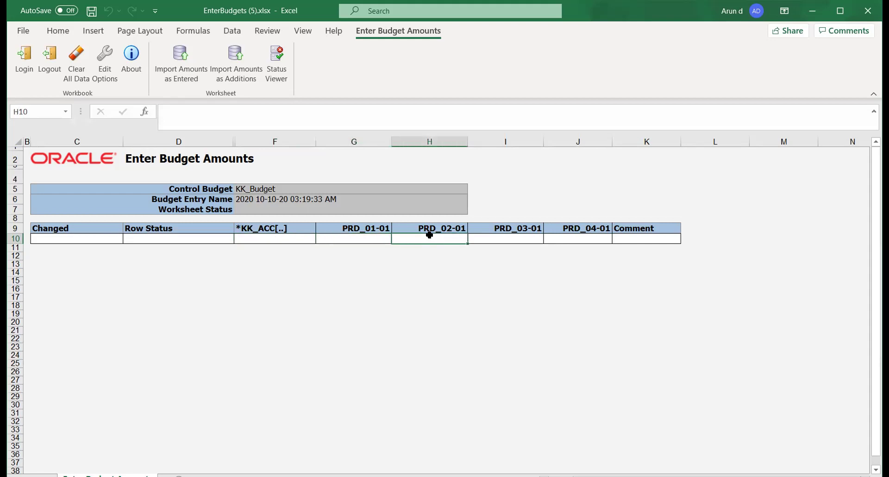
- In row 10, enter account 7680 under KK_ACC with a budget amount of 1,00,000 for period PRD_01-01
click(291, 241)
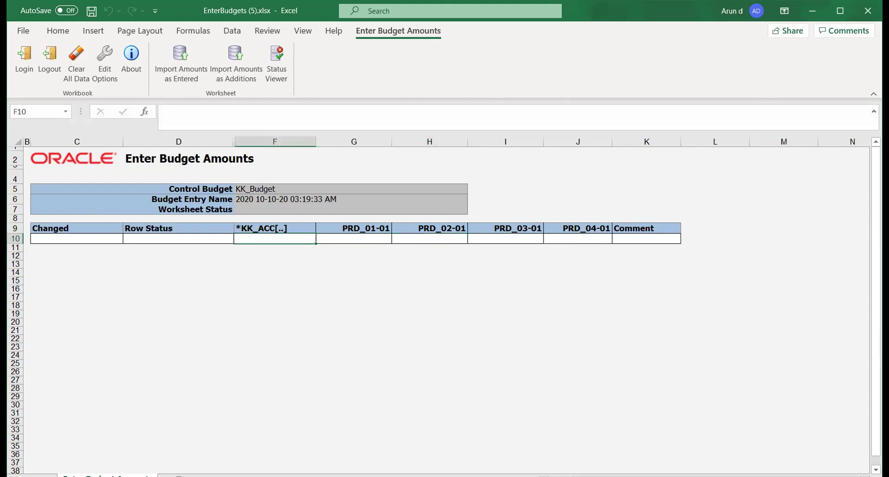
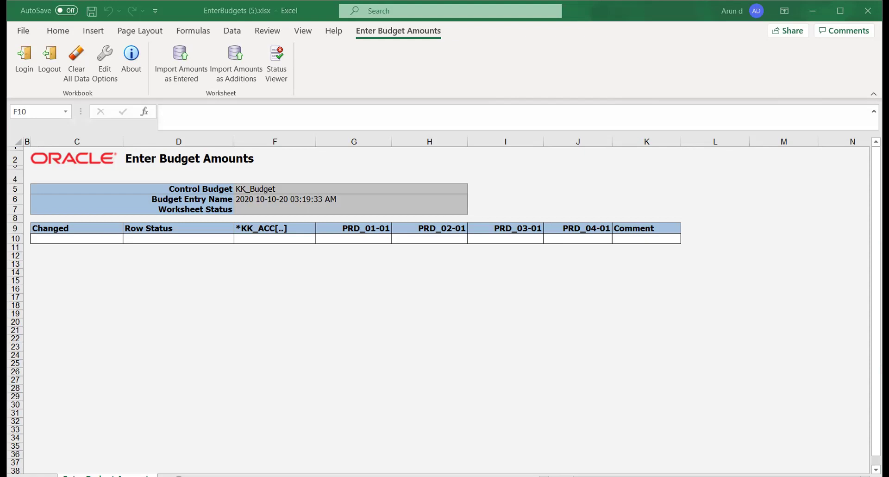
text(7680)
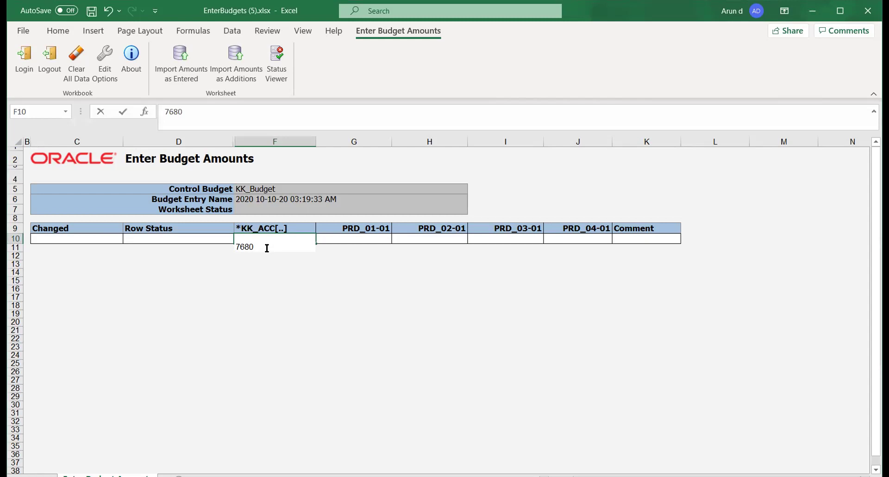
key(Tab)
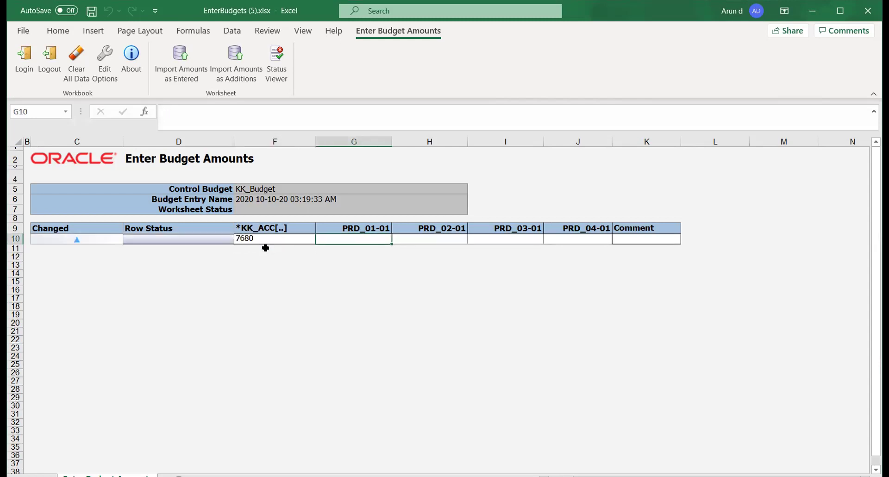
text(1,00,)
text(0)
text(0)
text(000)
key(Tab)
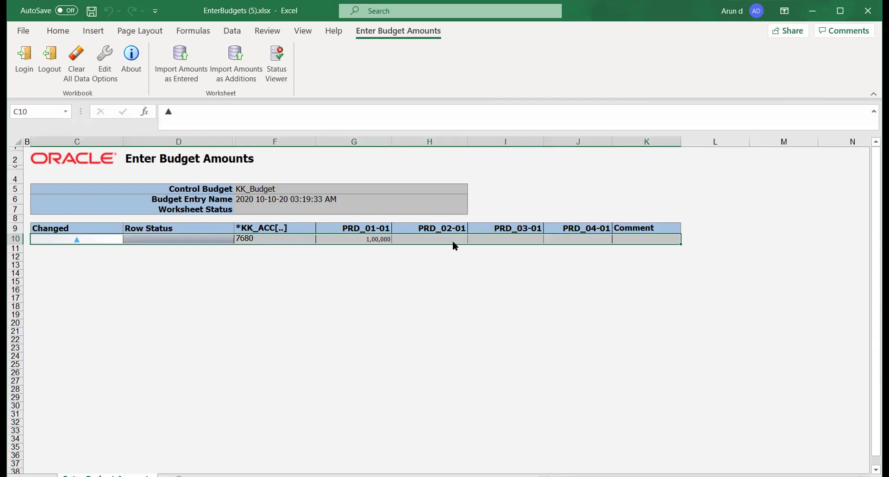
- In row 10, enter budget amounts of 1,50,000 for PRD_02-01 and 1,20,000 for PRD_03-01
click(431, 239)
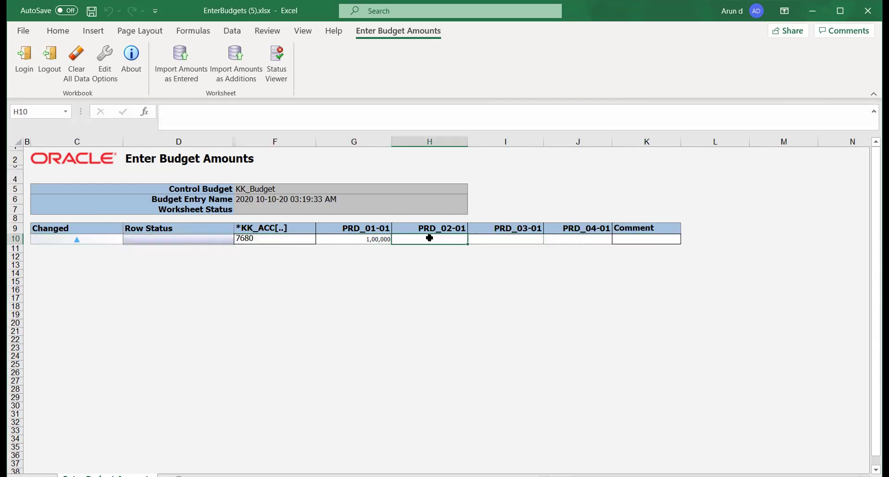
text(1,)
text(50,0)
text(0000)
key(Tab)
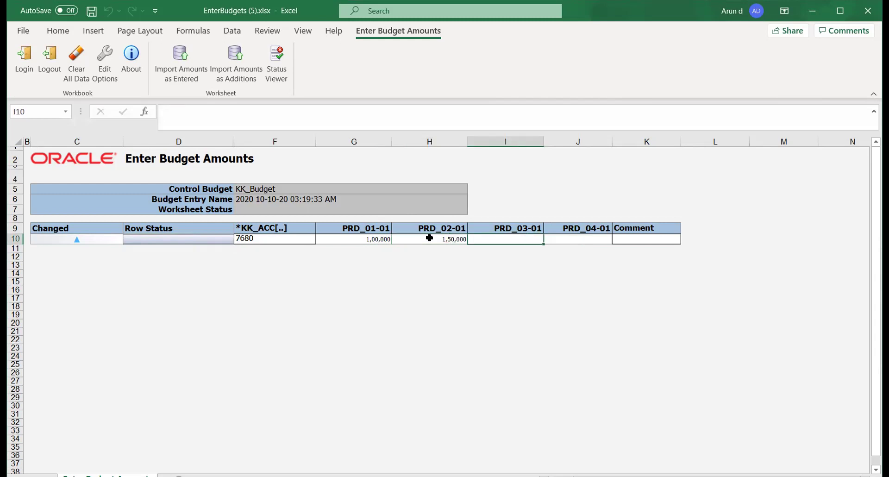
text(1,20,0)
text(00)
key(Tab)
text(1,00,0)
text(000)
key(Tab)
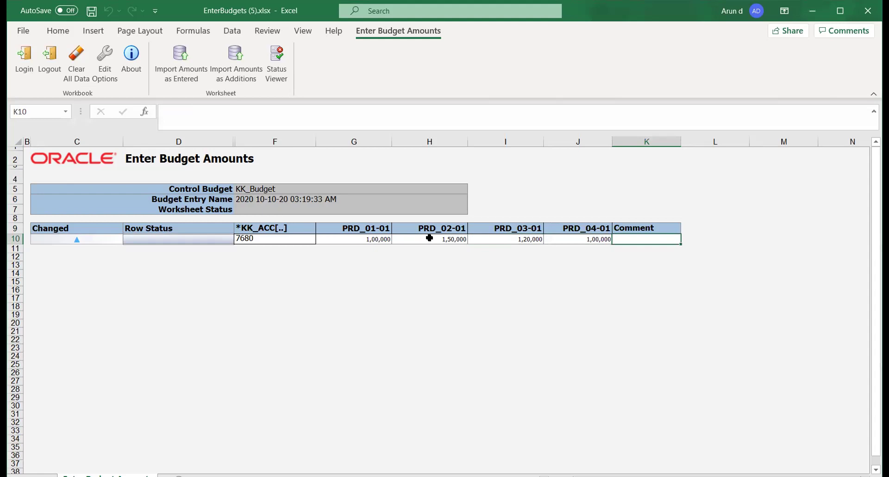
click(575, 238)
key(BackSpace)
key(Tab)
click(552, 171)
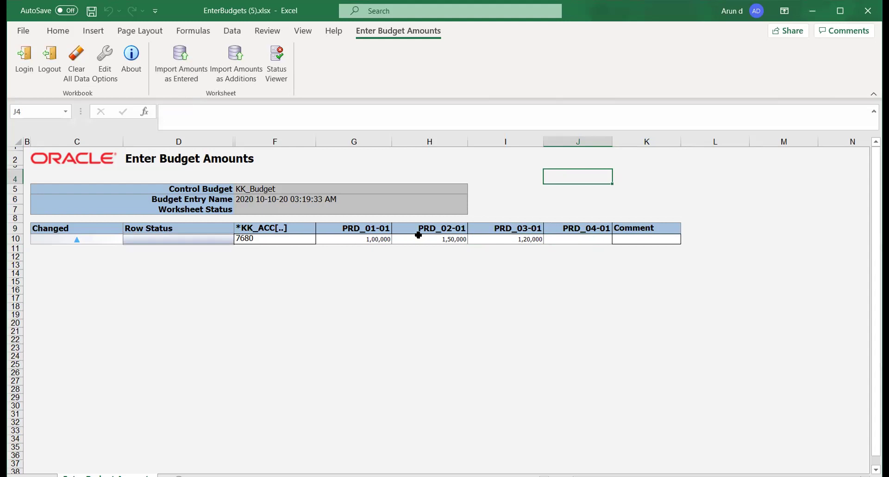
- Import the row 10 amounts as entered and again as additions, acknowledging both process submissions
click(169, 59)
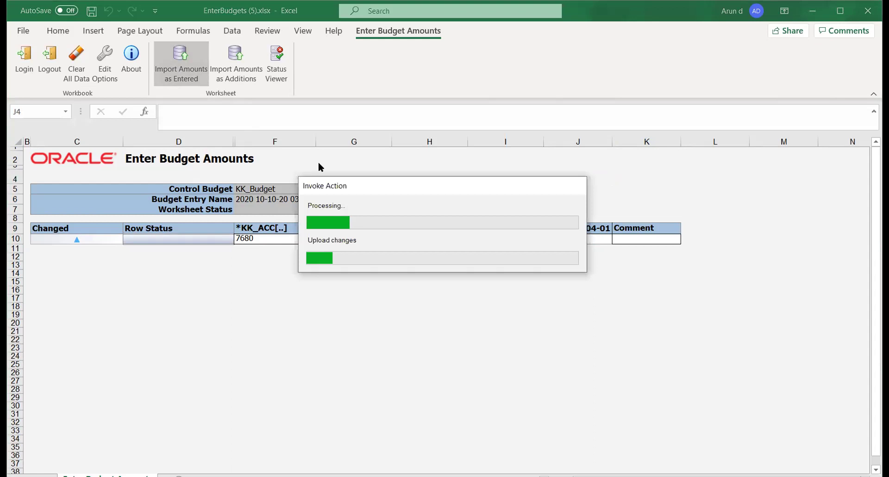
click(450, 271)
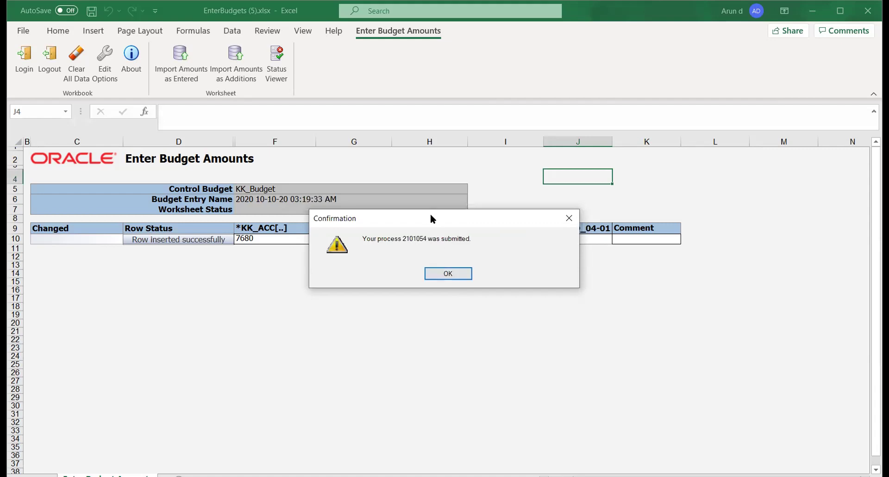
click(451, 272)
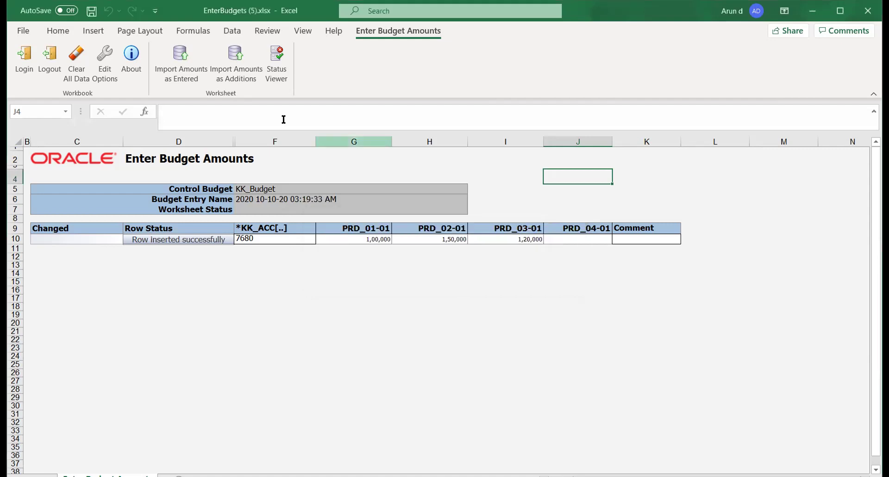
click(236, 69)
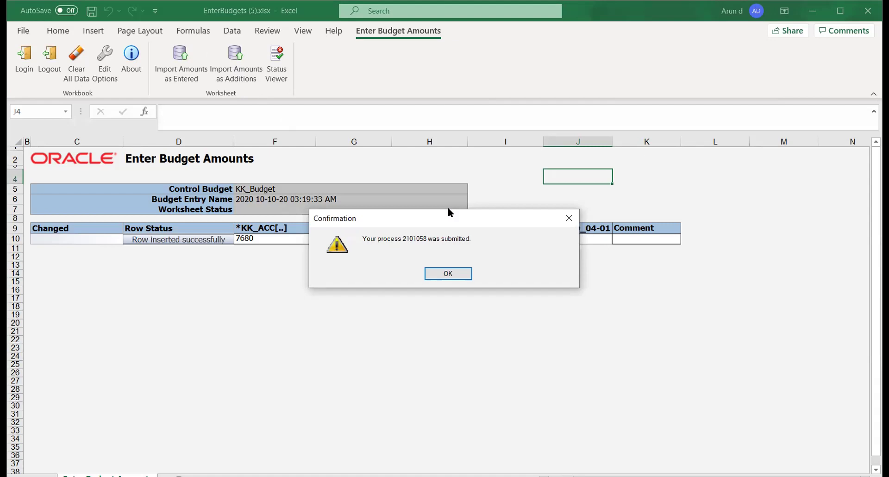
click(446, 272)
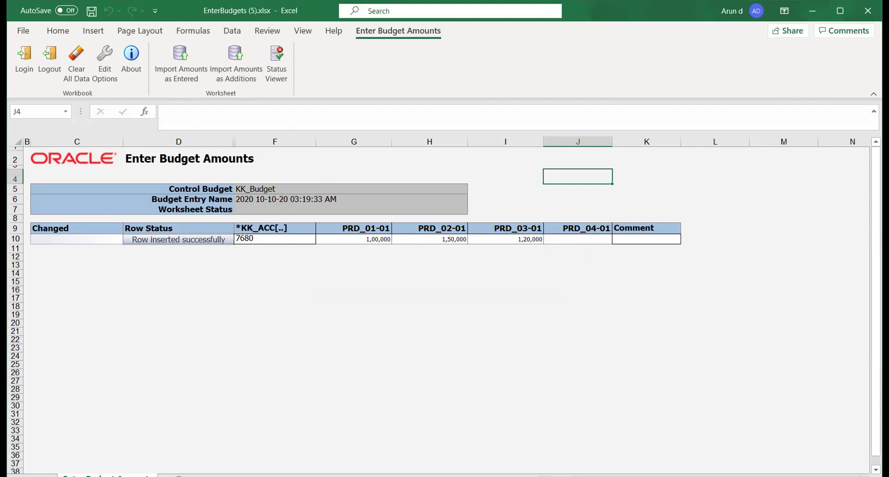
- Switch to Oracle Applications in the browser, leave the JV_FCJ journal and open Scheduled Processes to check the budget import processes
key(alt+Tab)
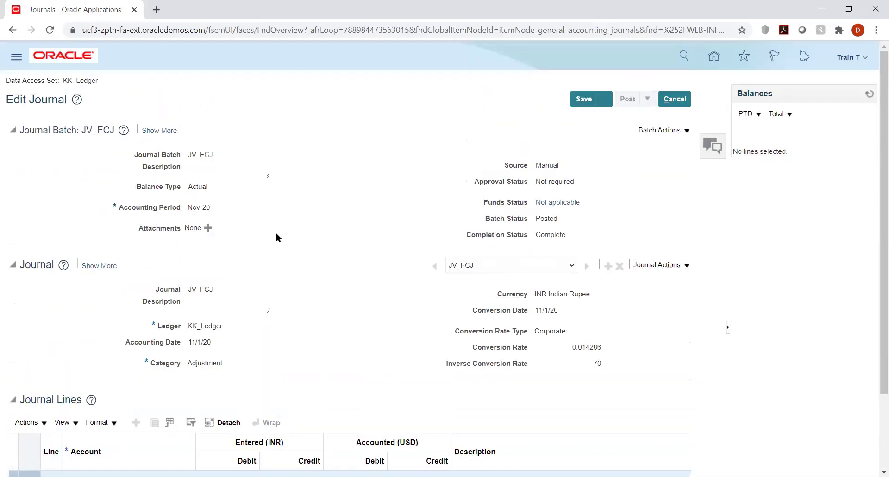
click(675, 99)
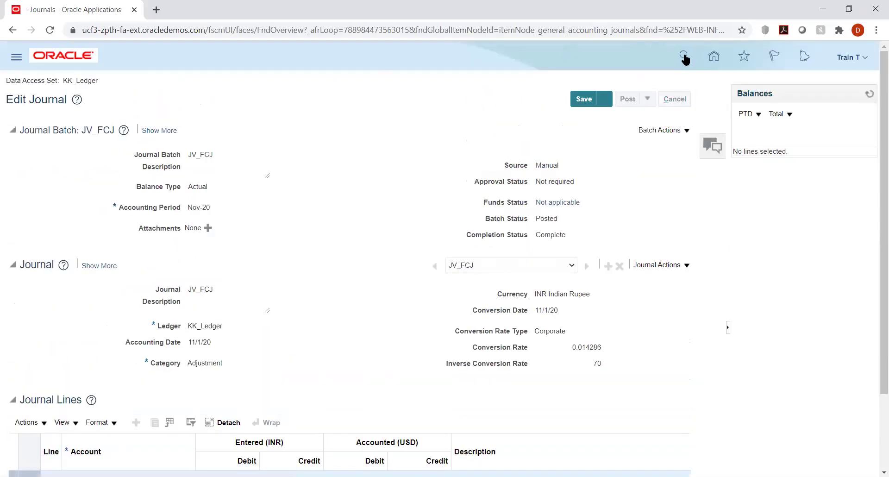
click(714, 56)
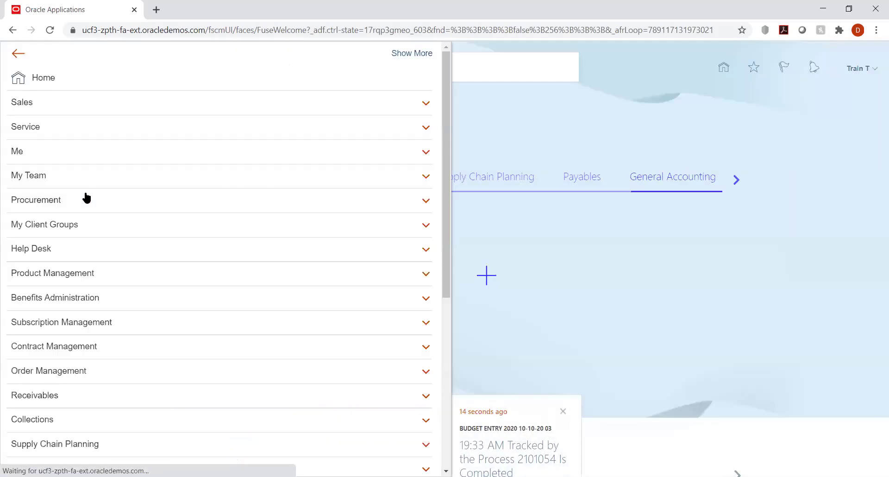
scroll(170, 279, down, 6)
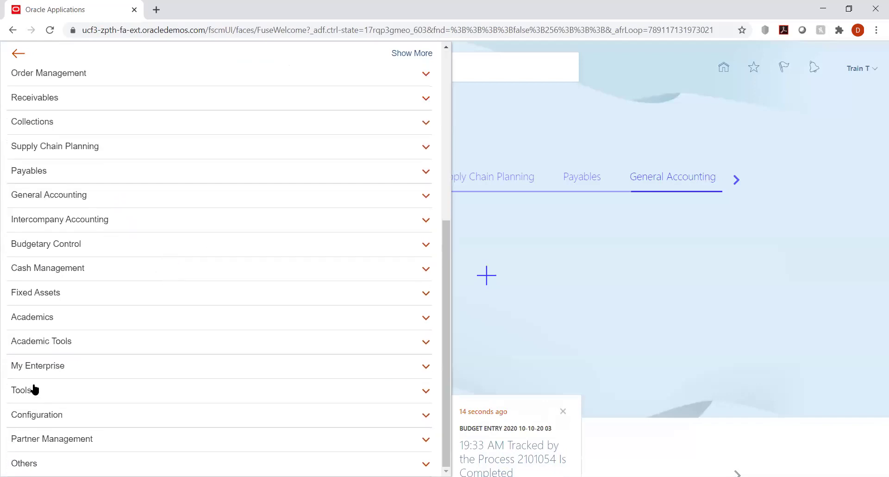
click(58, 392)
scroll(160, 295, down, 3)
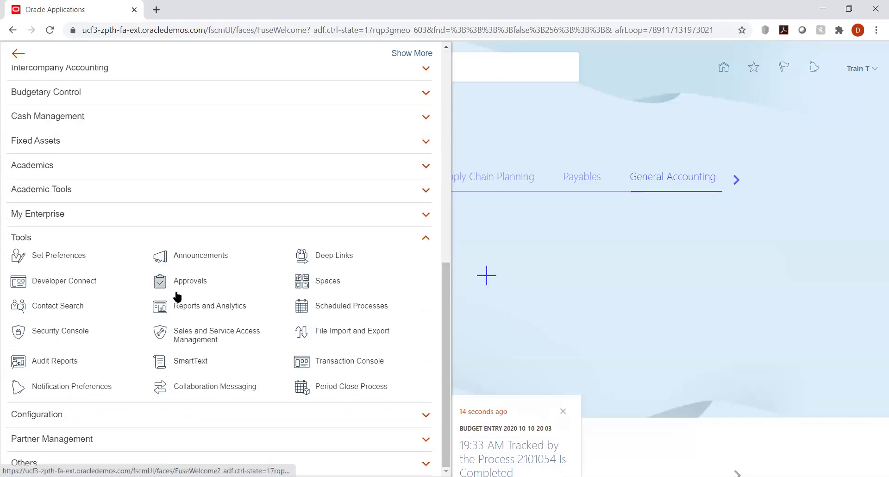
click(352, 310)
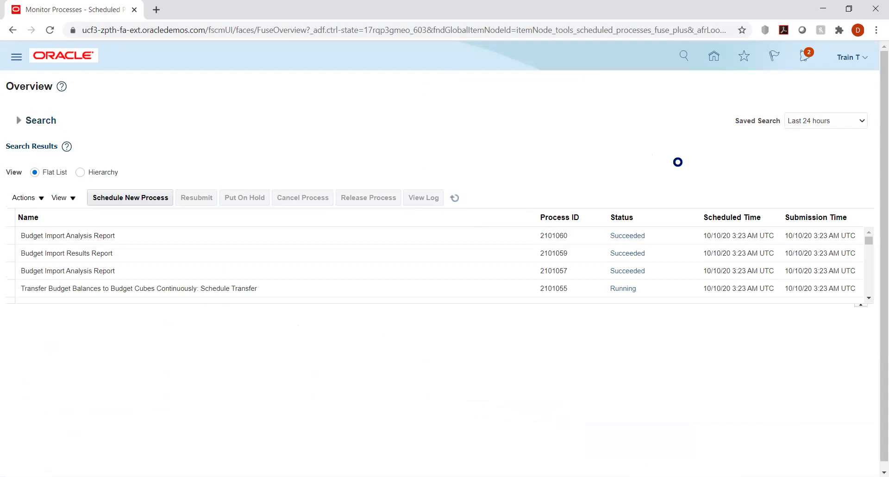
- Go to the Budgetary Control dashboard and open Review Budget Entries
click(714, 58)
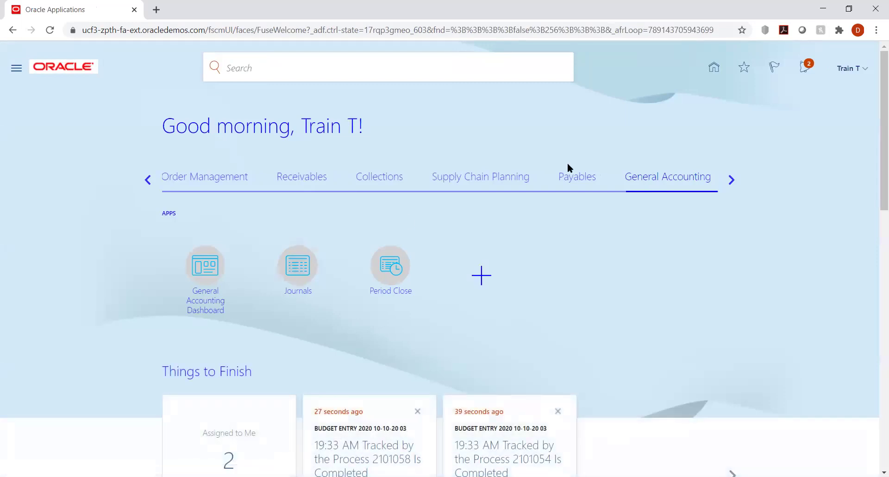
click(731, 180)
click(439, 179)
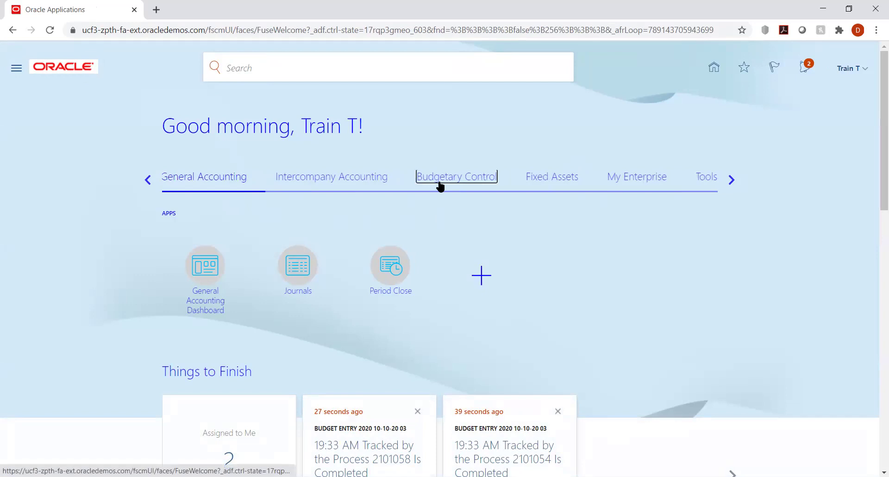
click(207, 266)
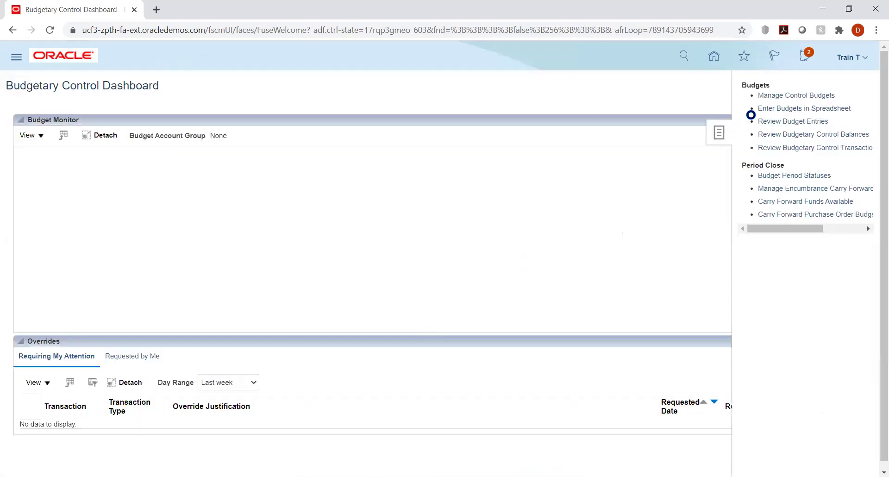
click(786, 122)
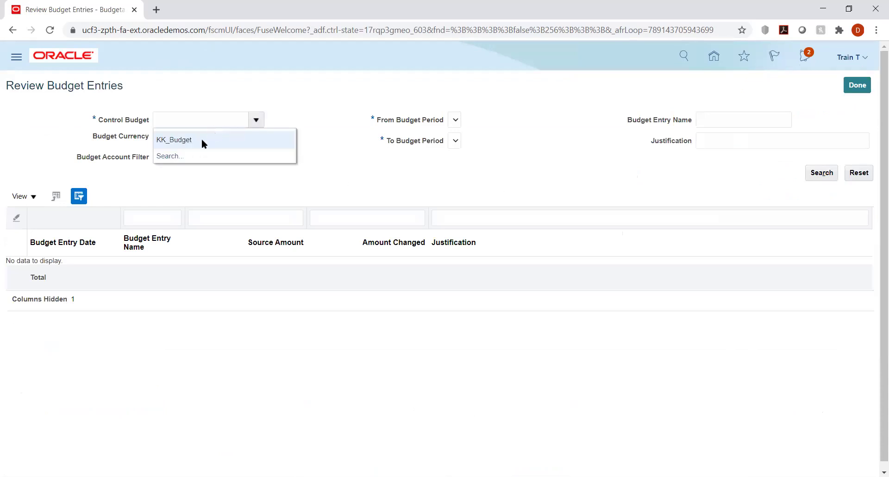
- Search the budget entries of control budget KK_Budget from period PRD_01-01 to PRD_04-01
click(201, 141)
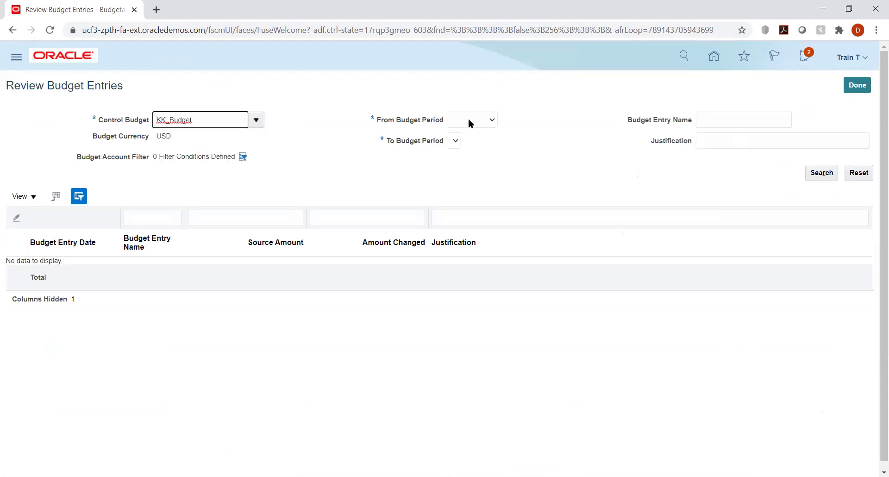
click(468, 118)
click(475, 137)
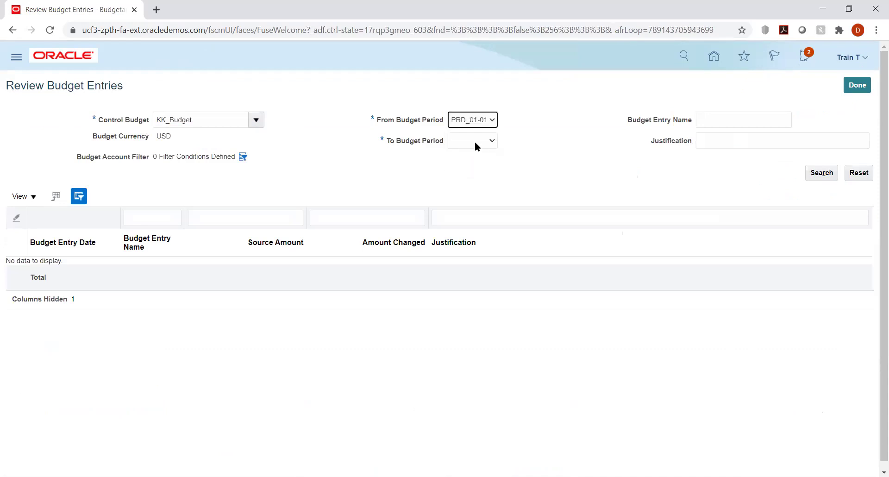
click(476, 145)
click(479, 188)
click(816, 173)
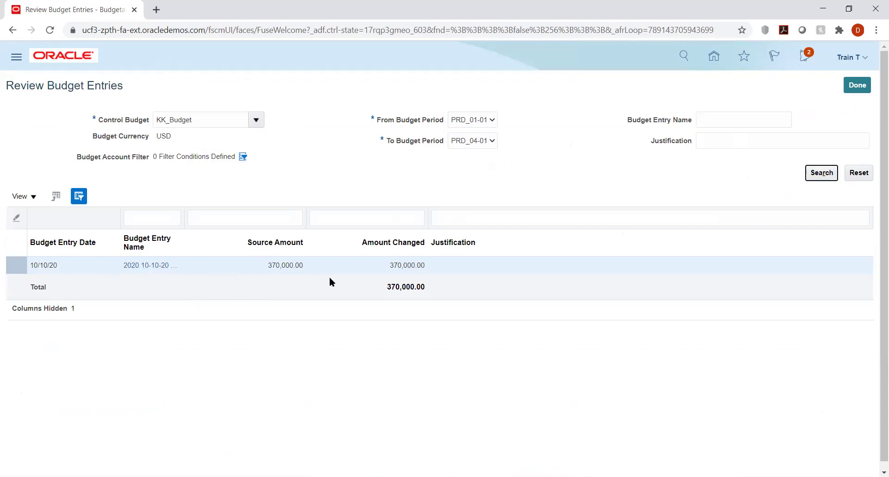
- Review the account and period details of the 10/10/20 budget entry, and return to the Budgetary Control dashboard
click(147, 267)
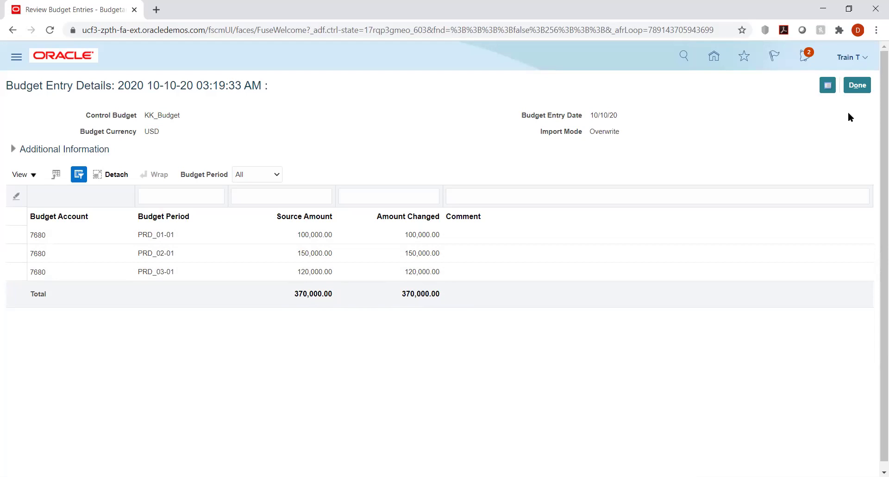
click(857, 85)
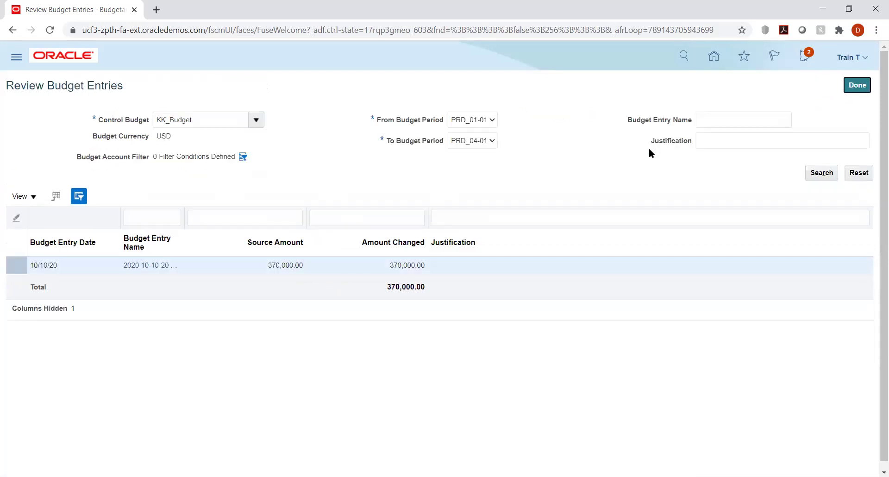
click(858, 85)
- Open Review Budgetary Control Balances and search KK_Budget from period PRD_01-01 to PRD_04-01 with KK_ACC set to KK_ACC
click(866, 133)
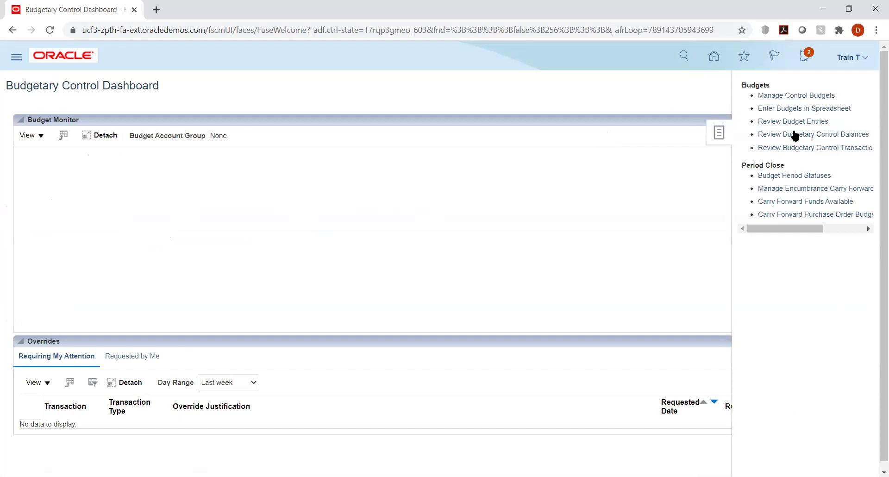
click(796, 135)
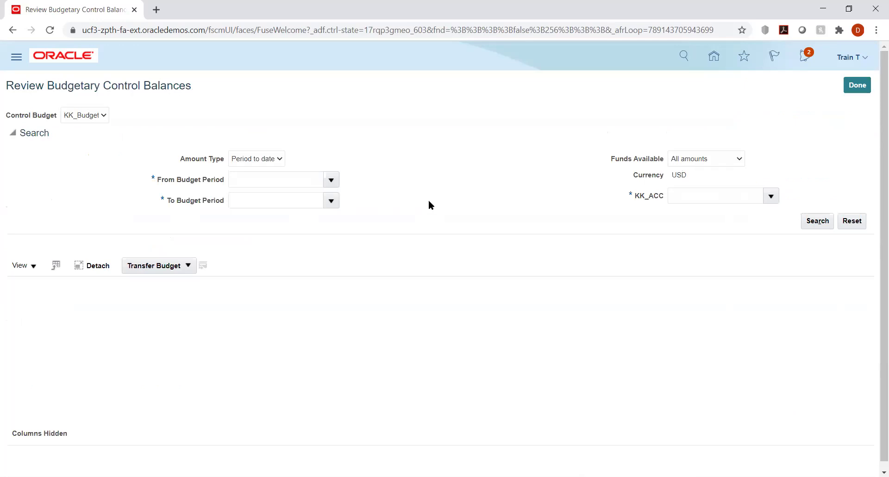
click(331, 179)
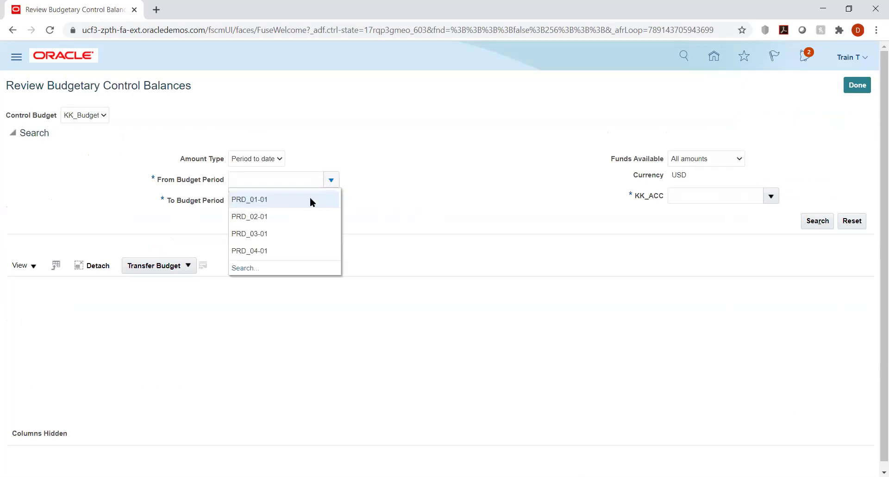
click(271, 200)
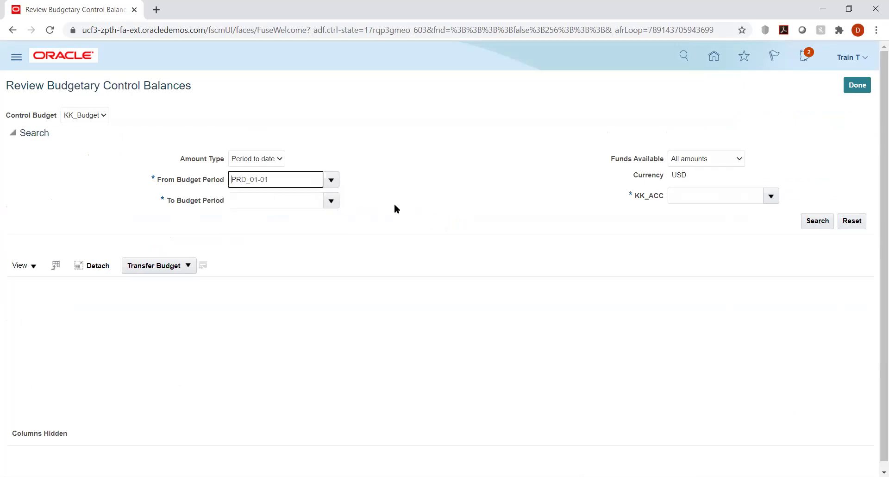
click(332, 200)
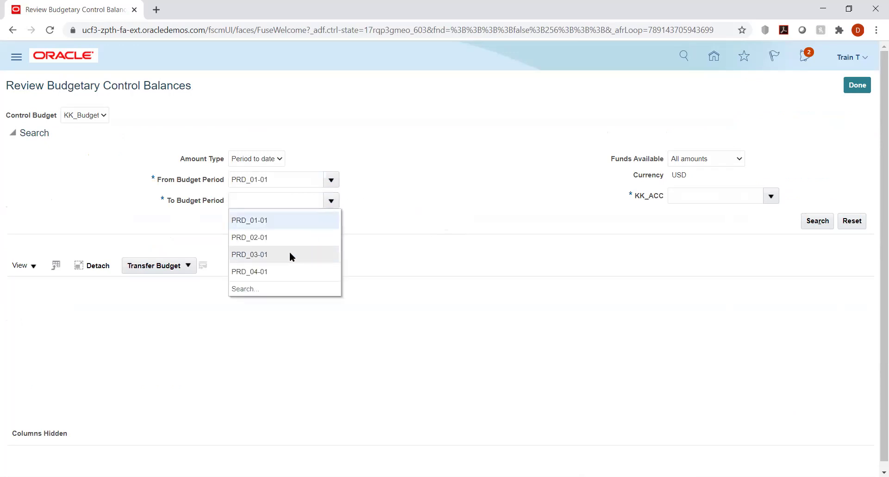
click(259, 271)
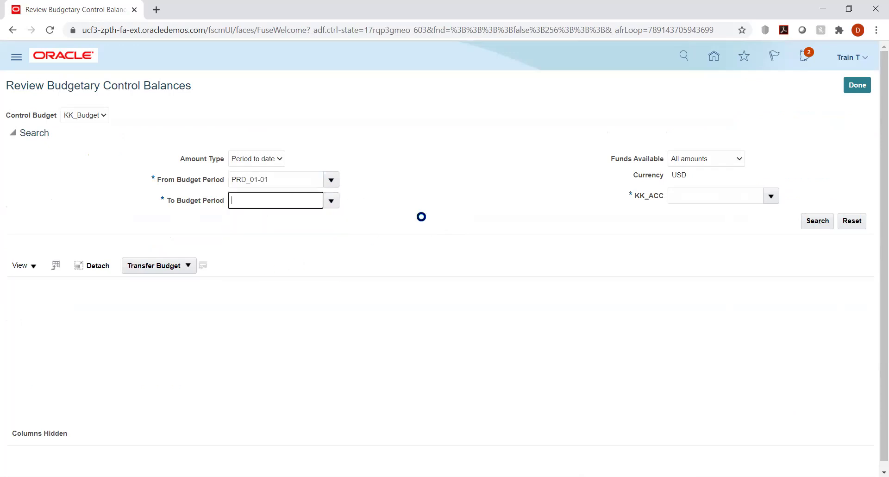
click(470, 192)
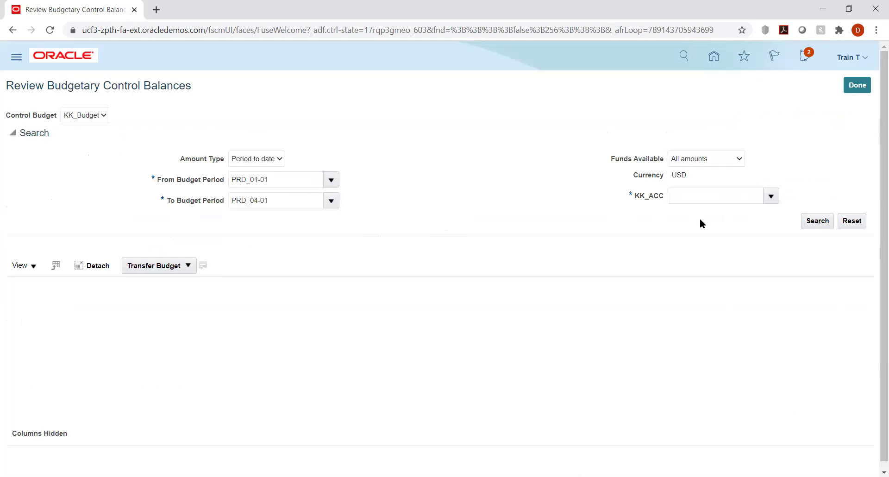
click(771, 196)
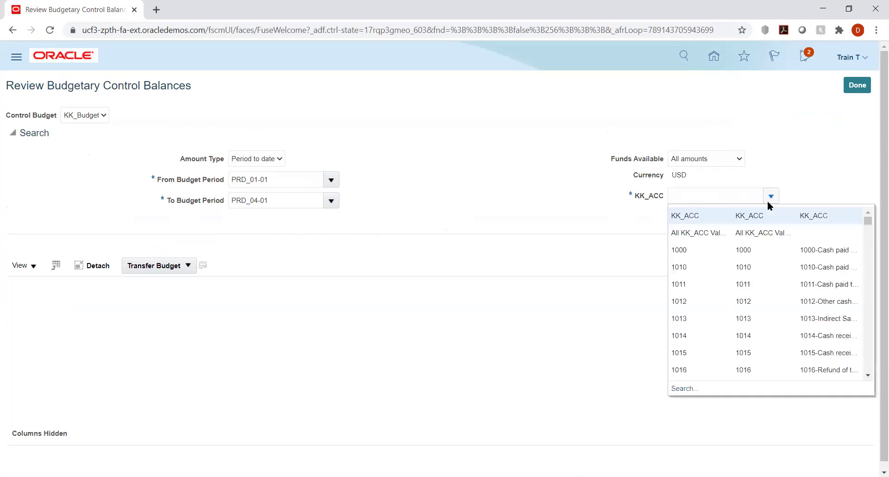
click(699, 215)
click(814, 222)
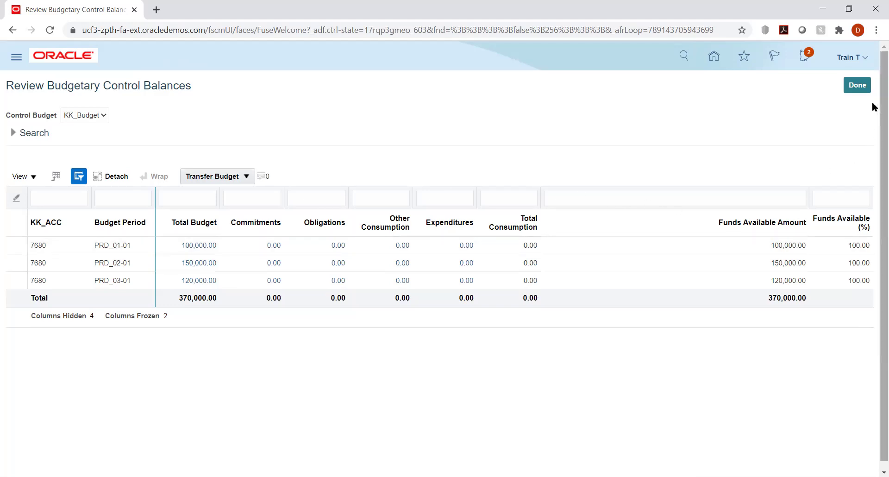
- Return to the Budgetary Control dashboard, open Review Budgetary Control Transactions and select KK_Budget as the control budget
click(858, 85)
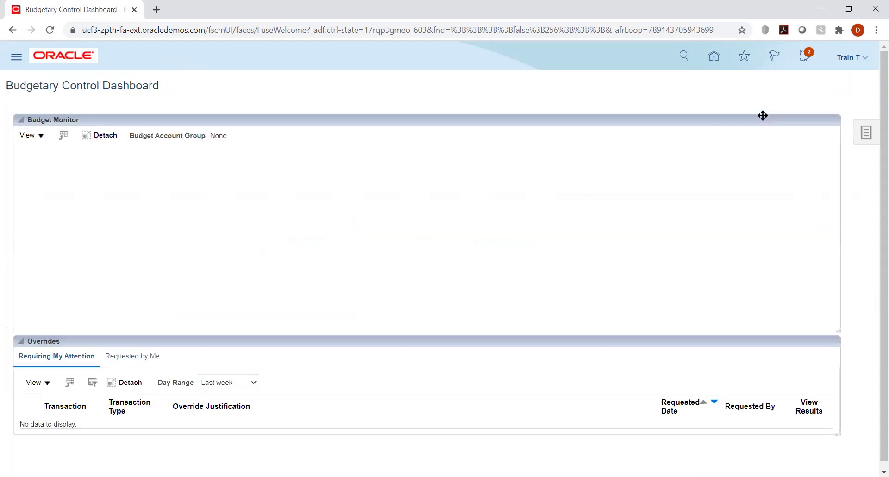
click(866, 133)
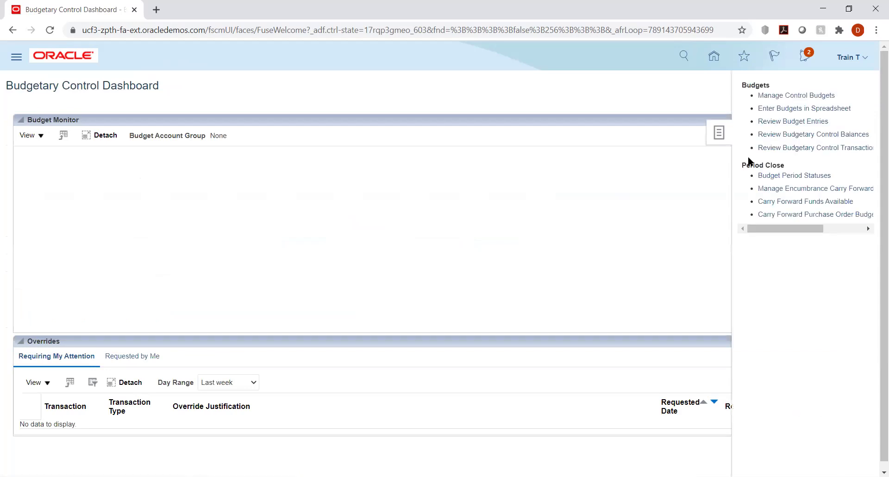
click(806, 148)
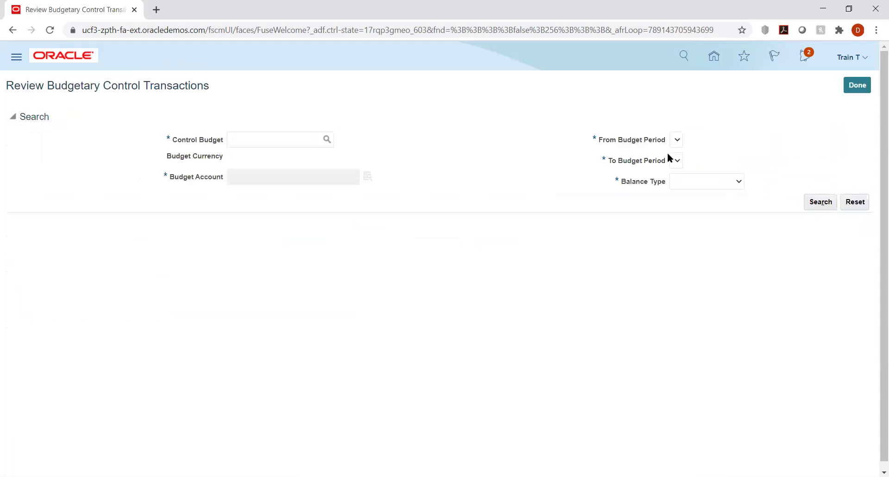
click(327, 140)
click(423, 246)
text(KK)
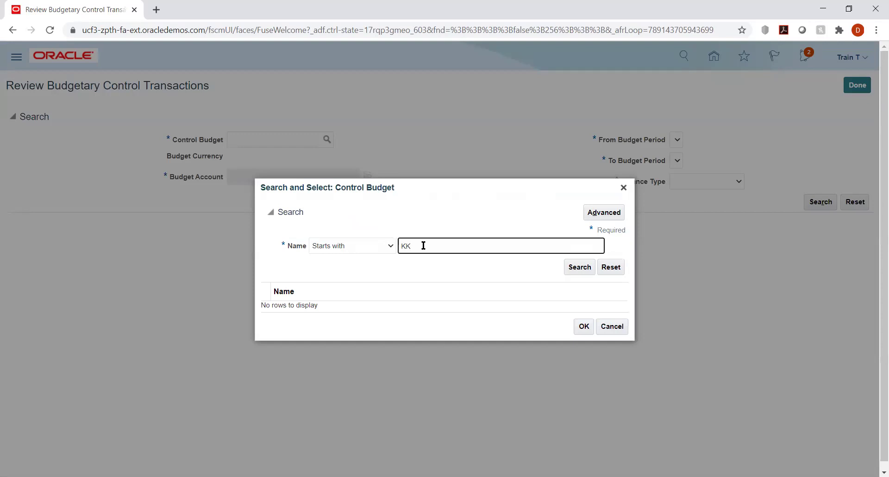
key(Return)
click(332, 308)
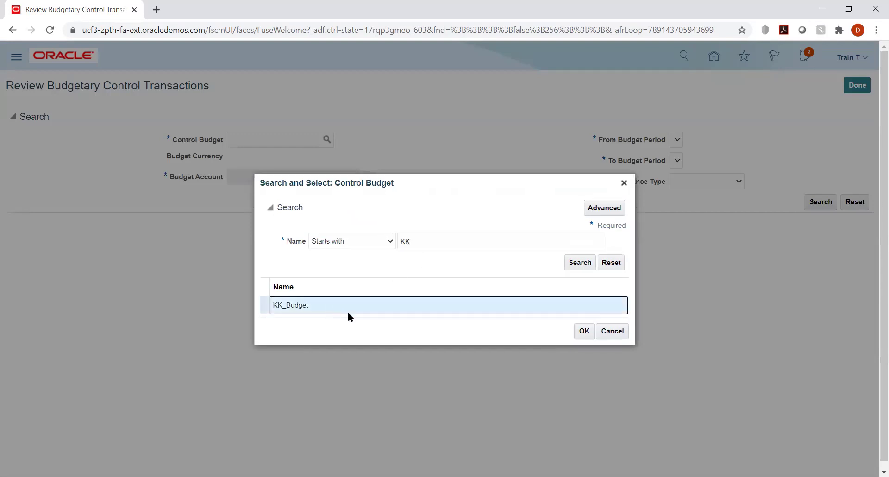
click(584, 331)
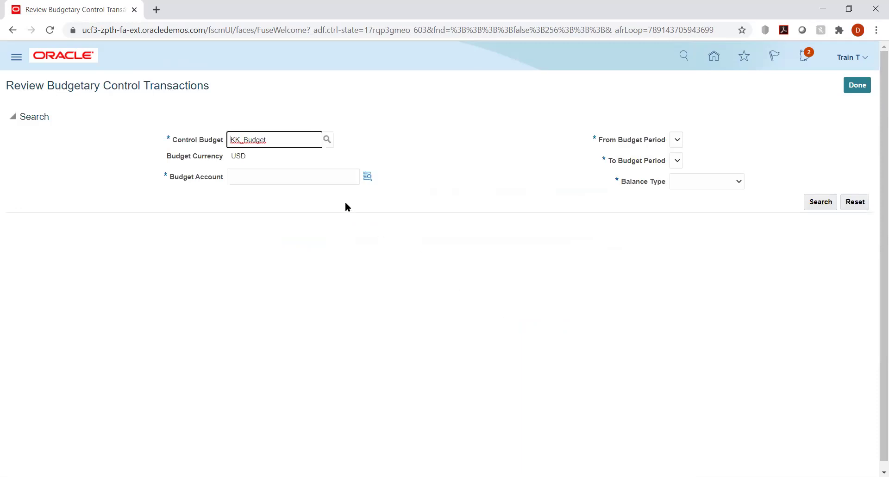
- Look up KK_ACC value 7680, Rent Expense, and set it as the budget account for the transaction search
click(365, 179)
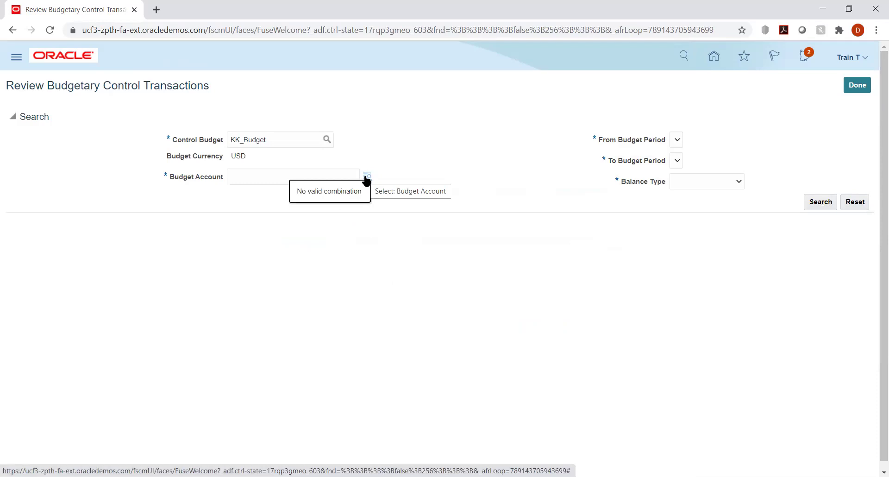
click(366, 178)
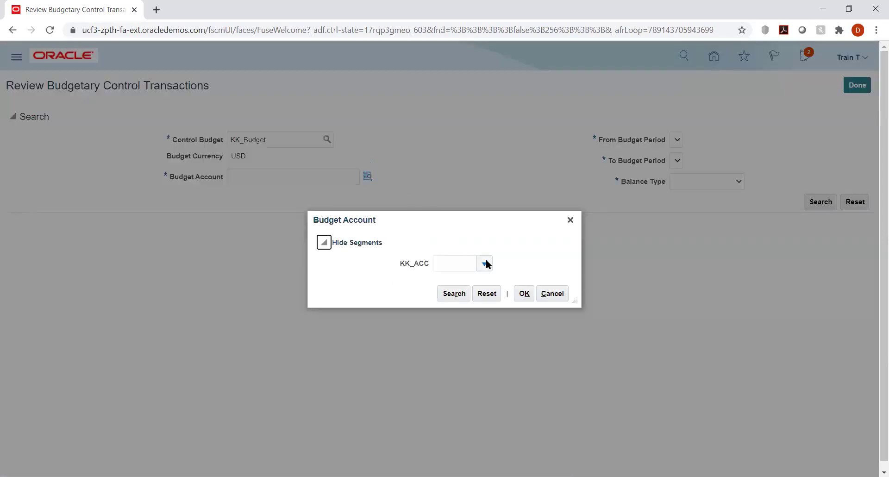
click(485, 262)
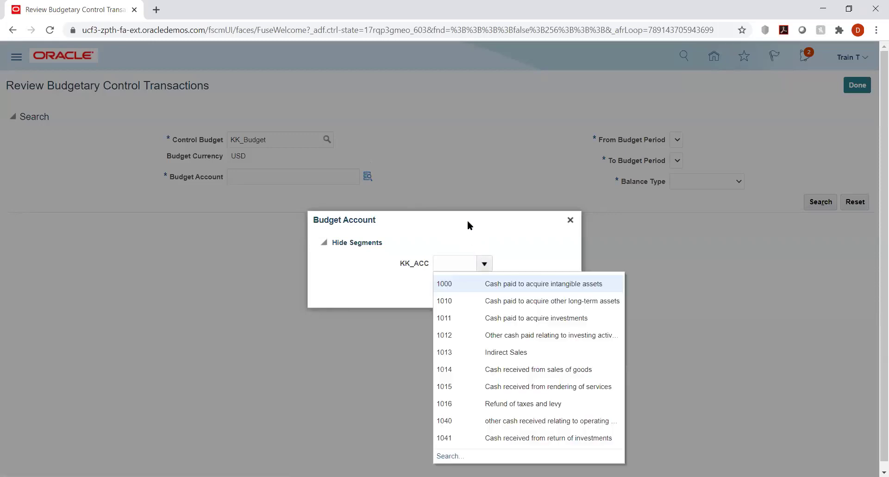
click(467, 222)
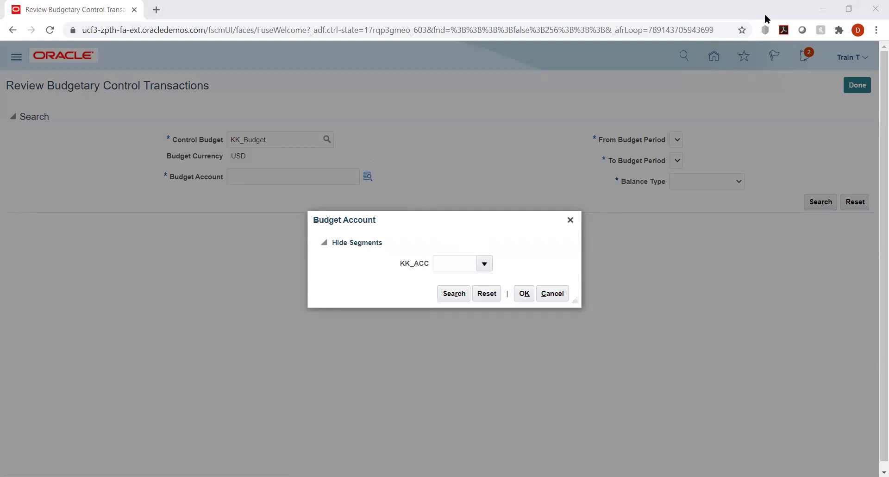
click(484, 264)
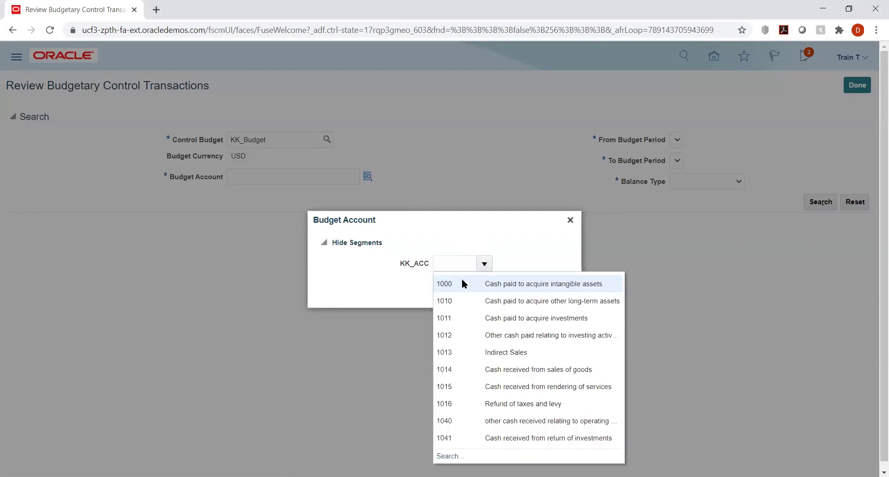
click(461, 458)
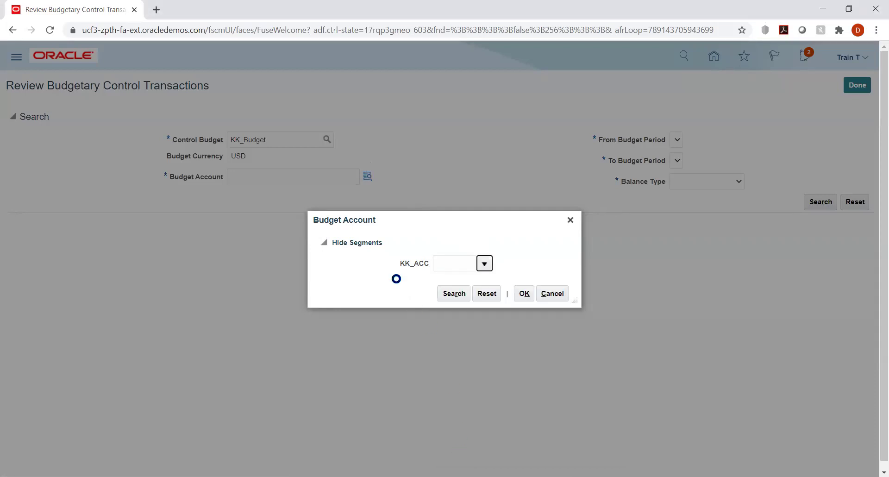
click(415, 260)
click(410, 238)
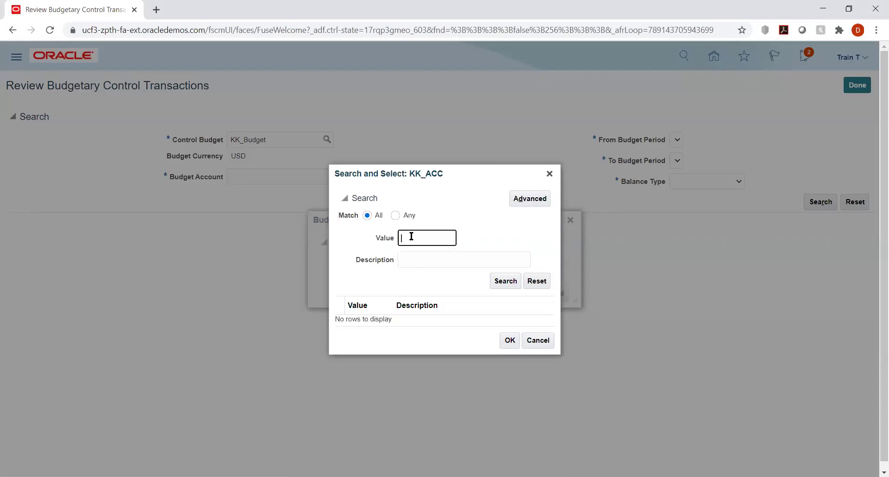
text(7600)
click(496, 286)
click(462, 320)
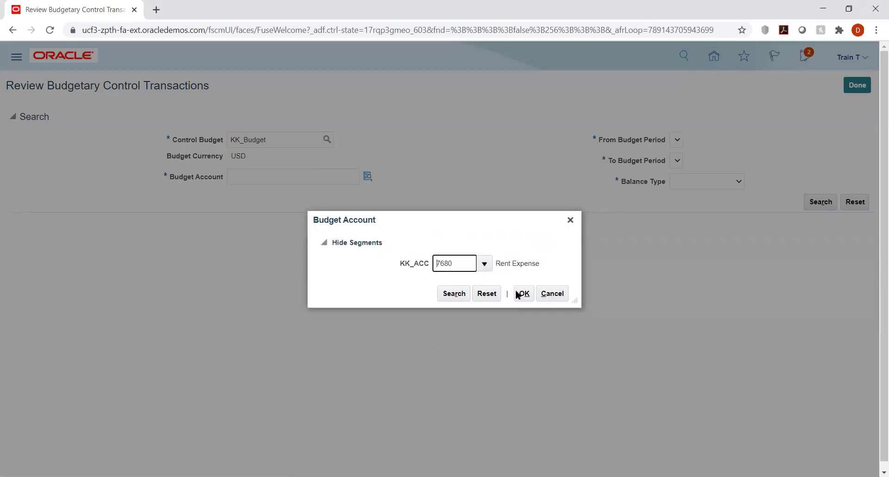
click(519, 294)
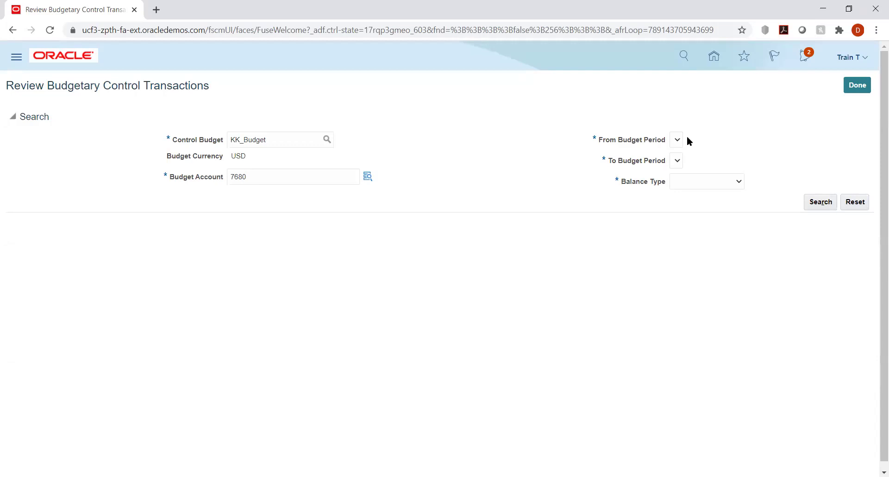
- Leave the budgetary control transactions review and start creating a journal from the General Accounting Journals work area
click(677, 140)
click(855, 86)
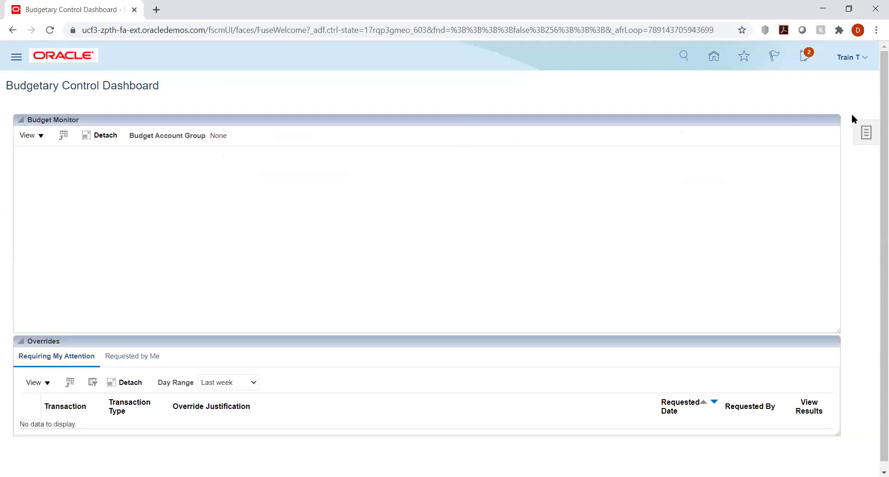
click(713, 57)
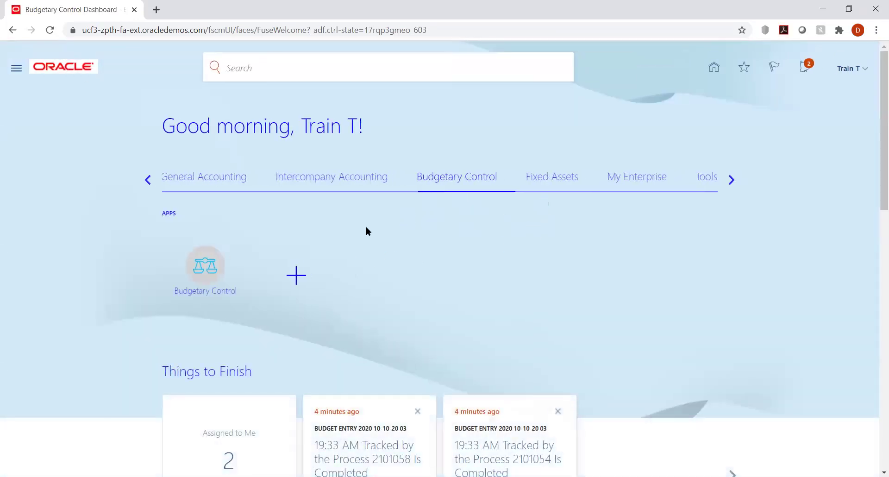
click(185, 177)
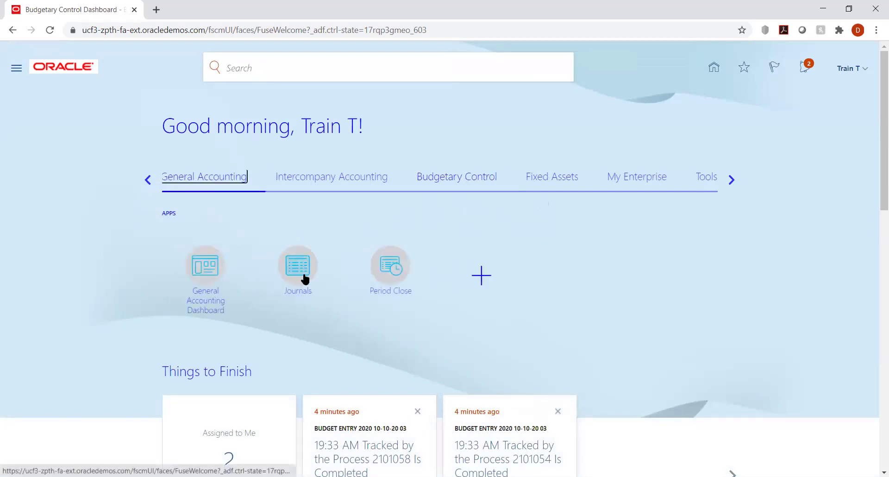
click(304, 270)
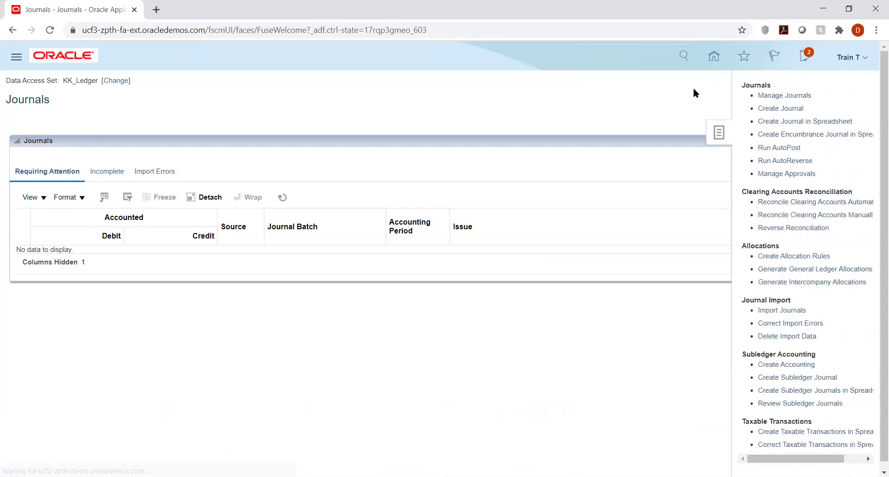
click(778, 108)
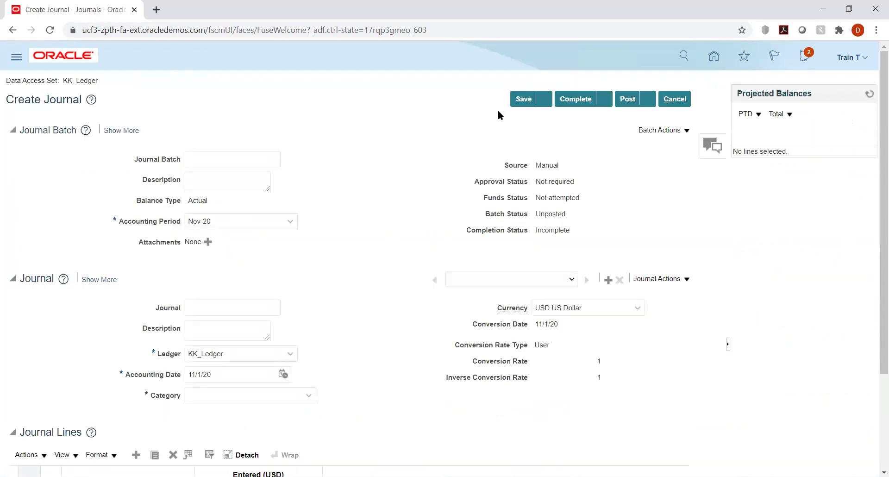
- Name both the journal batch and the journal KK_Budget
click(271, 158)
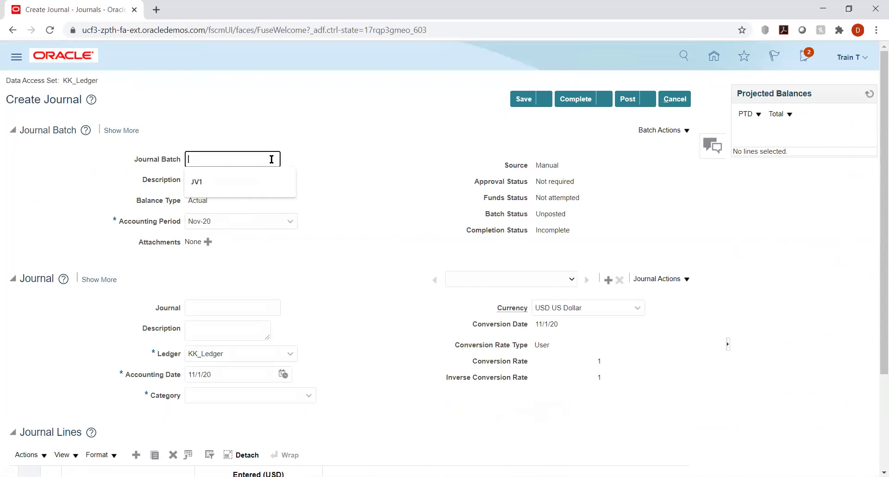
text(KK_)
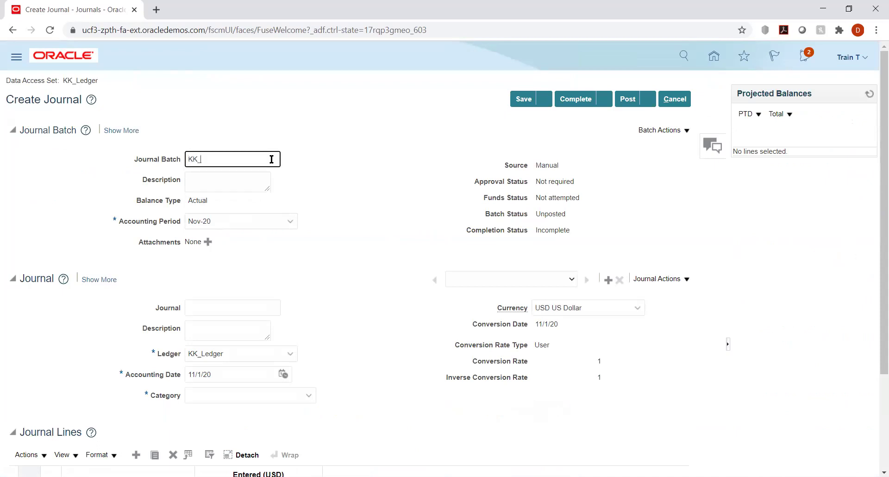
text(Budget)
key(ctrl+a)
key(Tab)
click(209, 306)
text(KK_Budget)
click(348, 300)
scroll(324, 271, down, 3)
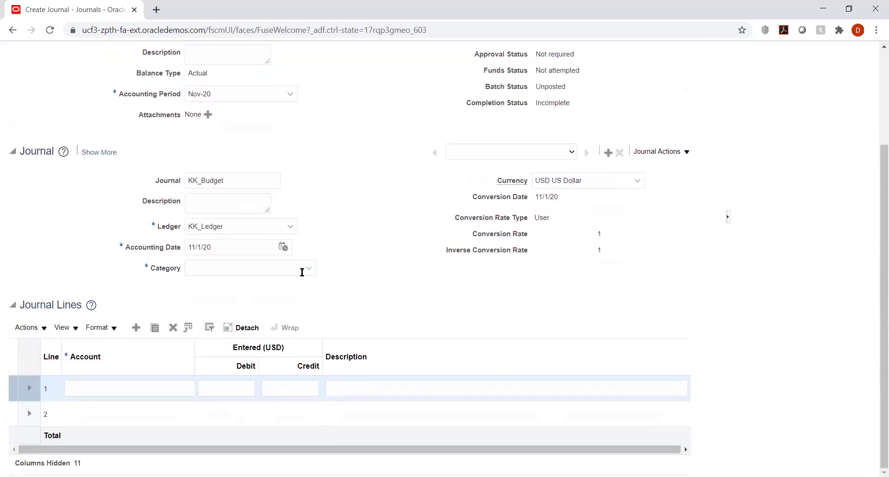
click(282, 247)
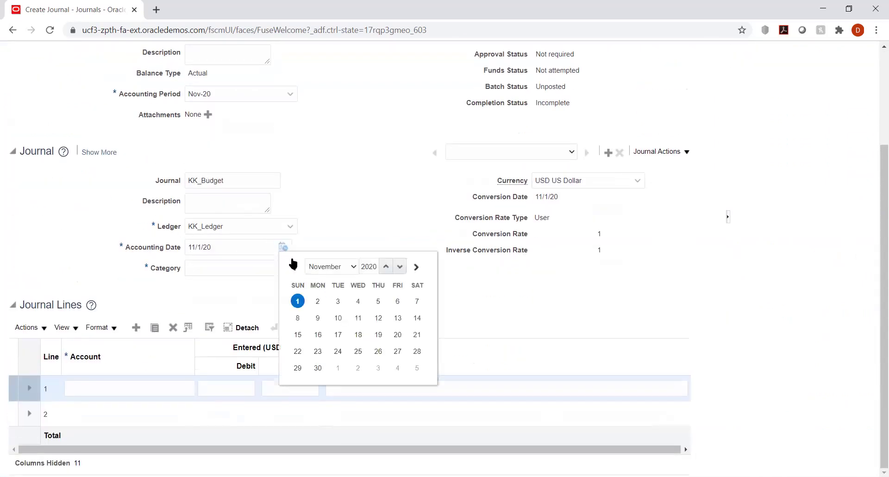
click(321, 263)
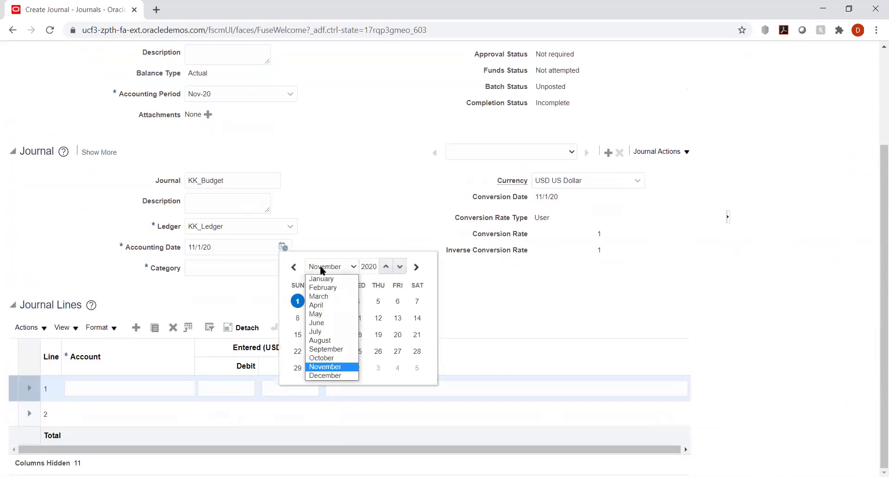
click(324, 331)
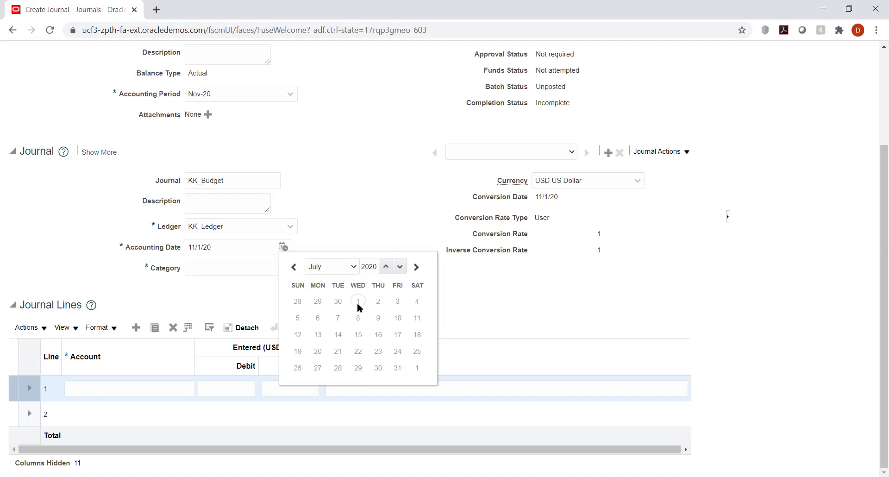
click(346, 186)
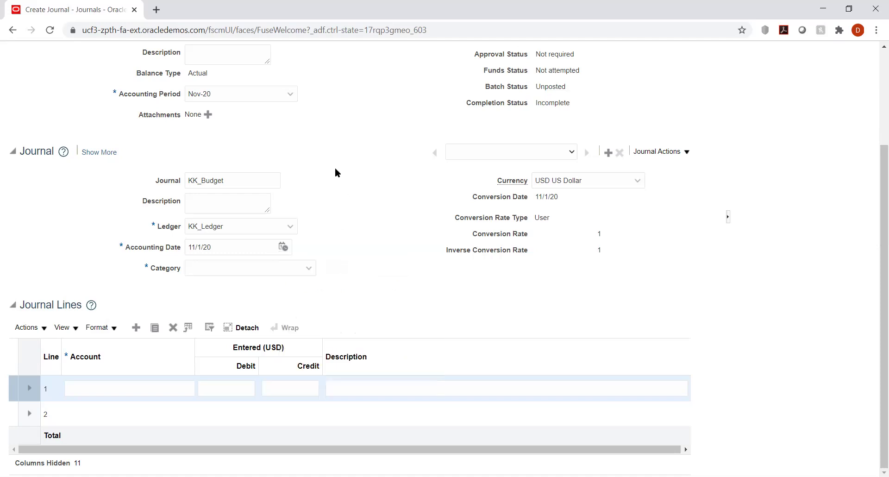
- Set the batch's accounting period to Jul-20 and the journal category to Adjustment
scroll(337, 173, up, 3)
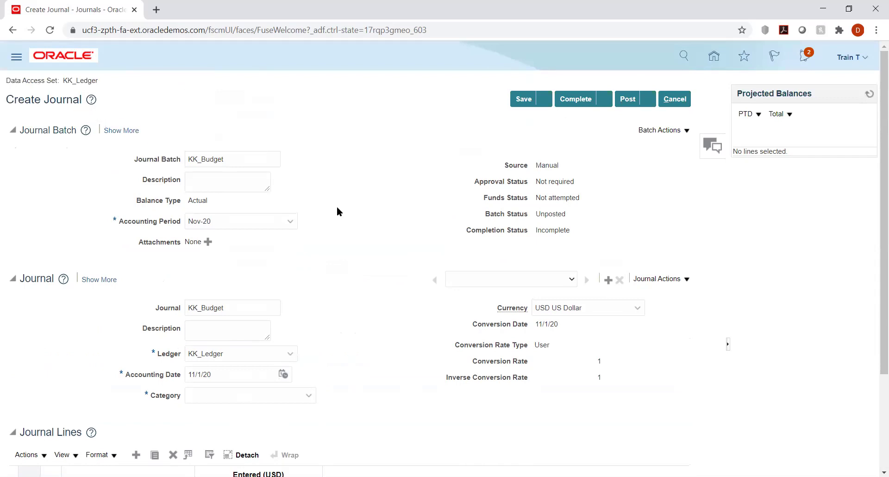
click(290, 227)
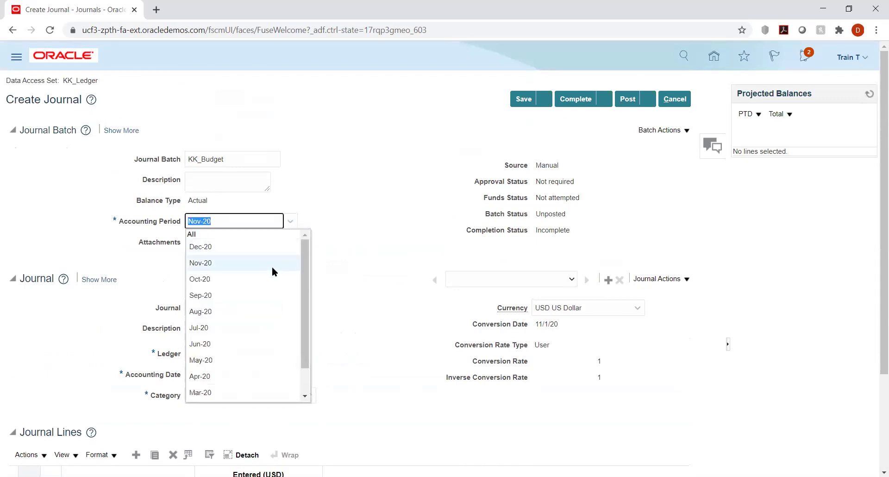
click(266, 327)
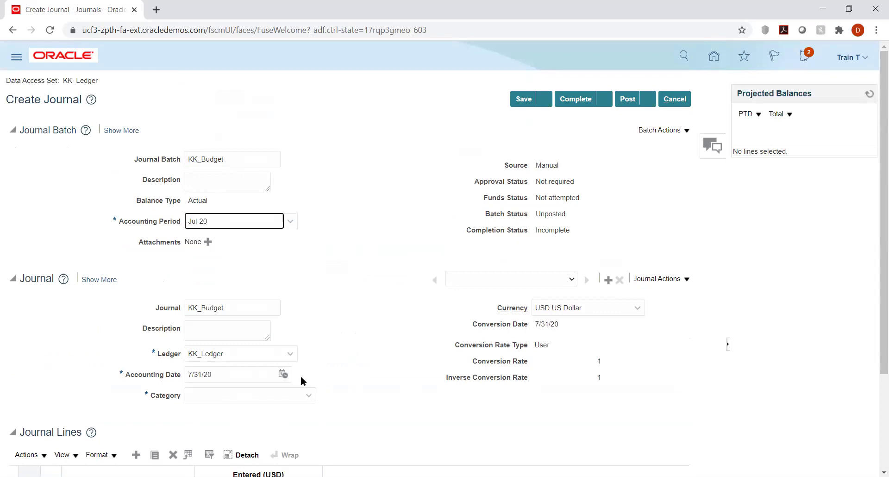
click(309, 395)
click(367, 366)
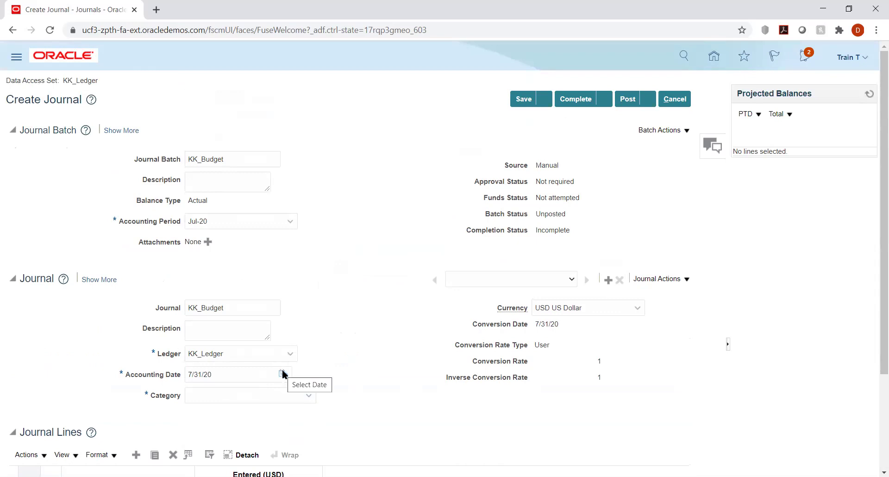
click(282, 395)
text(adj)
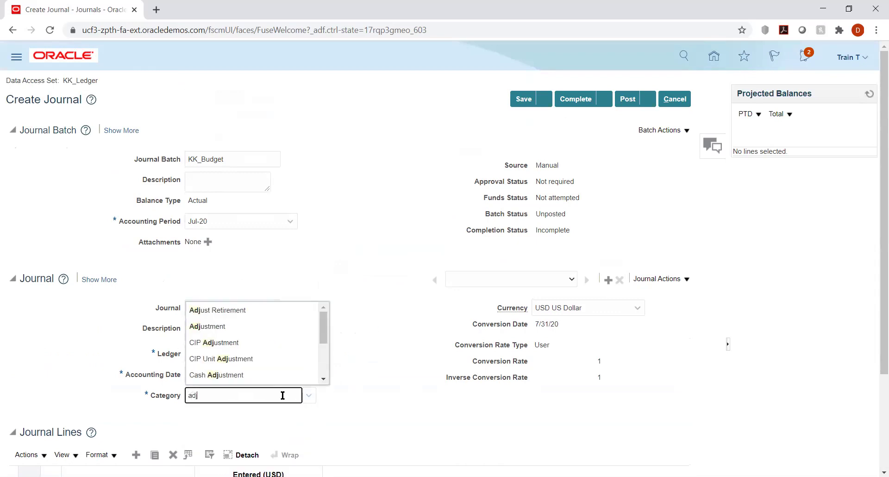
click(211, 329)
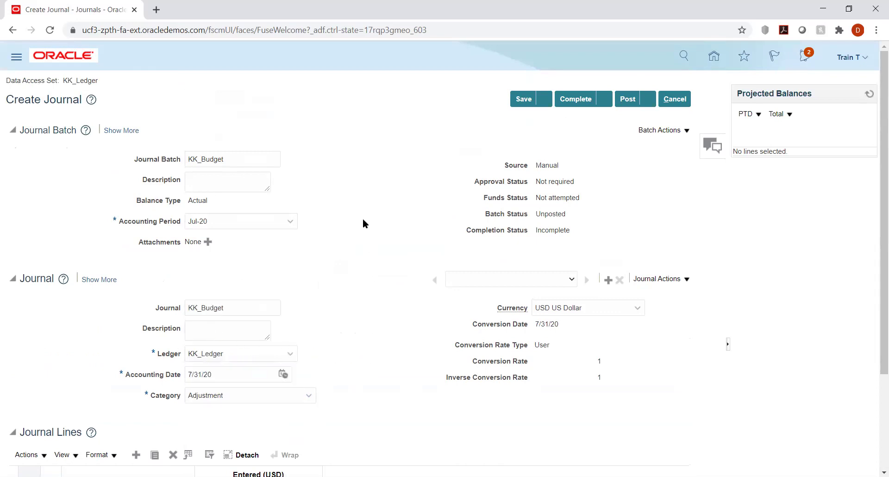
- For journal line 1's account, set KK_COMP to 1000 Default Company and KK_DEPT to 1000 Finance
scroll(363, 224, down, 3)
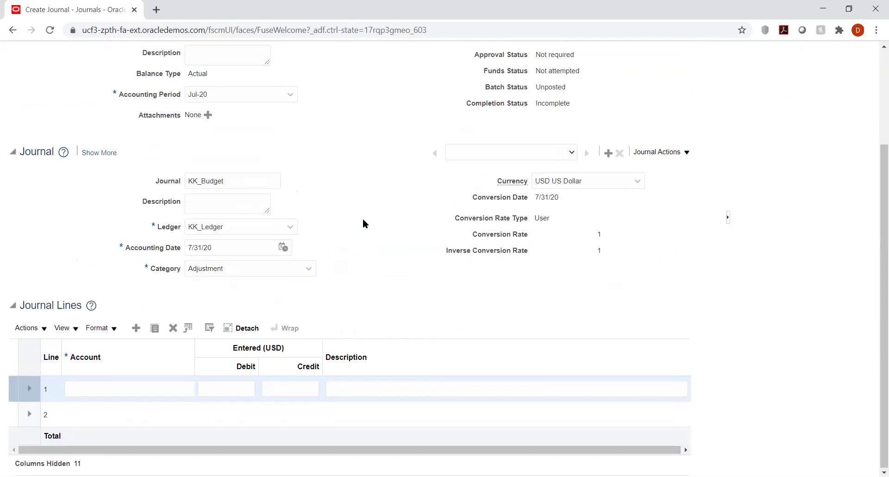
click(121, 387)
click(188, 388)
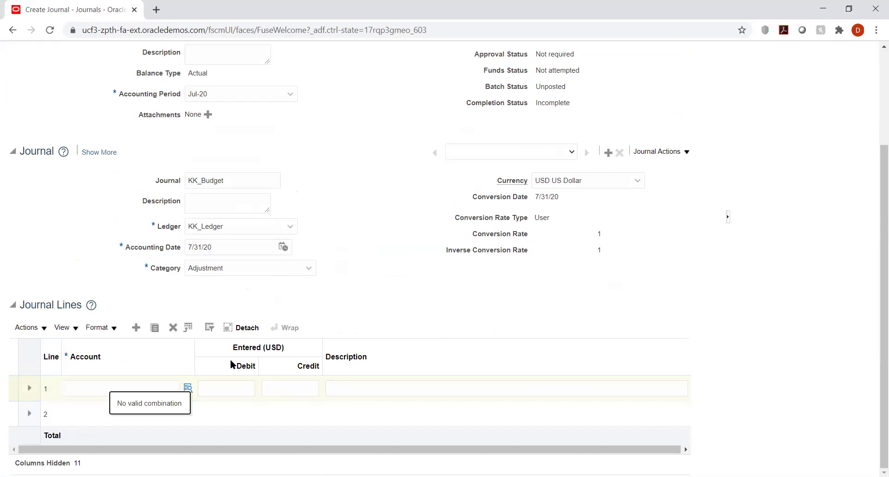
click(188, 388)
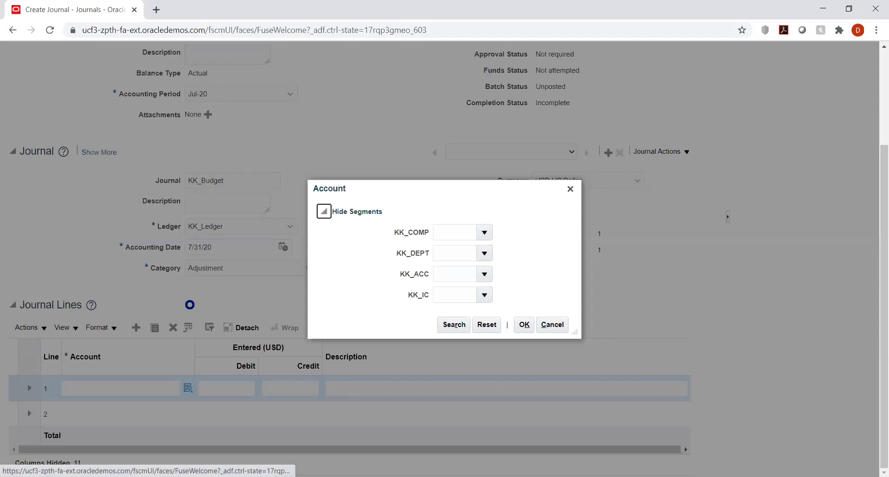
click(484, 232)
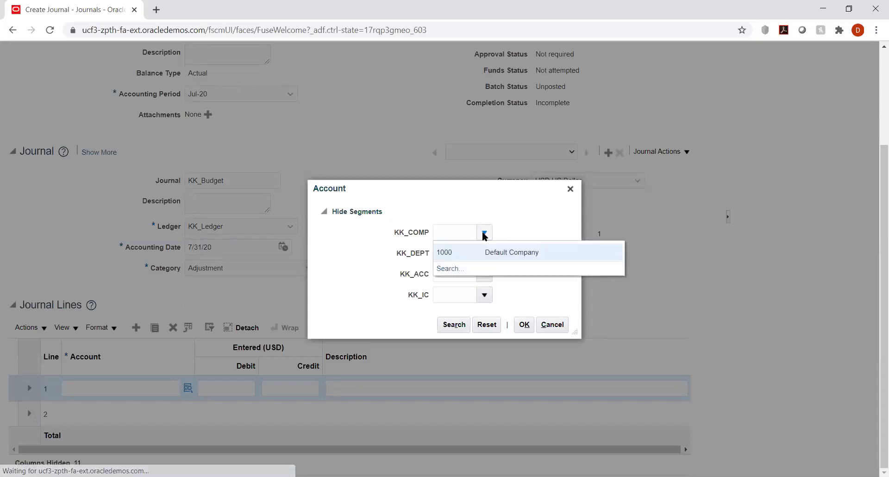
click(463, 250)
click(483, 253)
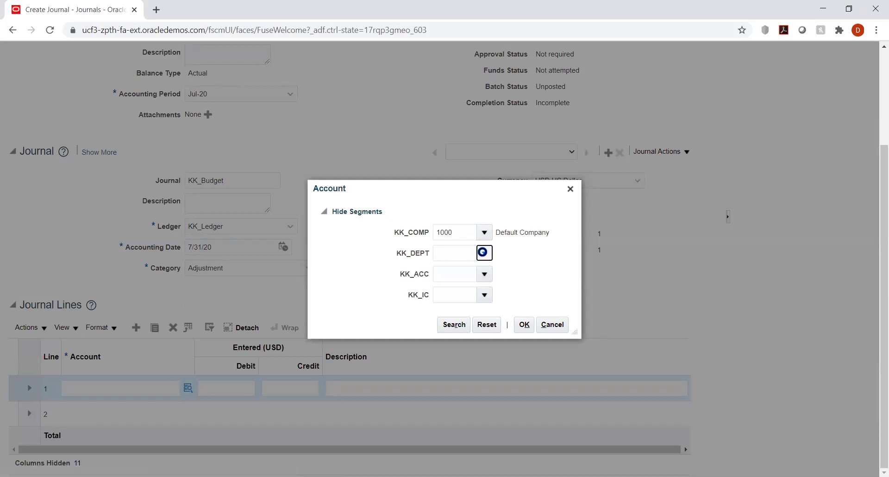
click(466, 275)
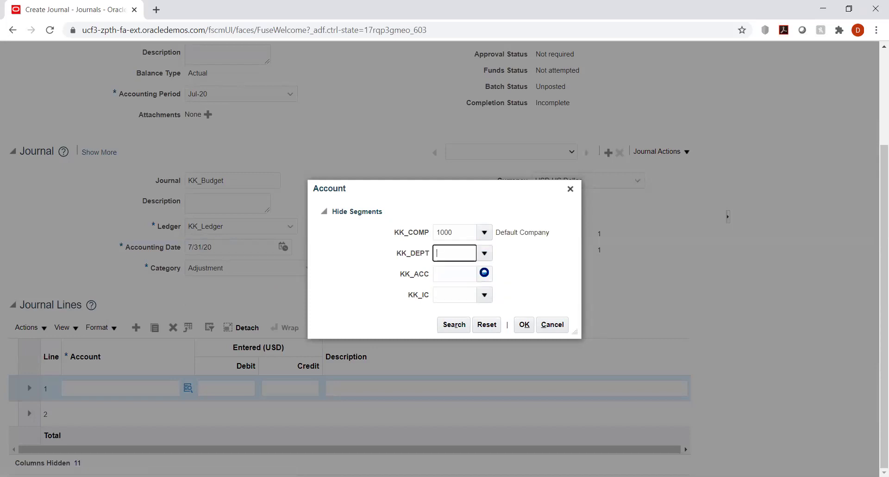
- Search the KK_ACC segment for value 7680 and select Rent Expense for line 1's account
click(484, 274)
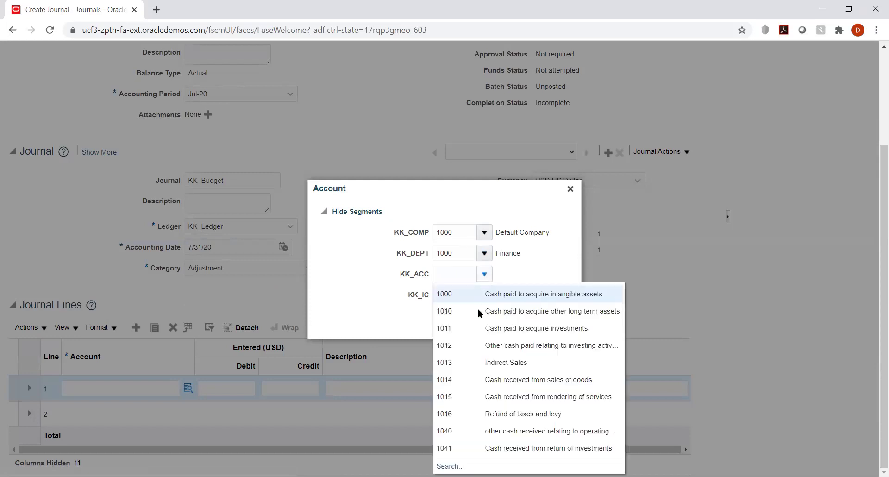
click(450, 466)
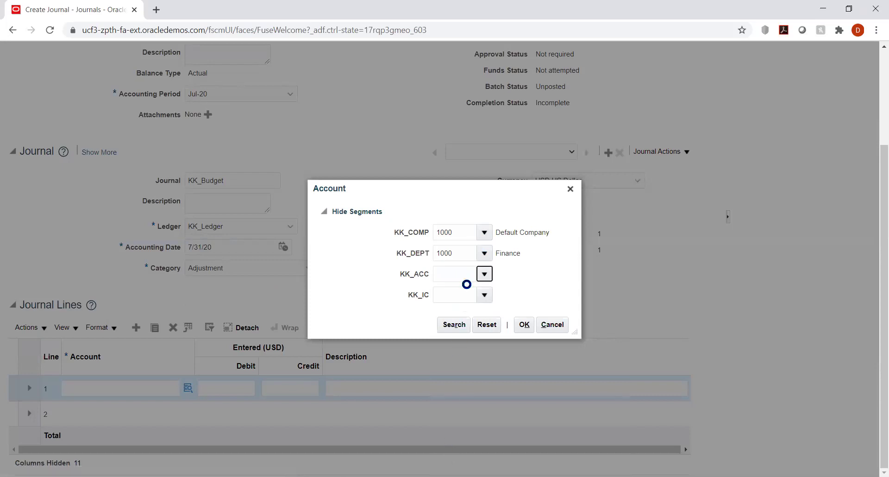
click(424, 238)
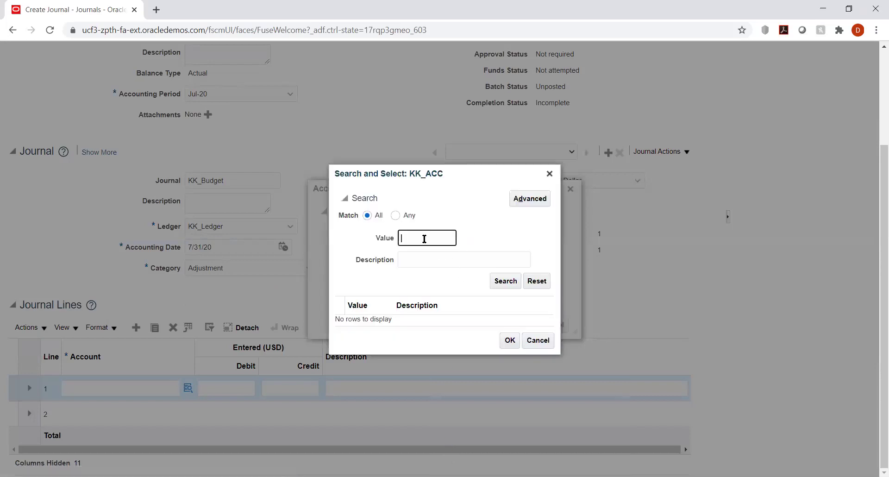
text(7680)
key(Return)
click(463, 319)
click(509, 348)
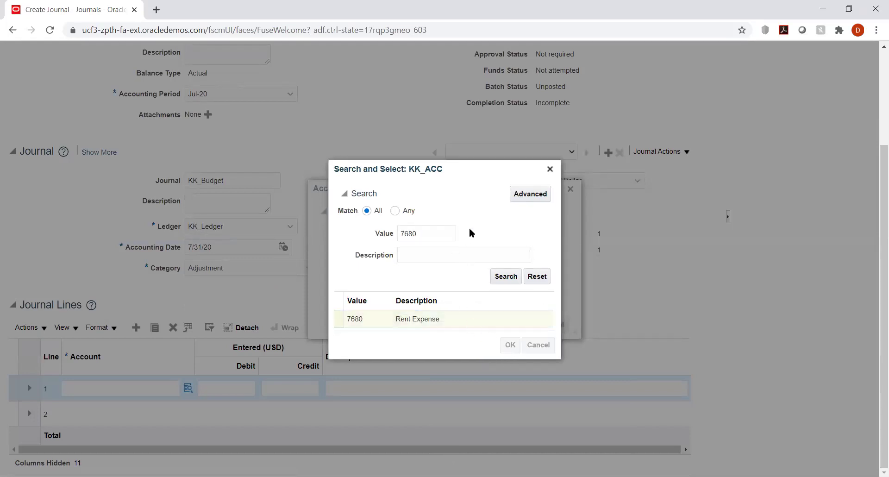
- Set KK_IC to 1000 and apply the completed account combination to journal line 1
click(485, 294)
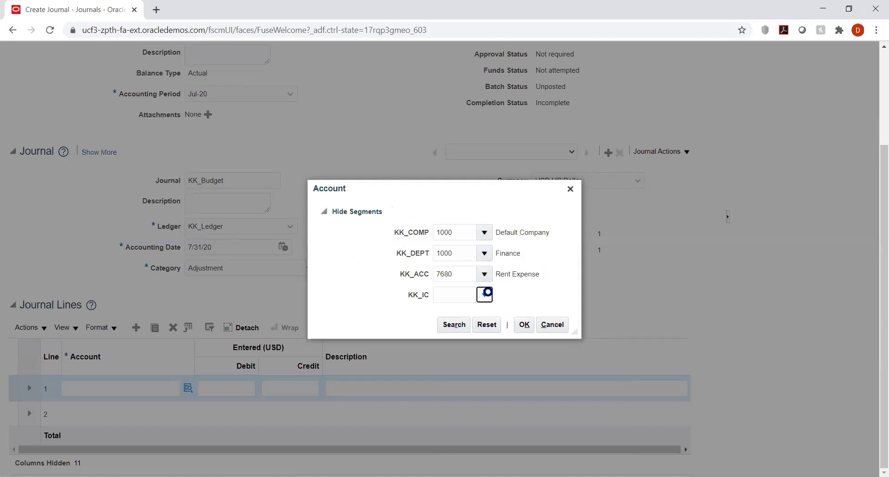
click(479, 315)
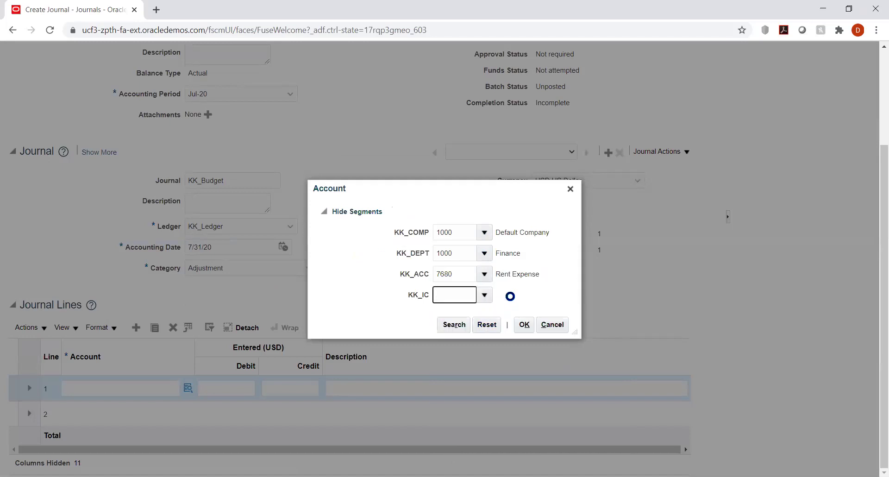
click(524, 324)
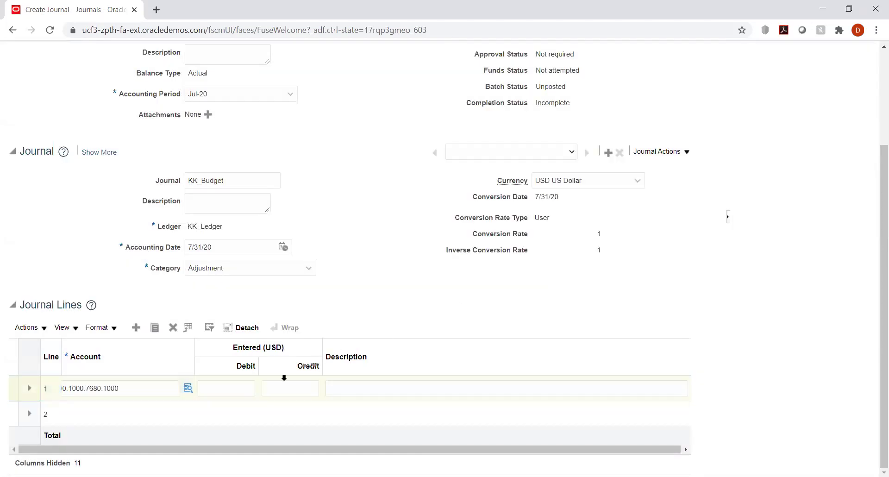
- Enter a debit of 1,200,000 USD on the rent expense line
click(223, 389)
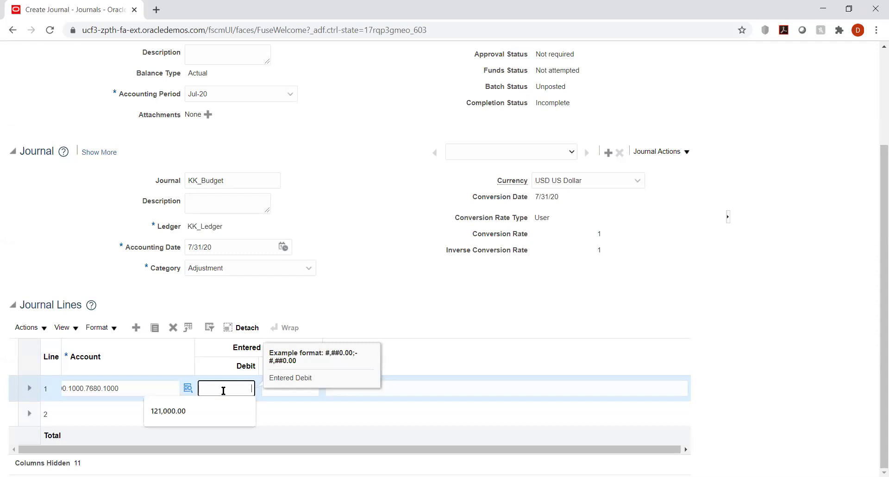
text(1200)
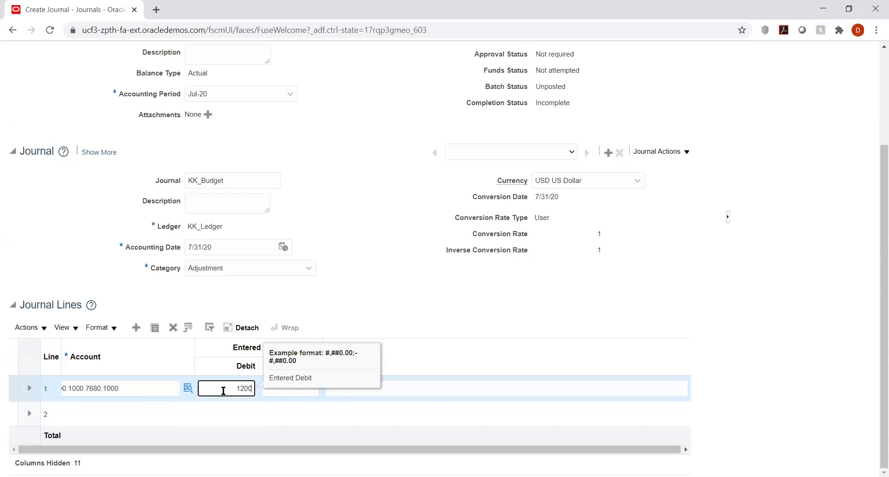
text(000)
key(Tab)
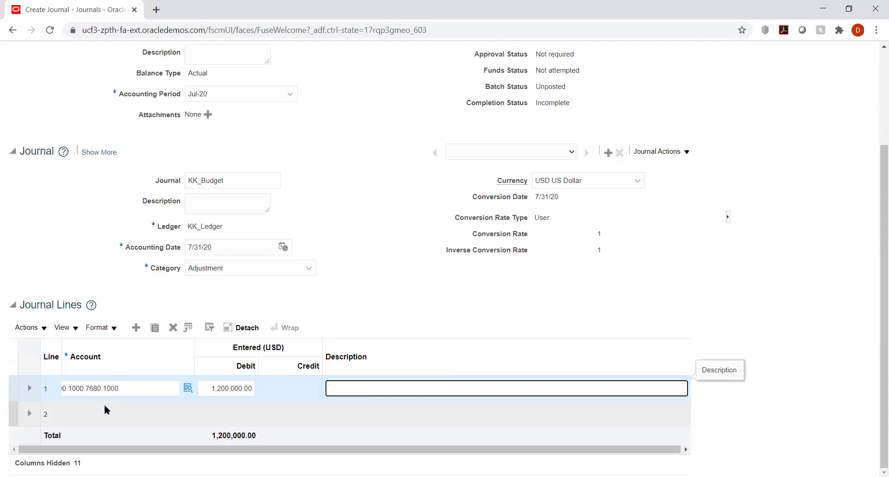
- For journal line 2's account, set KK_COMP to 1000 Default Company and KK_DEPT to 1000 Finance
click(116, 415)
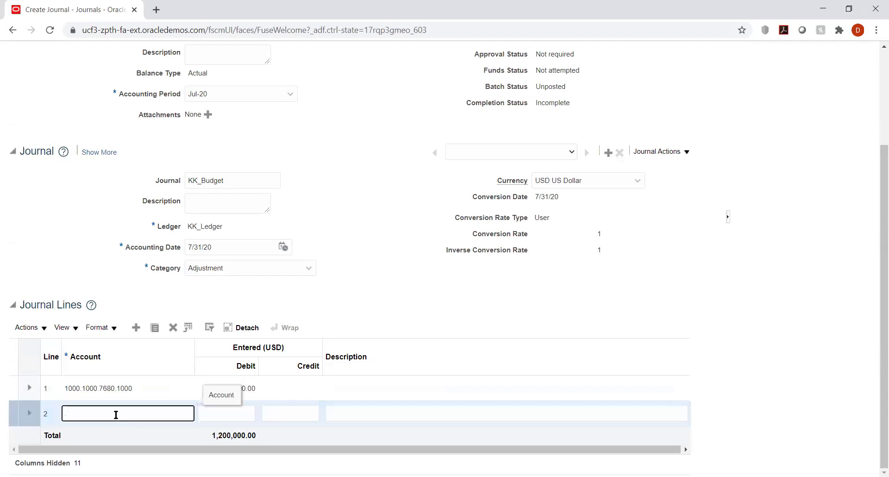
click(187, 414)
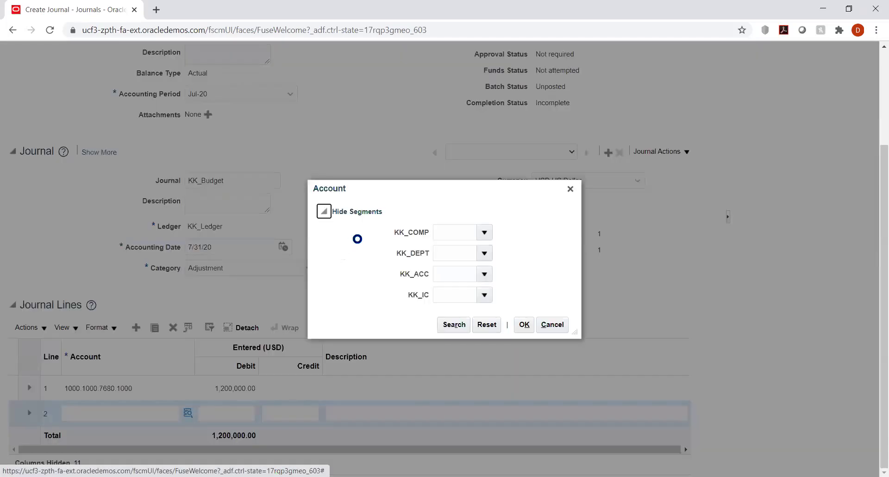
click(484, 232)
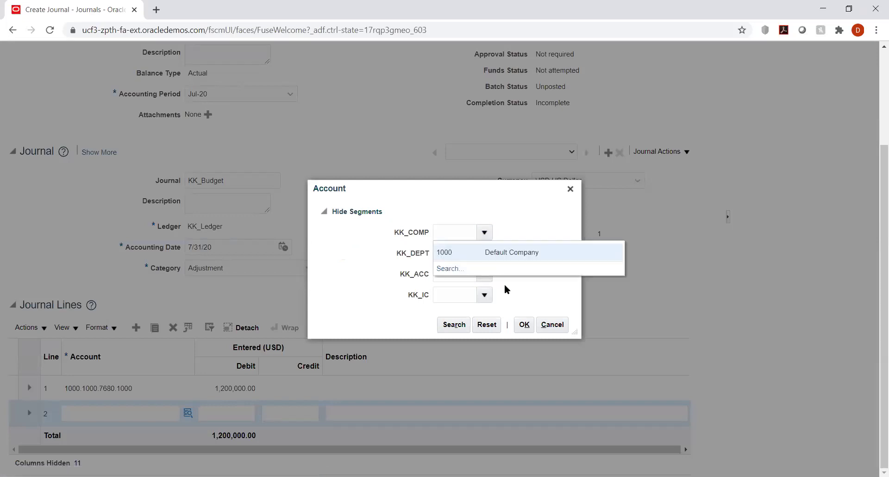
click(485, 253)
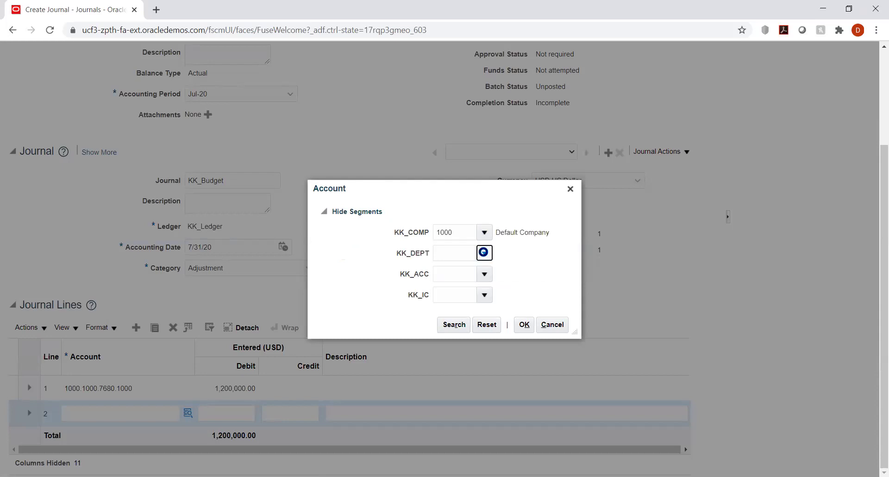
click(459, 274)
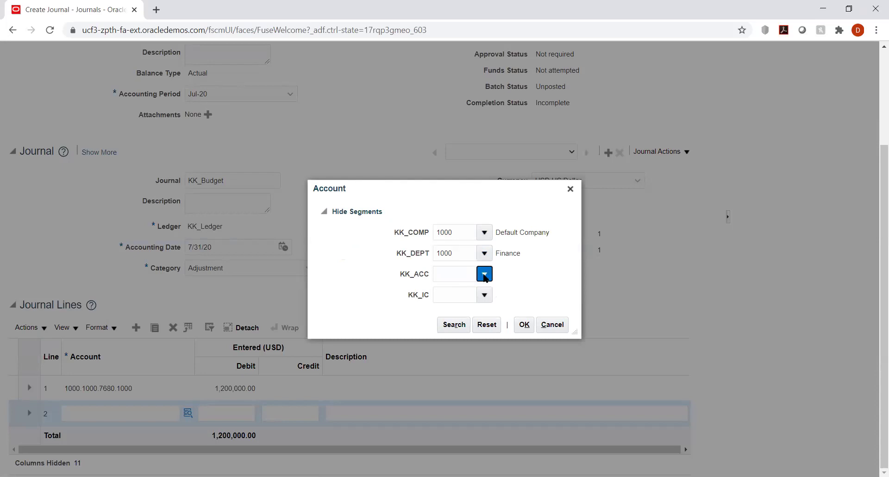
- Search KK_ACC descriptions for %cash% and select value 1223, Cash, for line 2's account
click(483, 275)
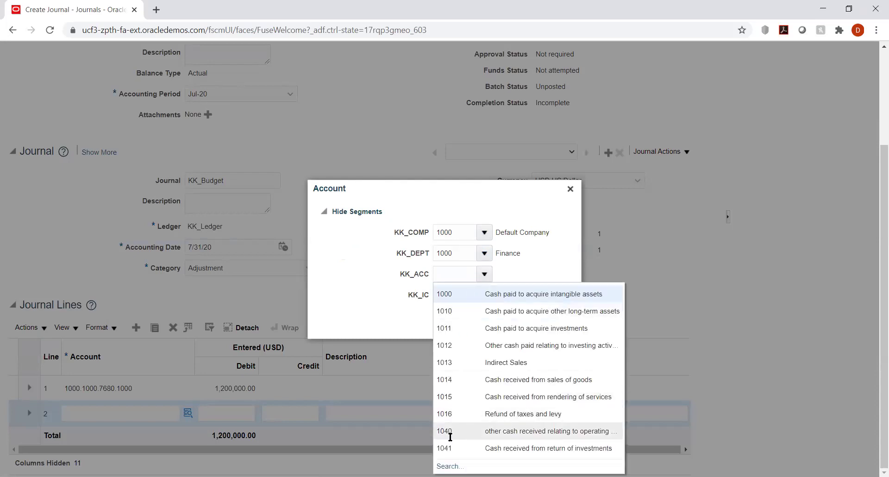
click(450, 466)
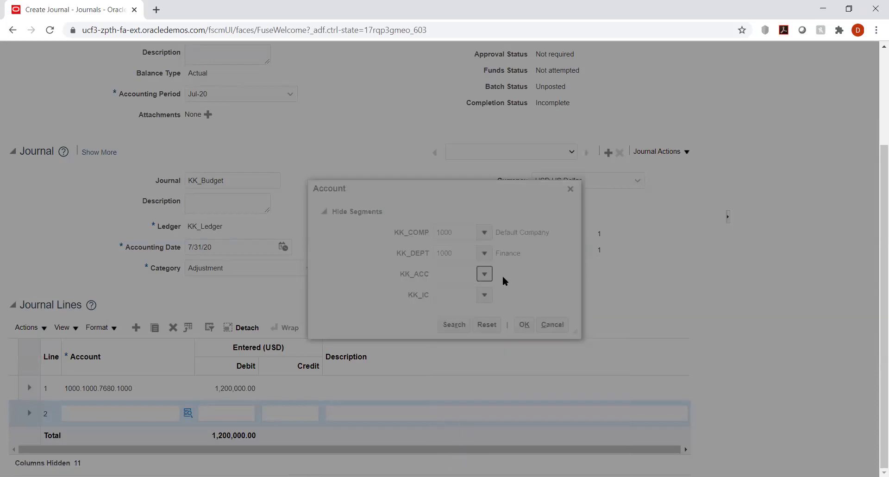
click(436, 260)
text(%cash)
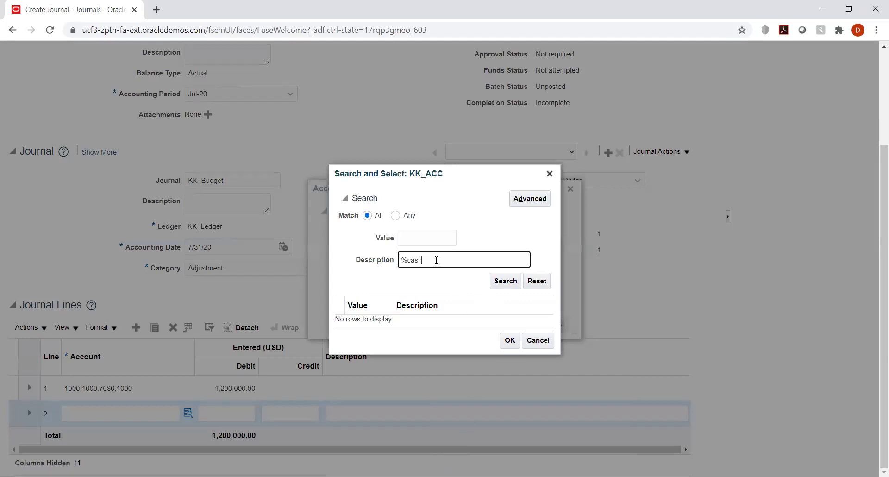
text(%)
key(Return)
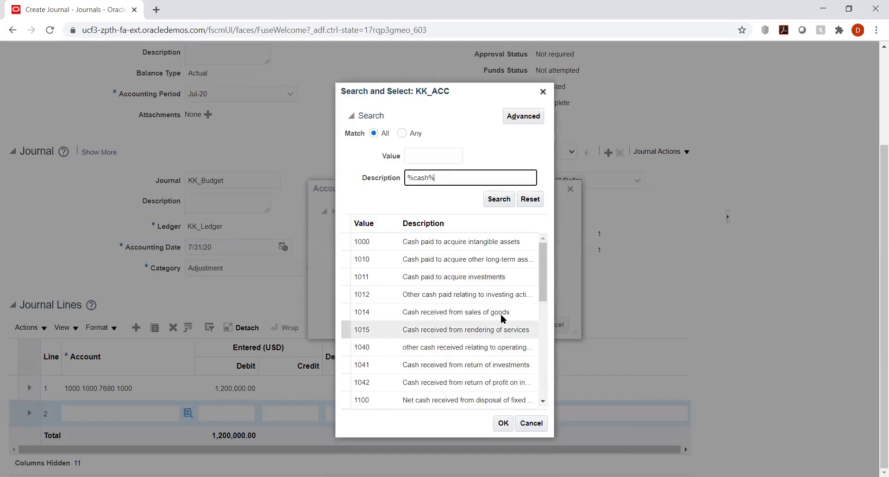
scroll(503, 308, down, 2)
scroll(502, 304, down, 4)
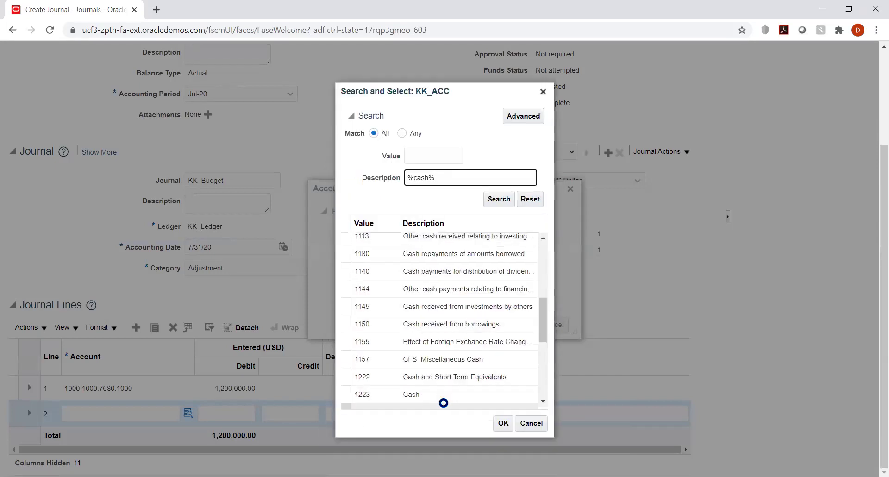
click(435, 396)
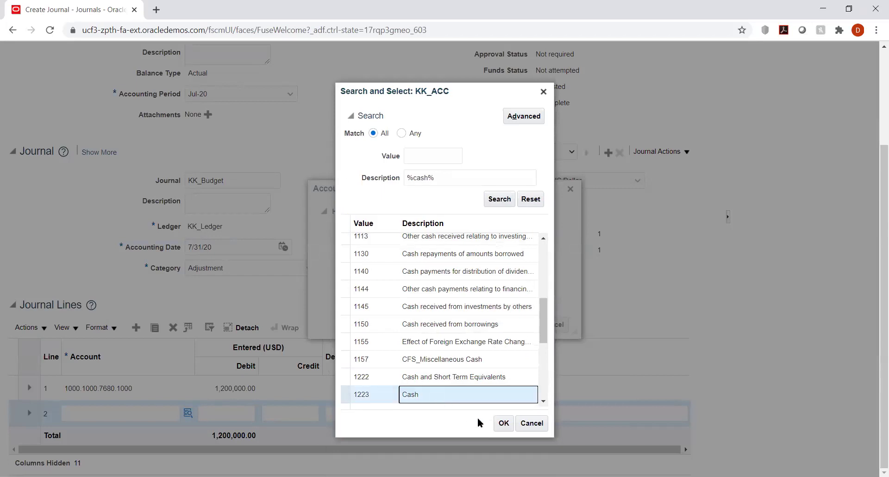
click(504, 422)
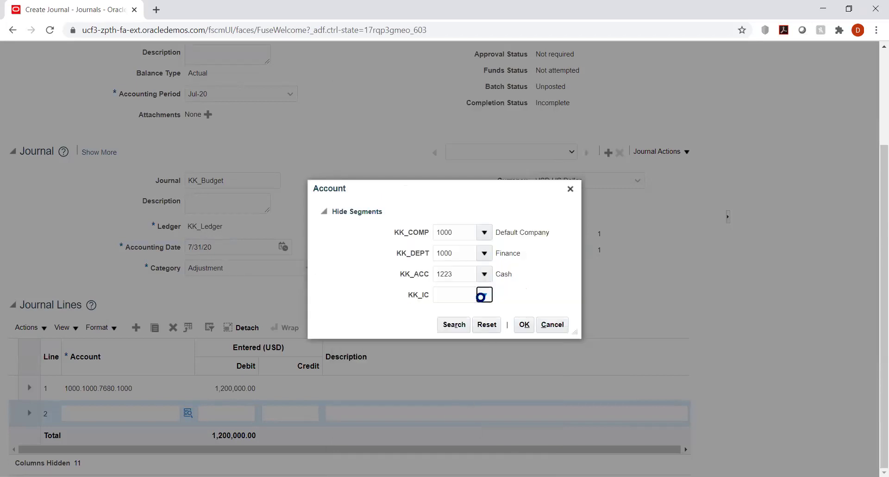
- Set KK_IC to 1000 and apply the cash account combination to journal line 2
click(483, 296)
click(480, 315)
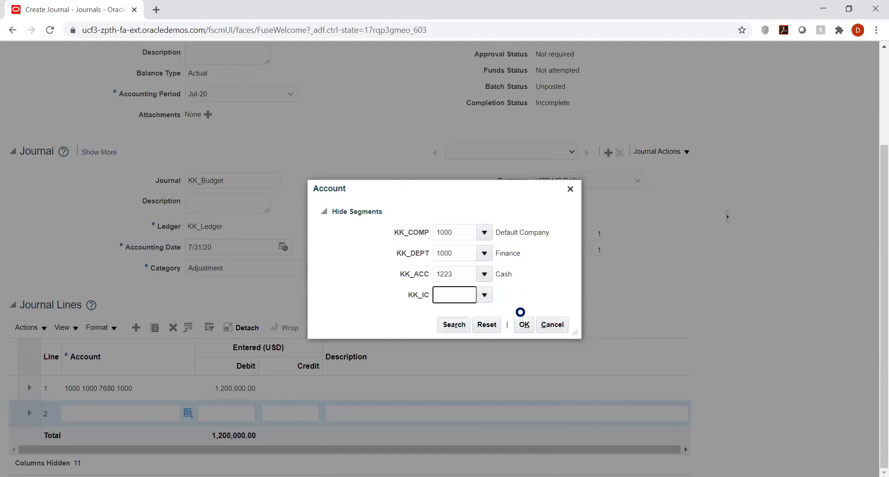
click(524, 326)
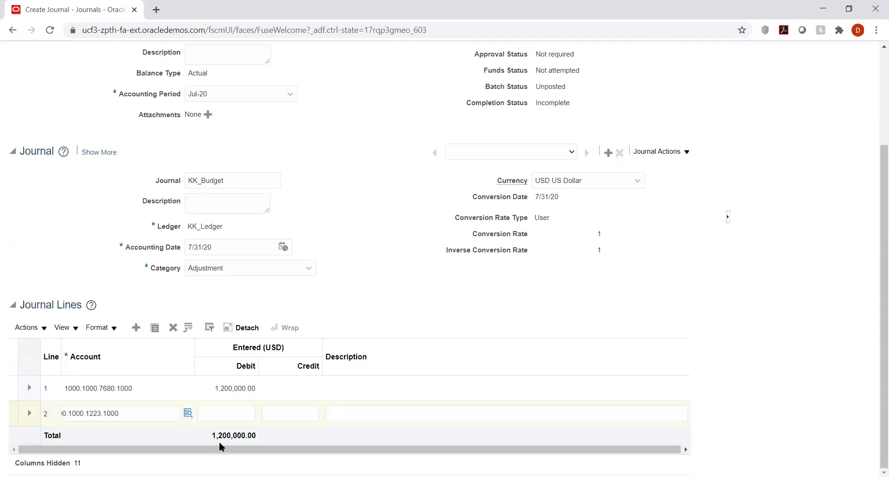
- Enter a credit of 1,200,000 USD on the cash line
click(298, 412)
text(1200000)
key(Tab)
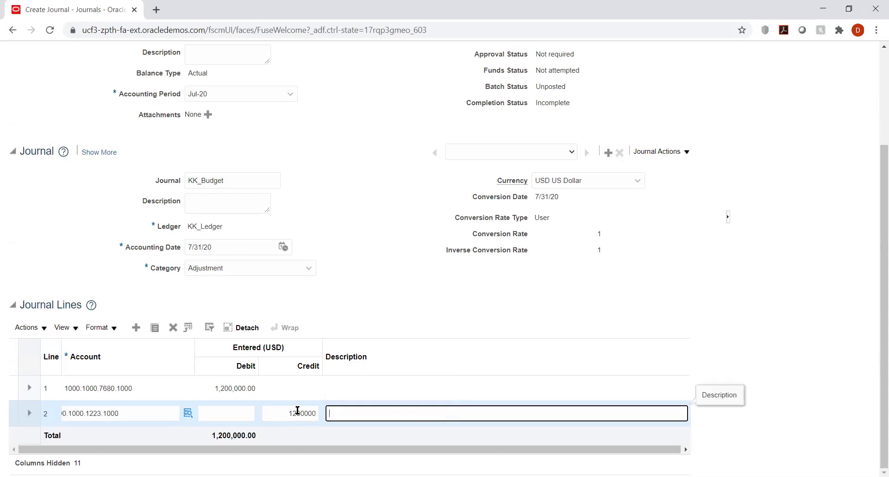
click(504, 291)
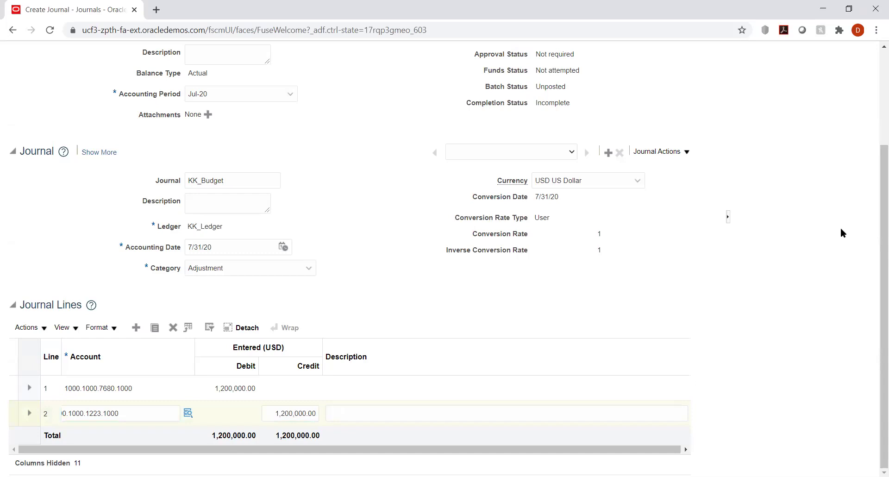
- Check the available batch actions and save the KK_Budget journal
scroll(841, 227, up, 3)
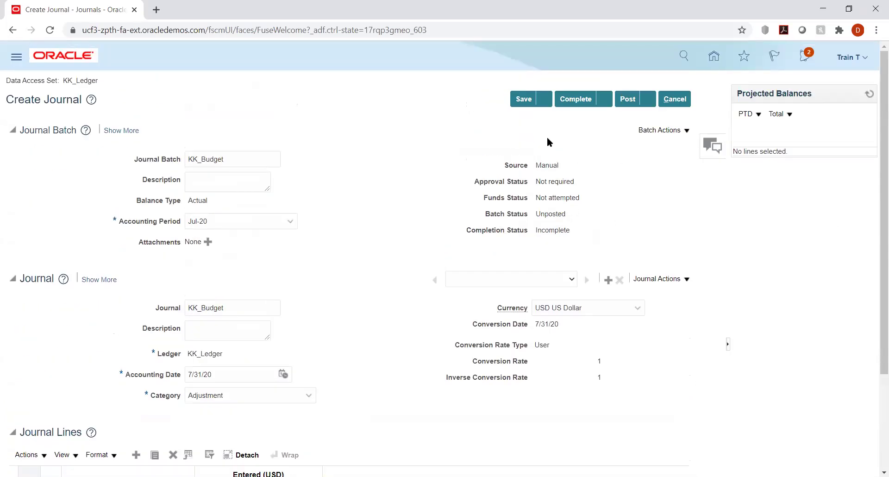
click(685, 132)
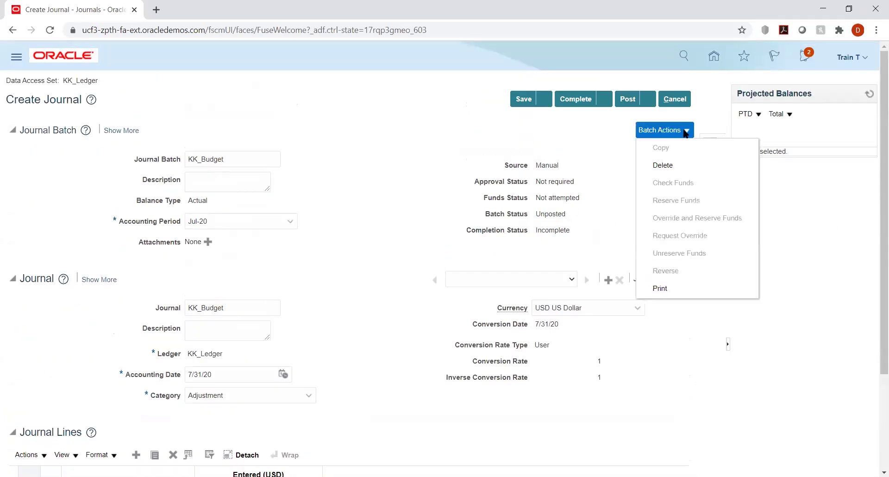
click(580, 143)
click(522, 99)
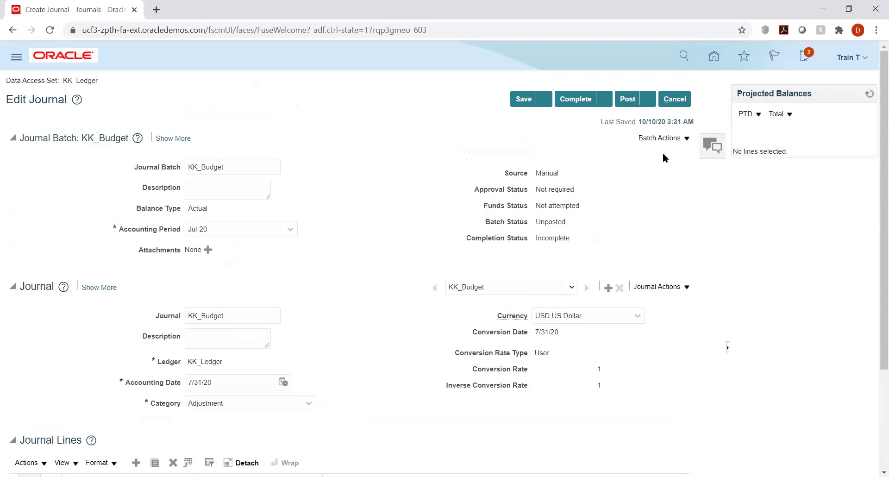
- Run a funds check on the KK_Budget journal batch and examine the full status text of its failed transaction lines
click(685, 136)
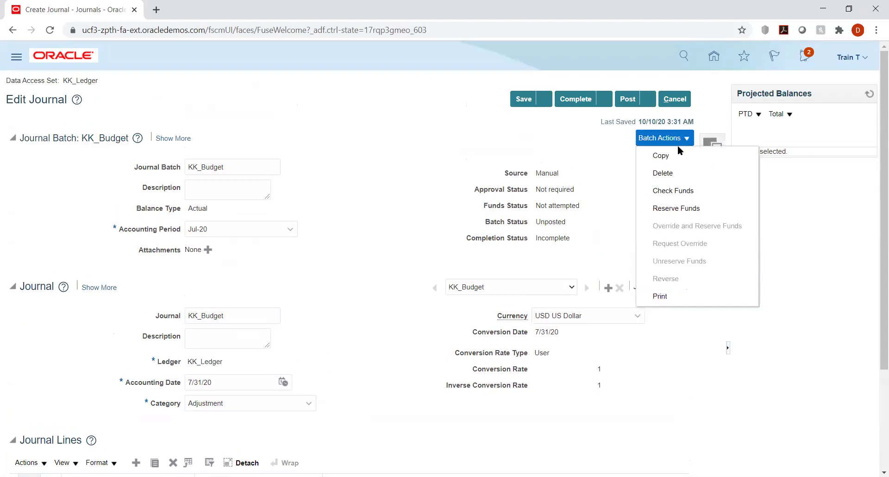
click(685, 192)
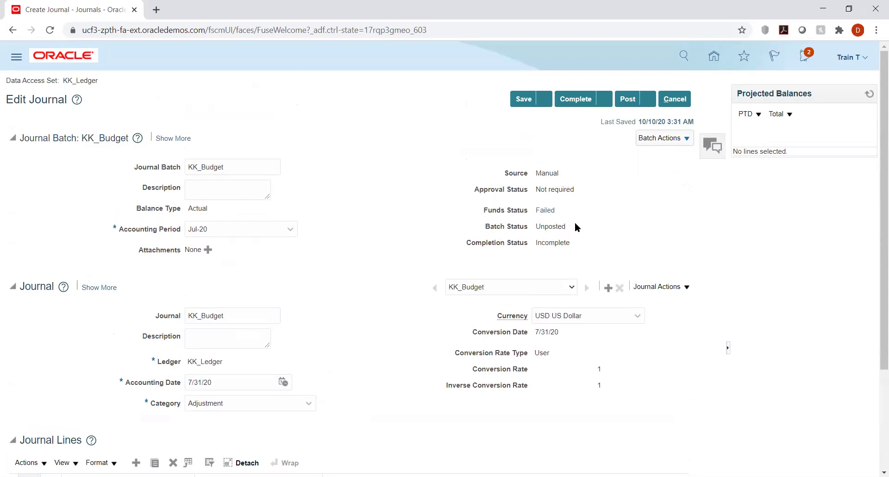
click(544, 211)
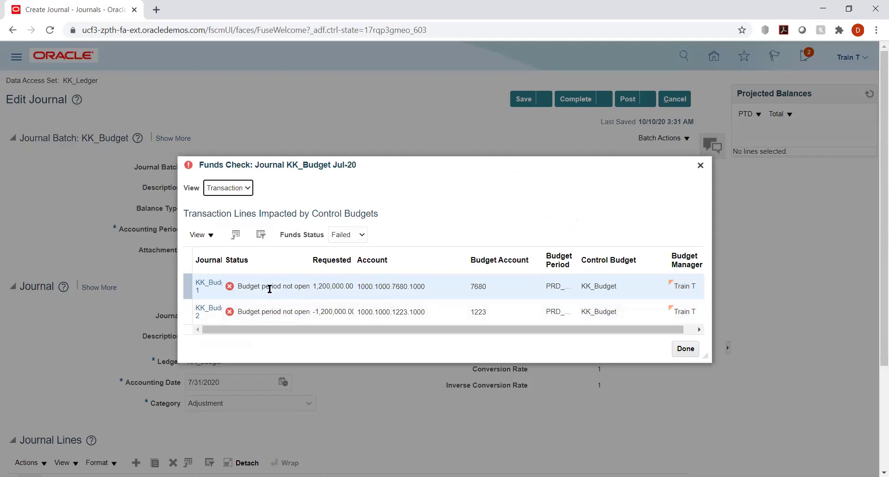
drag(240, 284, 312, 285)
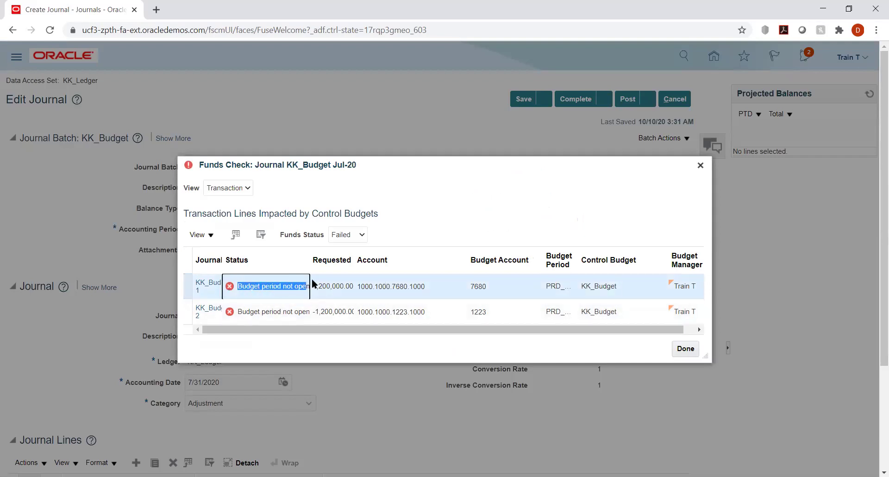
click(553, 211)
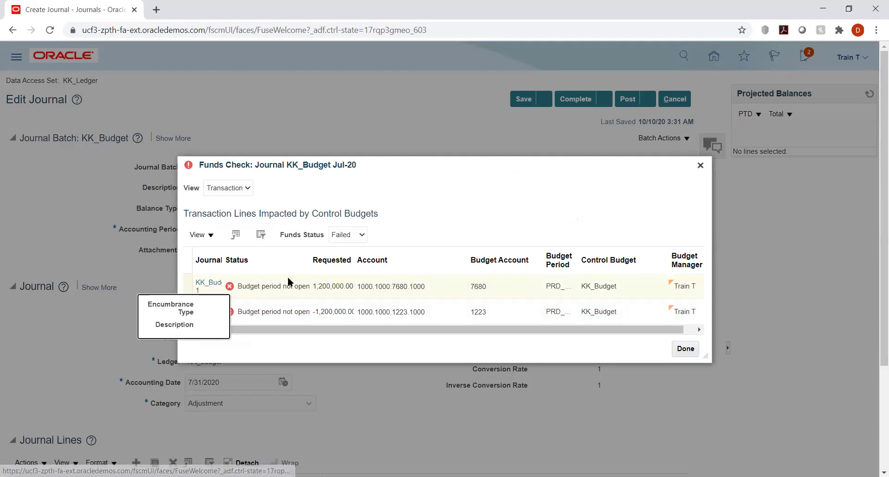
click(311, 263)
drag(310, 263, 392, 261)
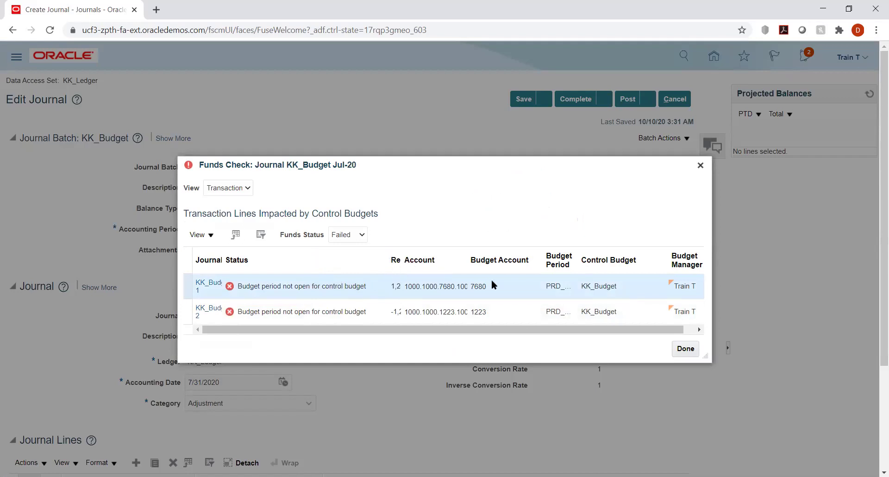
click(699, 165)
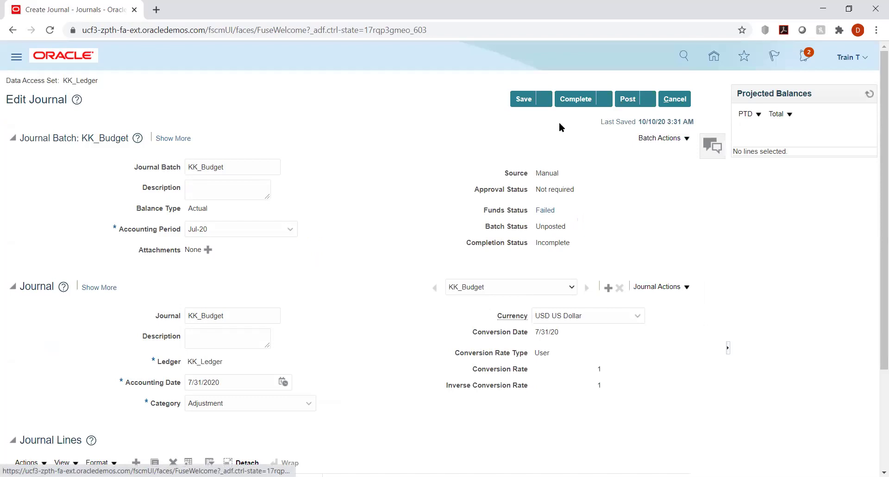
- Leave the KK_Budget journal and go to the Budgetary Control dashboard
click(675, 99)
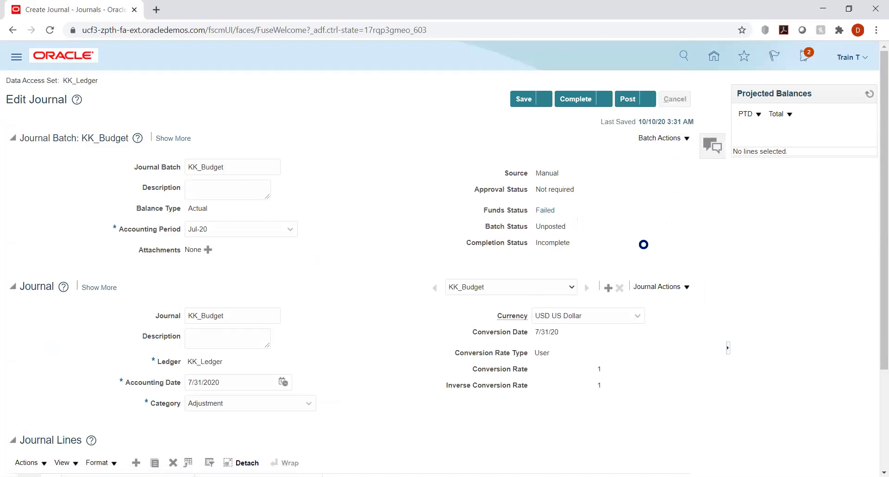
click(866, 133)
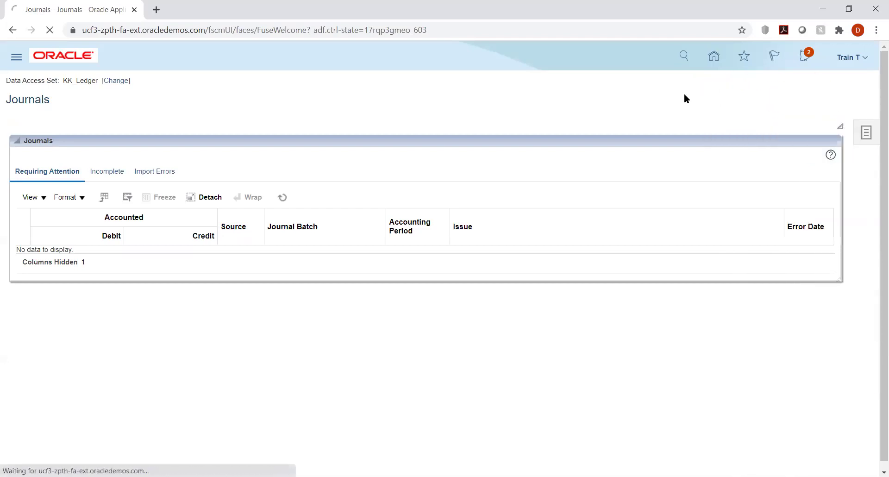
click(715, 56)
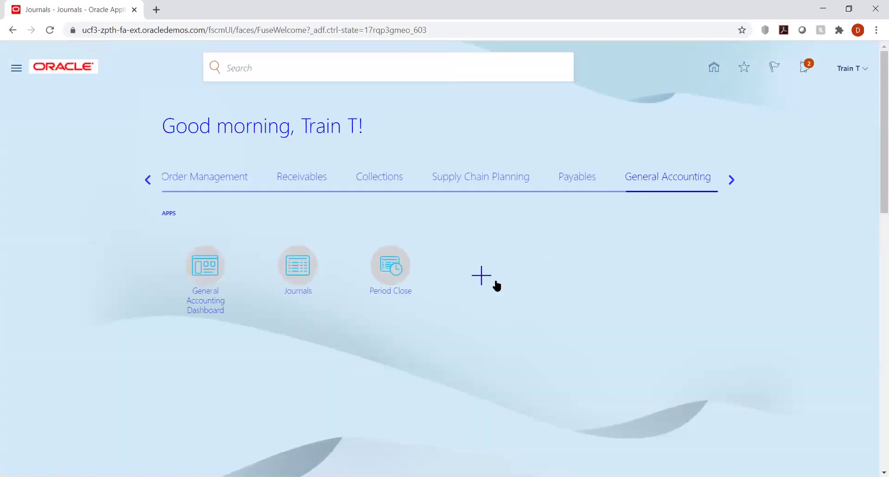
click(732, 181)
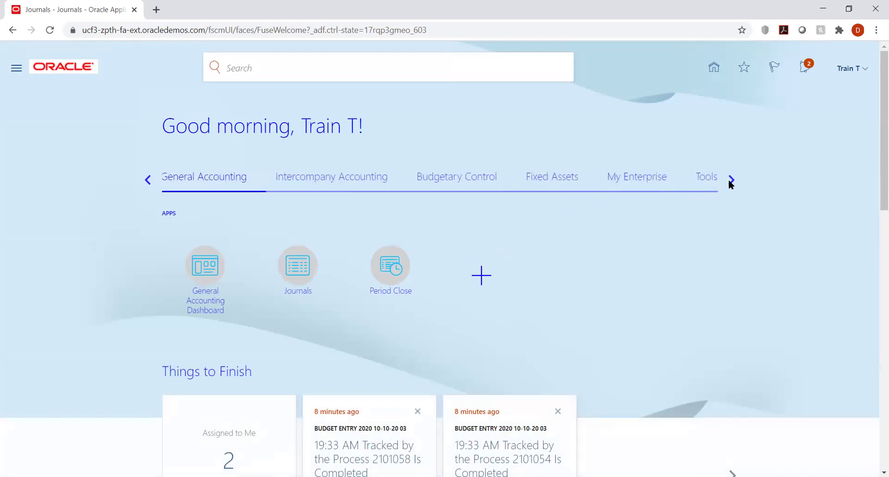
click(448, 180)
click(215, 274)
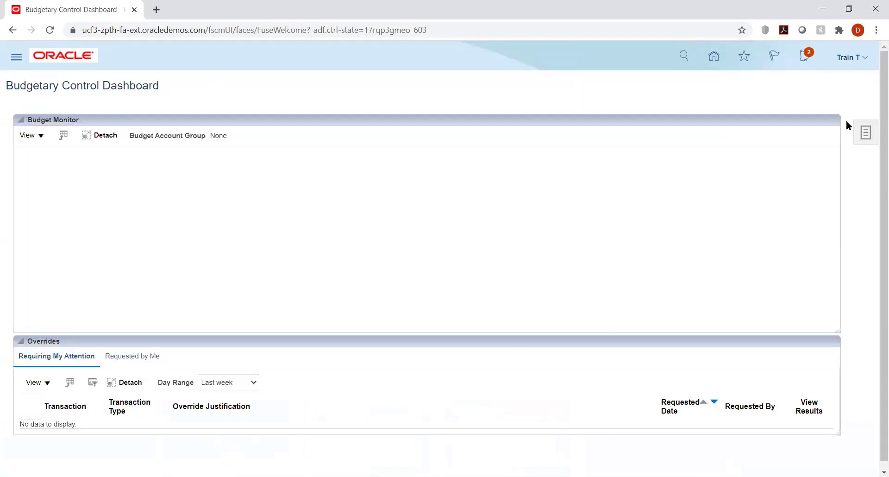
- Open the budget period statuses of the KK_Budget control budget for editing
click(866, 133)
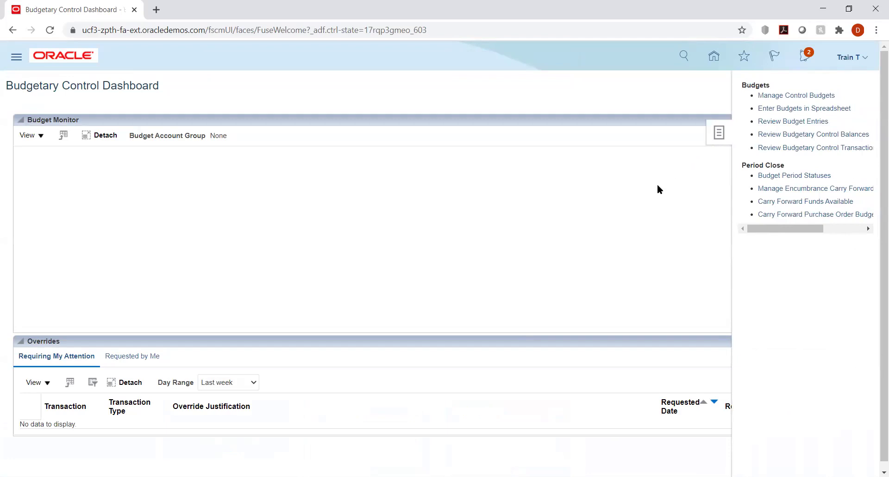
click(780, 176)
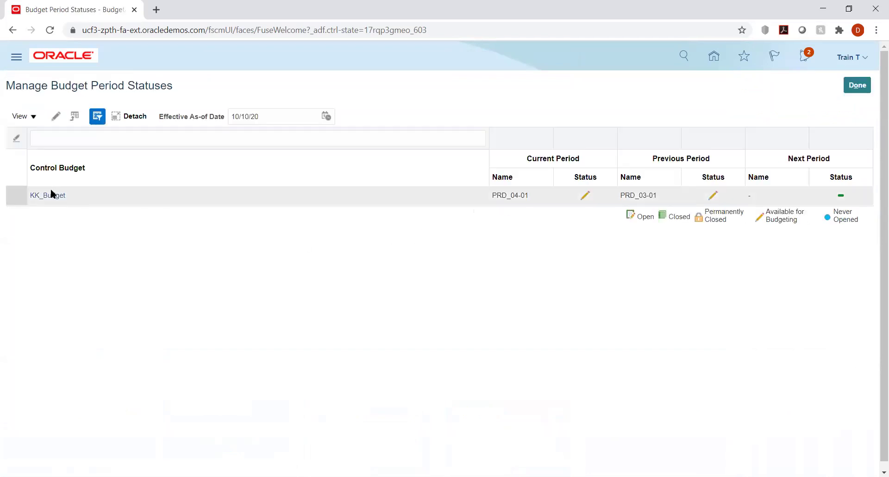
click(50, 197)
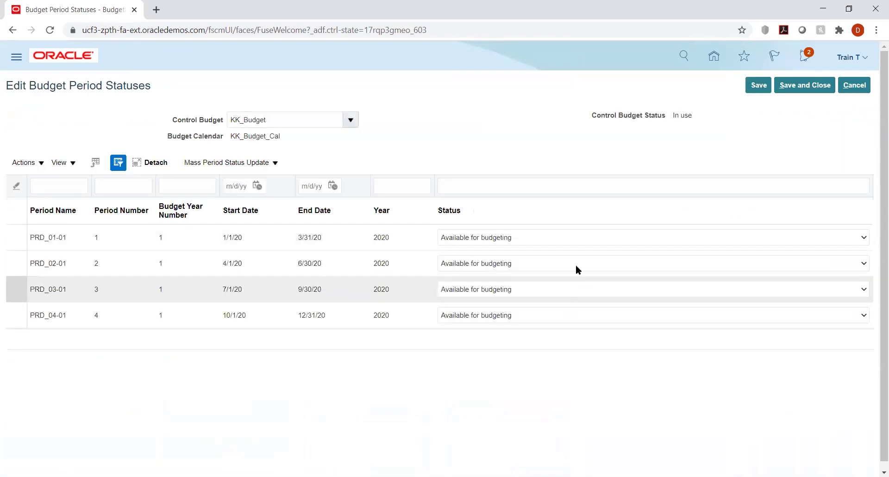
- Set the status of budget periods PRD_01-01 through PRD_04-01 to Open and save the changes
click(560, 232)
click(542, 258)
click(532, 262)
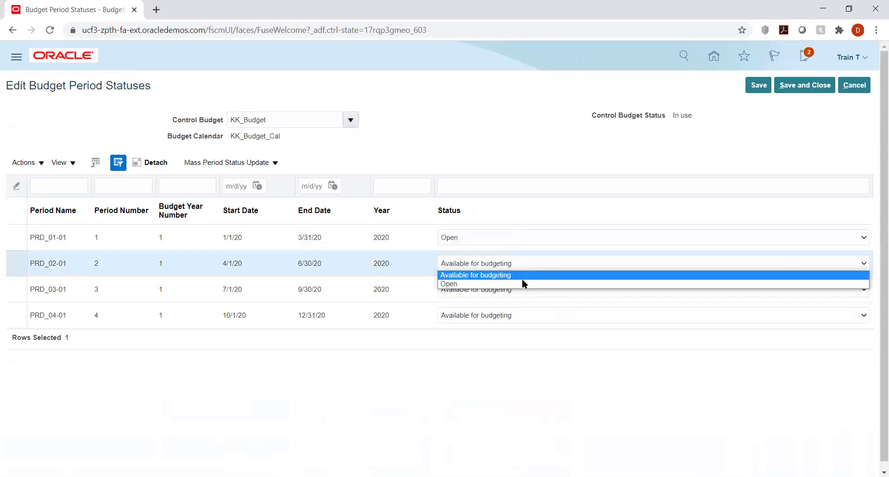
click(520, 282)
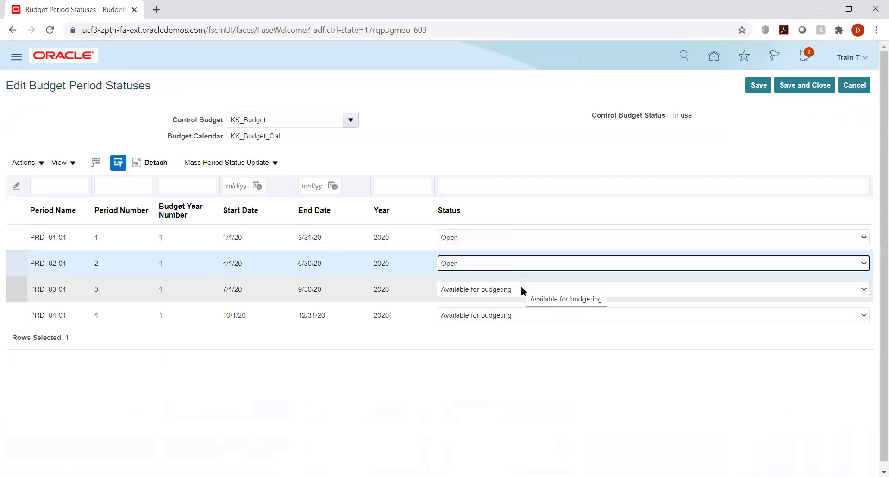
click(521, 285)
click(515, 311)
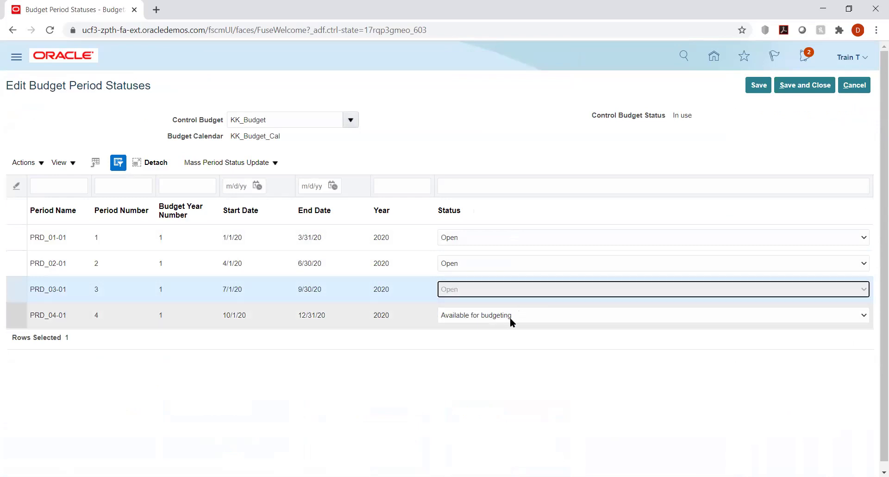
click(507, 316)
click(496, 336)
click(754, 85)
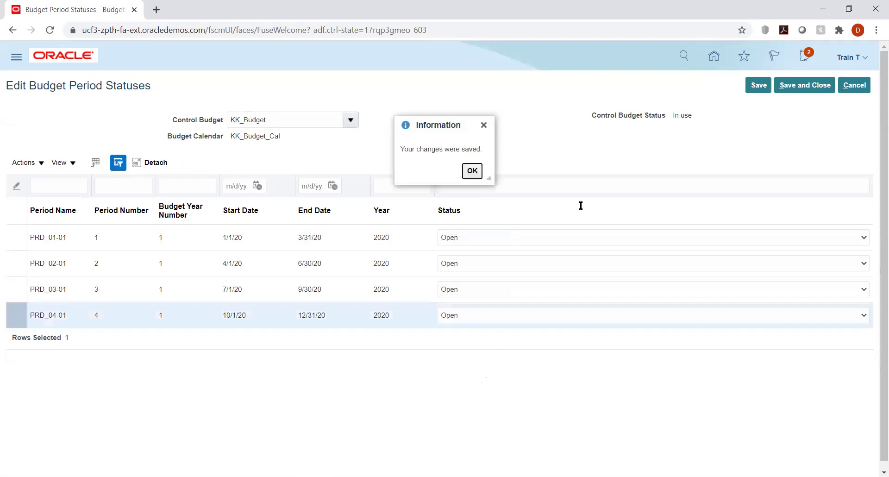
click(472, 171)
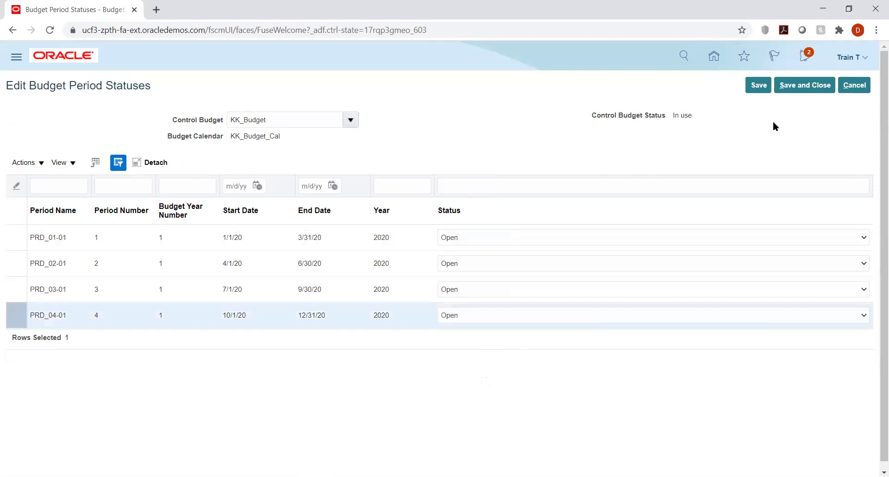
- Close the budget period statuses and go to Manage Journals in General Accounting
click(793, 88)
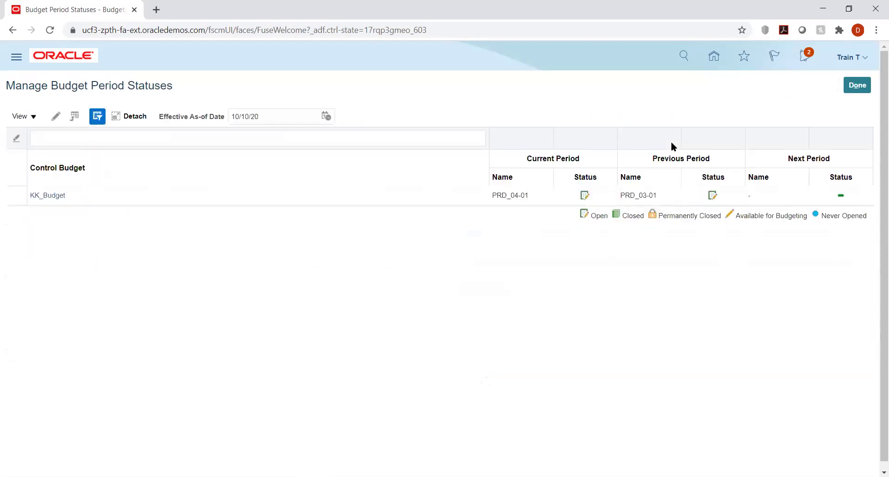
click(857, 86)
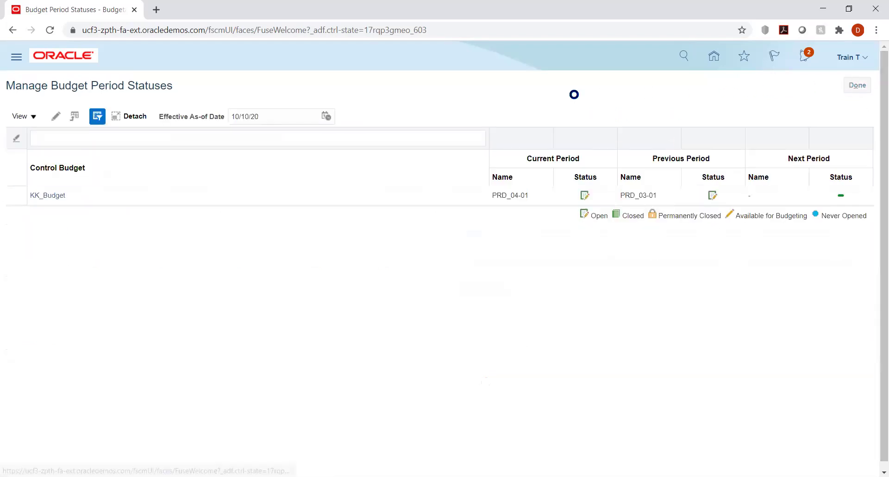
click(714, 57)
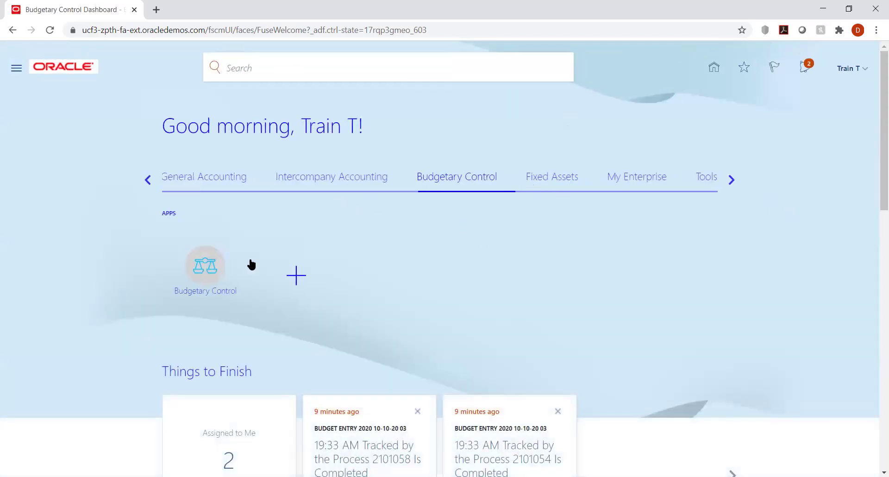
click(208, 180)
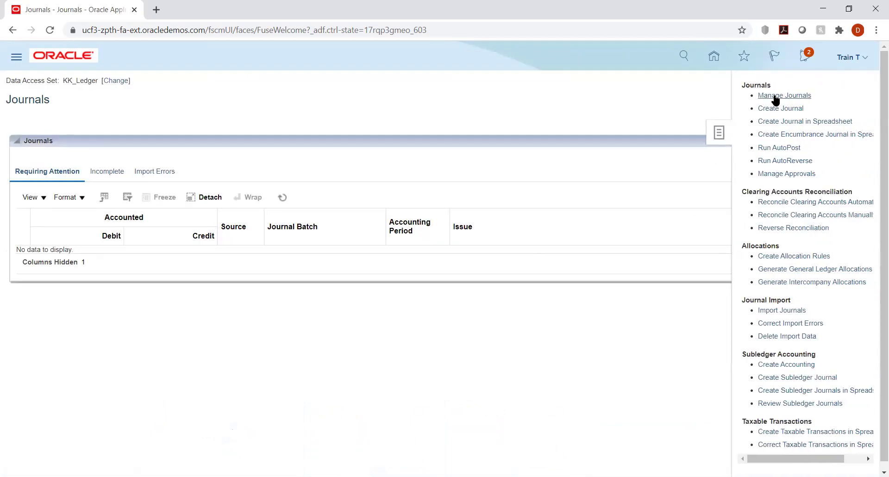
click(772, 95)
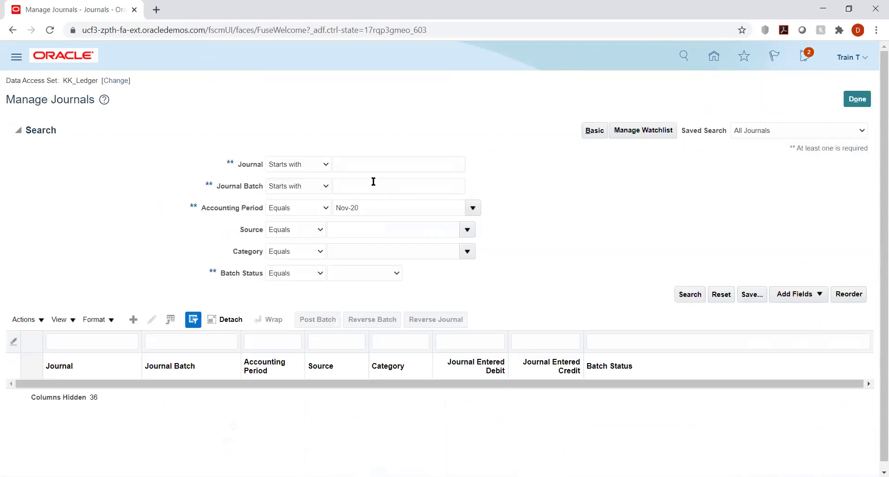
- Search all accounting periods for journals starting with KK_Bud% and open the KK_Budget journal
click(375, 207)
key(BackSpace)
key(Tab)
click(371, 162)
text(KK)
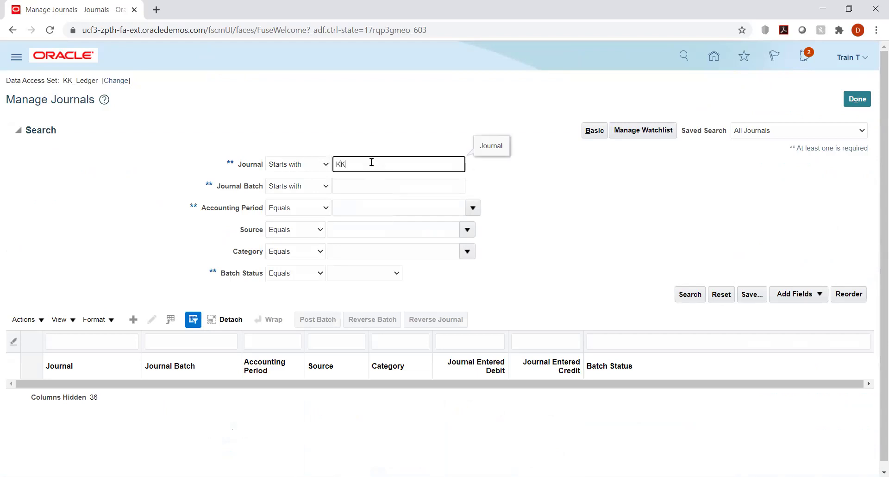
text(_Bud%)
click(696, 300)
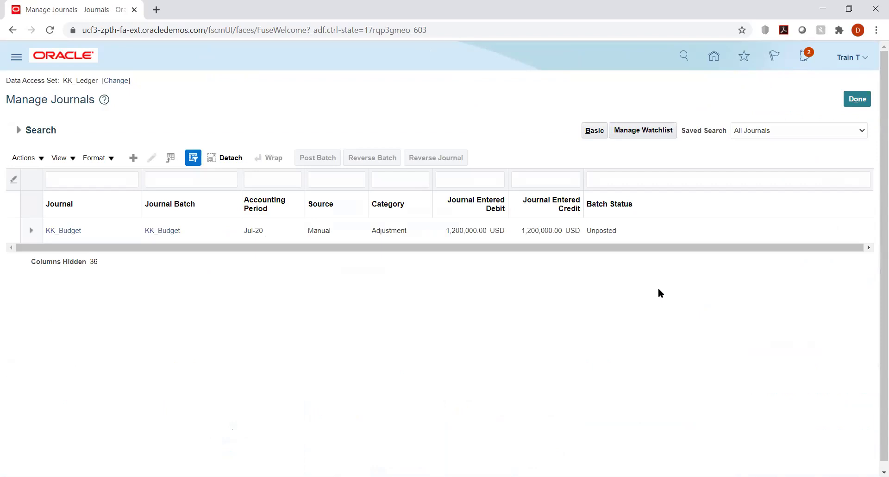
click(56, 232)
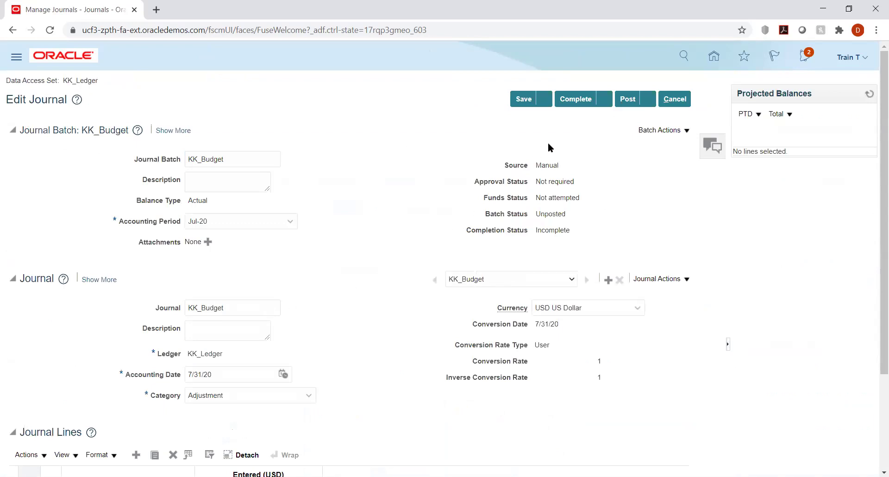
- Rerun the funds check on the reopened KK_Budget batch and review the failed transaction line's details
click(682, 130)
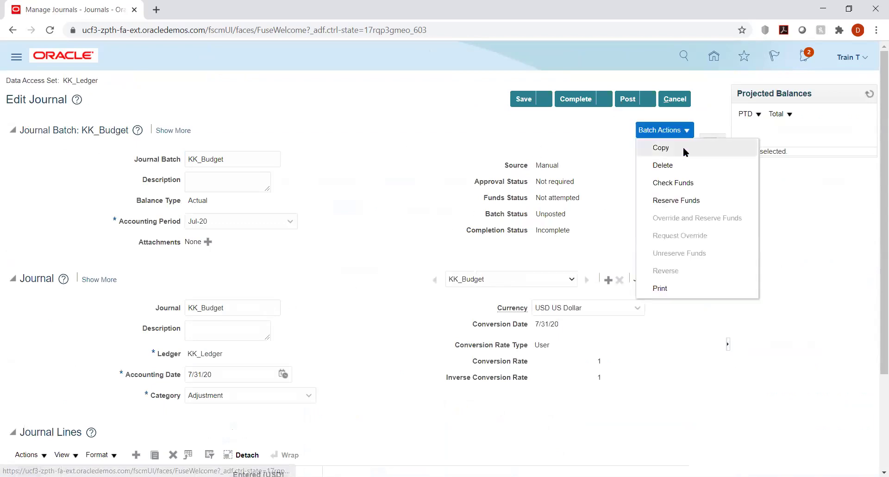
click(667, 185)
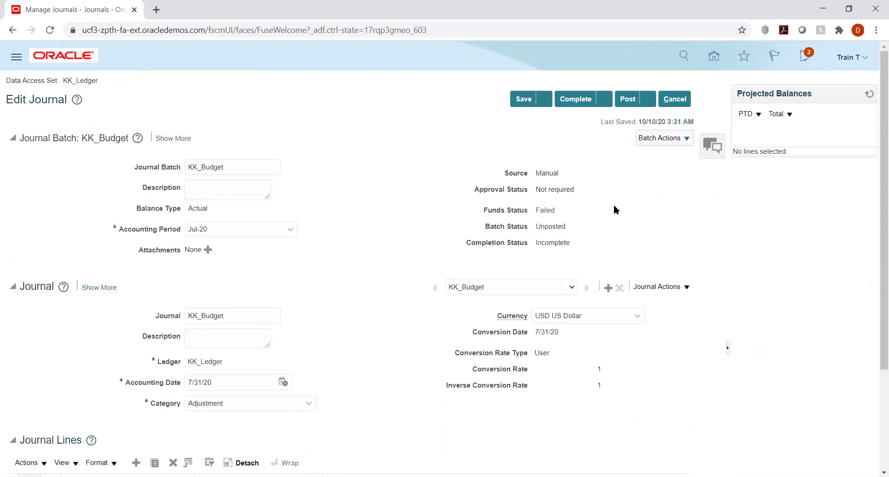
click(545, 210)
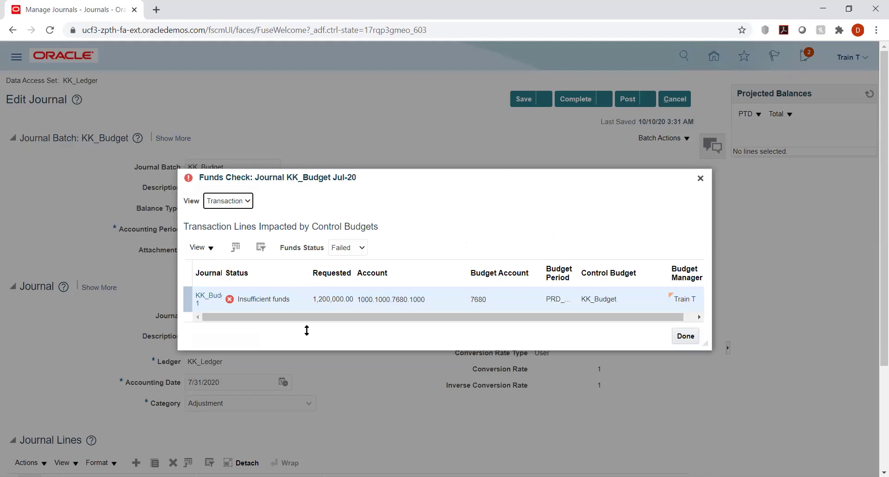
click(350, 332)
click(681, 337)
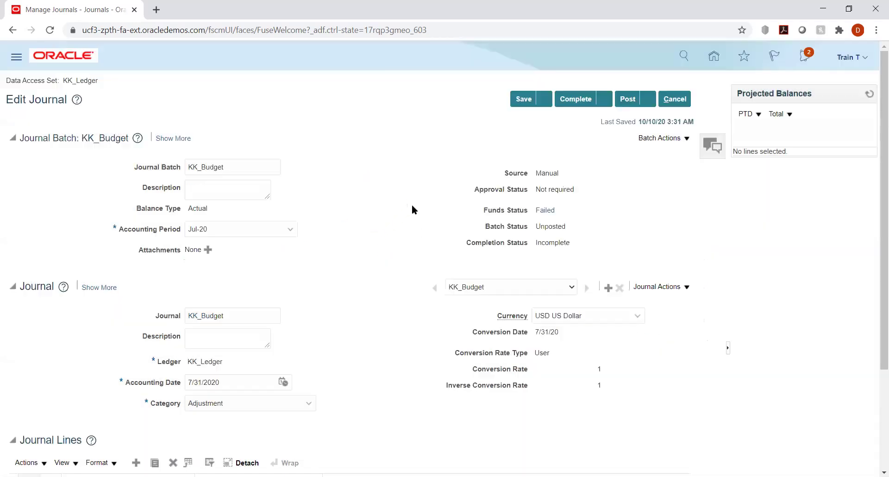
- Set the debit on journal line 1, account 1000.1000.7680.1000, to 10000 USD
scroll(354, 218, down, 3)
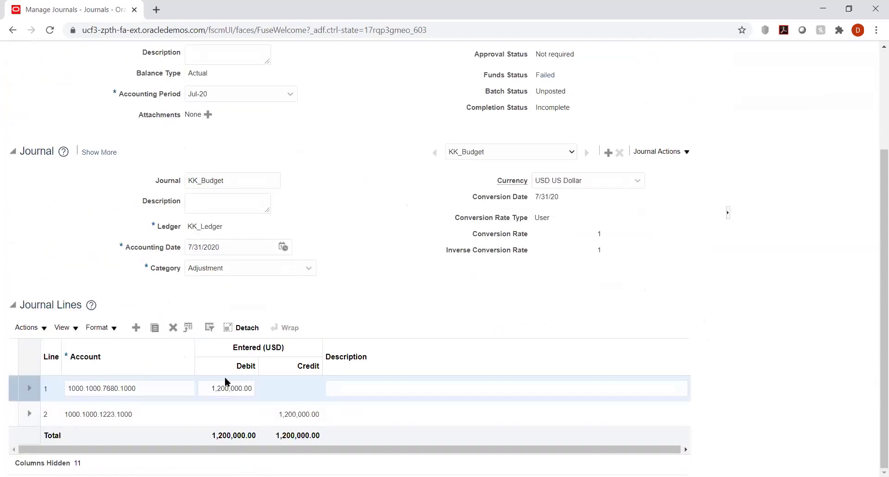
click(206, 386)
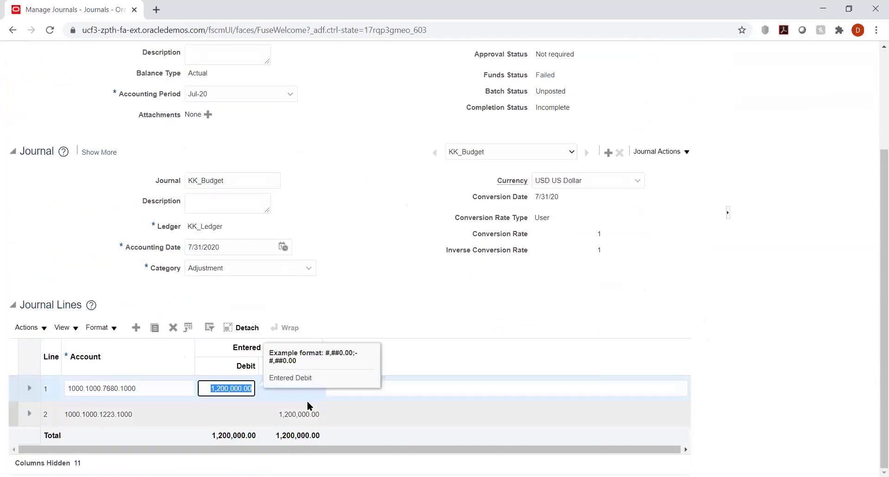
text(10000)
key(Tab)
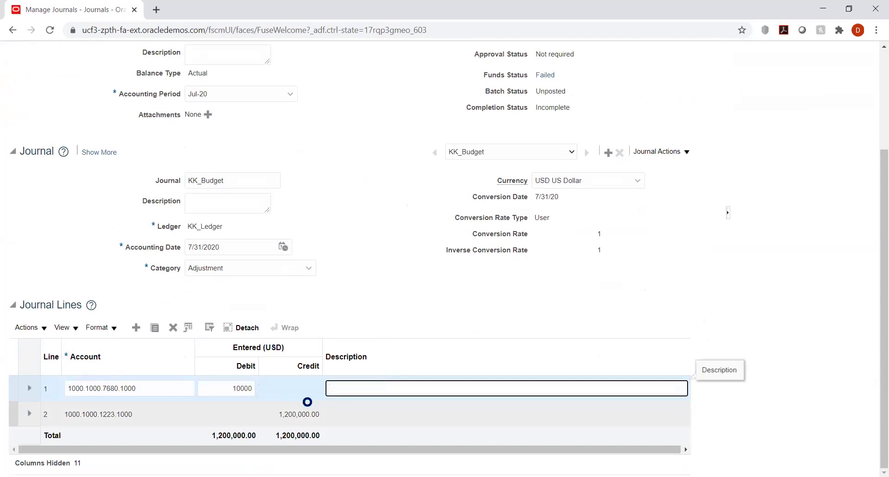
- Set the credit on journal line 2, account 1000.1000.1223.1000, to 10000 USD
click(156, 409)
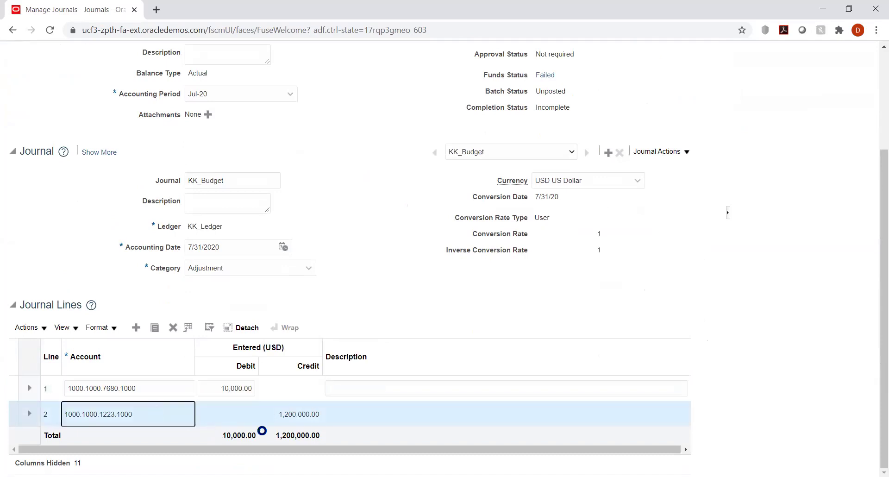
click(290, 413)
text(10000)
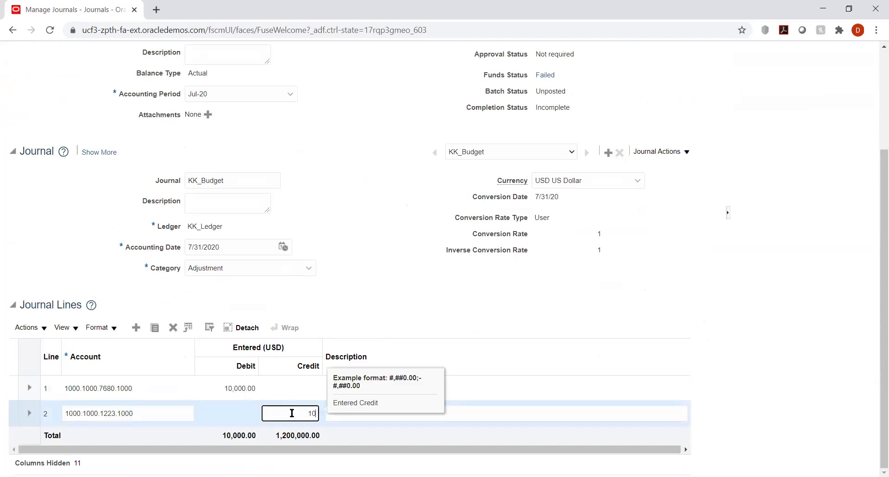
key(Tab)
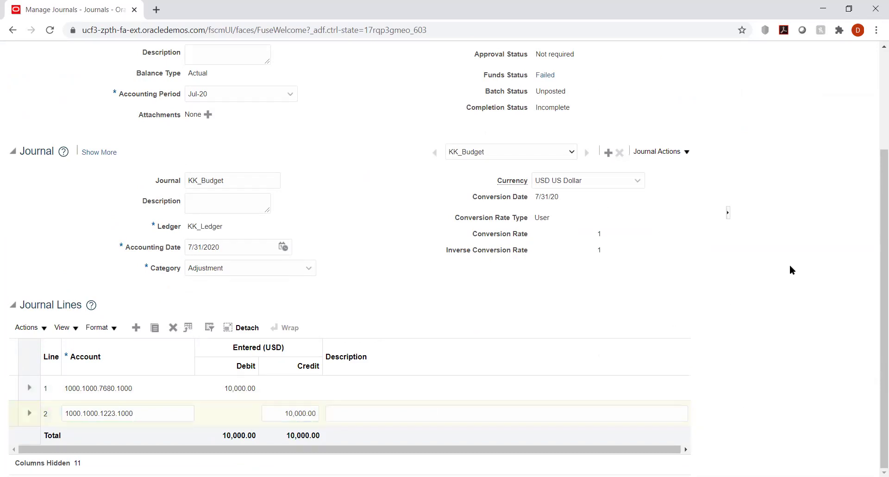
- Rerun the funds check on the KK_Budget batch, saving the changes, and review the transaction lines impacted by control budgets
scroll(793, 261, up, 3)
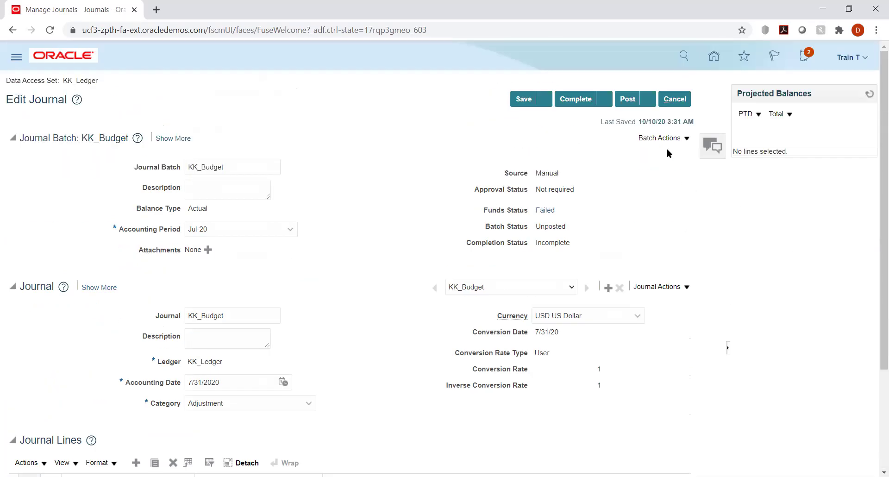
click(686, 134)
click(672, 190)
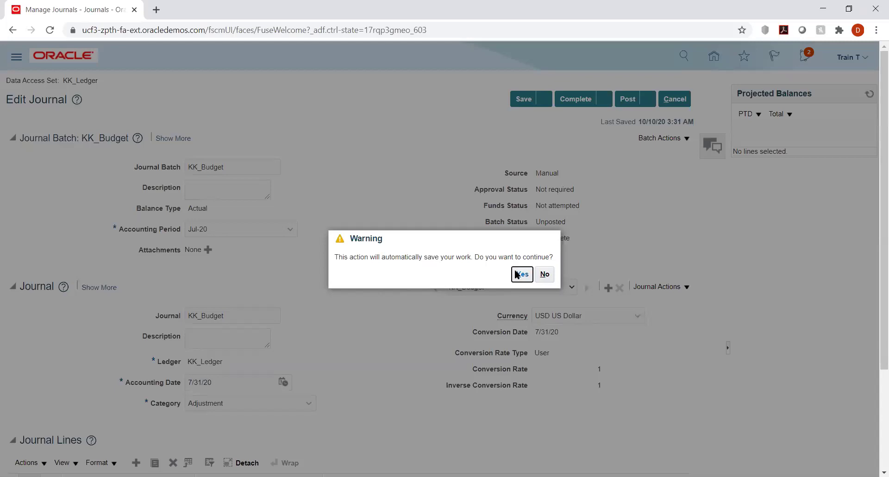
click(516, 273)
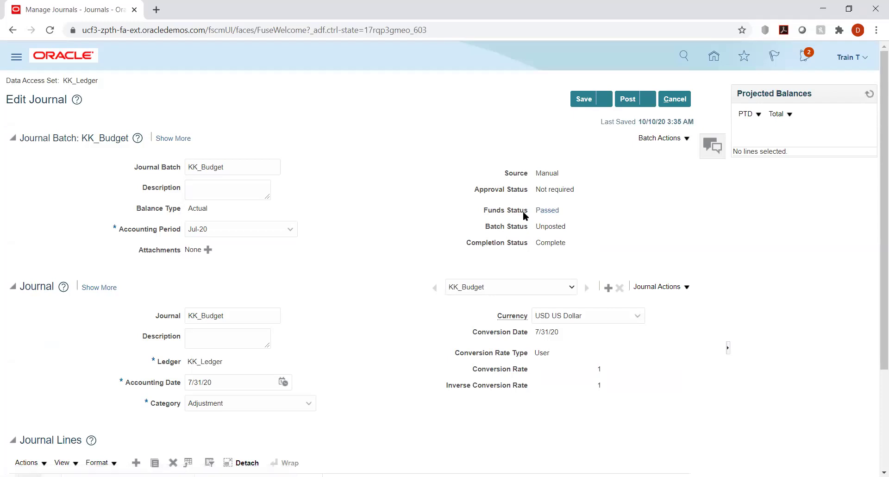
click(551, 211)
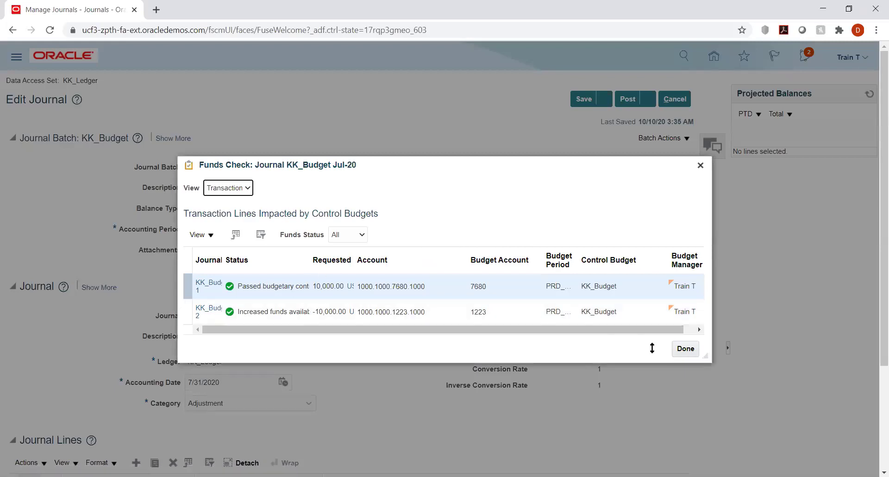
click(685, 351)
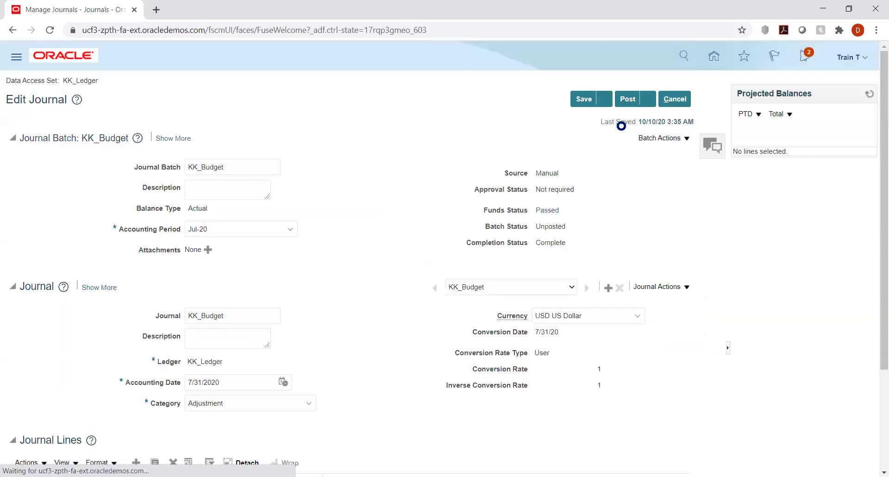
- Post the KK_Budget journal batch, acknowledge the submission and leave the journal
click(628, 99)
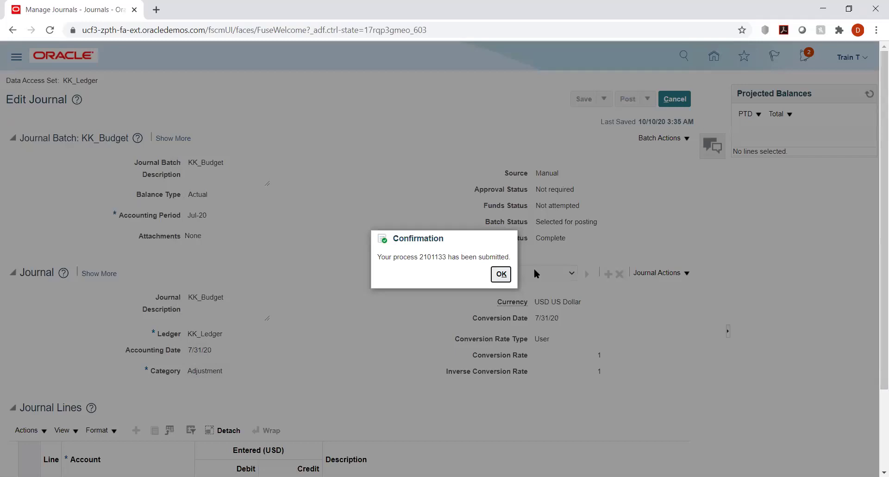
click(499, 274)
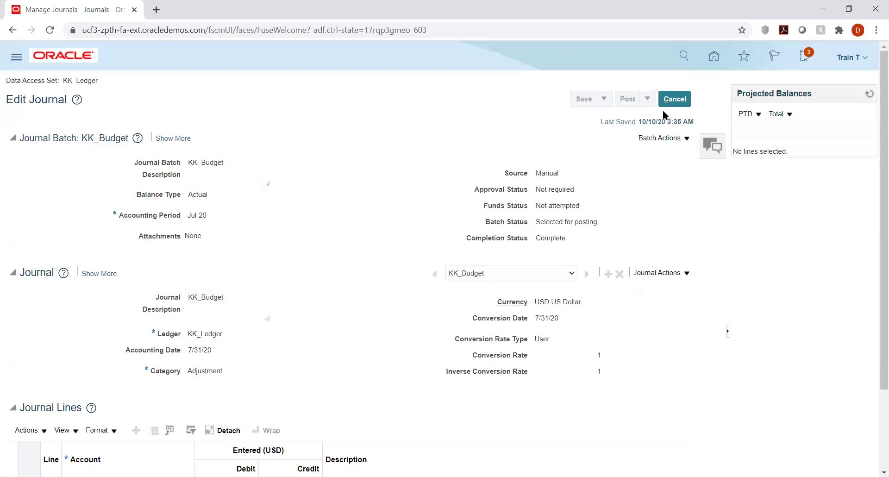
click(671, 99)
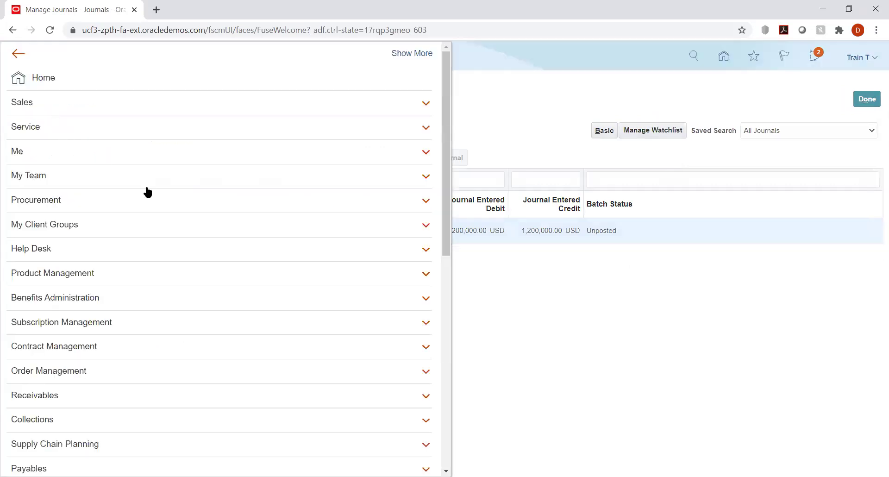
- Open Scheduled Processes and refresh the list to check the status of the journal posting process
scroll(194, 259, down, 10)
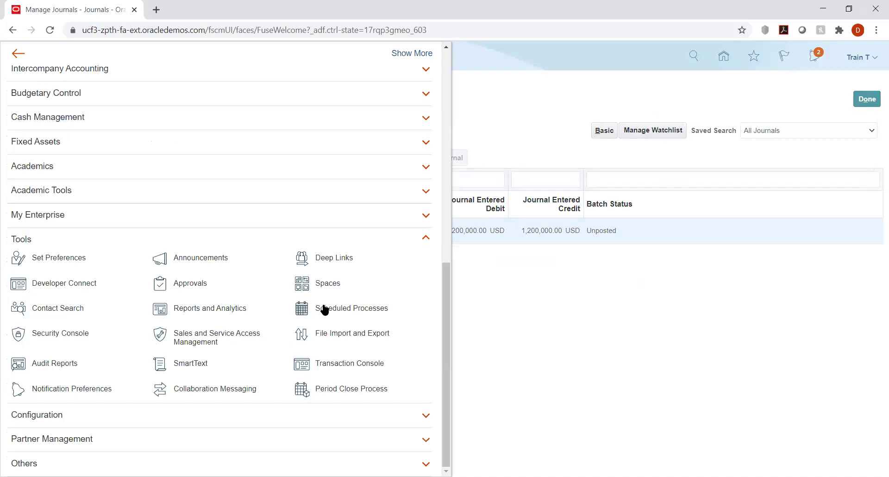
click(329, 308)
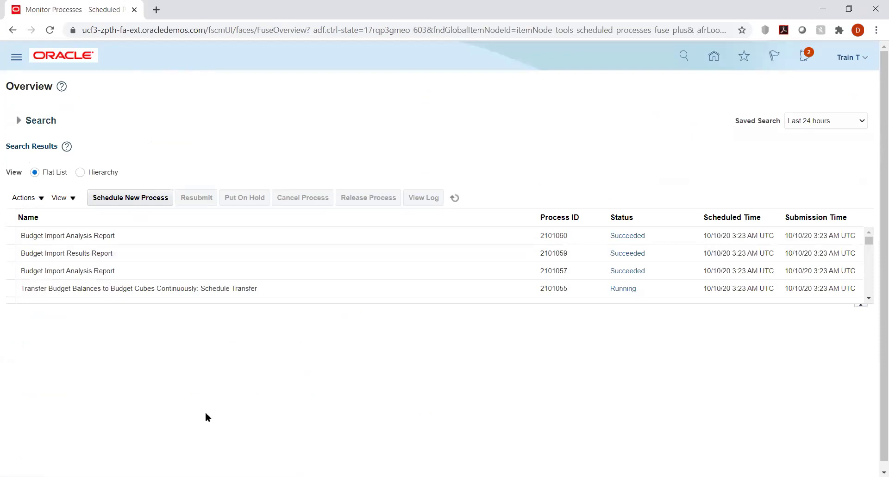
click(456, 192)
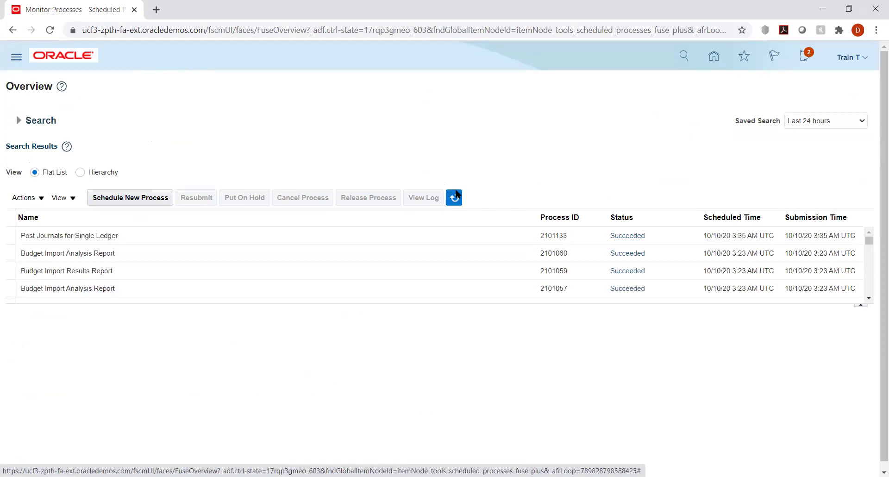
- Return to the home page, go to Budgetary Control and open Review Budgetary Control Balances
click(715, 56)
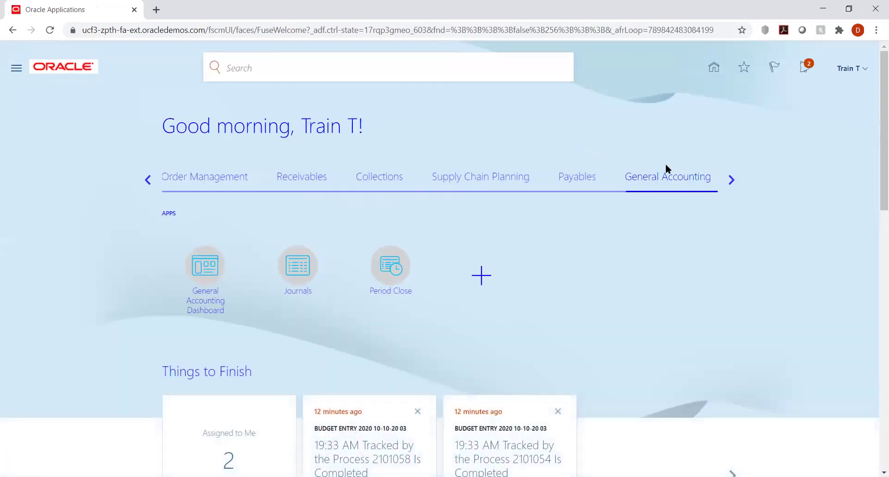
click(731, 181)
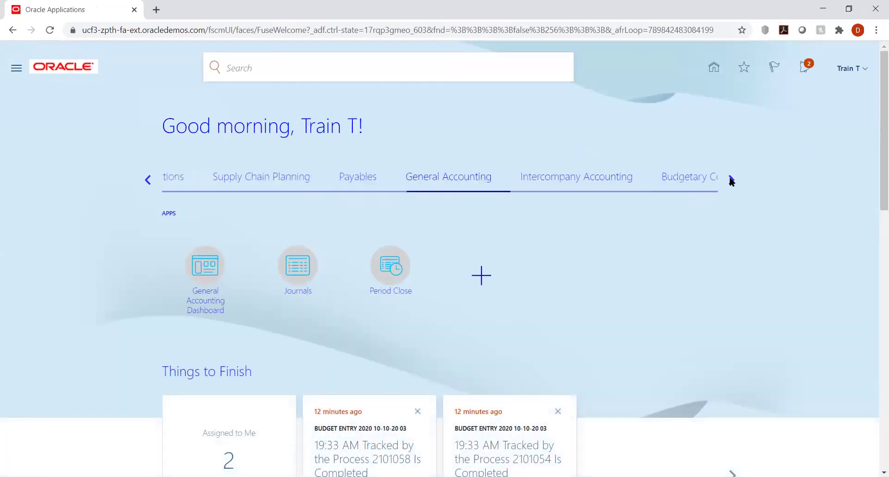
click(452, 178)
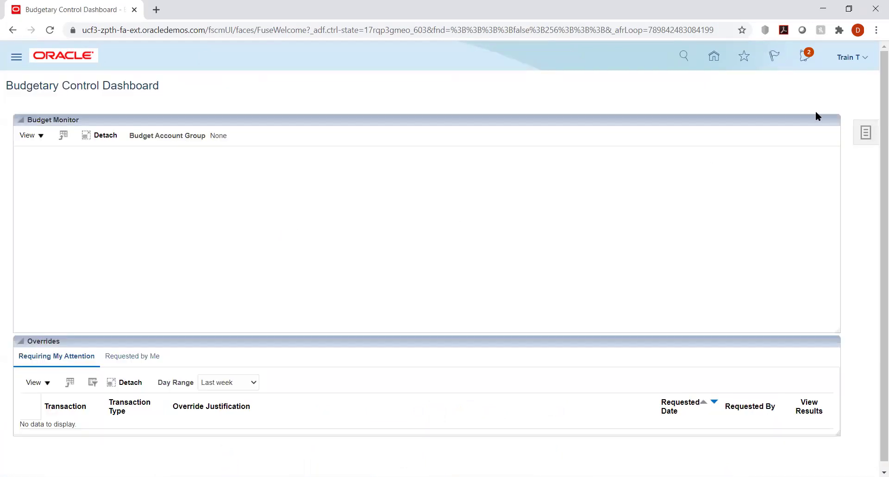
click(866, 133)
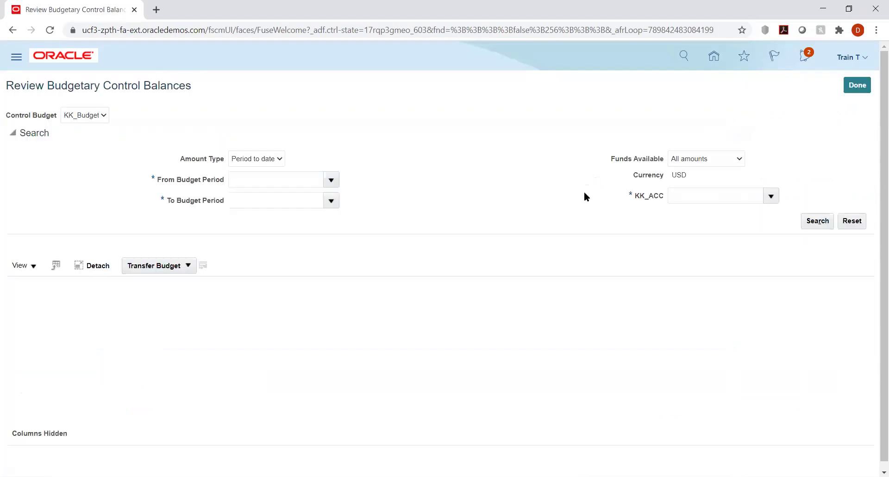
- Search the KK_Budget balances from period PRD_01-01 to PRD_04-01 with the account segment set to KK_ACC
click(331, 180)
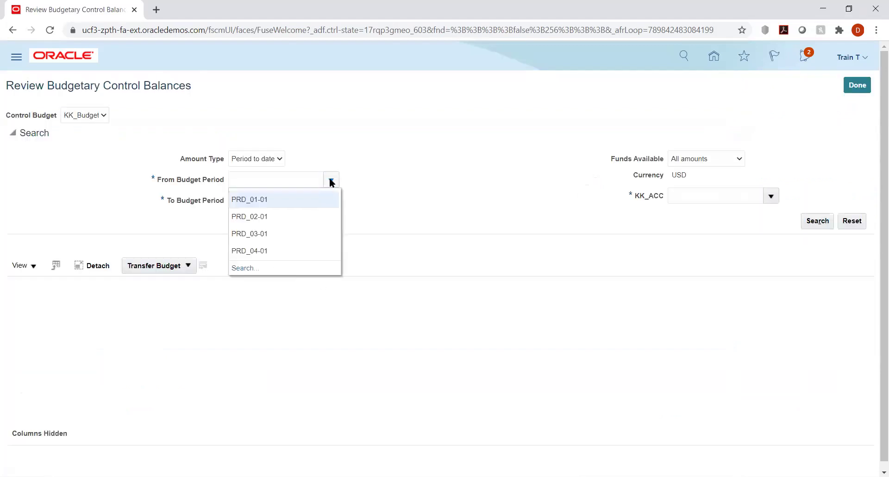
click(290, 199)
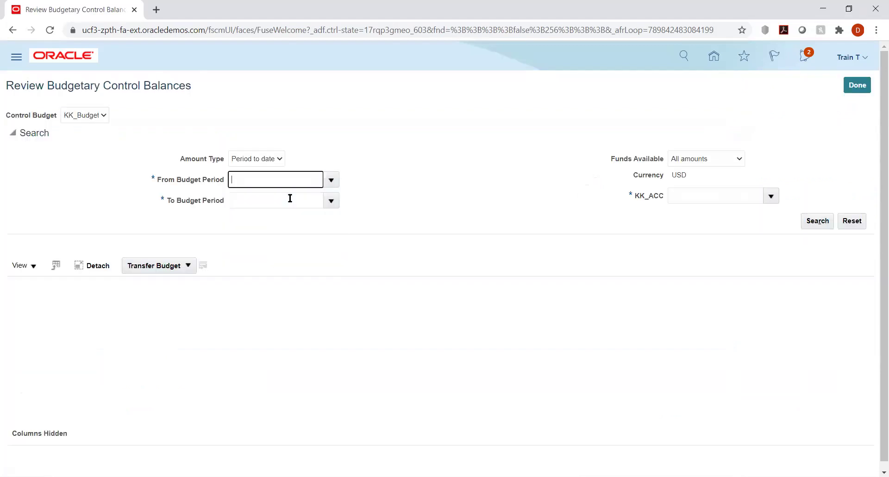
click(331, 200)
click(275, 270)
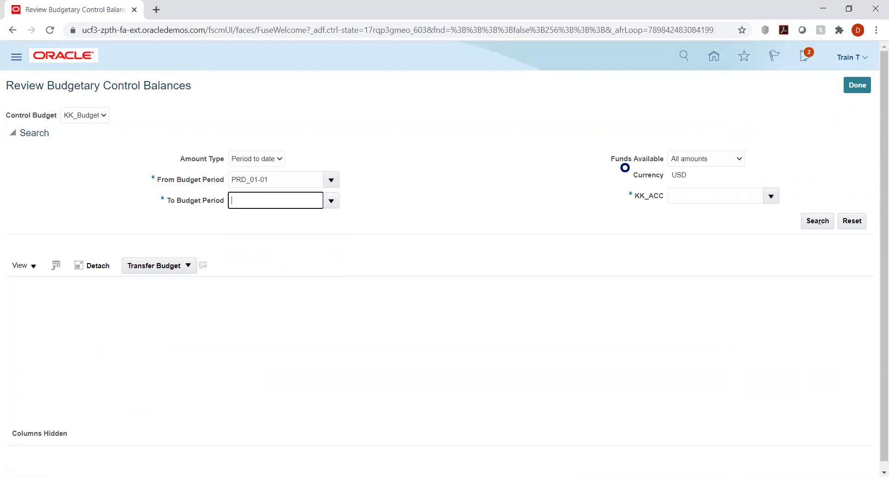
click(771, 197)
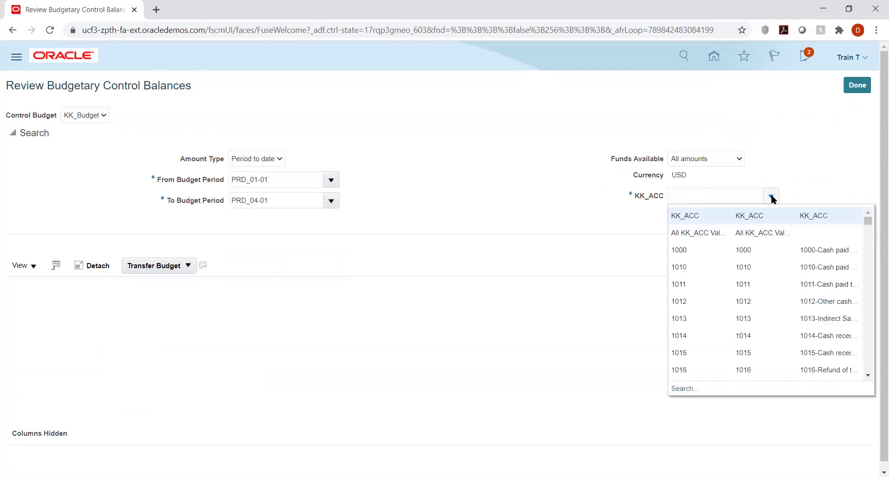
click(740, 215)
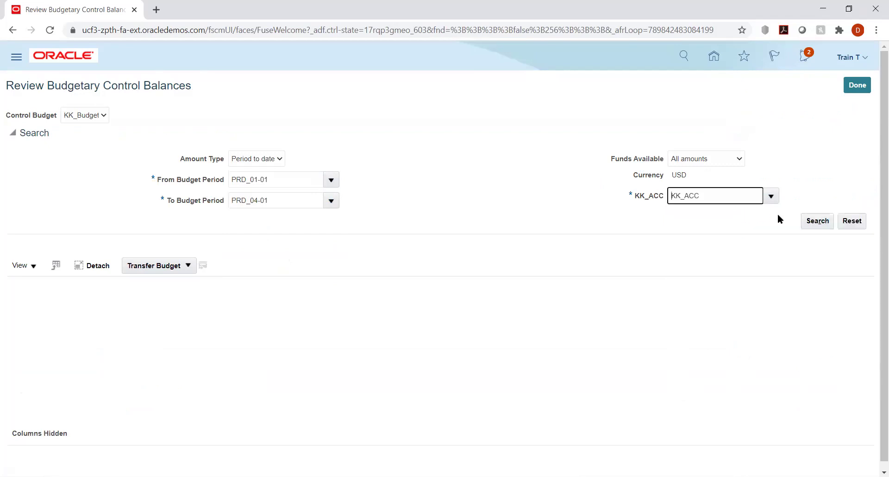
click(810, 219)
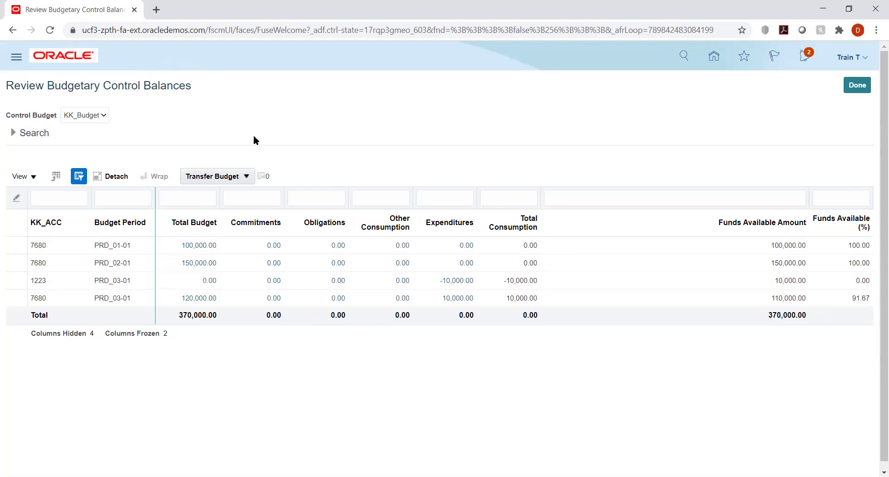
- Close the balances review and open Review Budgetary Control Transactions with KK_Budget as the control budget
click(847, 88)
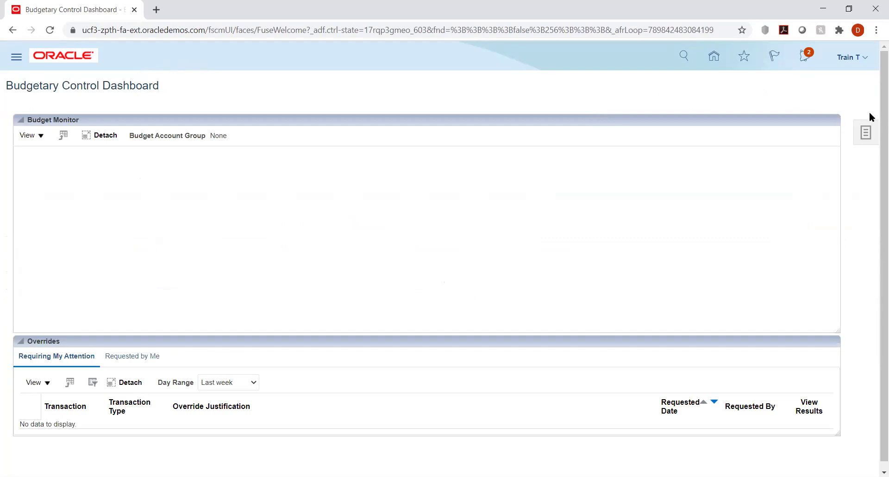
click(866, 133)
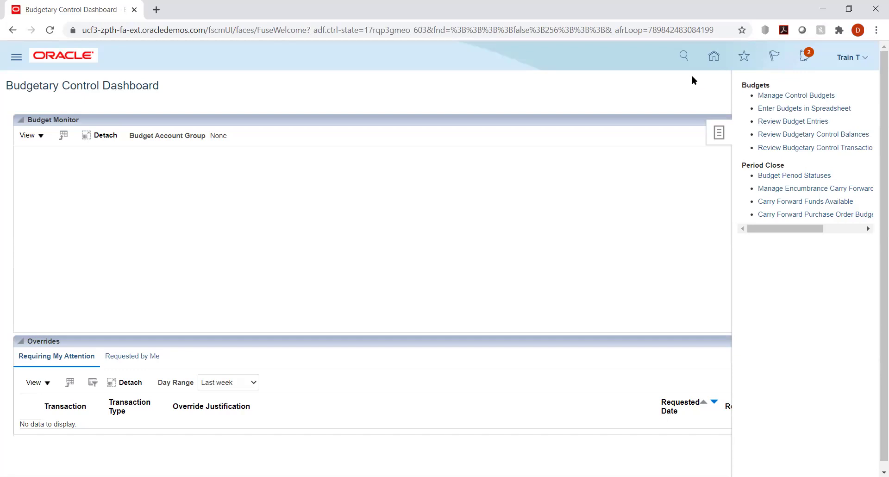
click(805, 146)
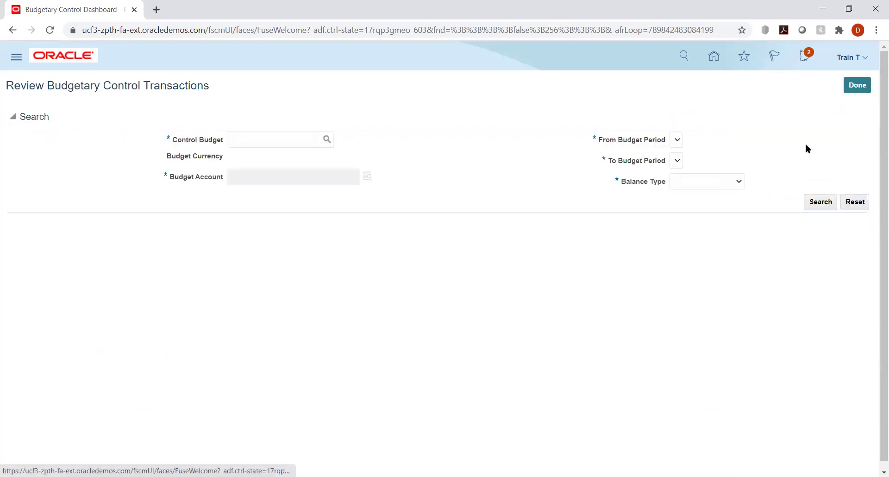
click(291, 138)
text(kk)
key(Tab)
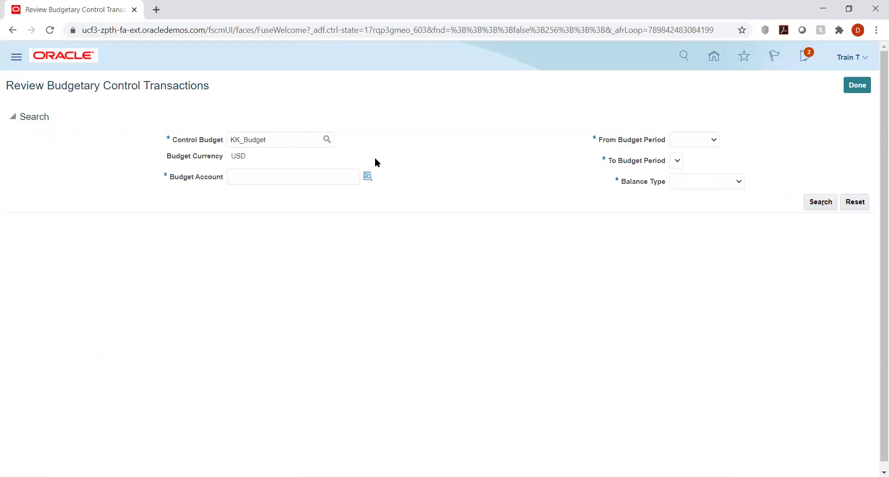
- Search for account value 7680, Rent Expense, and set it as the budget account for the transaction search
click(367, 177)
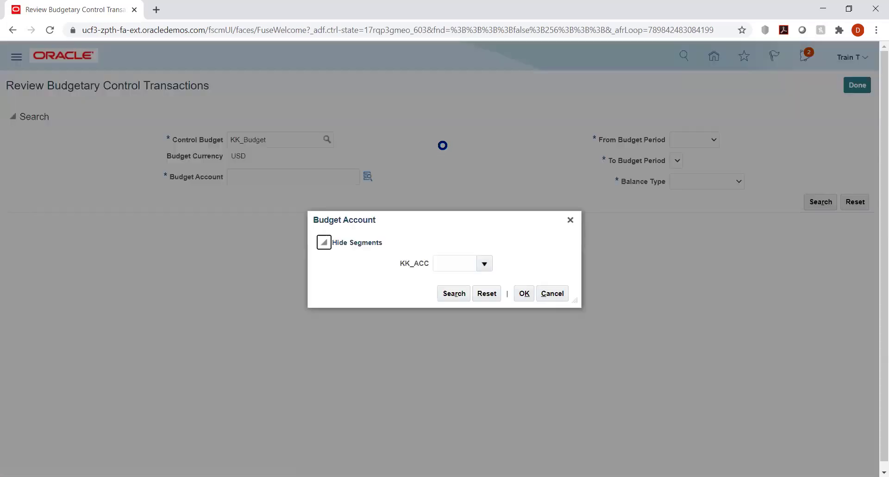
click(483, 265)
click(497, 461)
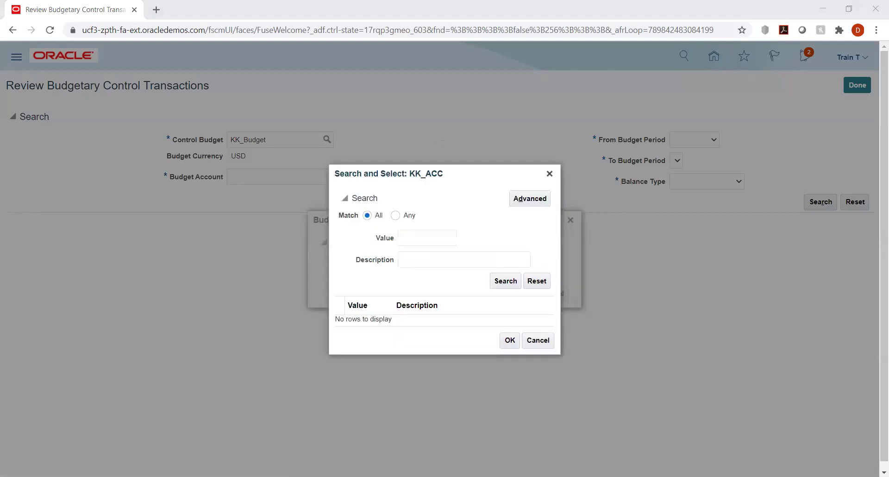
click(419, 238)
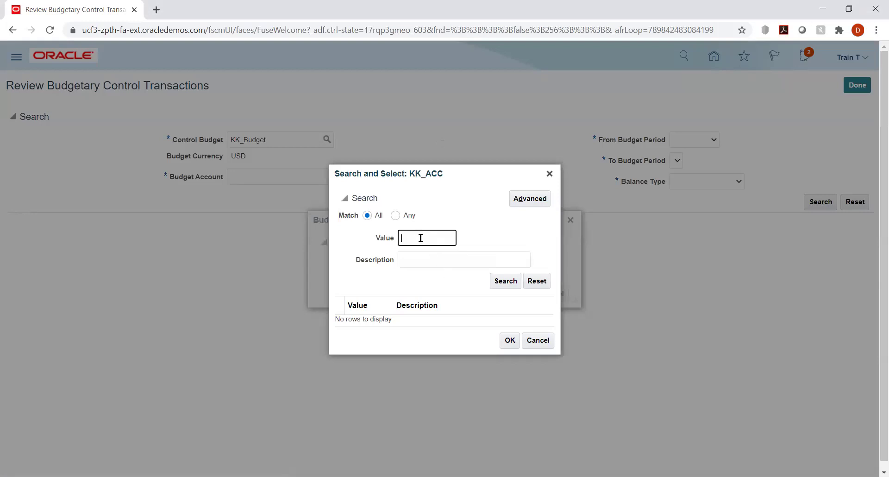
text(7680)
key(Return)
click(438, 318)
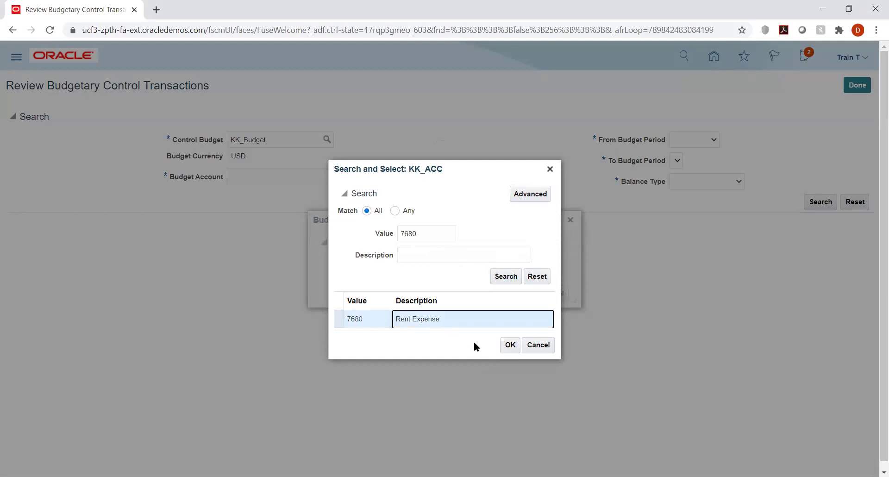
click(509, 345)
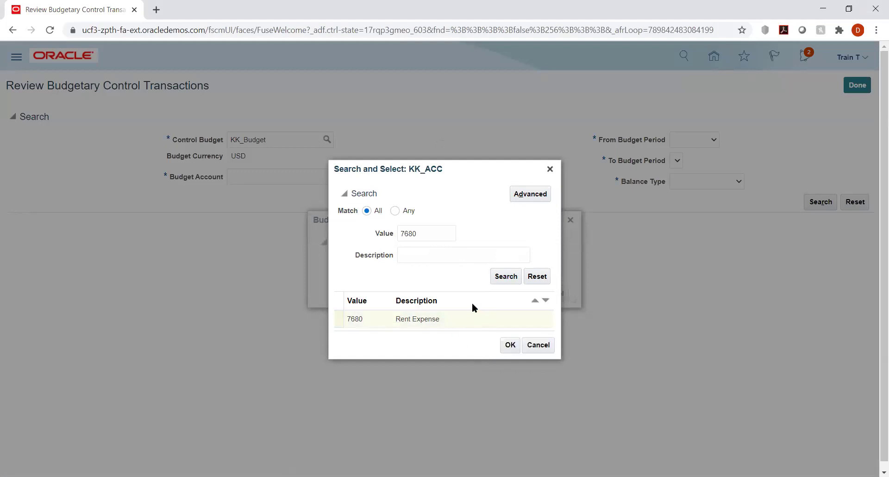
click(509, 346)
click(525, 294)
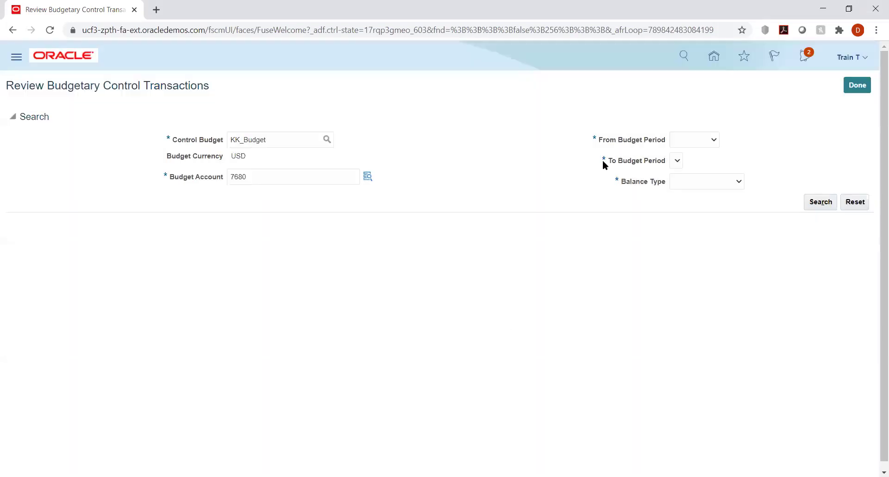
- Search the budgetary control transactions from period PRD_01-01 to PRD_04-01 with balance type Expenditure
click(706, 137)
click(697, 157)
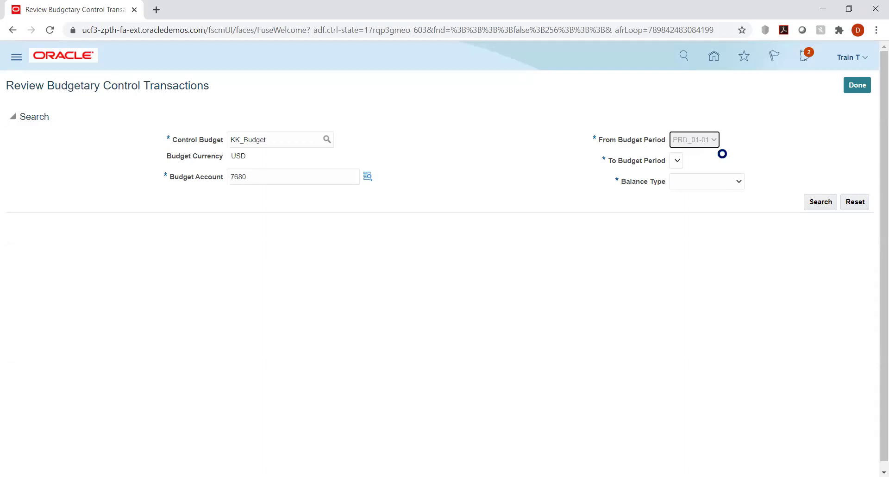
click(702, 158)
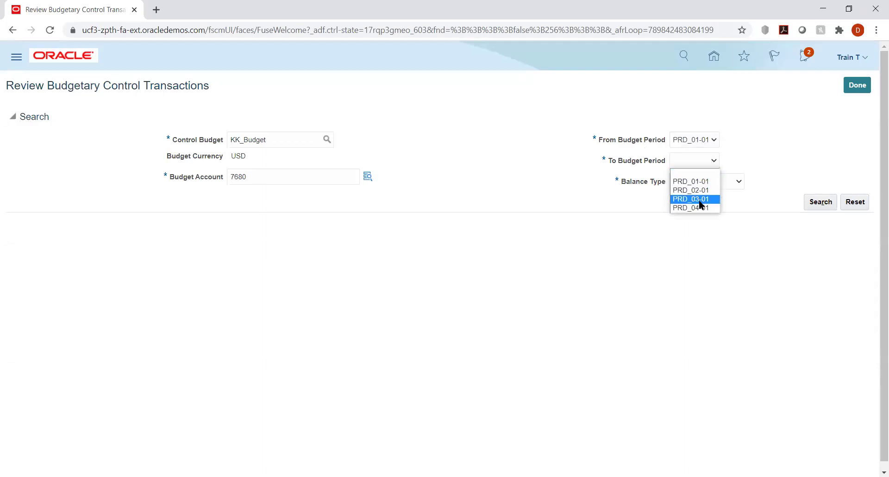
click(700, 207)
click(718, 181)
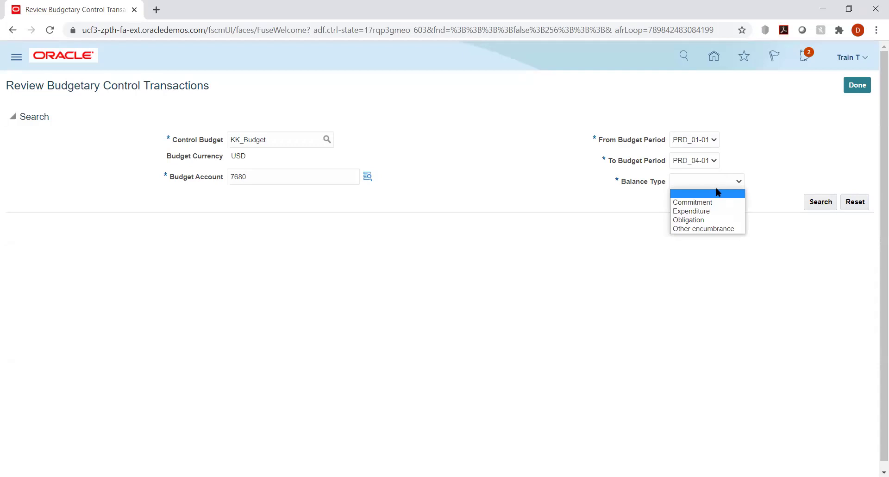
click(701, 211)
click(818, 202)
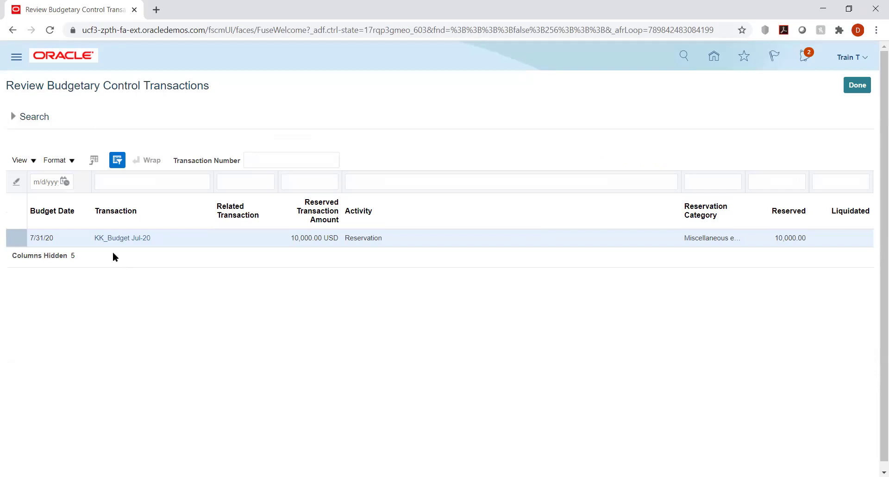
- Open the KK_Budget Jul-20 transaction to review its journal, close it, and return to the Budgetary Control Dashboard
click(115, 239)
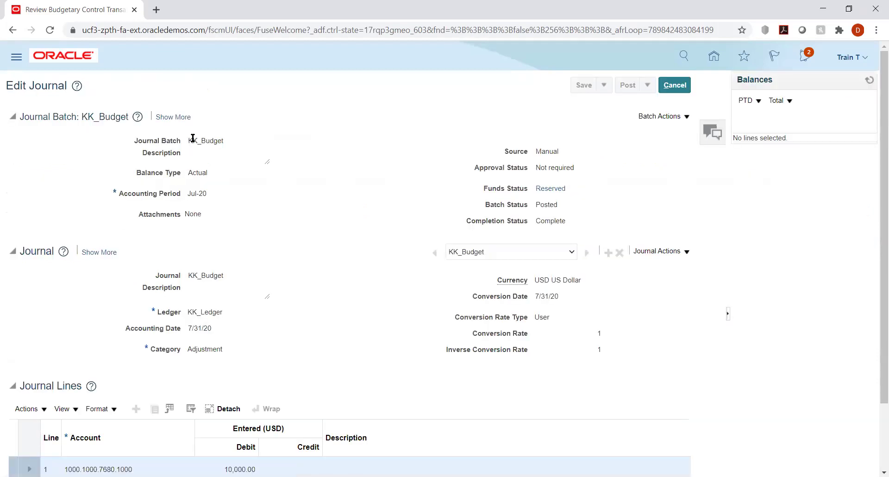
drag(189, 139, 228, 143)
click(679, 87)
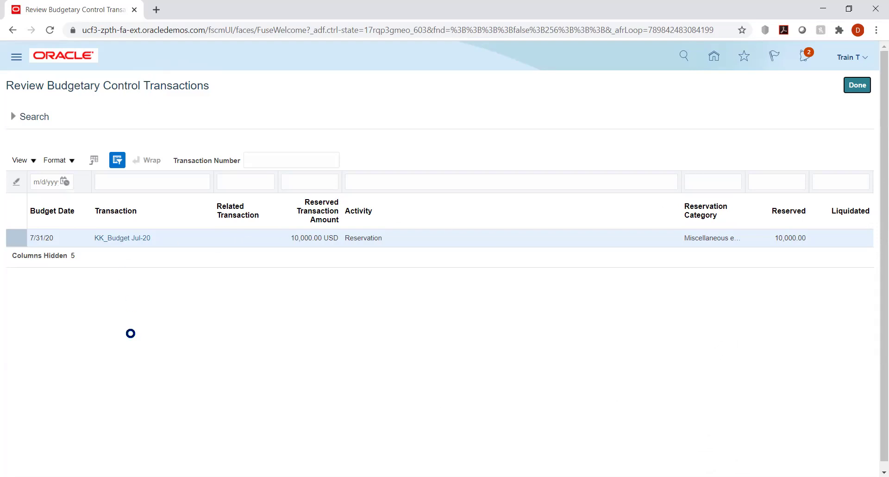
click(858, 86)
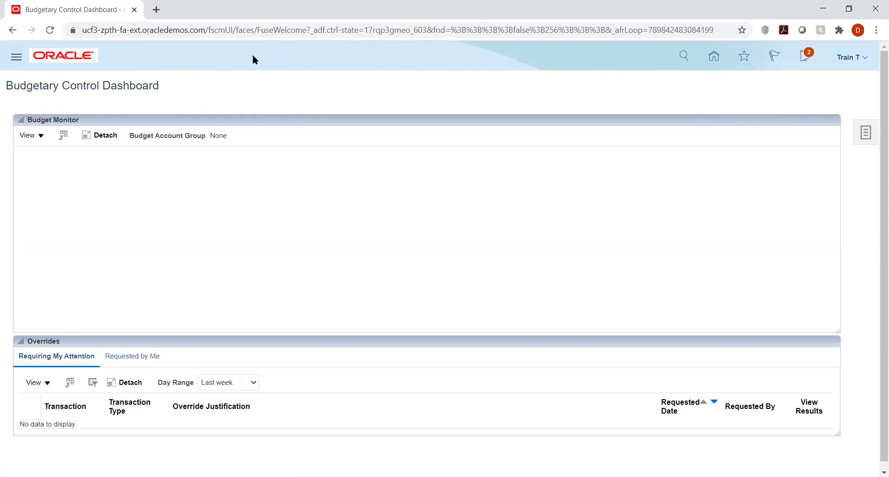
click(859, 135)
right_click(663, 96)
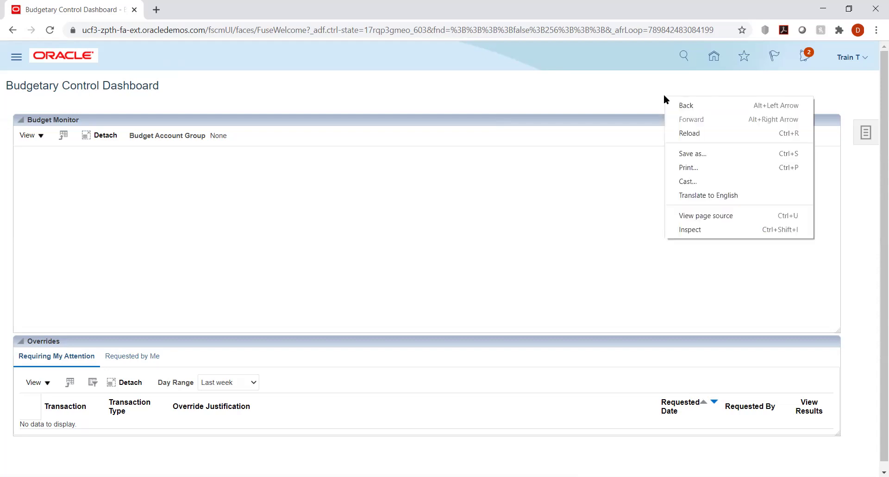
click(608, 99)
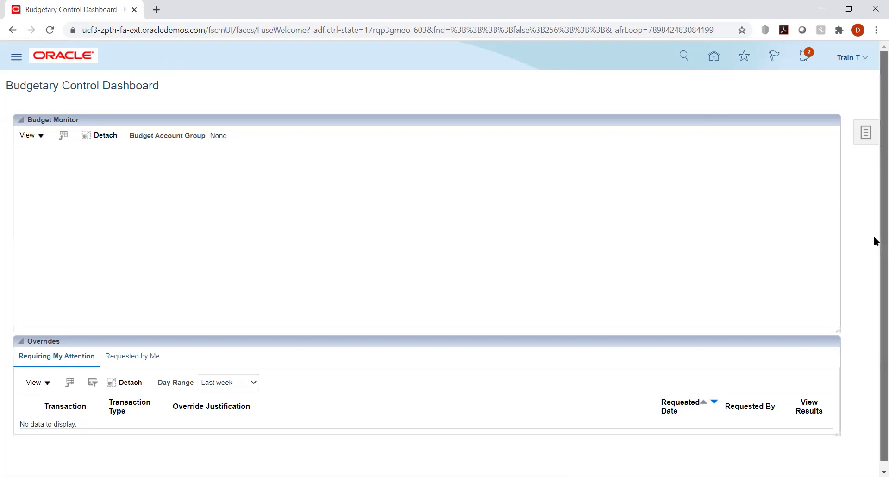
scroll(874, 240, down, 1)
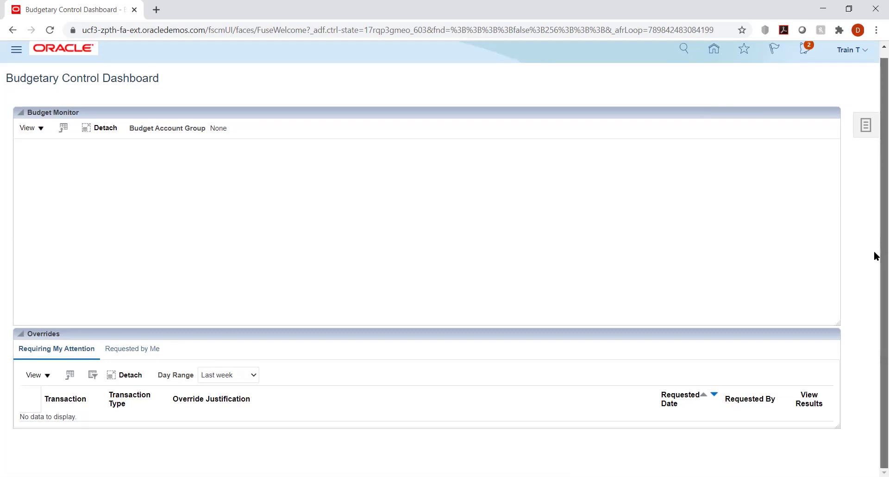
scroll(874, 243, up, 1)
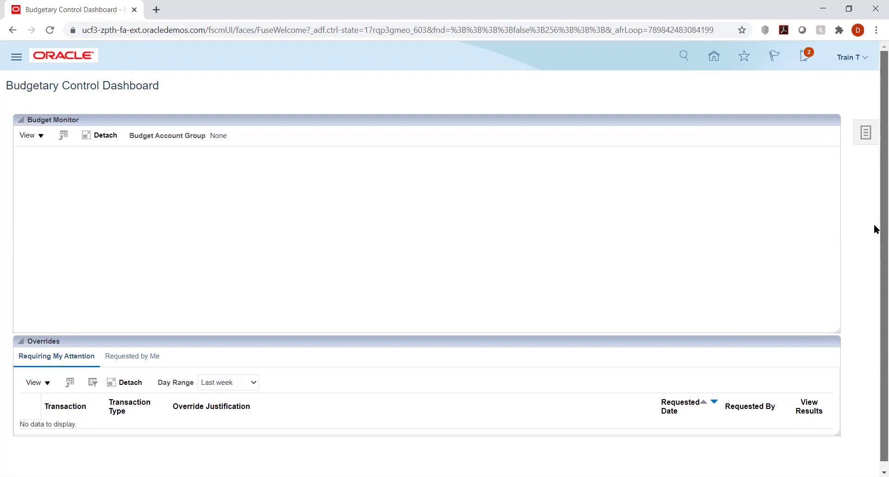